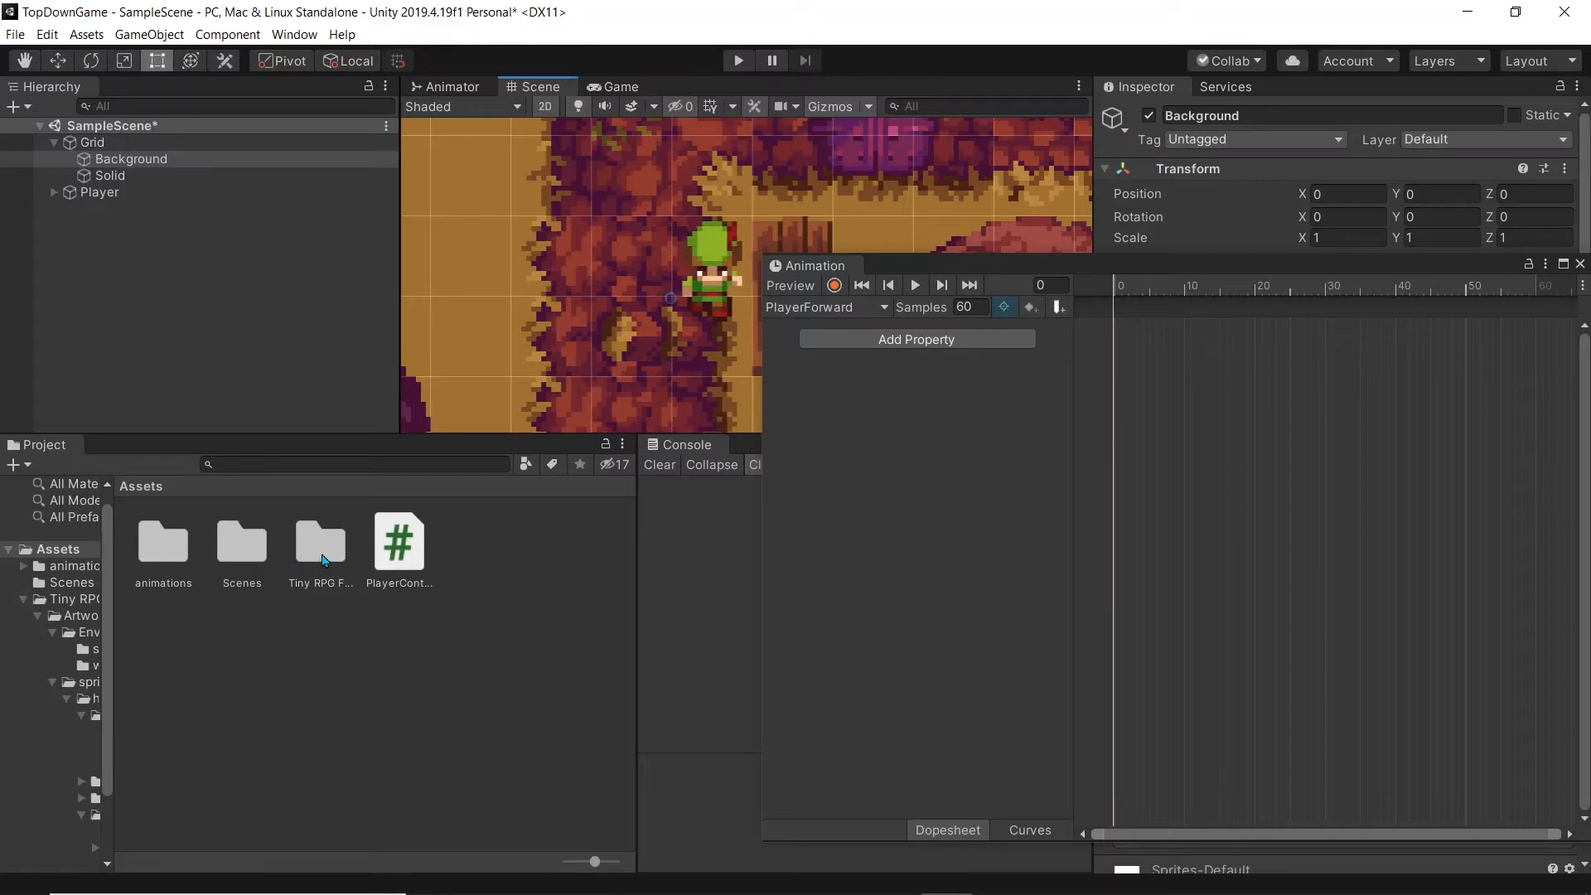
- Open the hero-walk-front sprite folder inside the Tiny RPG Forest hero walk artwork
double_click(325, 563)
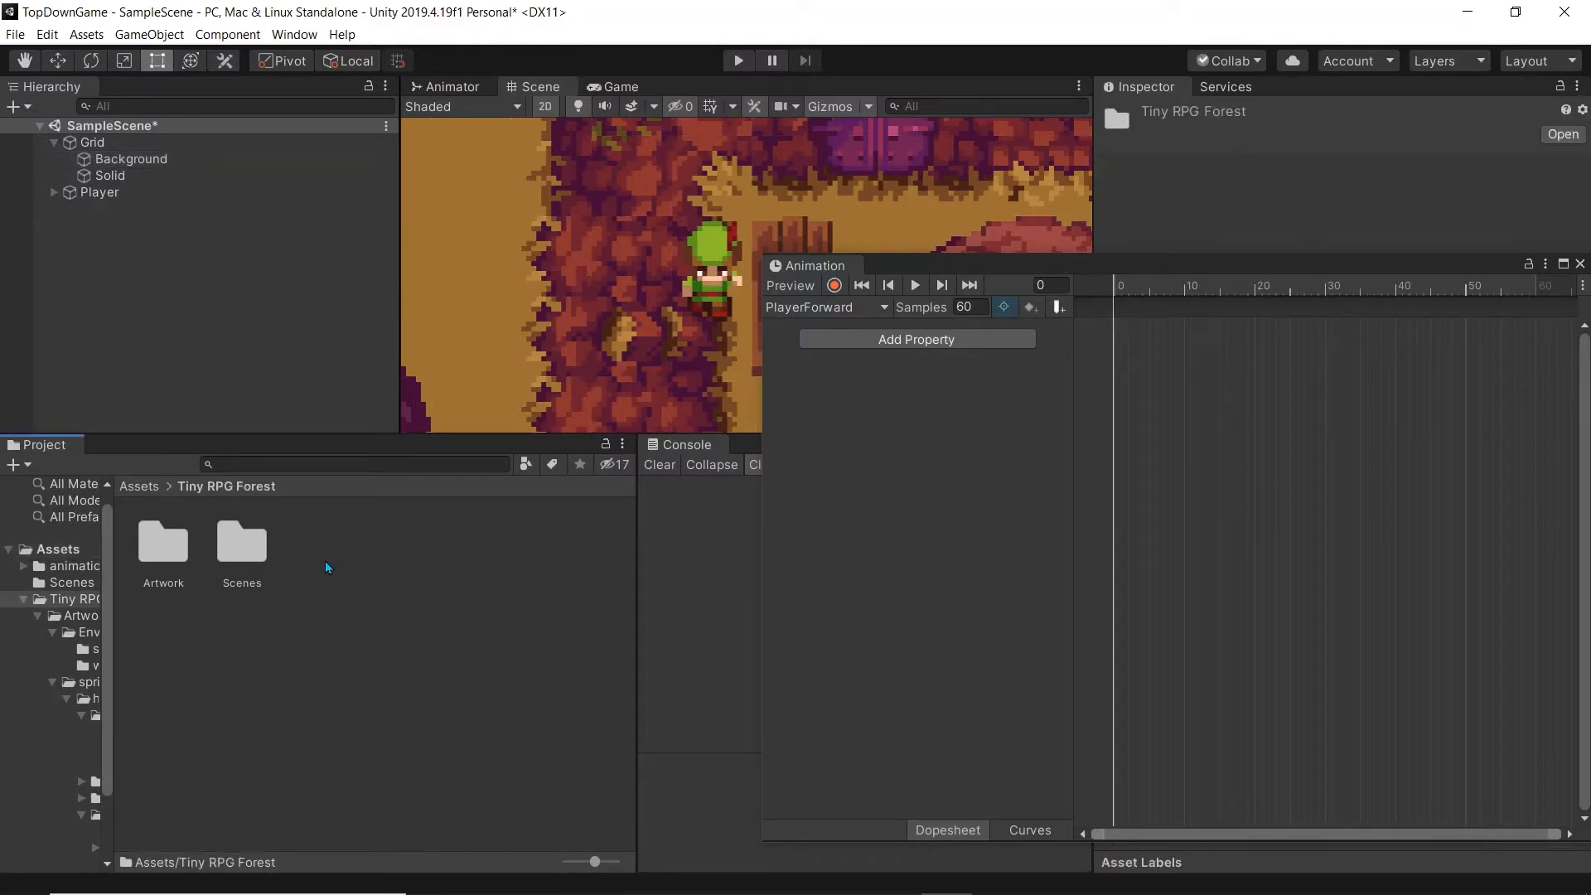
click(163, 549)
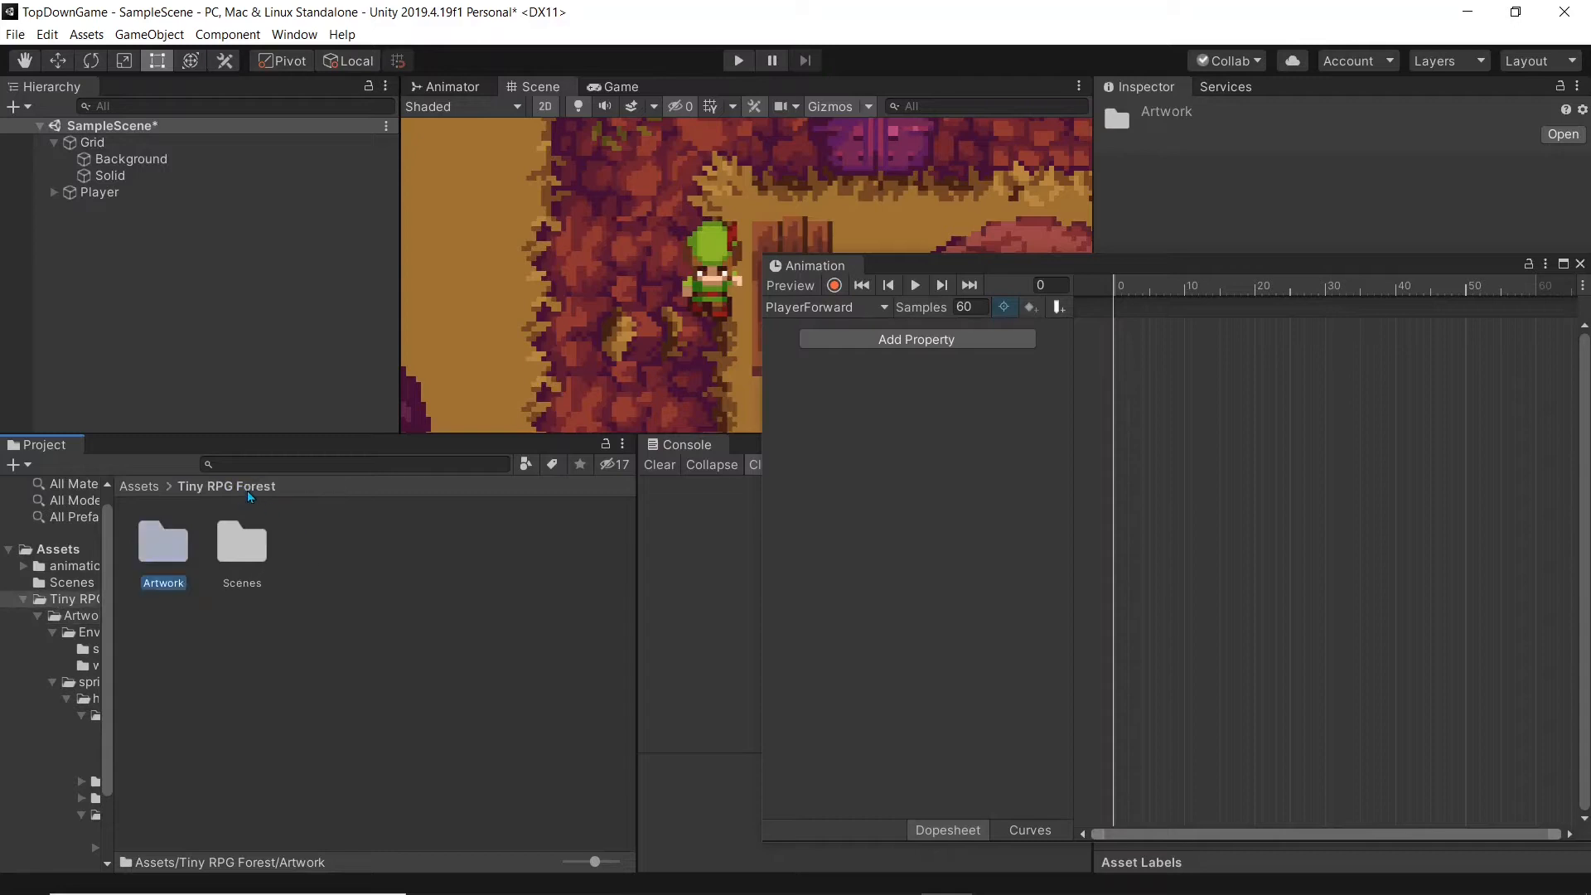
double_click(182, 561)
click(235, 563)
double_click(234, 564)
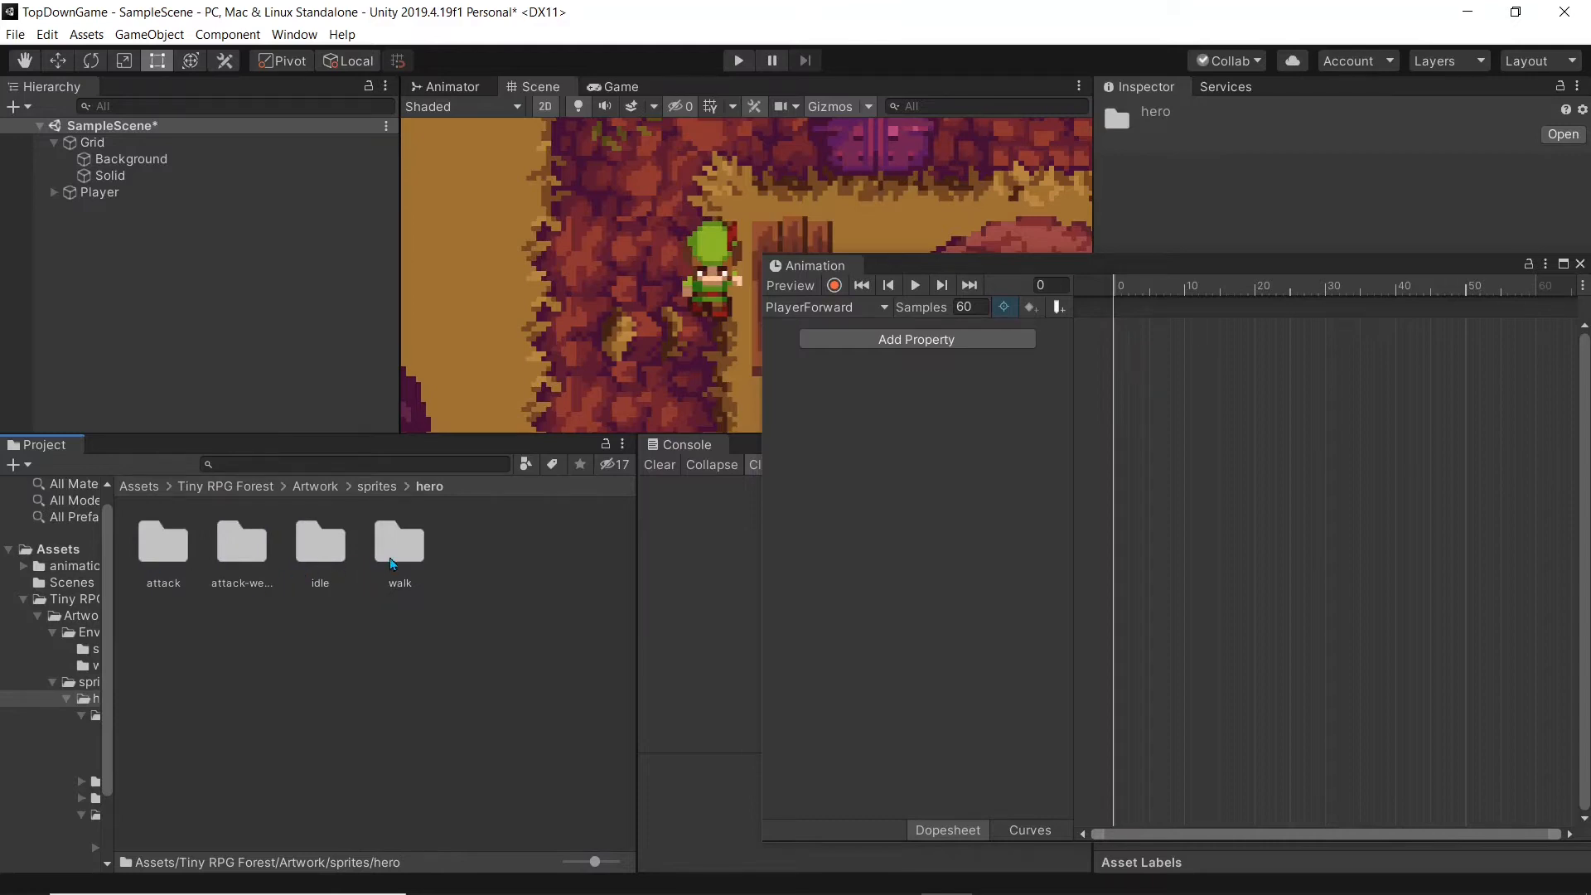
double_click(389, 560)
click(234, 548)
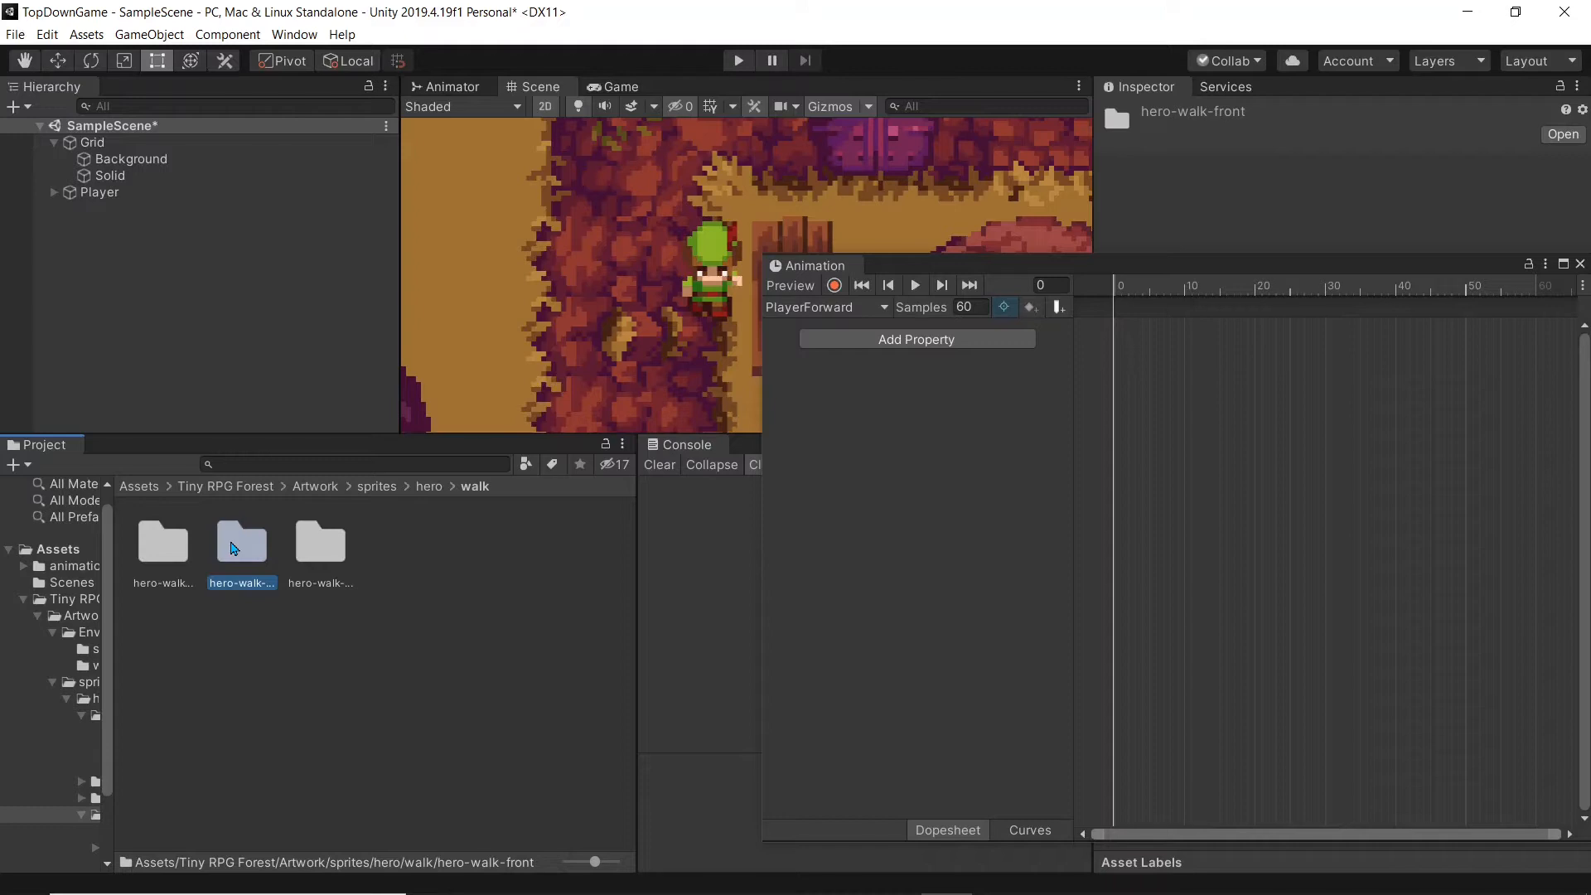
double_click(234, 547)
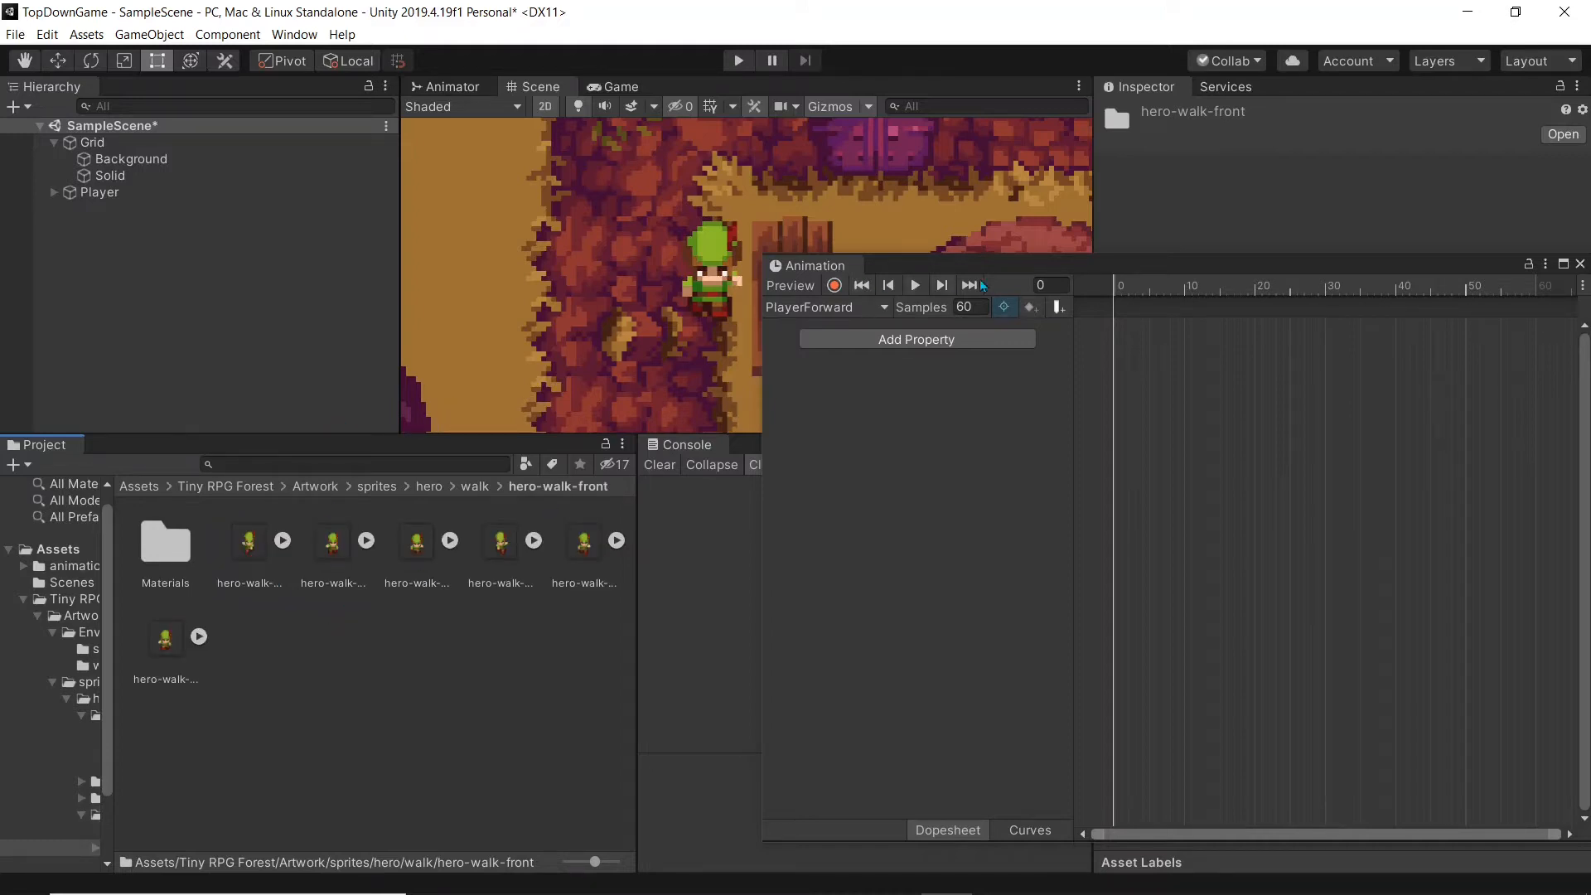
- Set the PlayerForward animation's samples to 12 and add the hero-walk-front sprites to its timeline, starting at frame 0
click(966, 306)
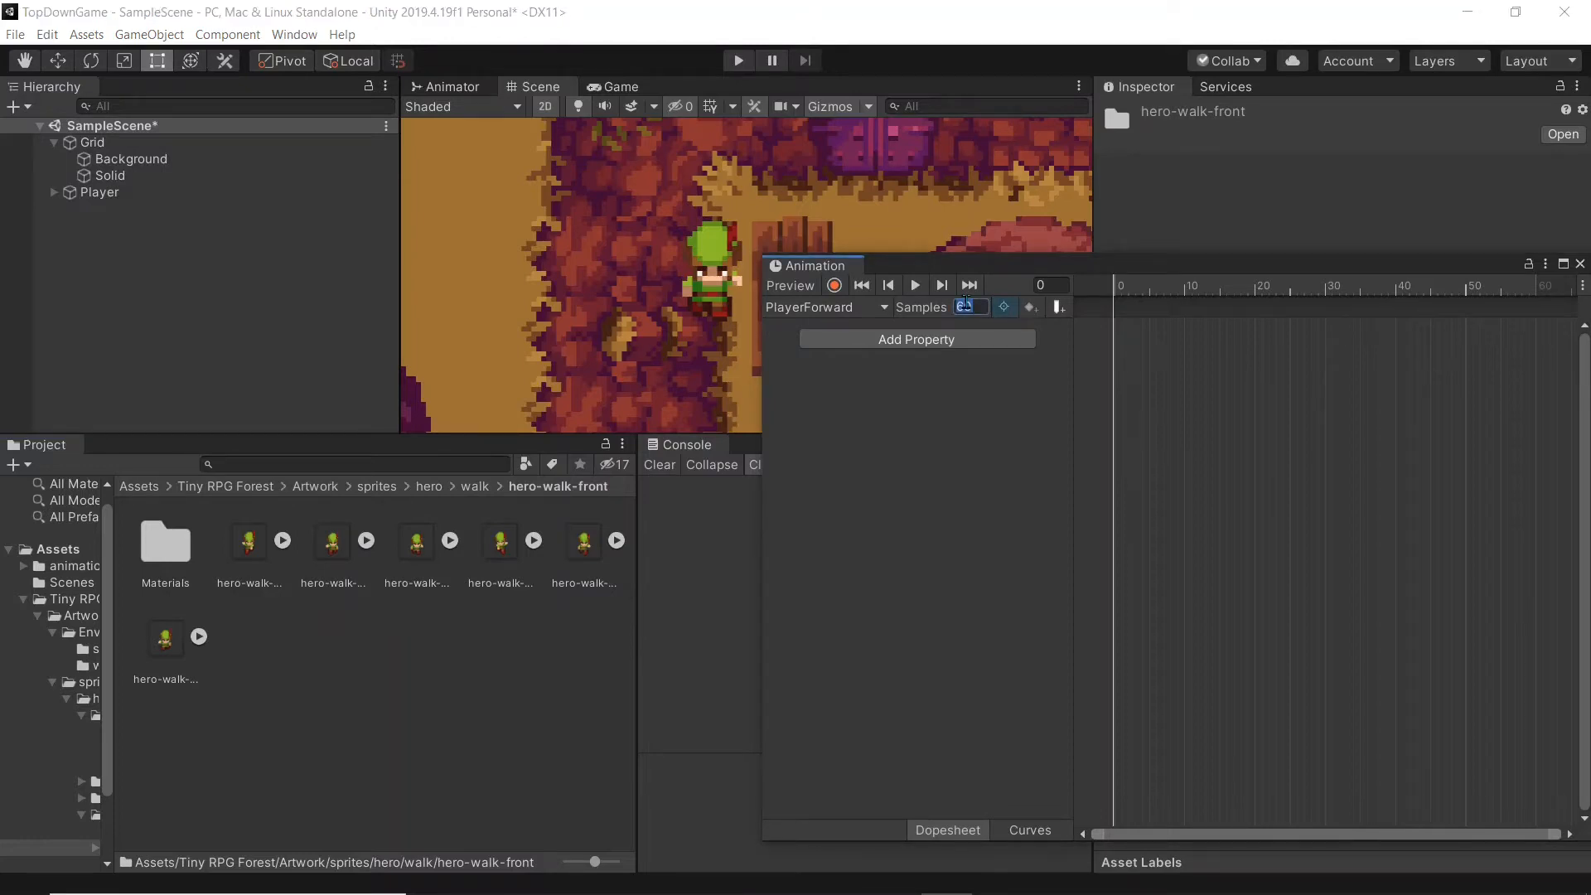
text(12)
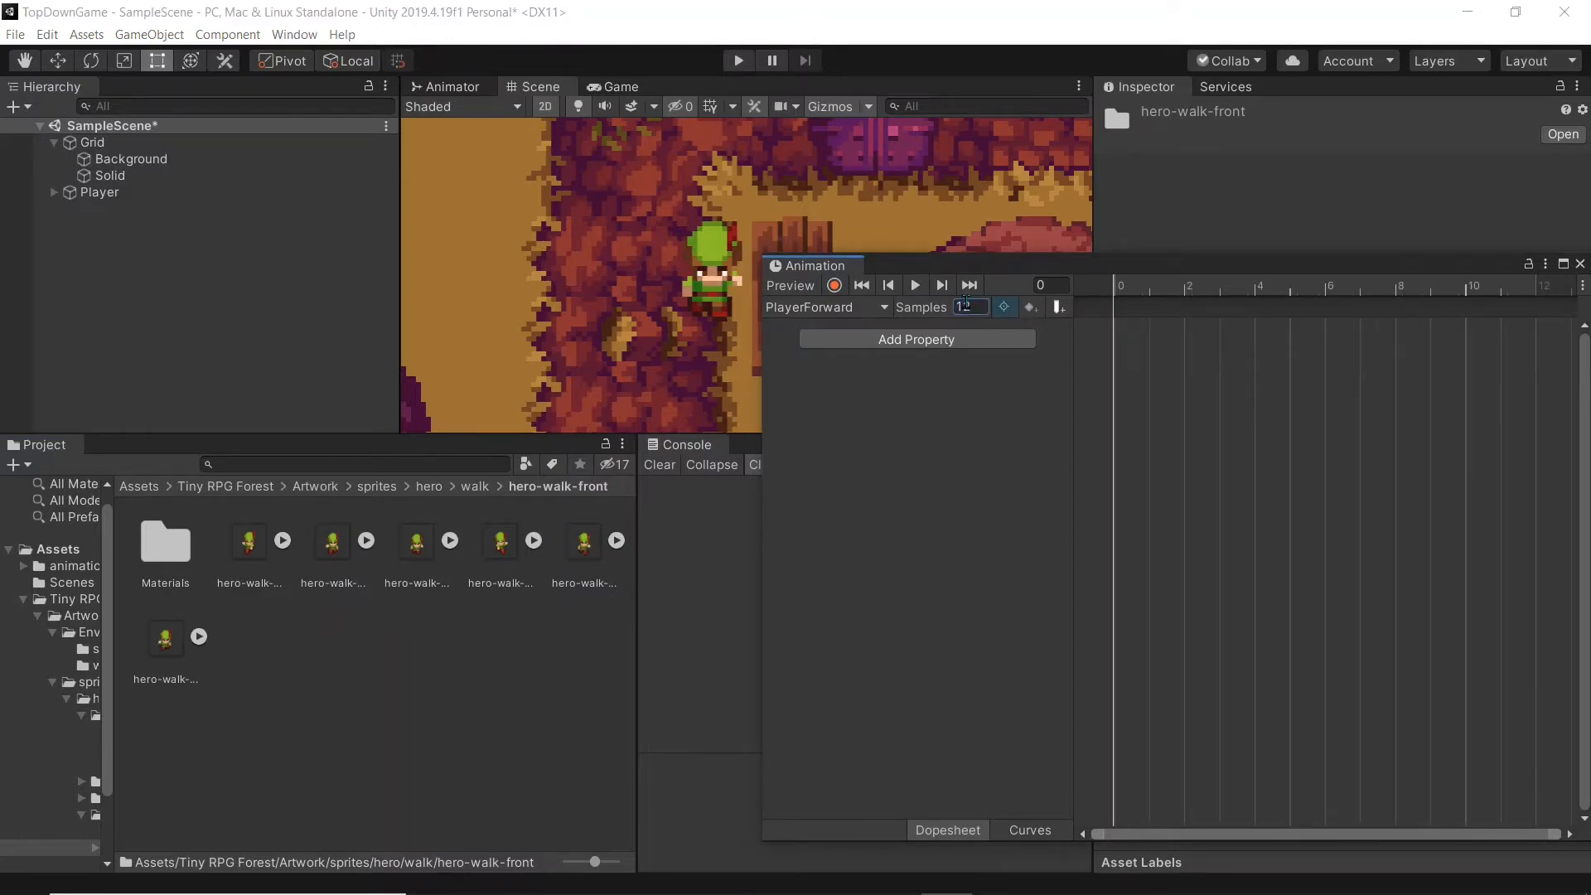
click(268, 568)
click(1144, 522)
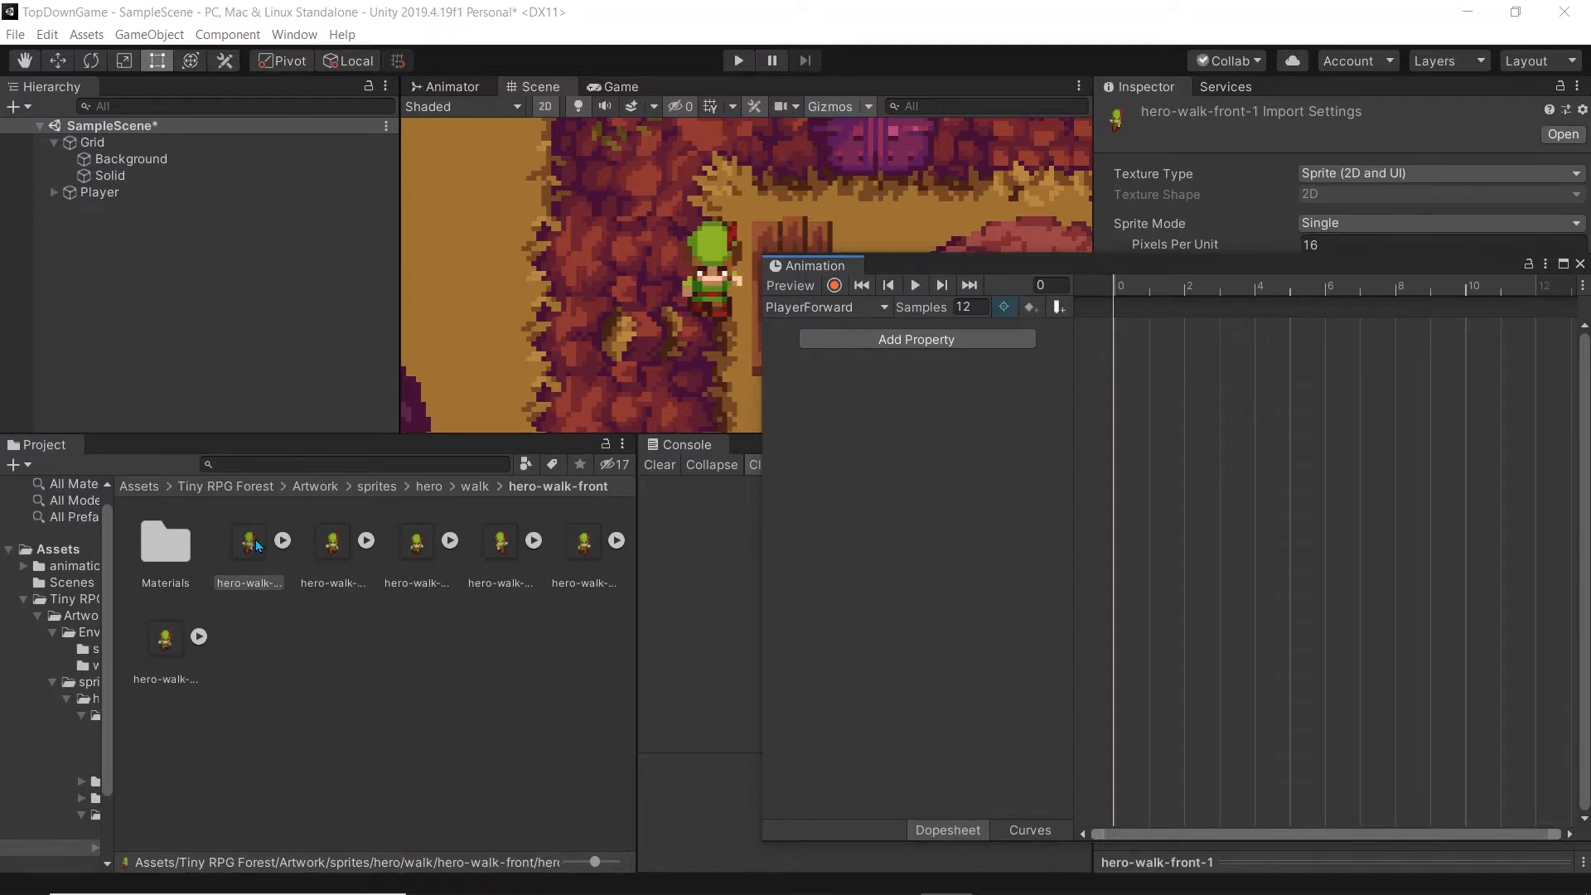
click(255, 542)
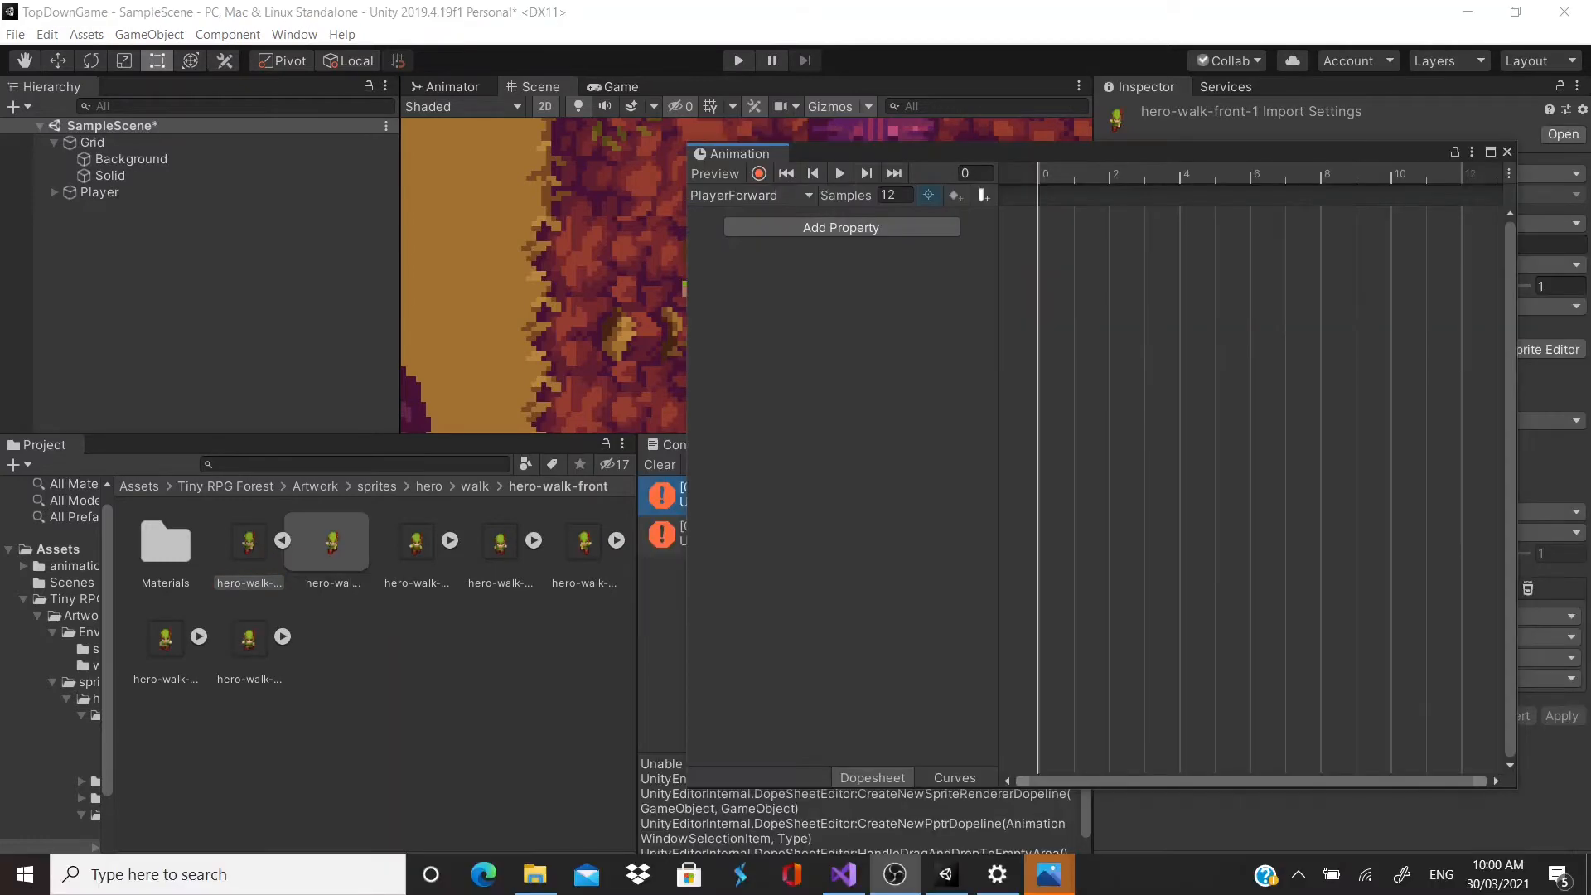
click(255, 542)
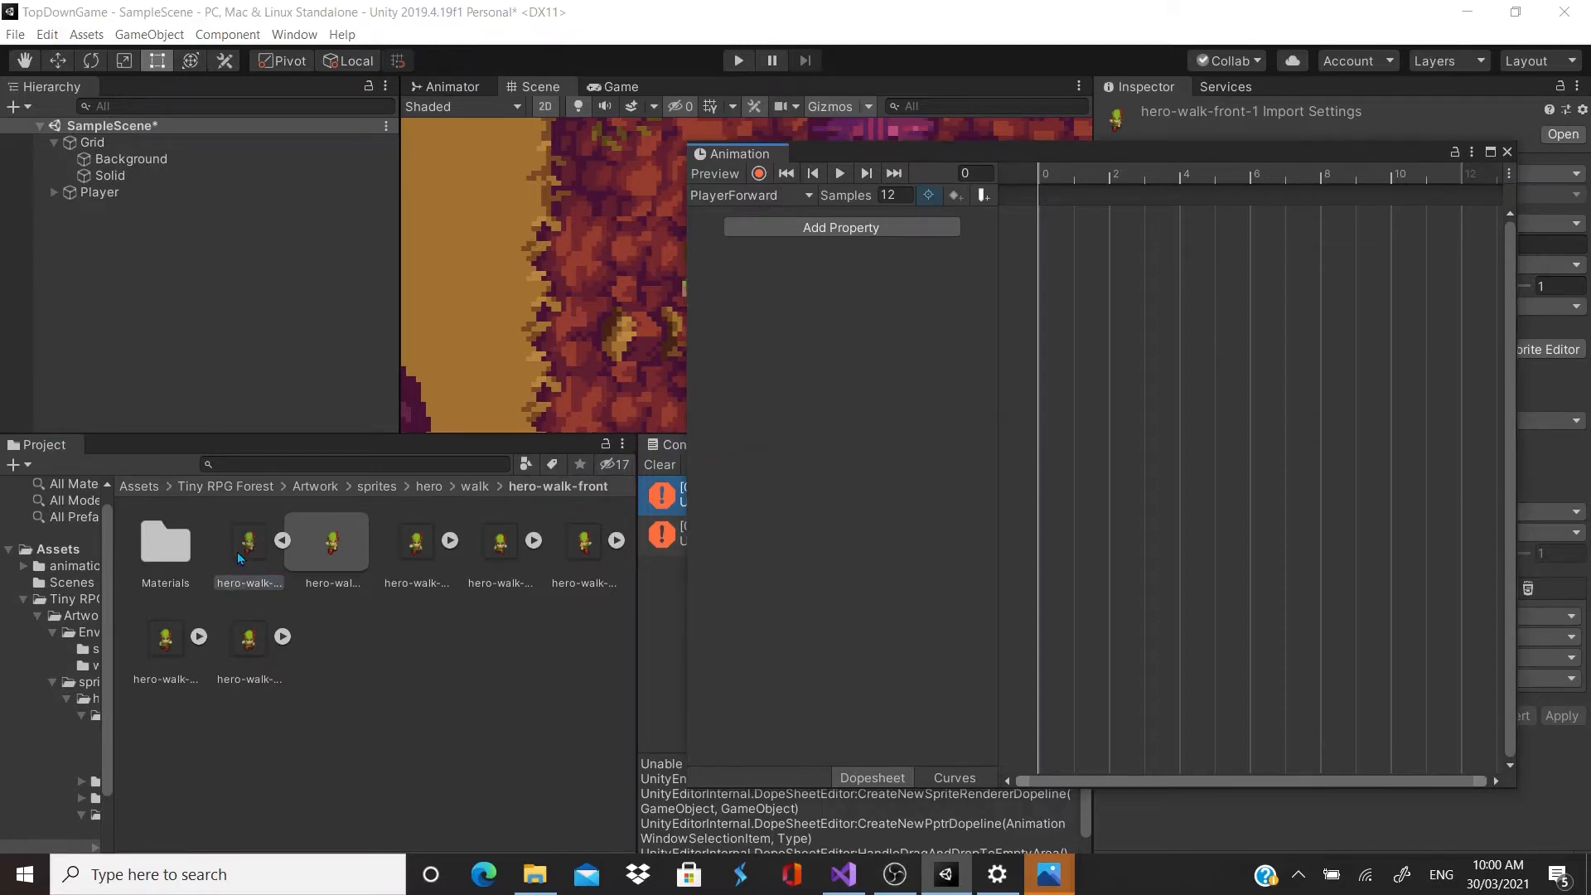
drag(277, 551, 1047, 189)
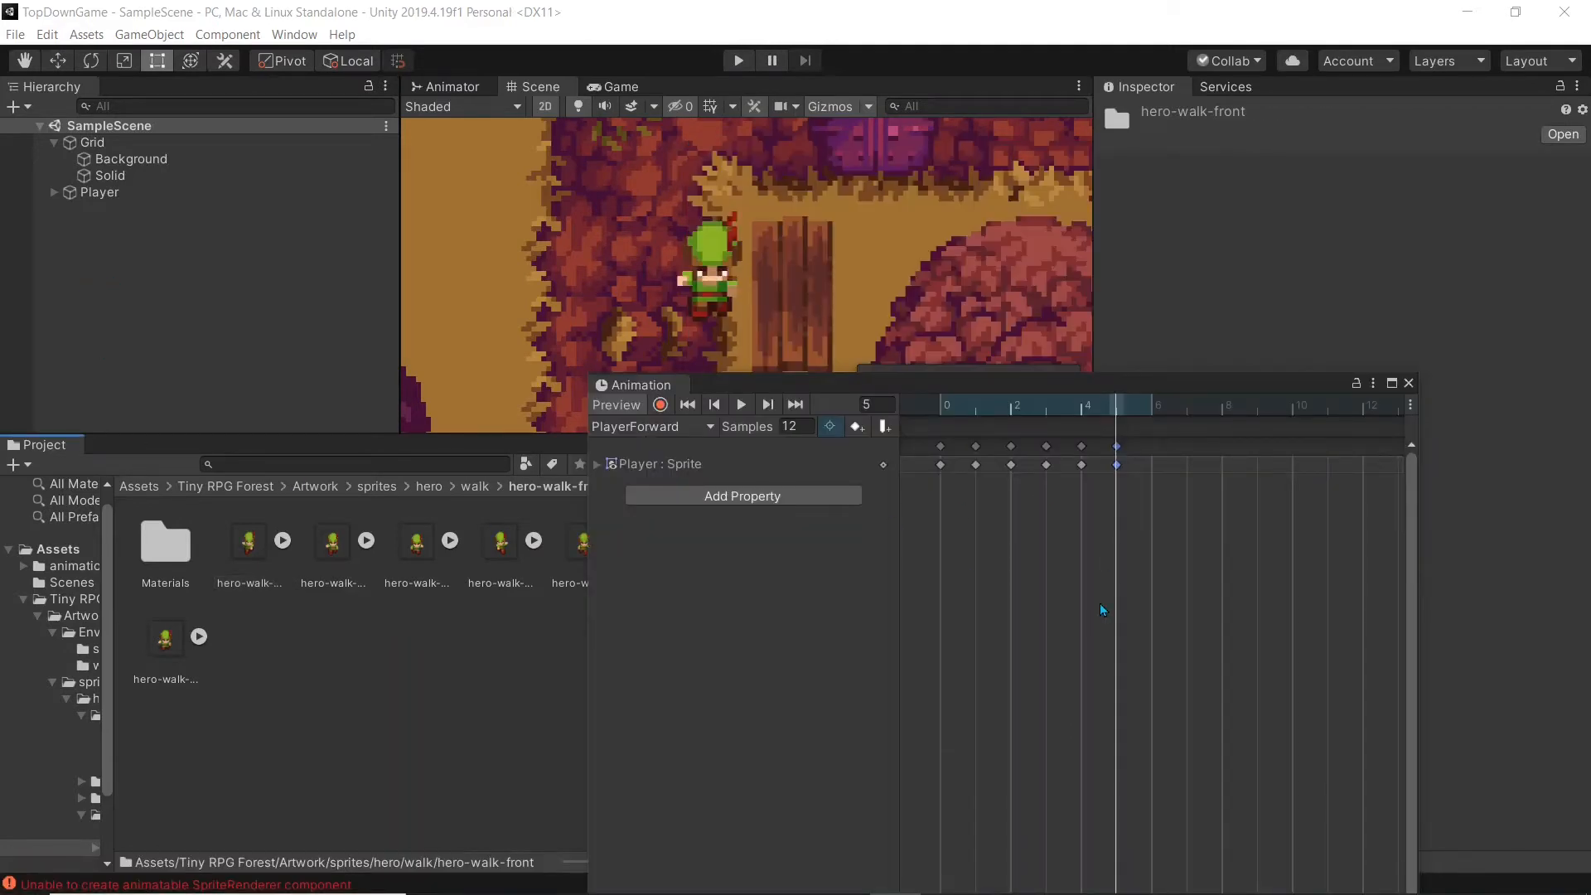
- Play the PlayerForward animation preview and open the hero-walk-back sprite folder
click(742, 405)
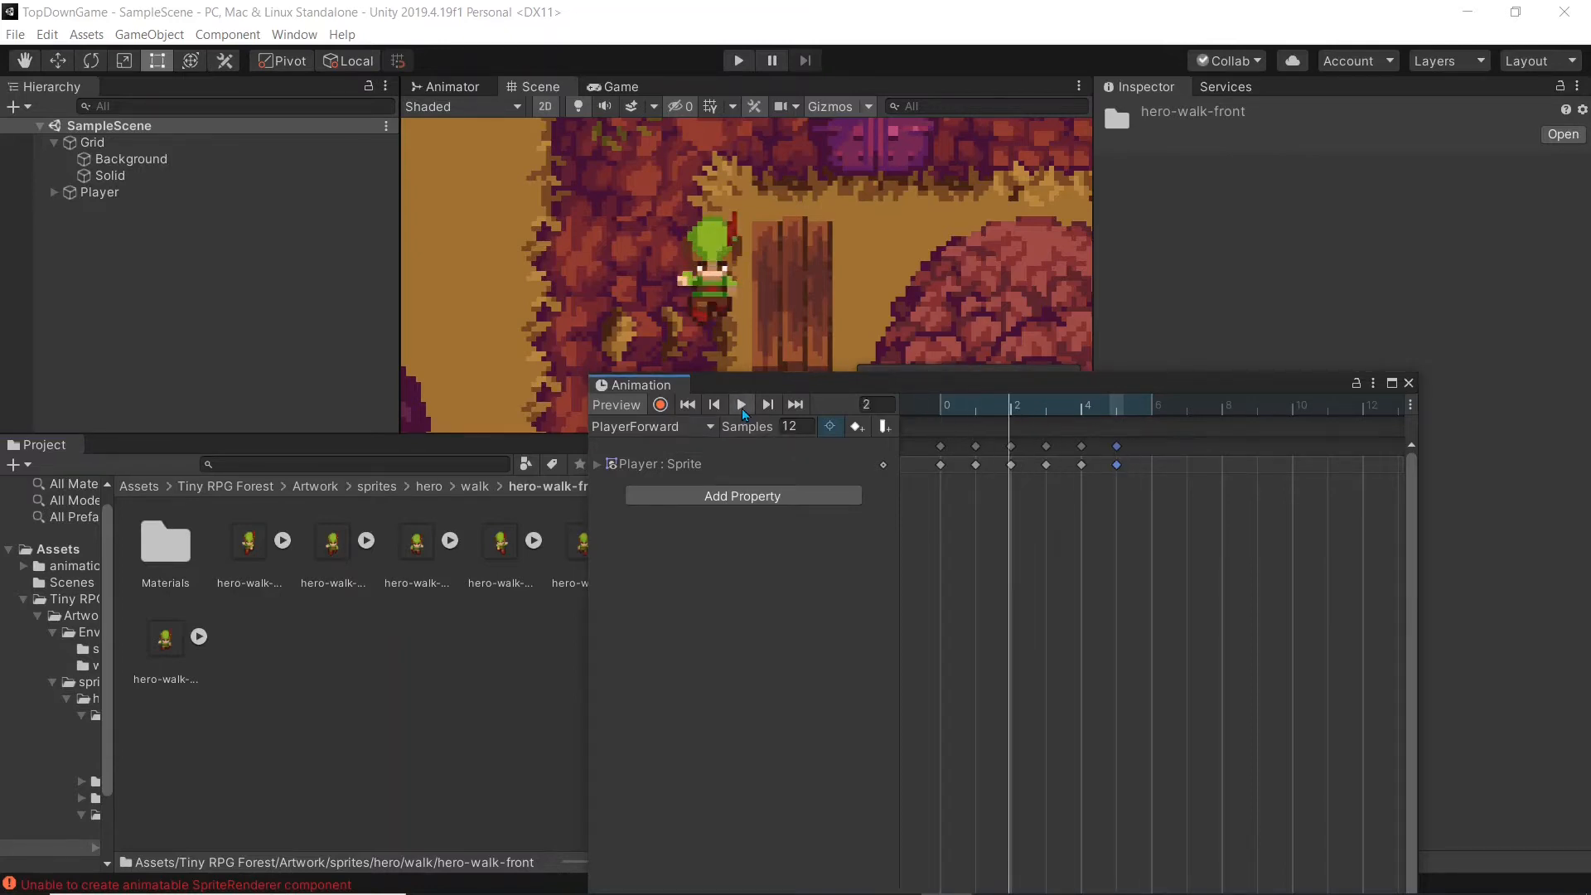
click(477, 488)
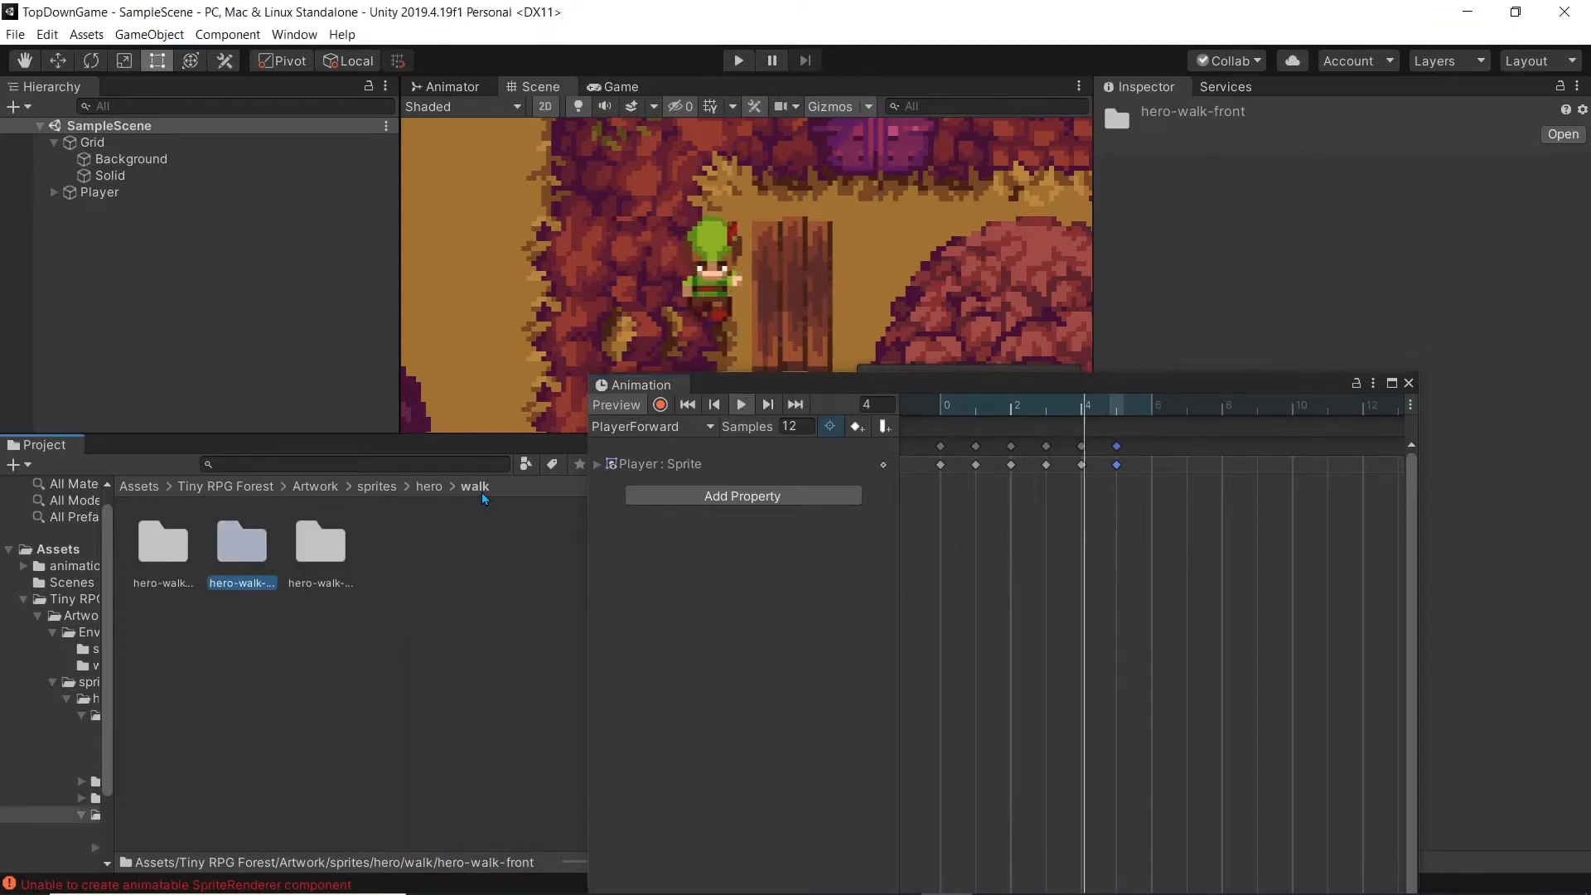
click(181, 561)
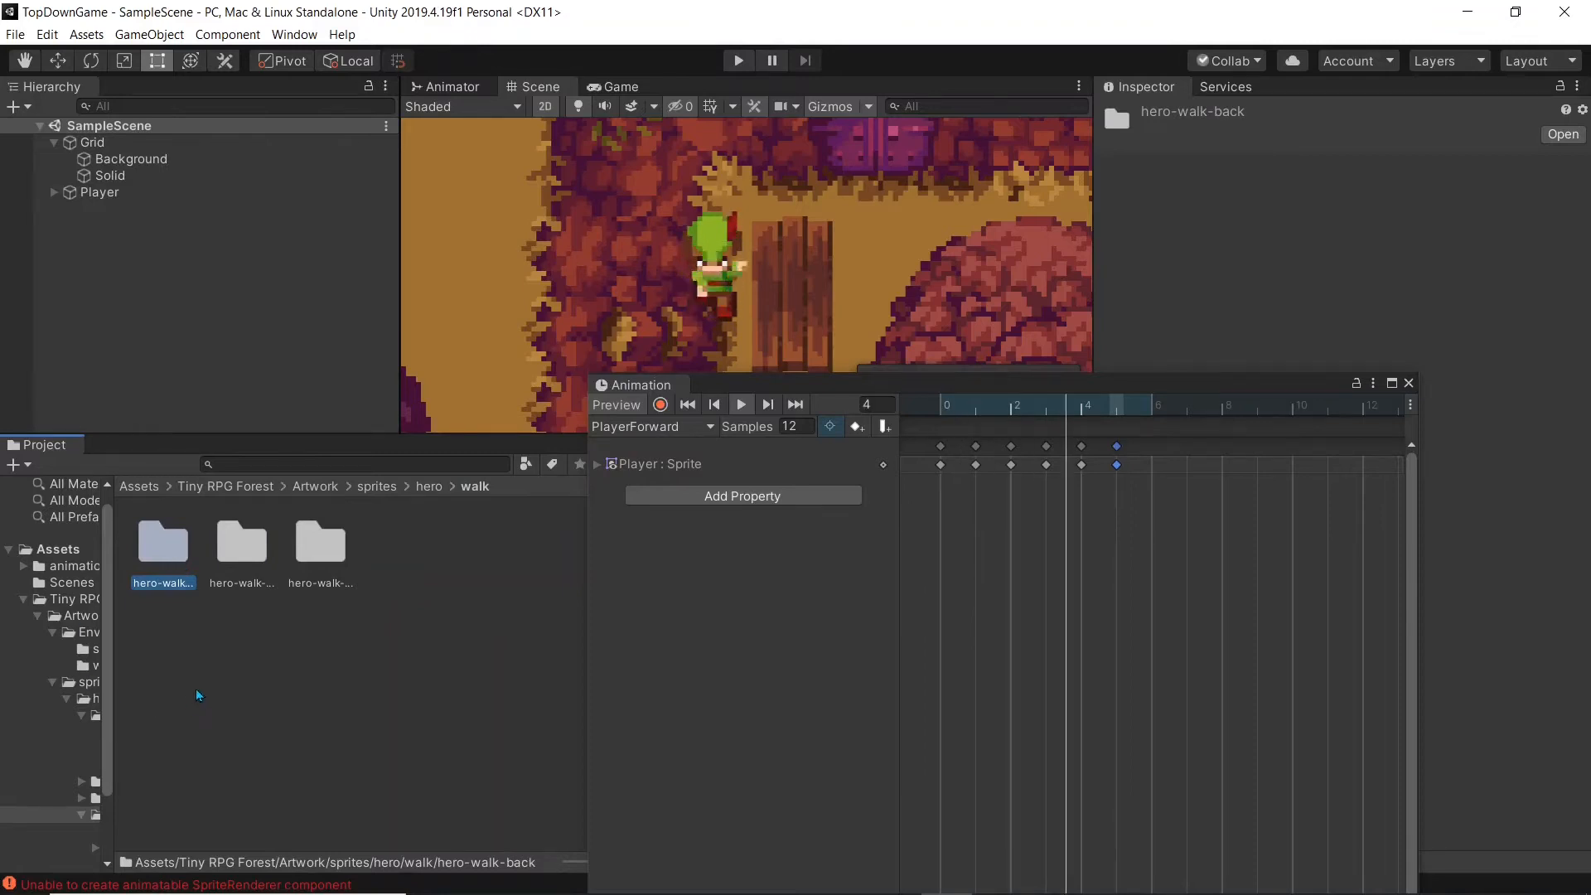
double_click(164, 576)
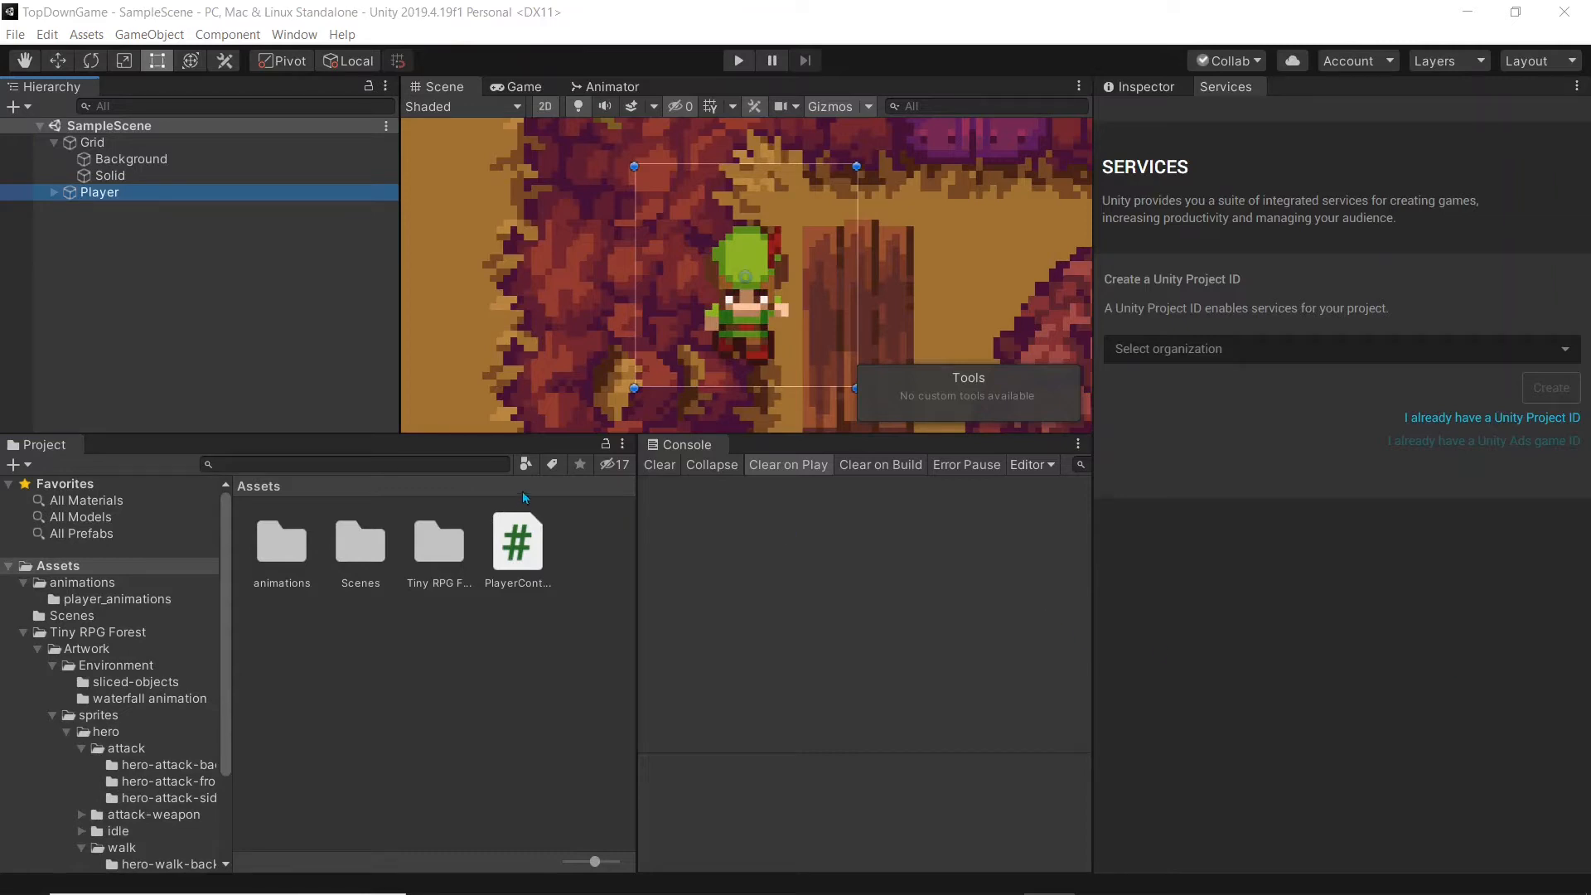
- Add a float parameter named MovementDirectionX to the Player animator controller
click(604, 87)
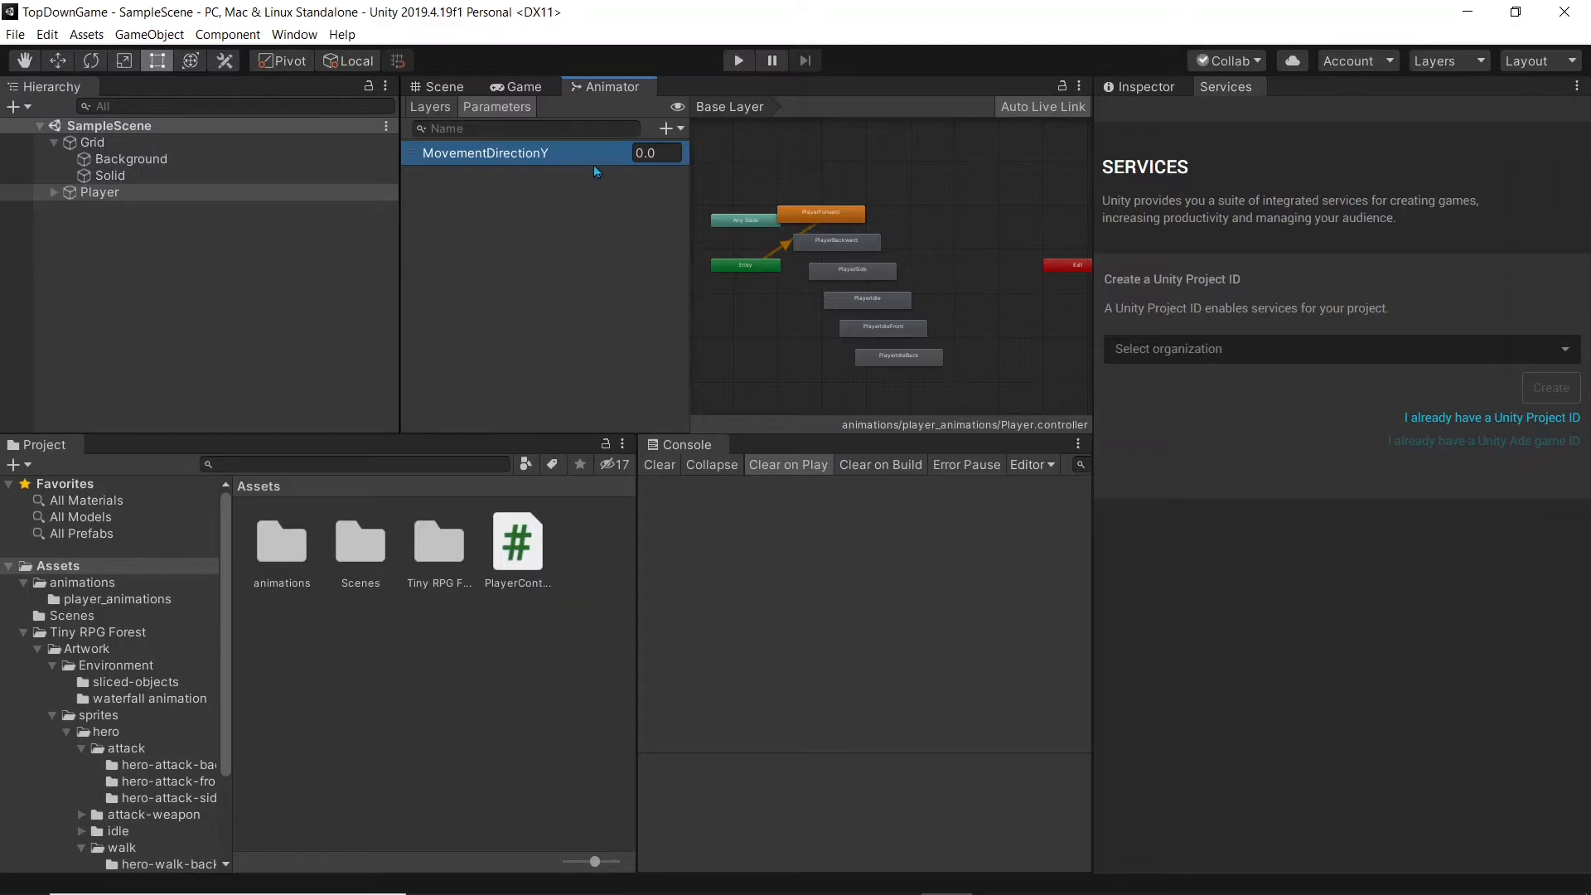
click(681, 124)
click(682, 124)
click(670, 129)
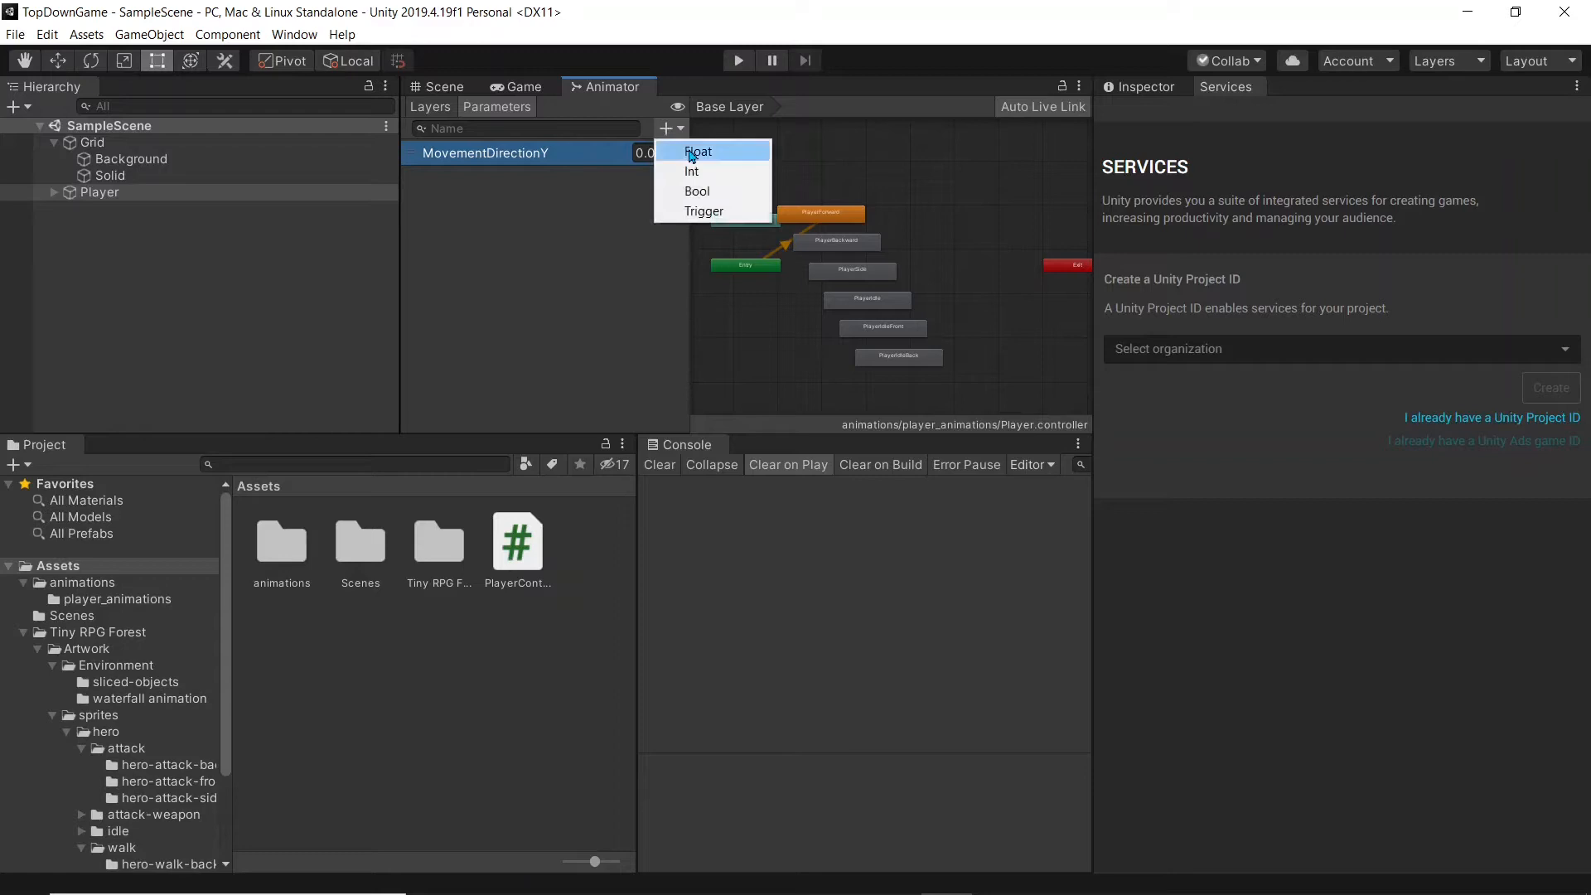
click(688, 151)
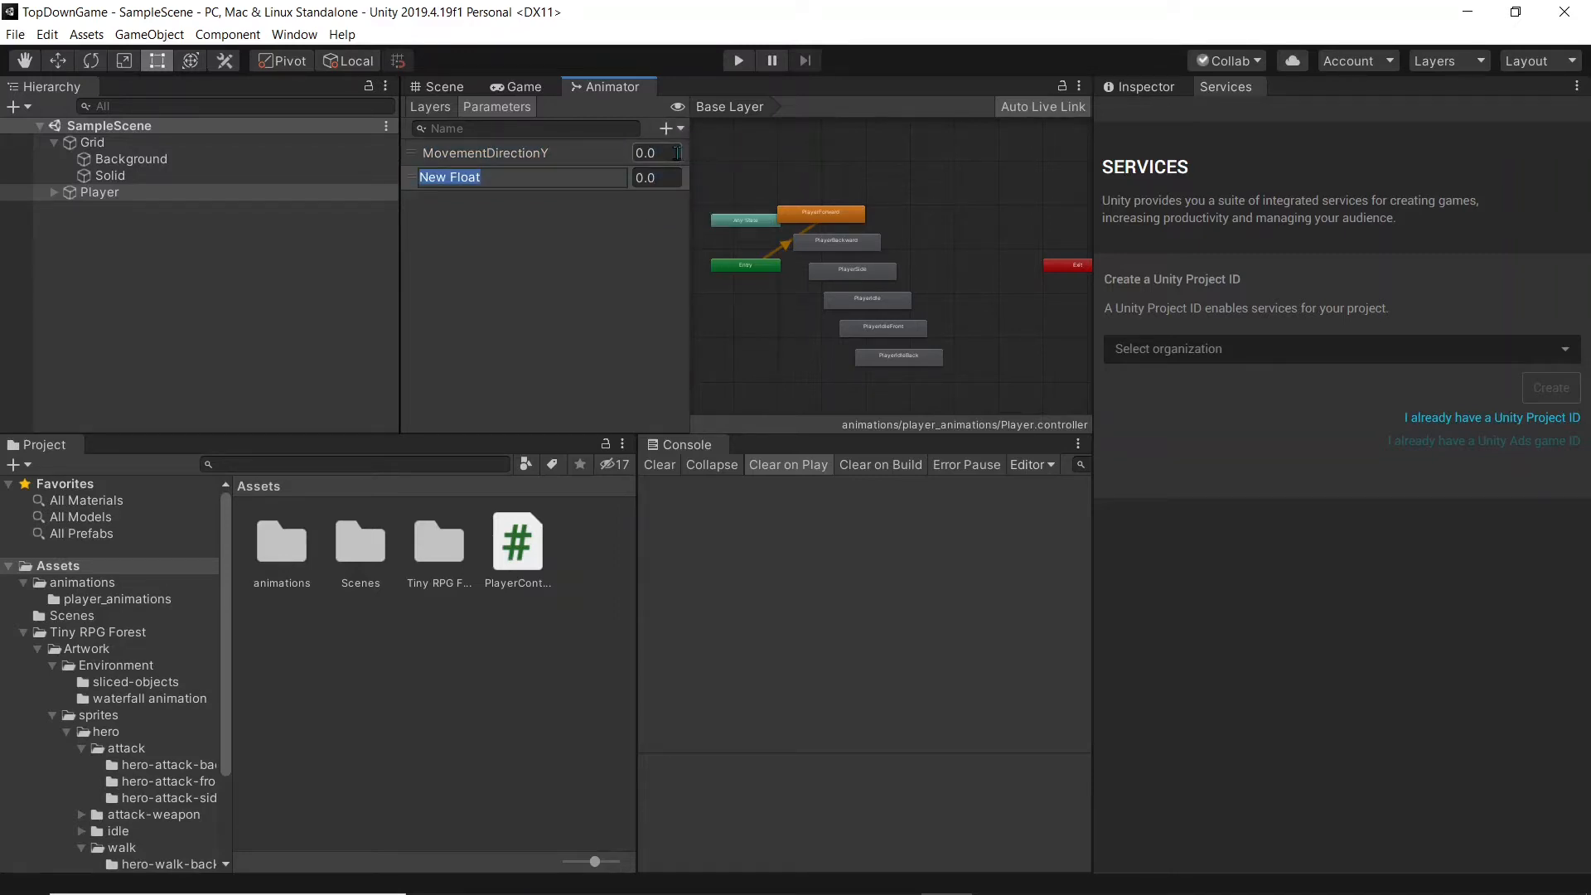
text(MovementDirectionX)
click(825, 186)
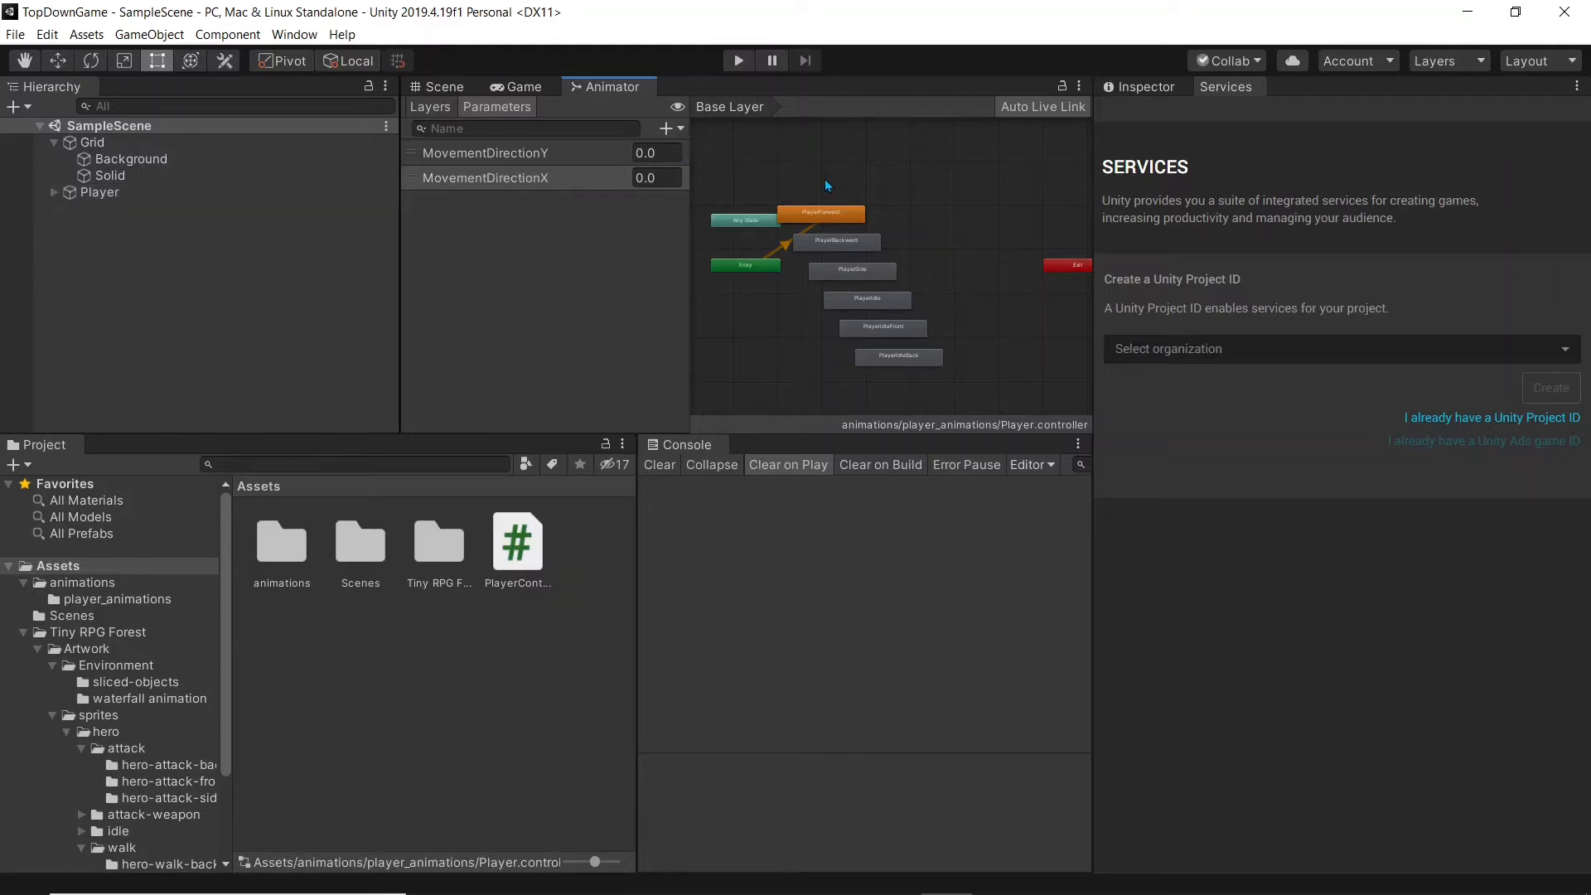
- Dock the Animator beside the Inspector and run the game, moving the character in all four directions to check the movement parameters
drag(603, 86, 1115, 113)
click(737, 61)
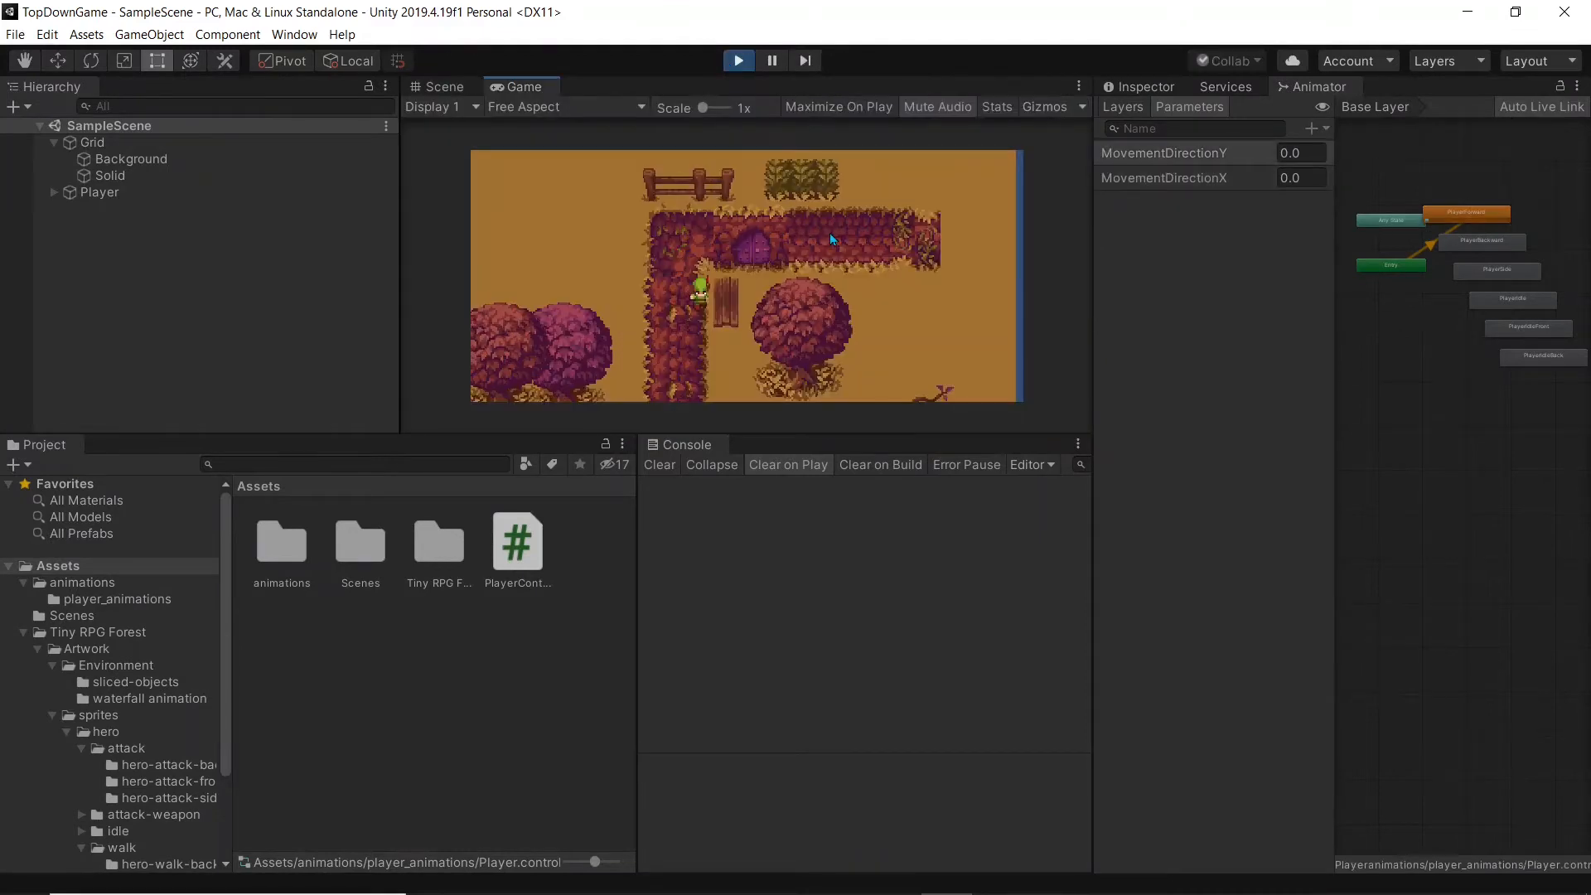
key(a)
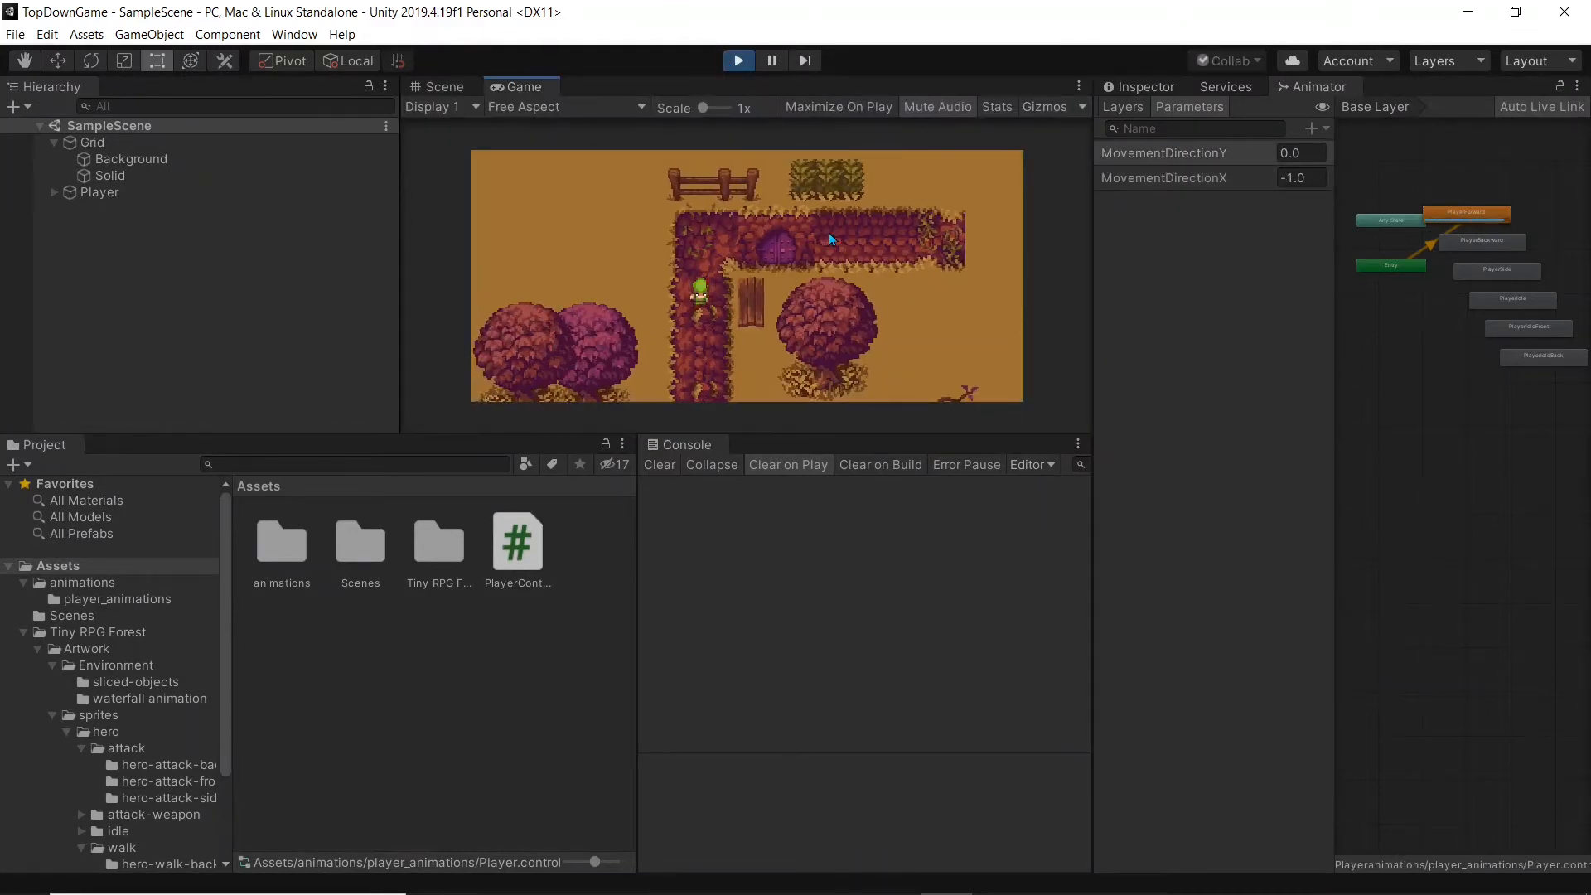
key(d)
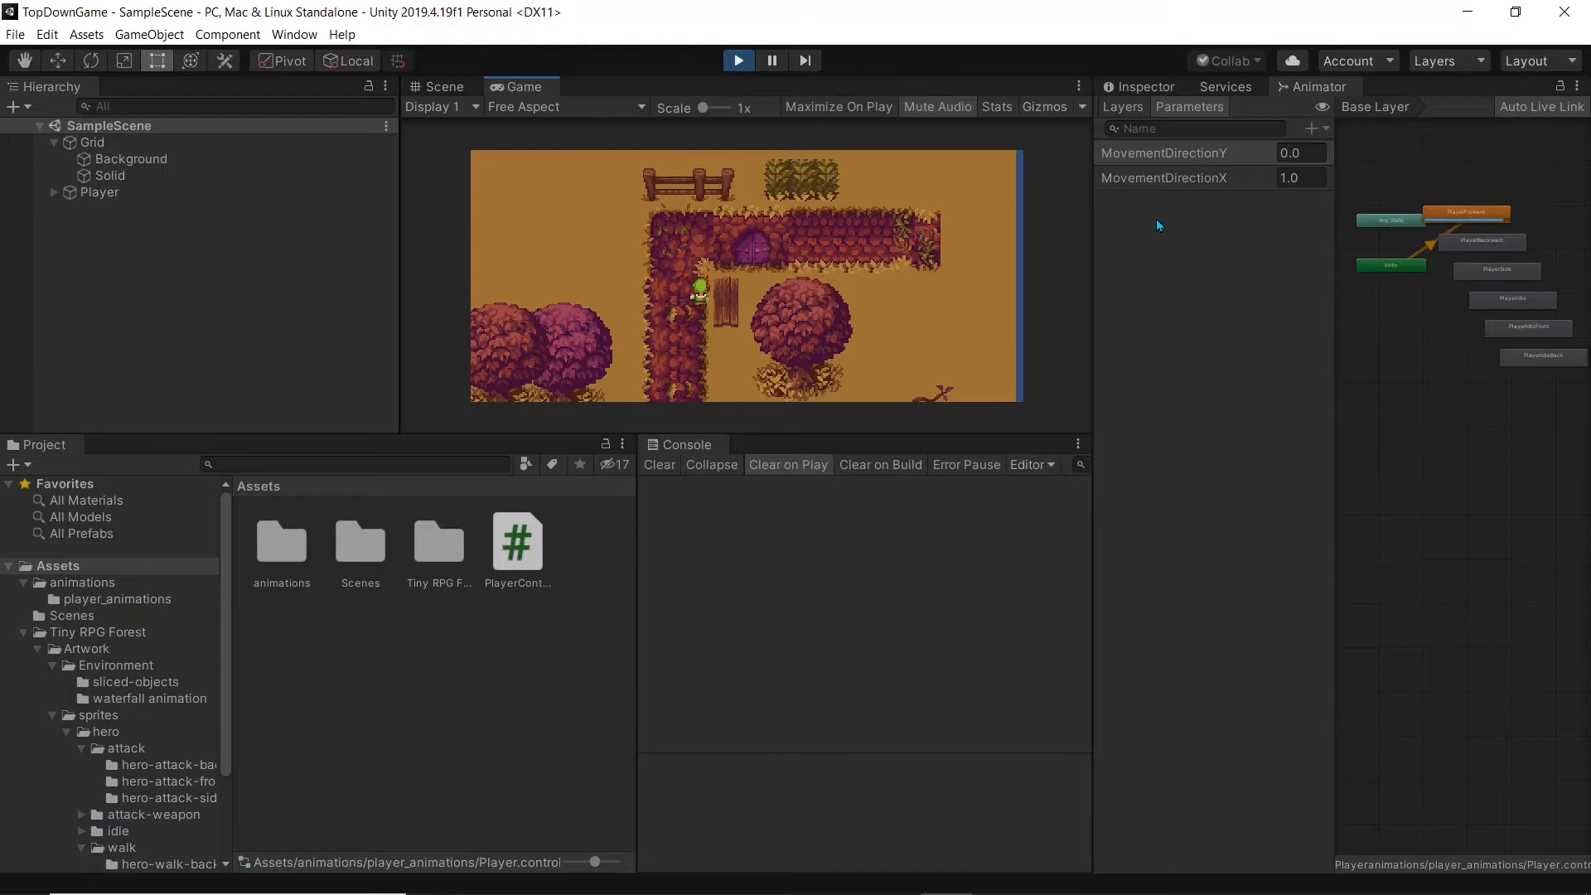
key(a)
key(w)
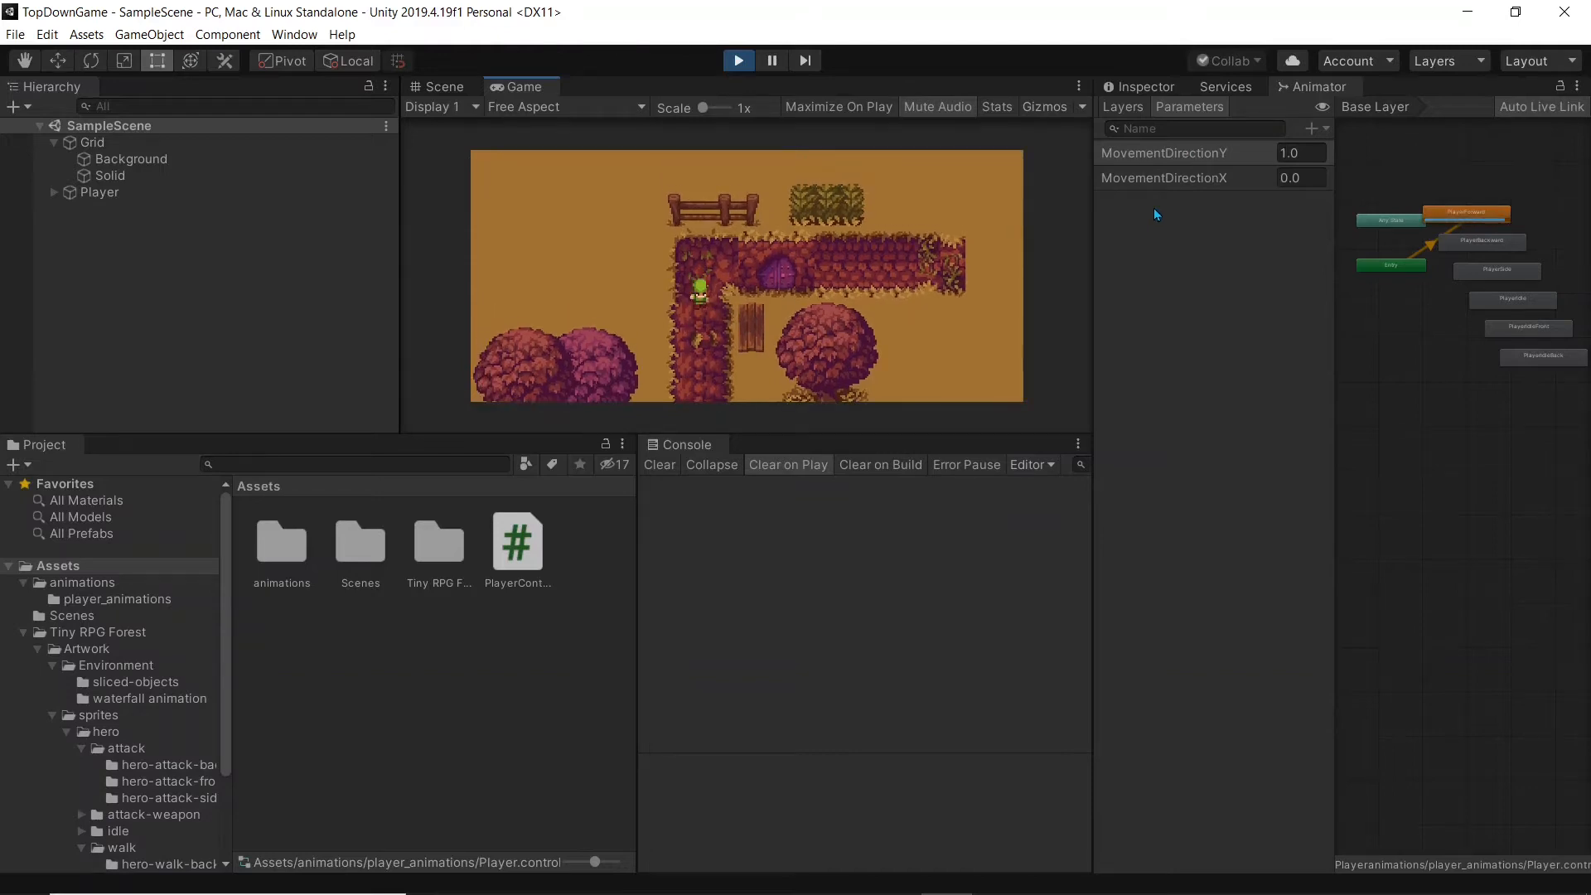
key(s)
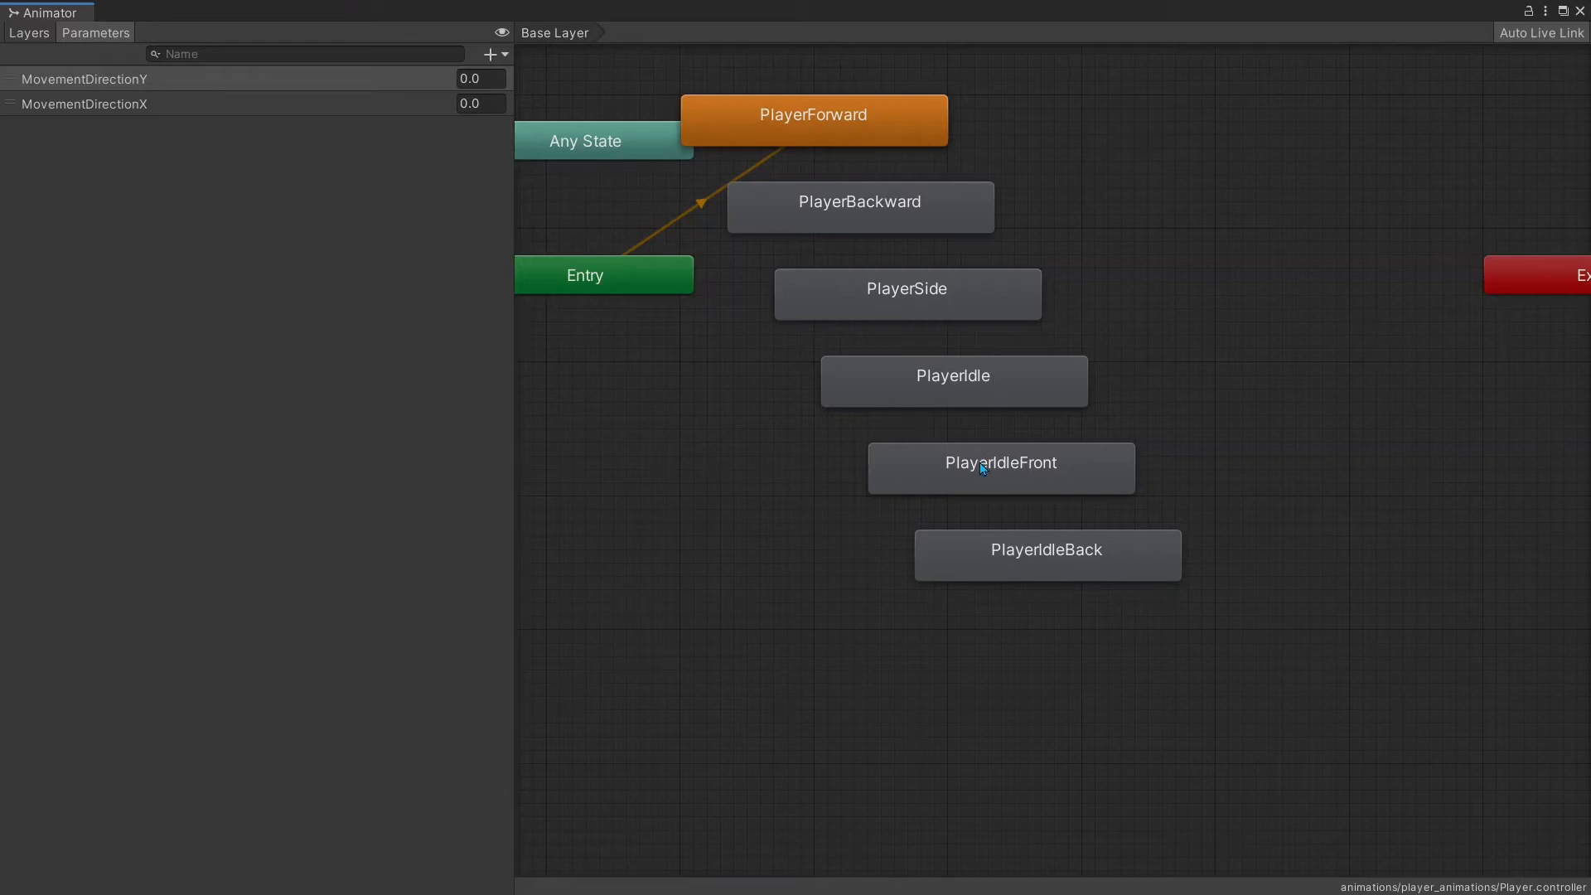
- Make PlayerIdleFront the layer's default state in the Player animator controller
click(950, 466)
right_click(949, 466)
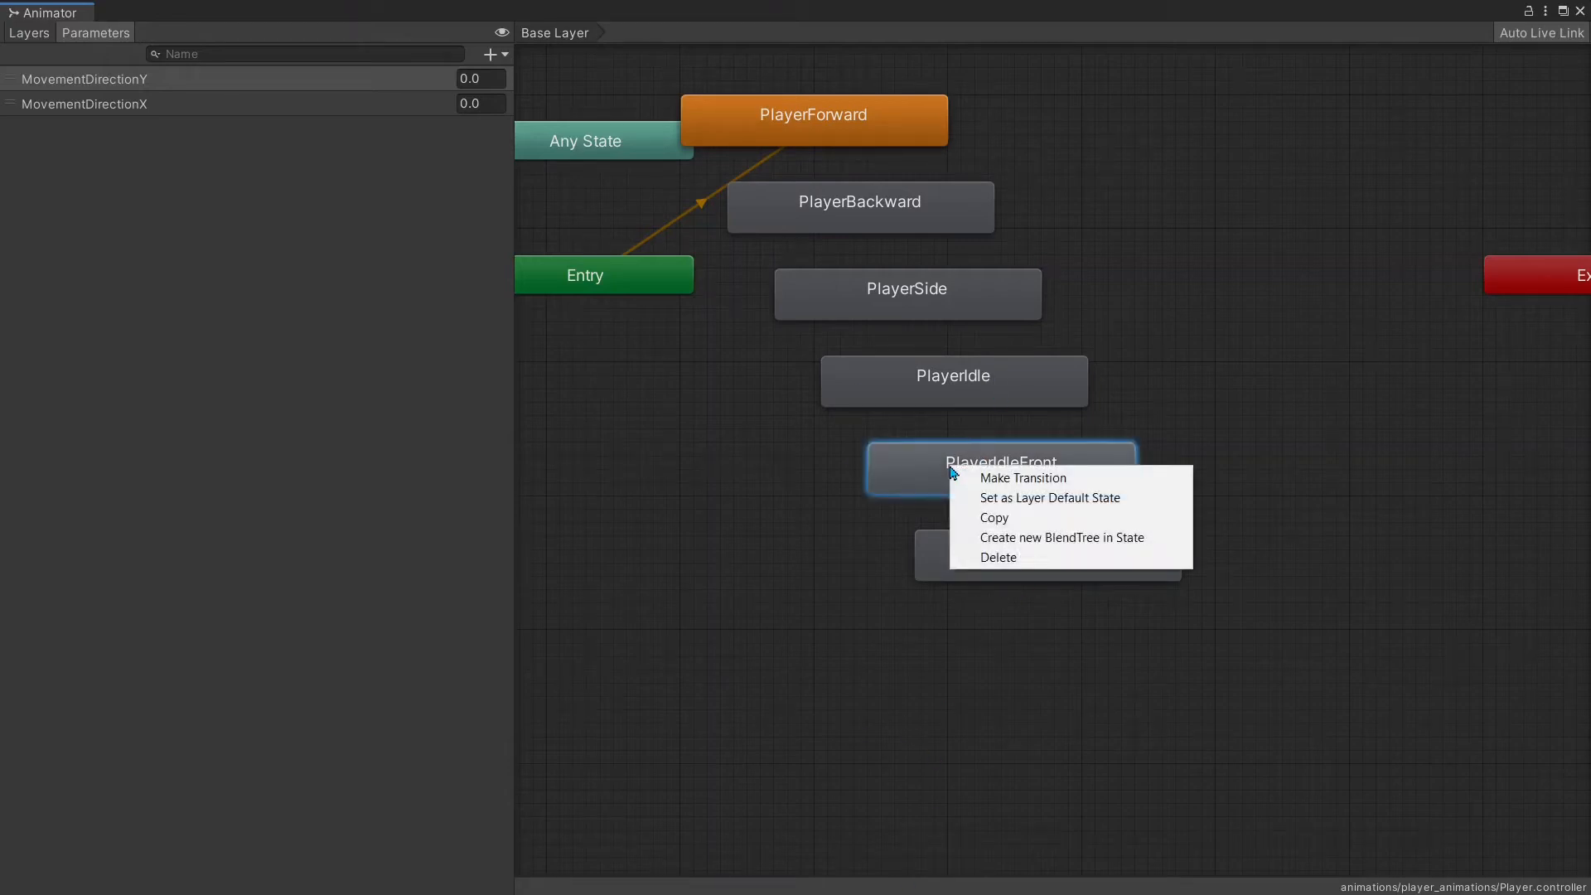
click(1005, 498)
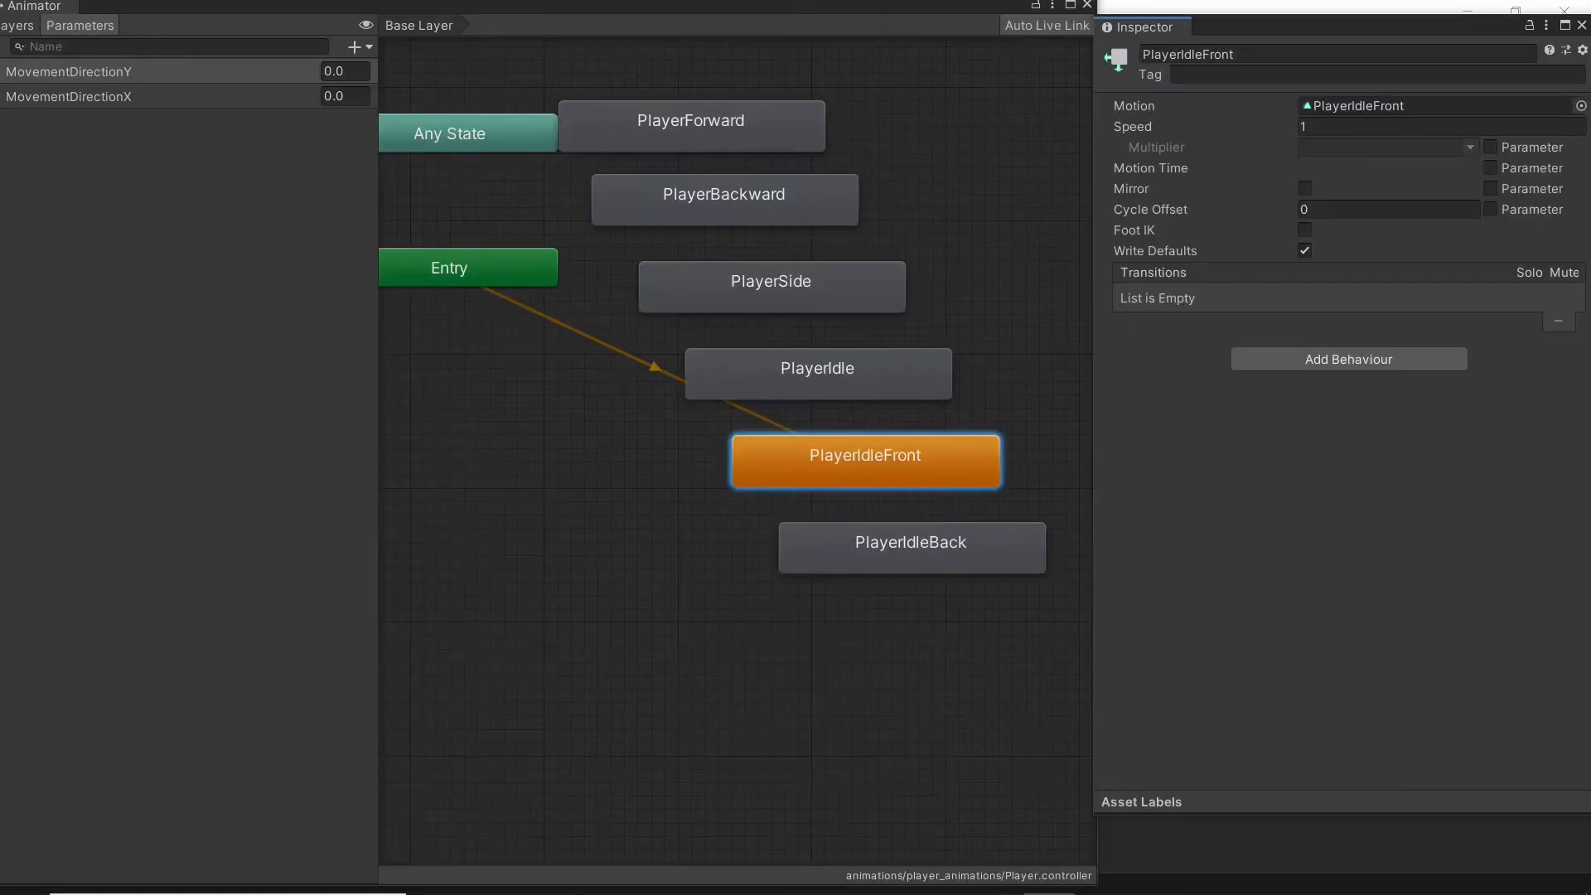
- Create a transition from PlayerIdleFront to PlayerForward and move the PlayerForward state below and to the left of PlayerIdleFront
right_click(910, 457)
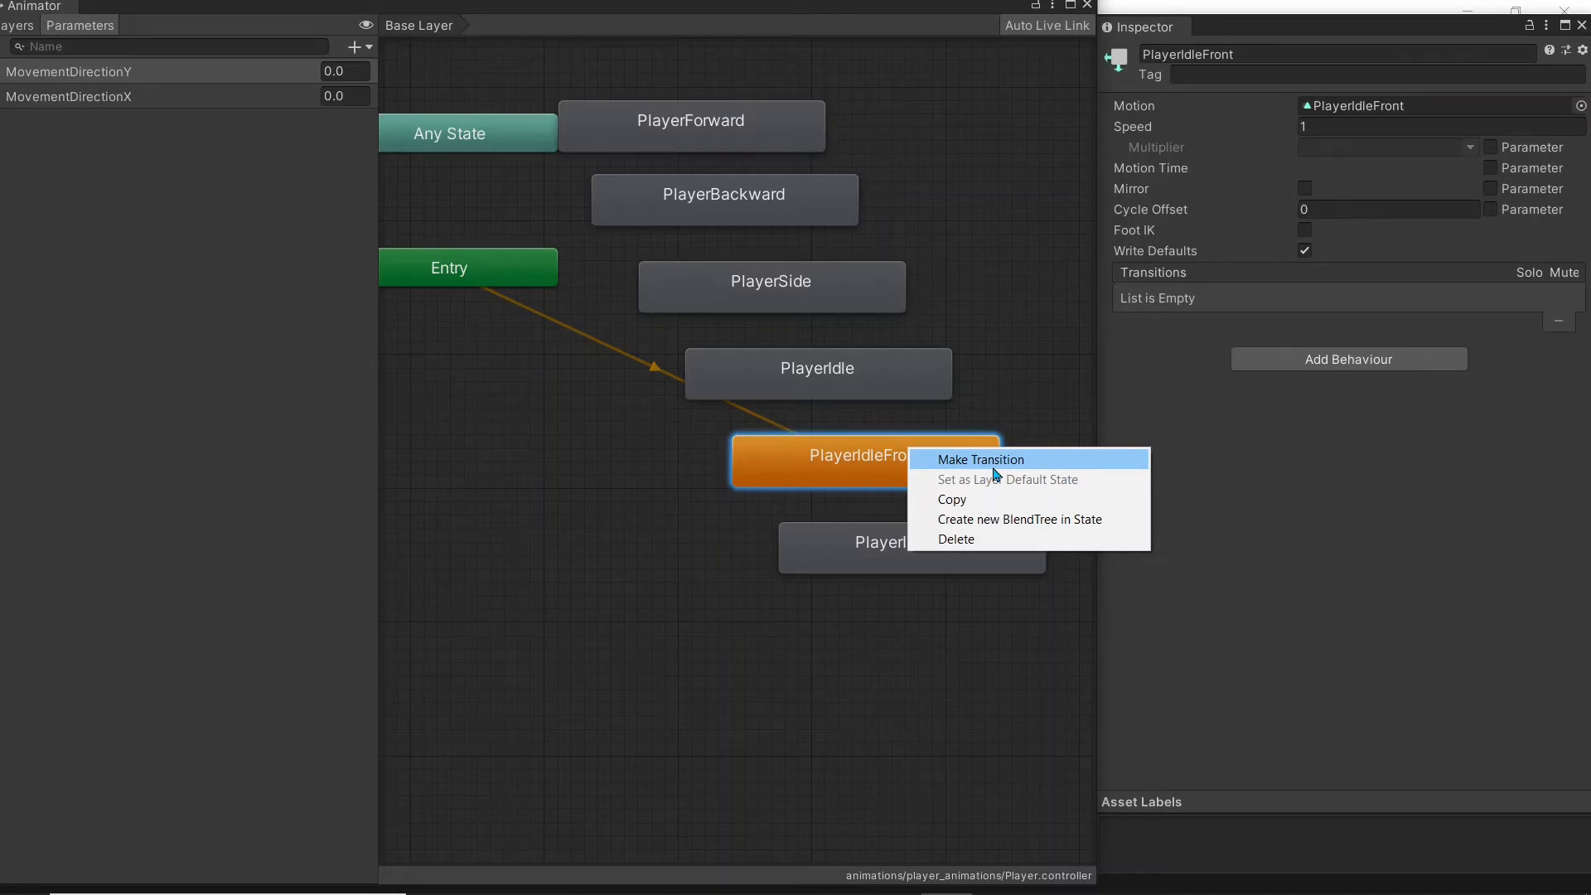
click(993, 468)
click(666, 120)
drag(797, 138, 607, 561)
- Add a condition to the PlayerIdleFront to PlayerForward transition requiring MovementDirectionY to be Less than -0.0001
click(672, 526)
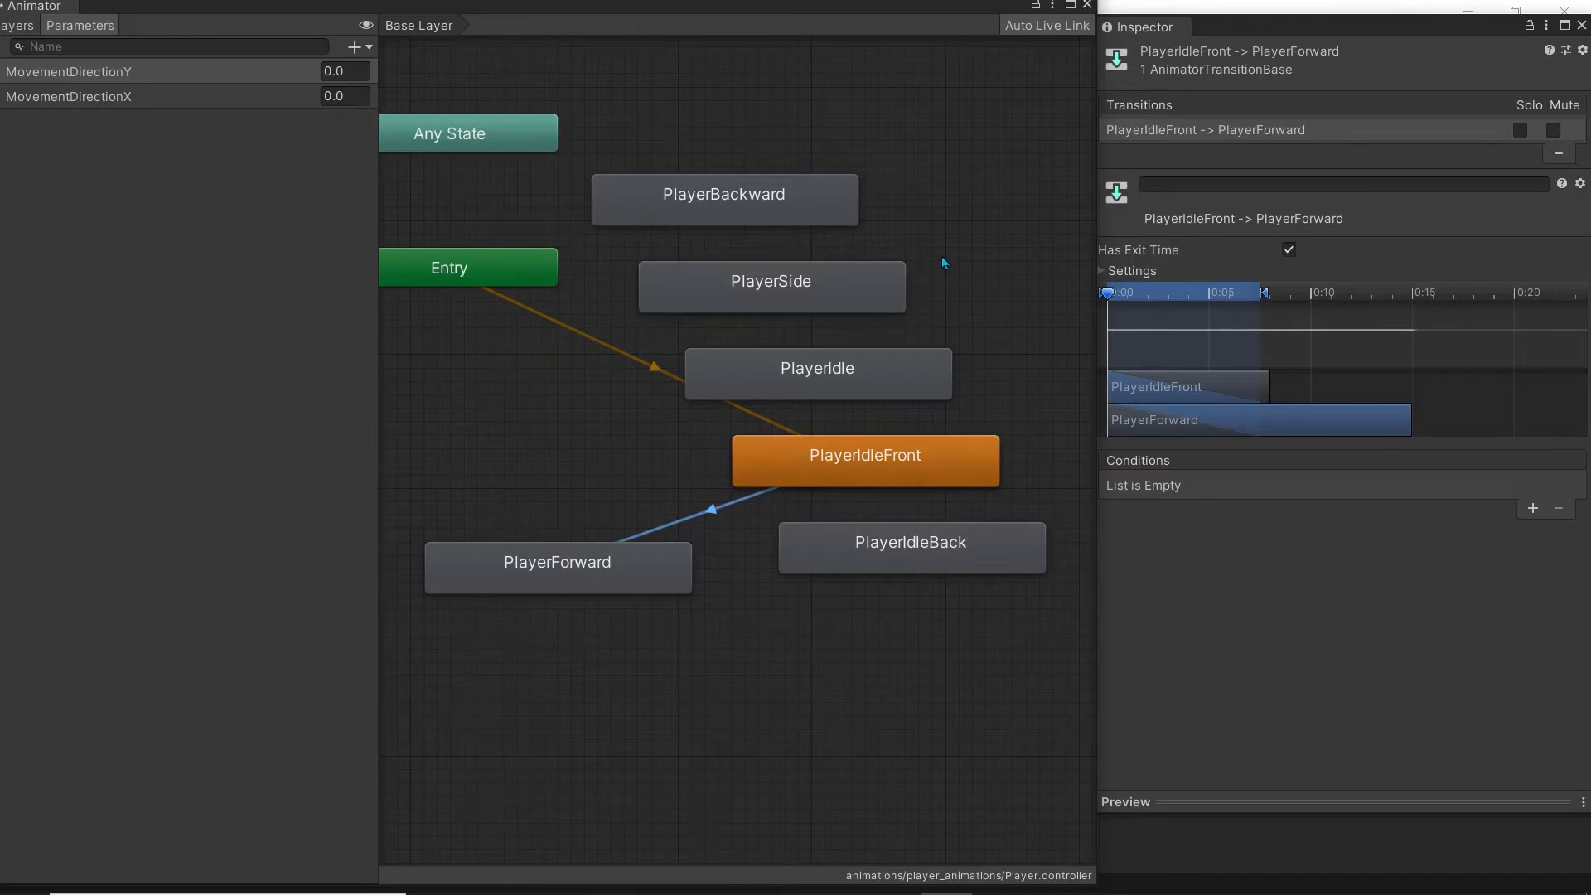
click(1533, 508)
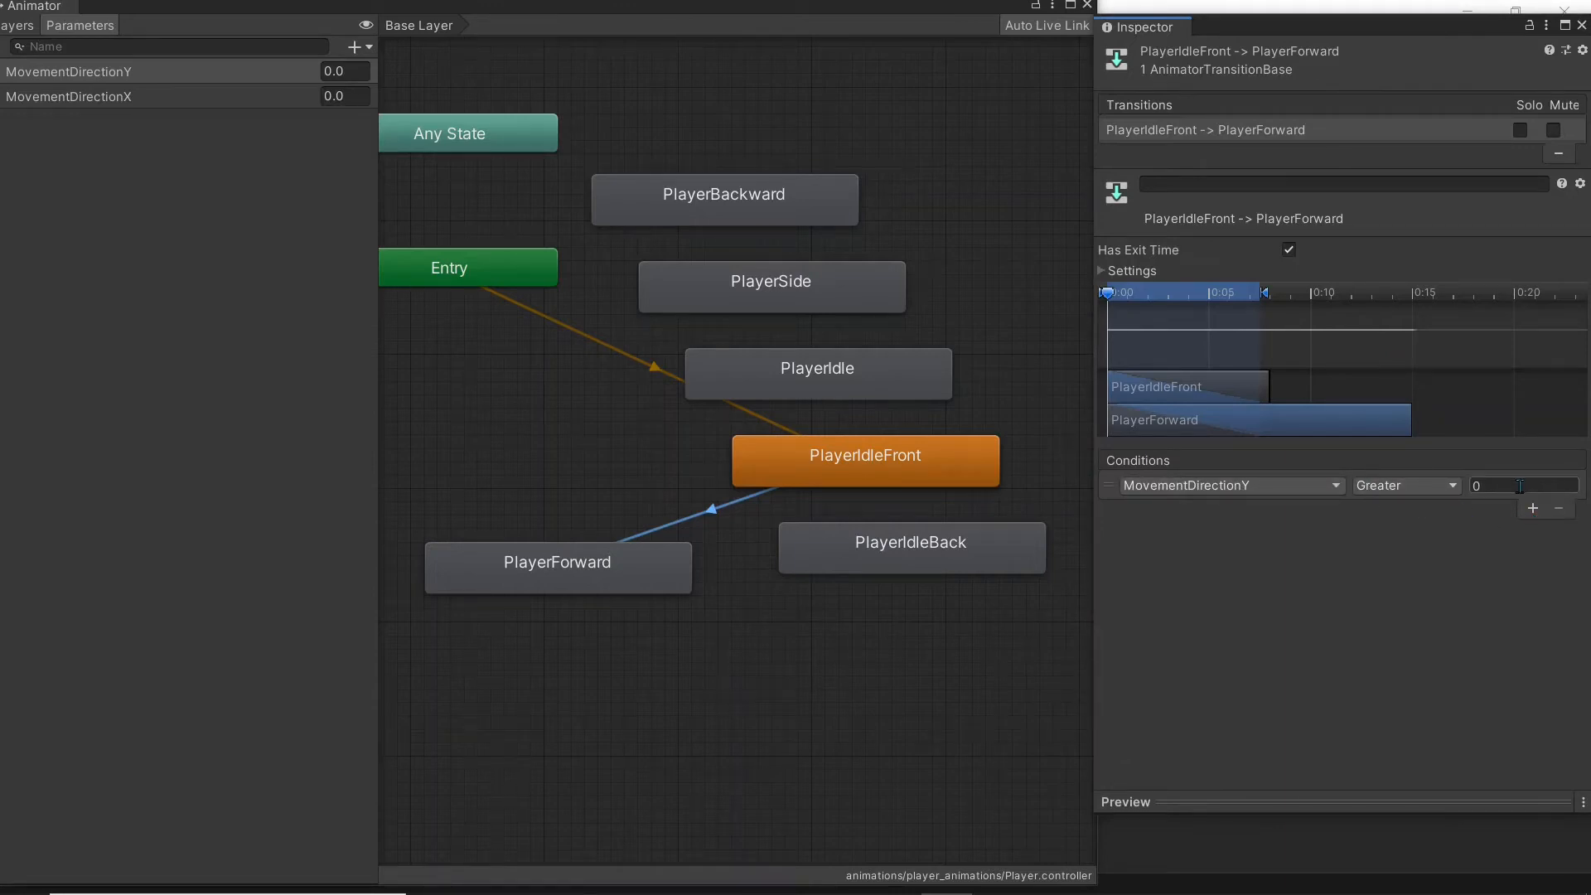
click(1392, 485)
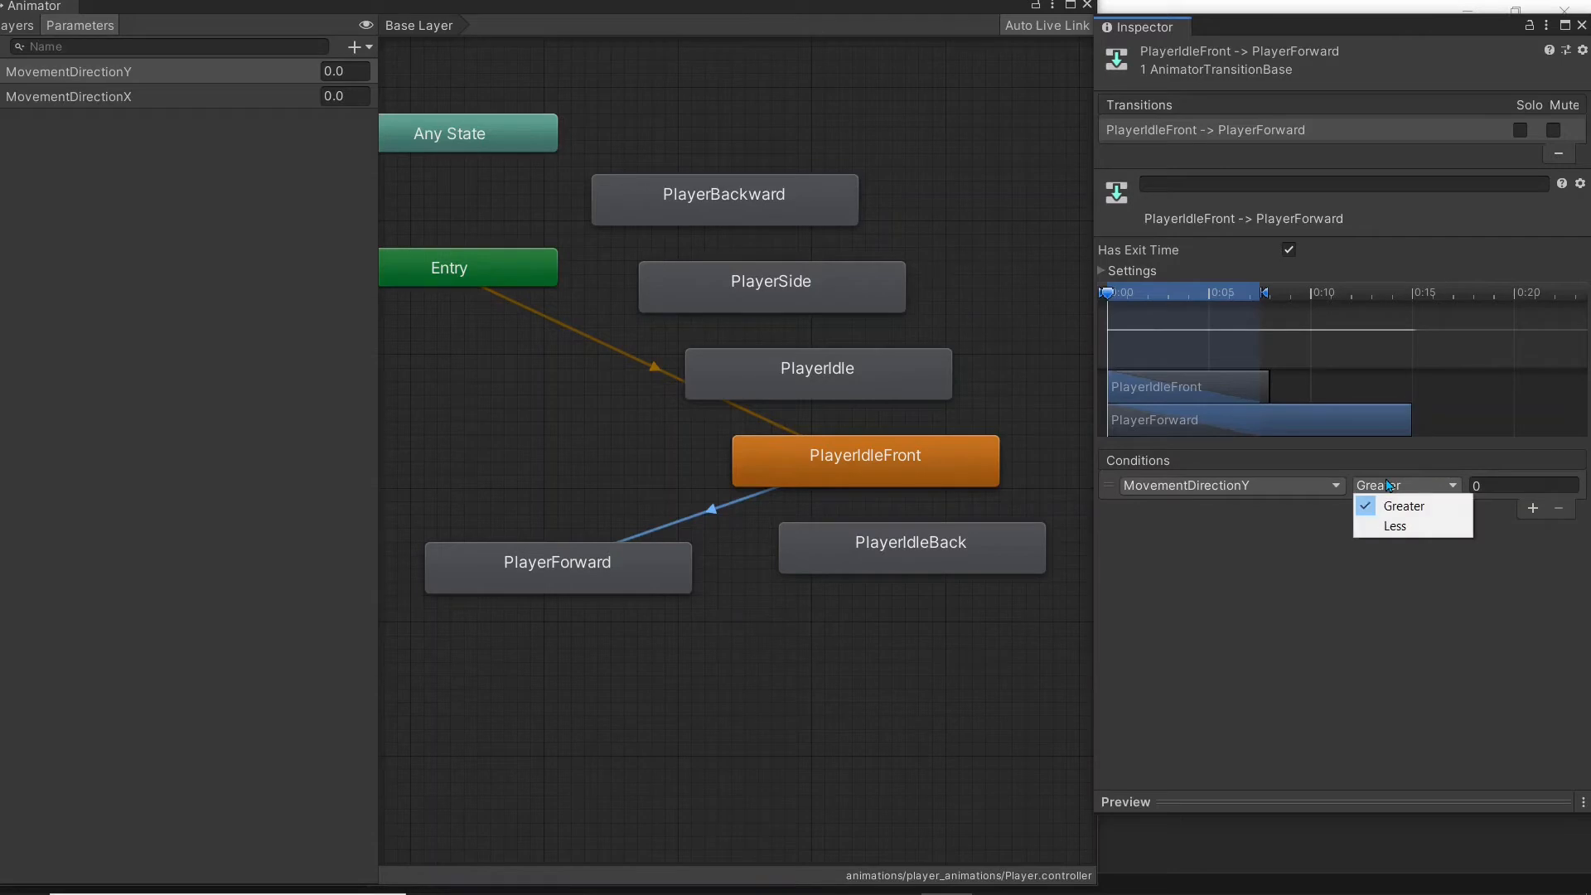
click(1399, 526)
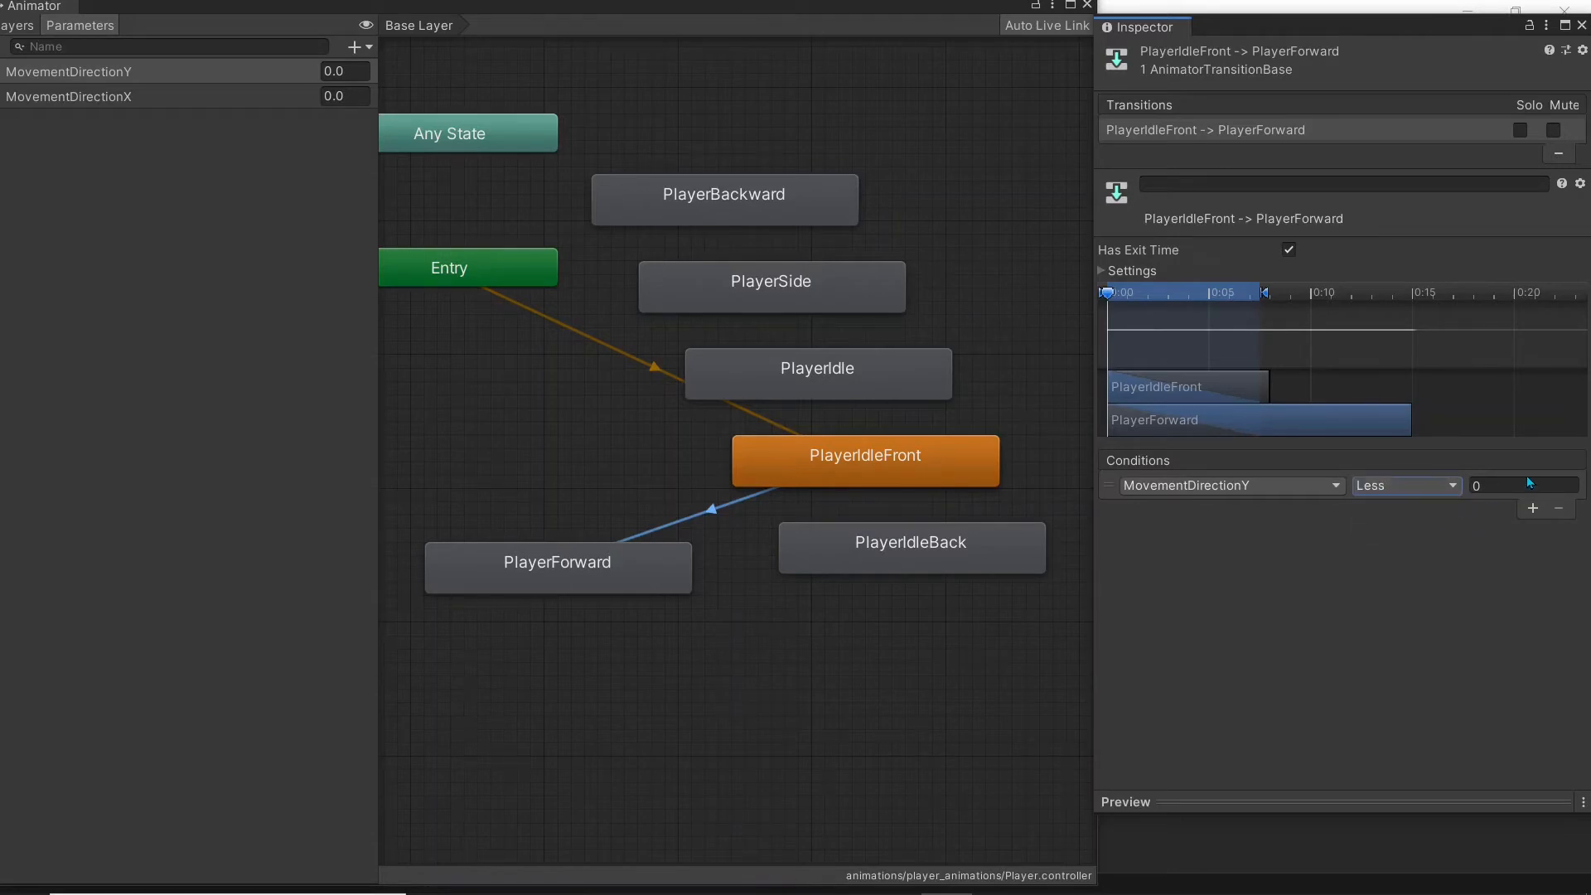
click(1480, 488)
text(-0.0001)
click(1302, 547)
- Turn off Has Exit Time and Fixed Duration for the PlayerIdleFront to PlayerForward transition and set its transition duration to 0
click(1289, 250)
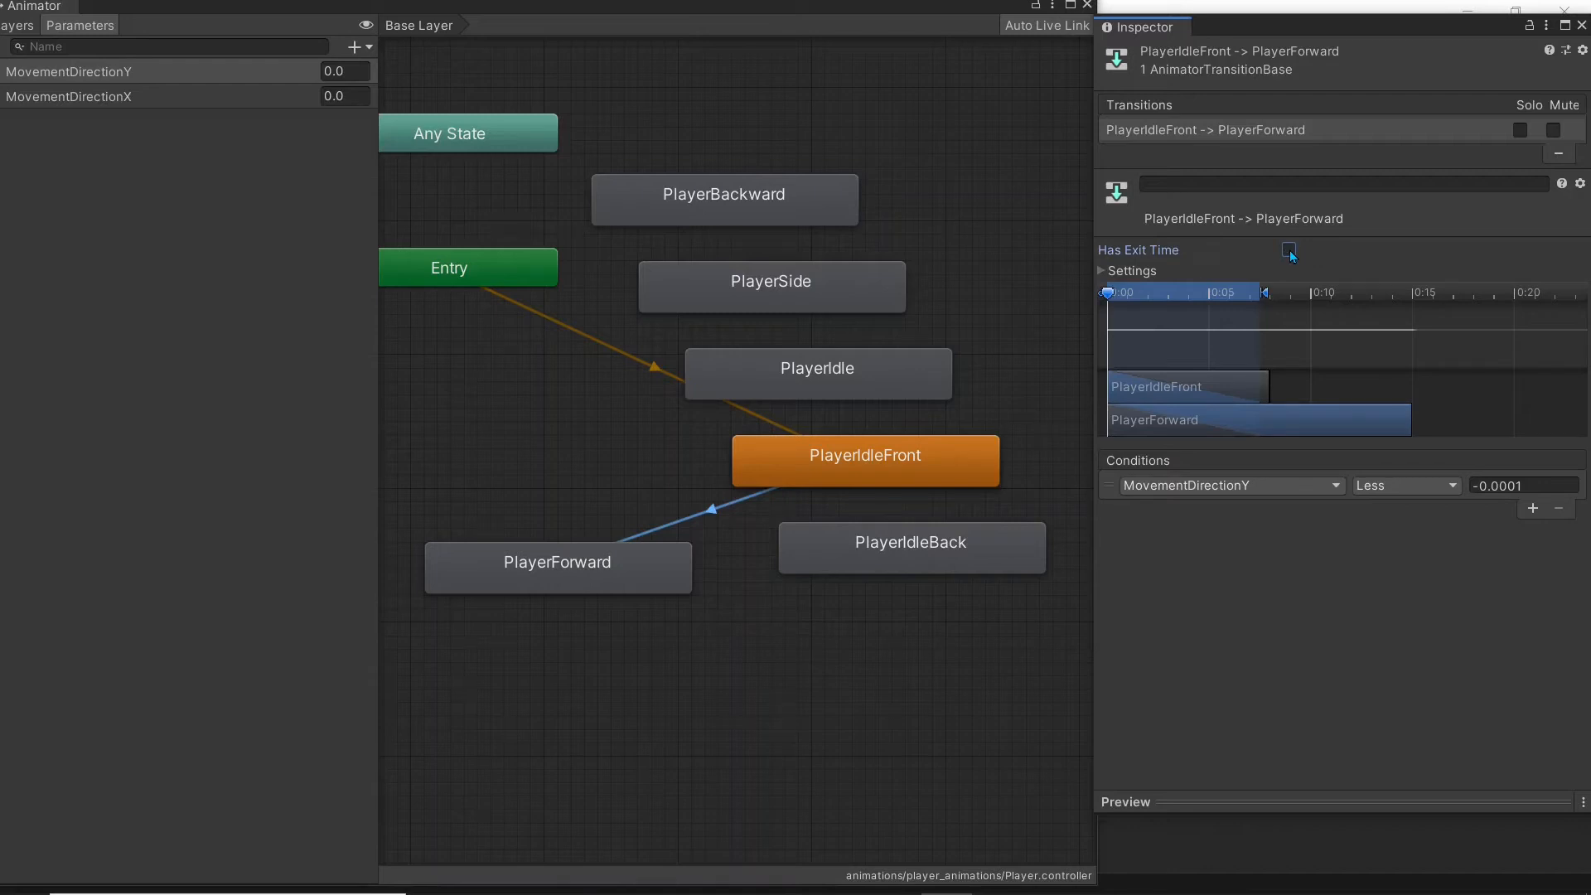
click(1130, 270)
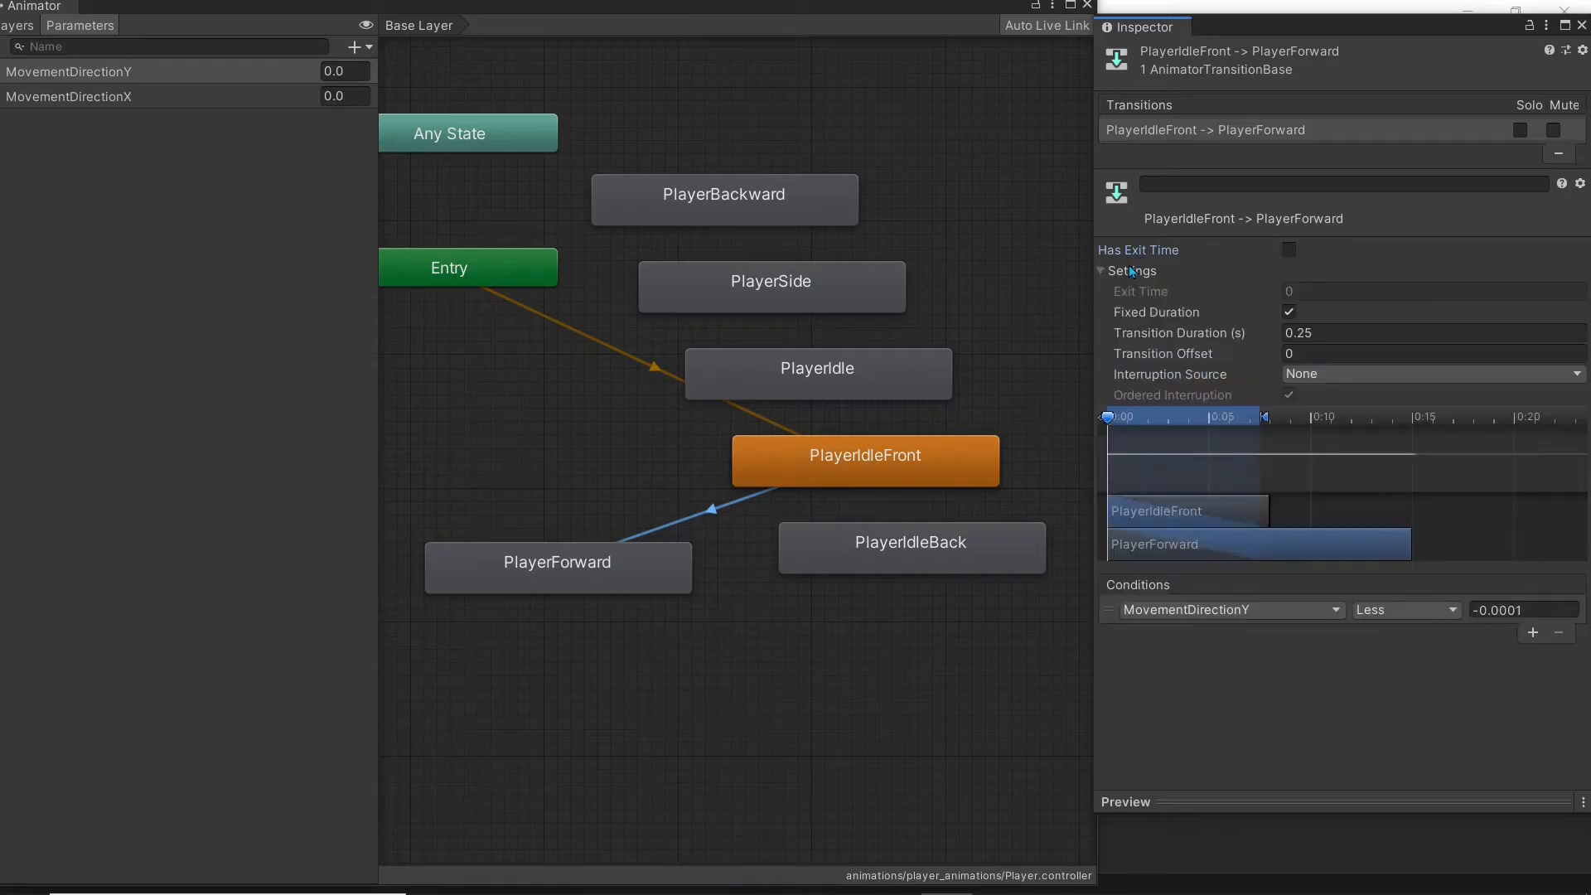
click(1291, 311)
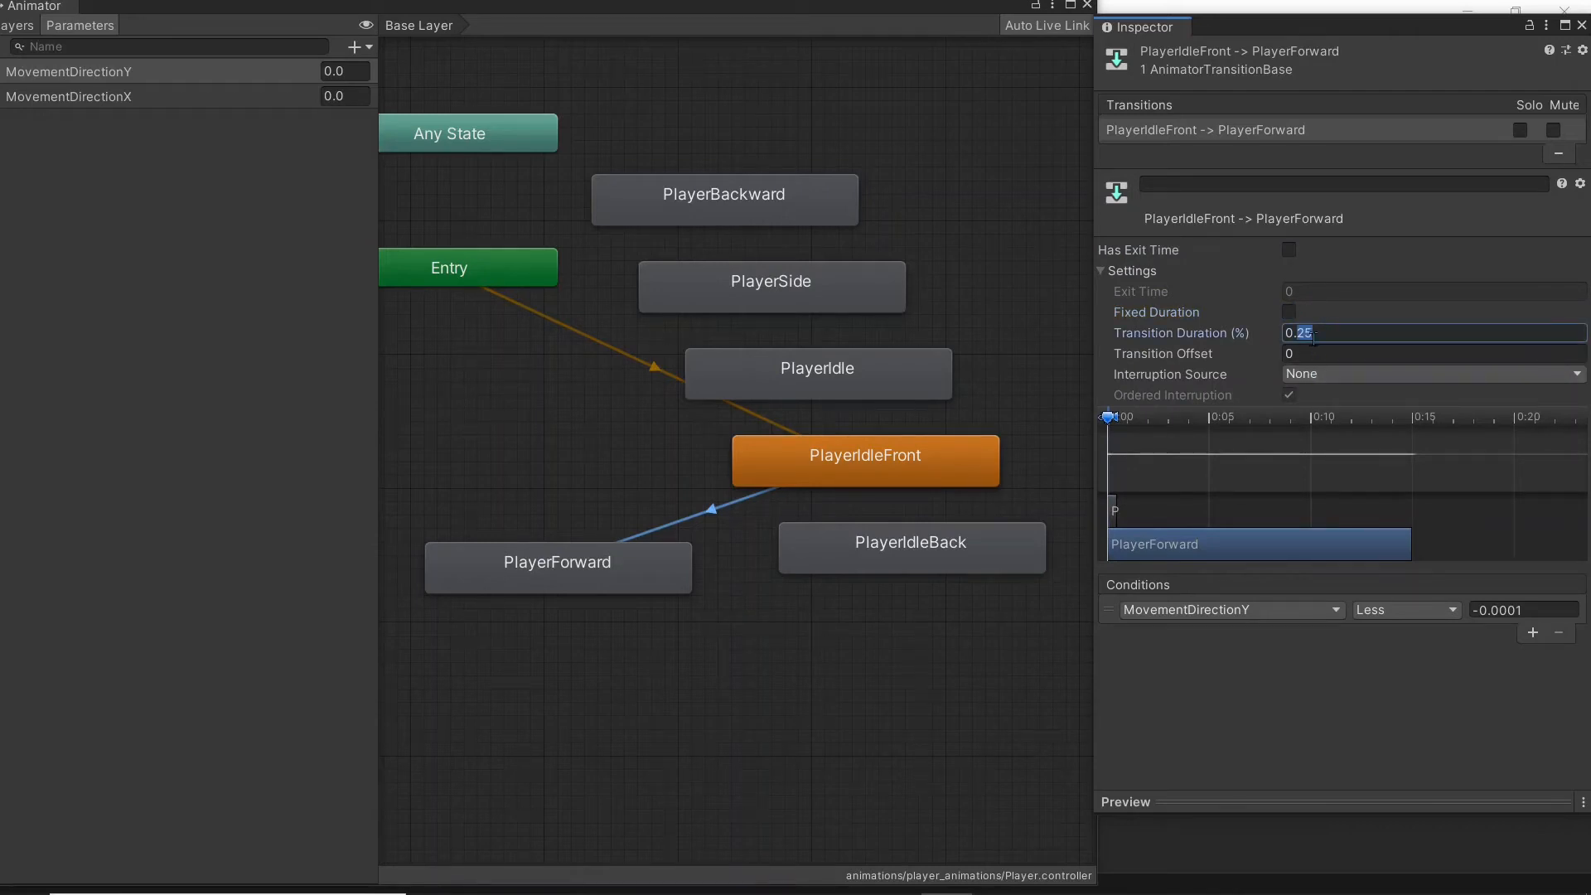
key(BackSpace)
click(1203, 358)
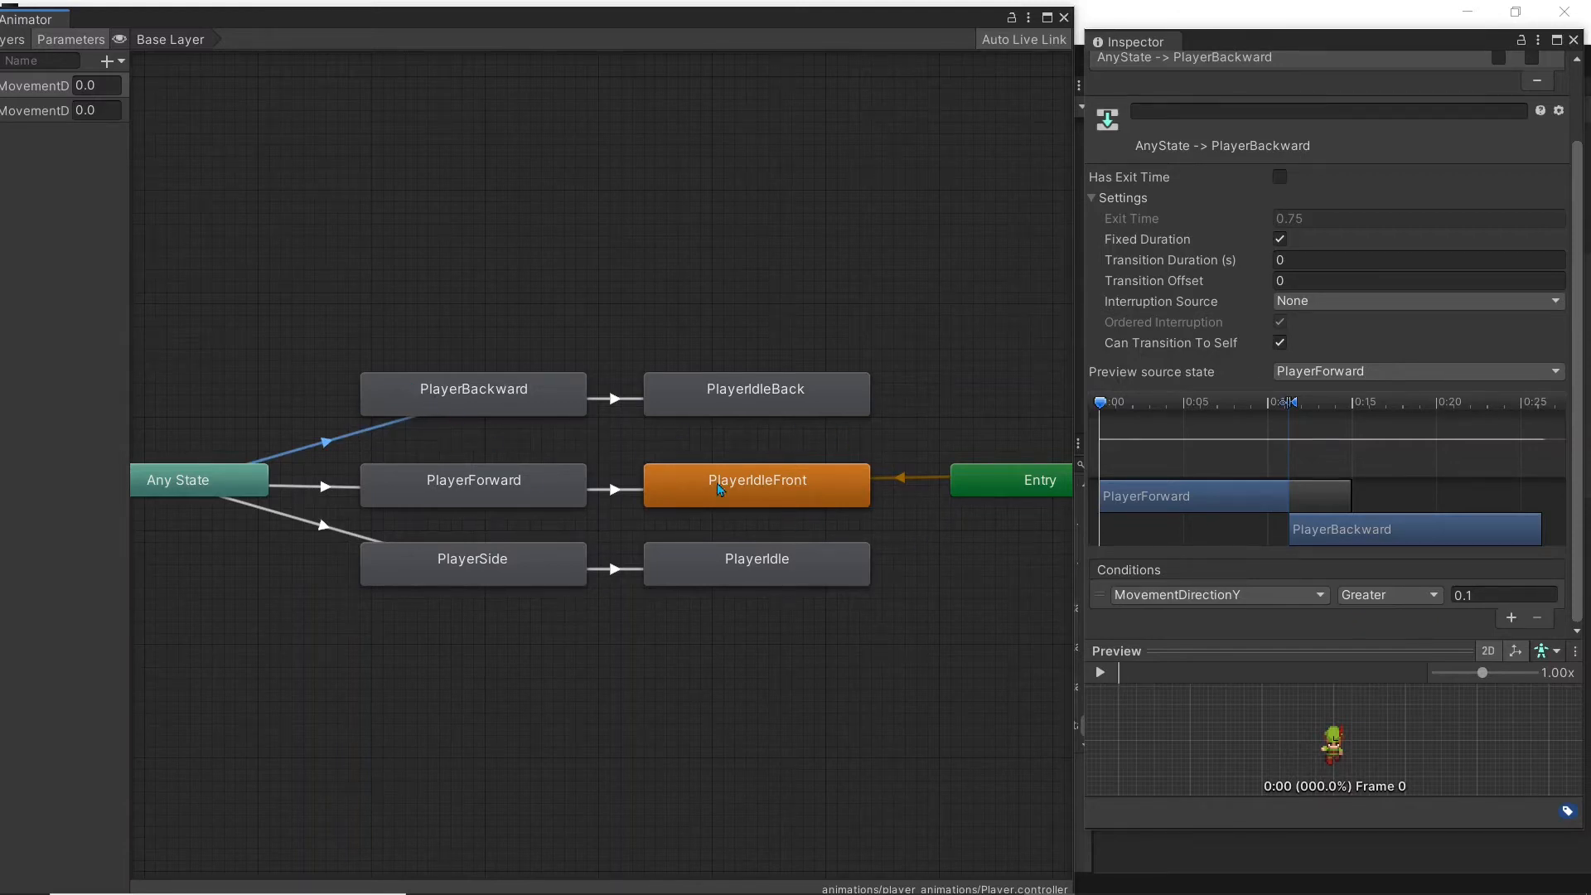
- Inspect the Any State to PlayerSide transition and walk the player in all directions, including diagonally, to test the movement animations
click(348, 536)
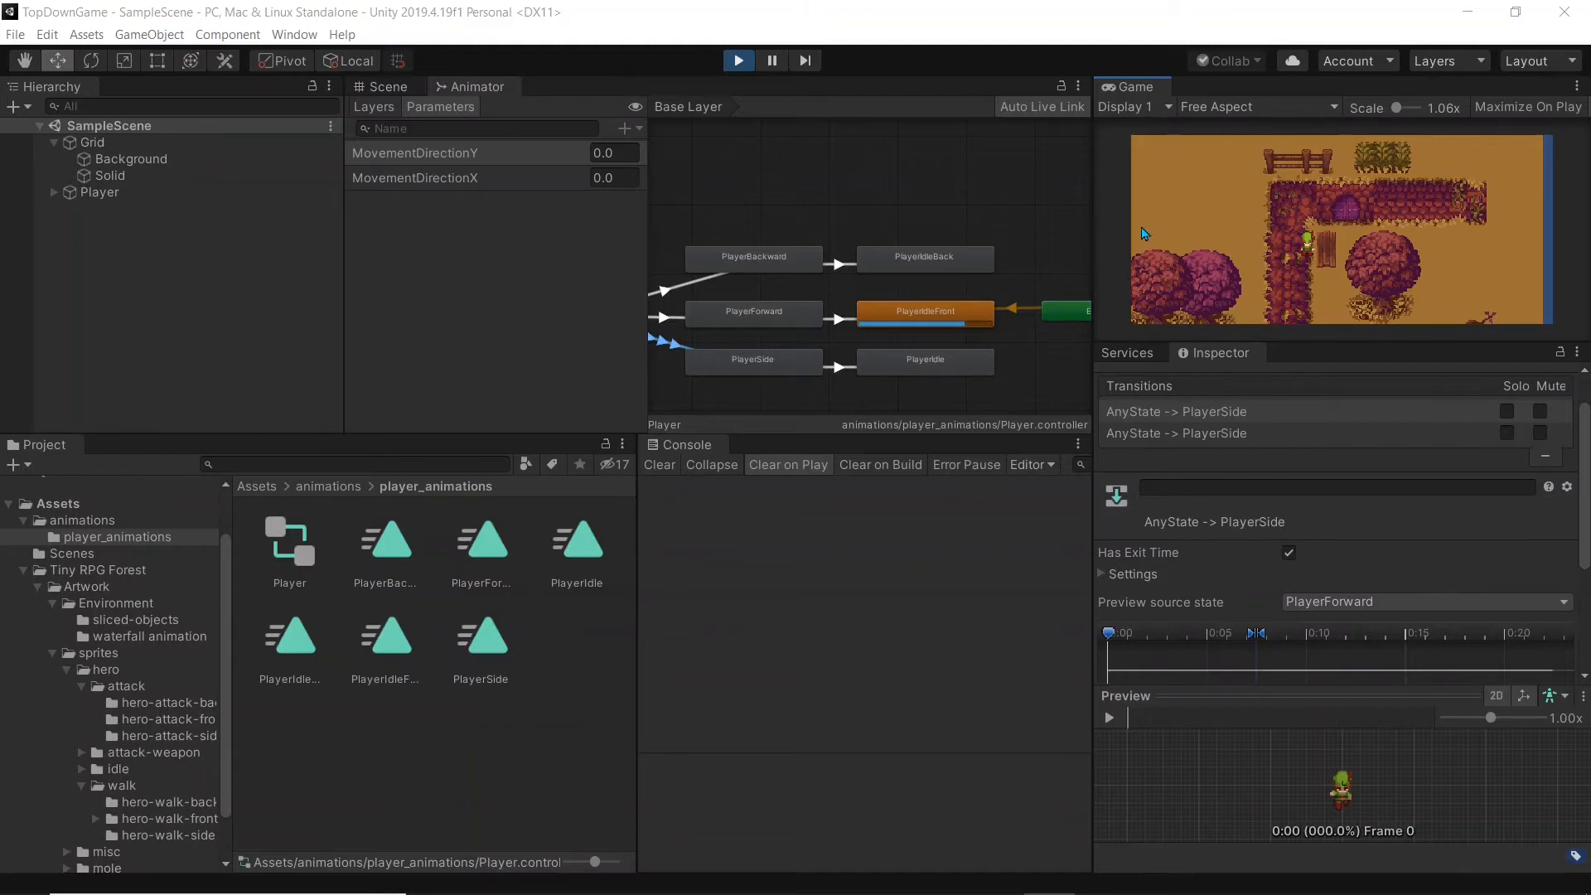
key(Left)
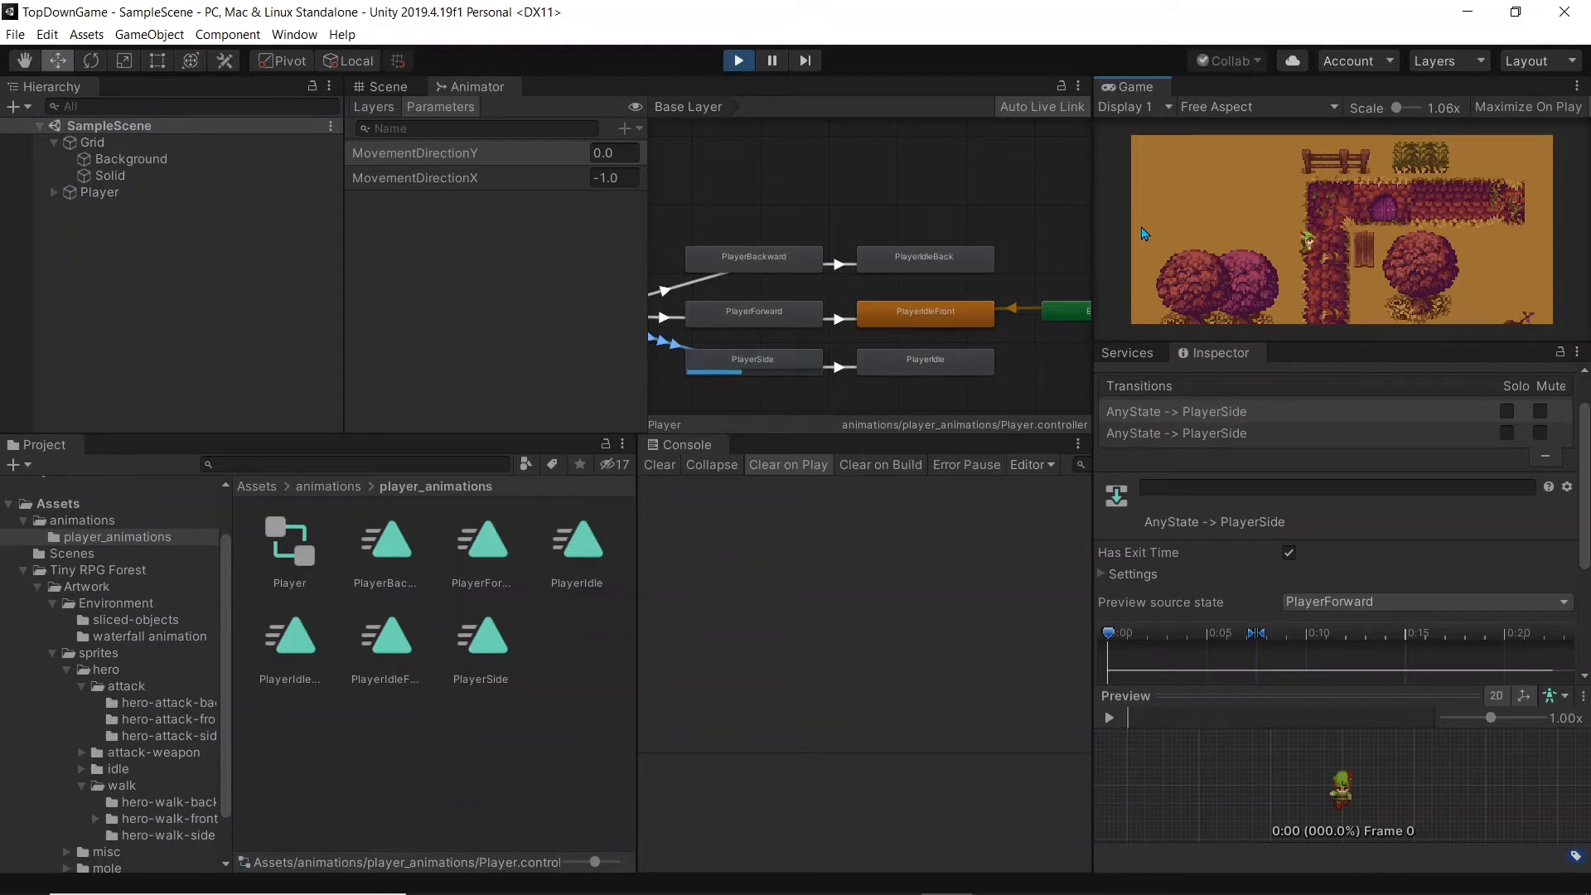
key(Down)
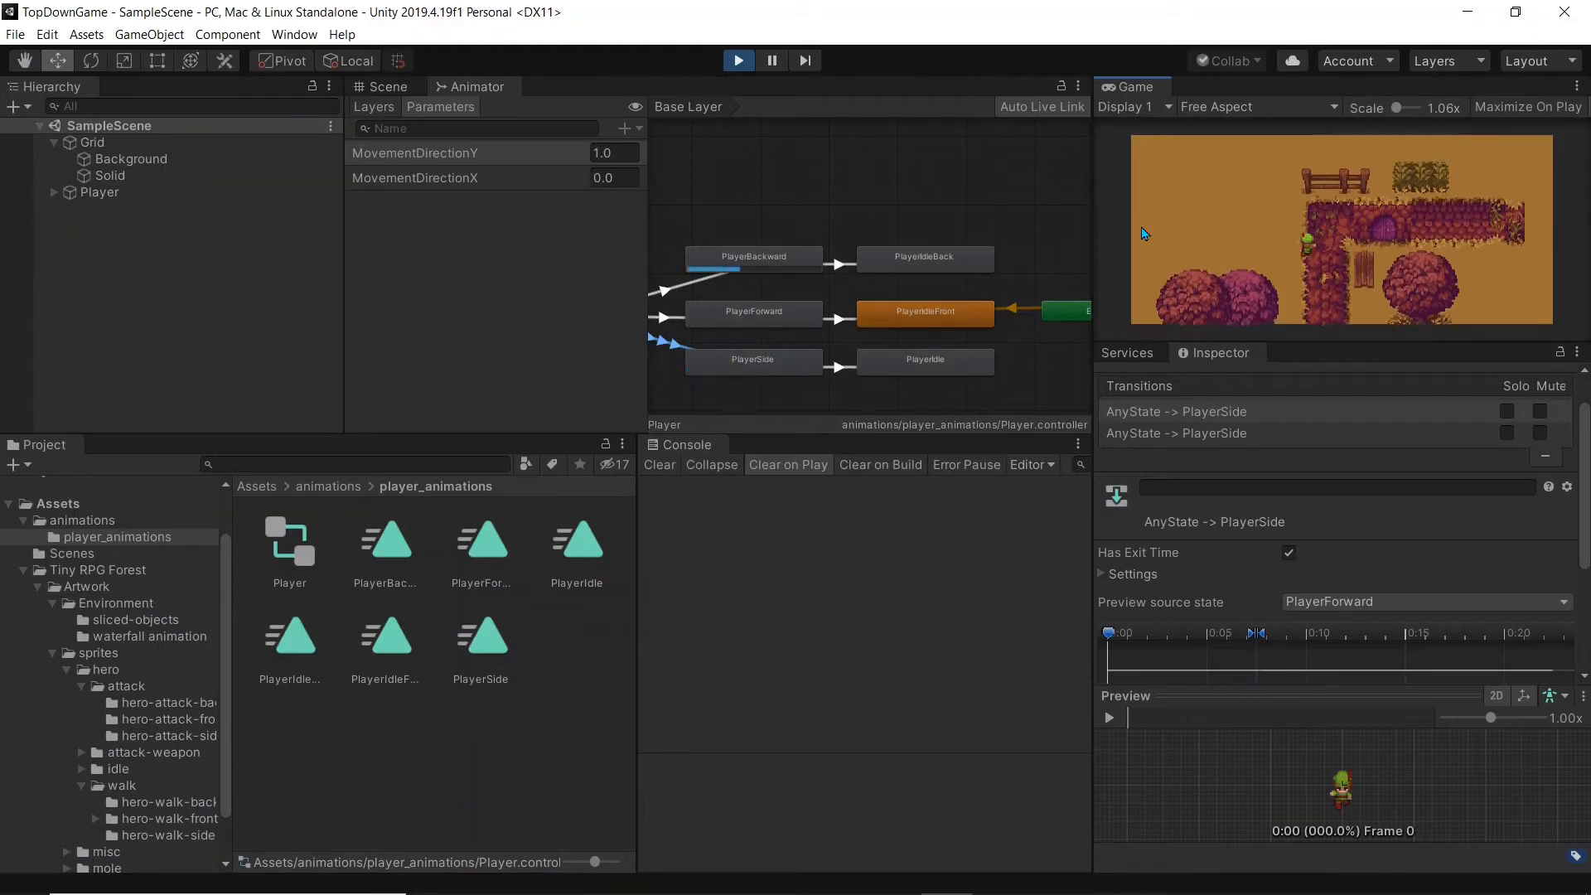
key(Up)
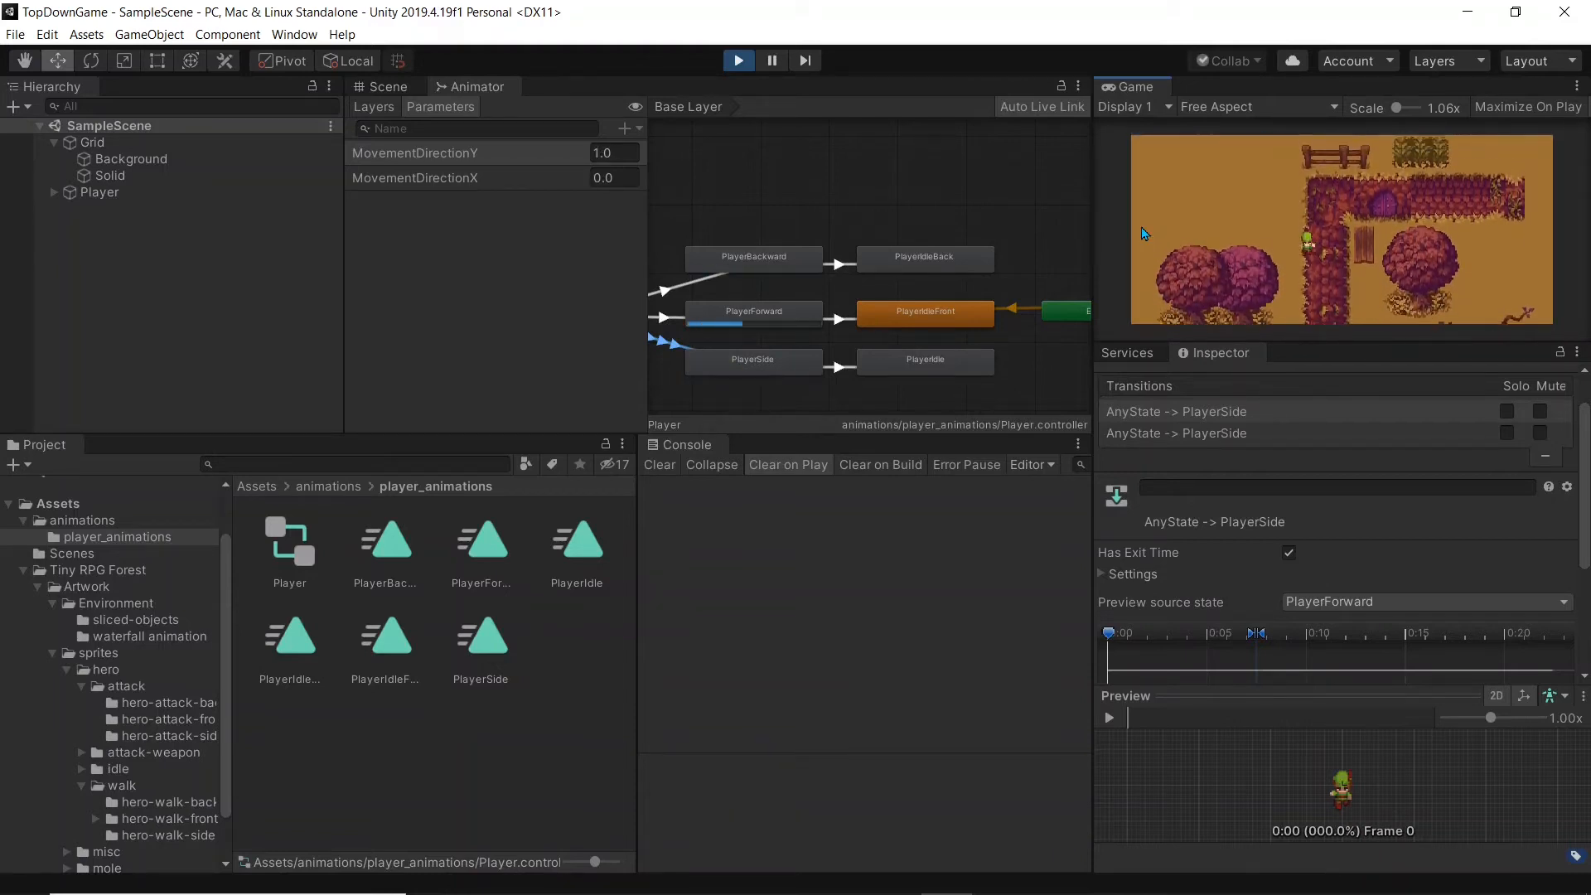
key(Right)
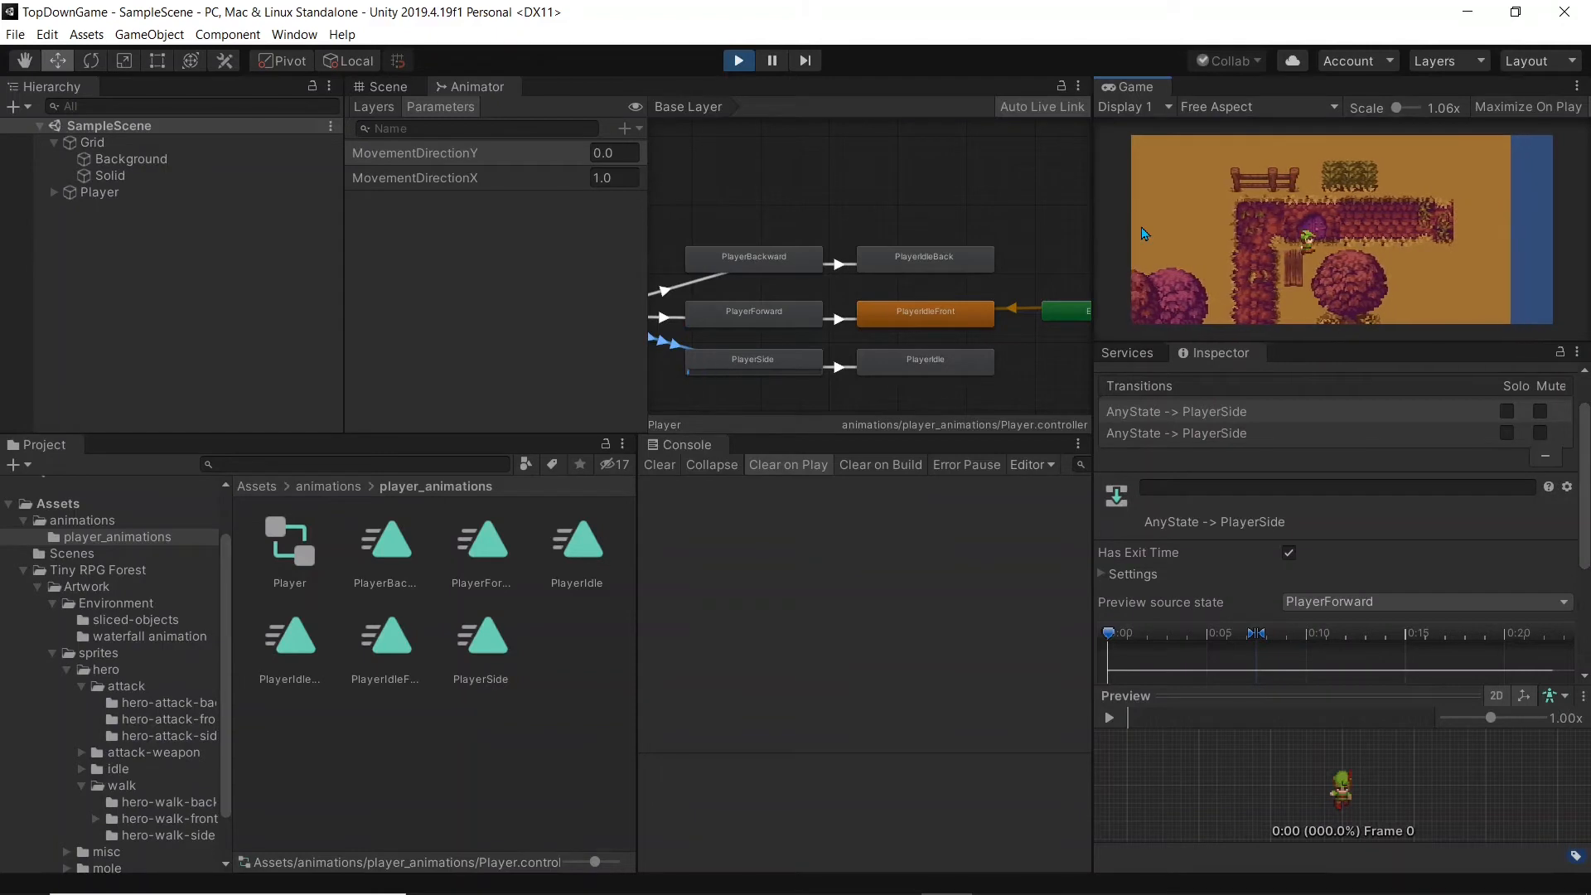
key(Up)
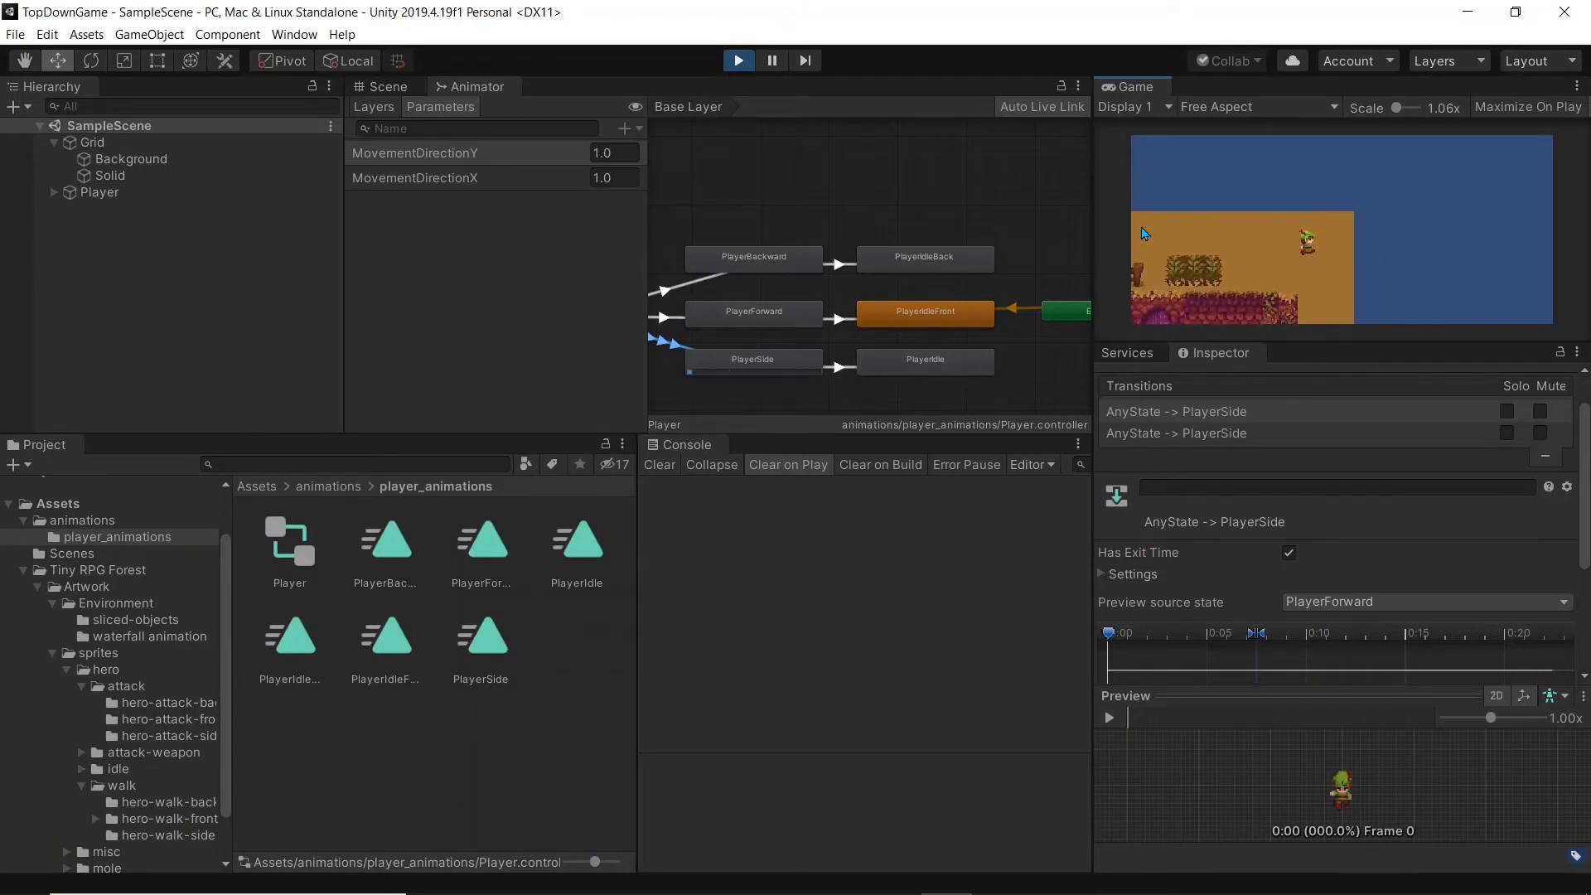
key(Left)
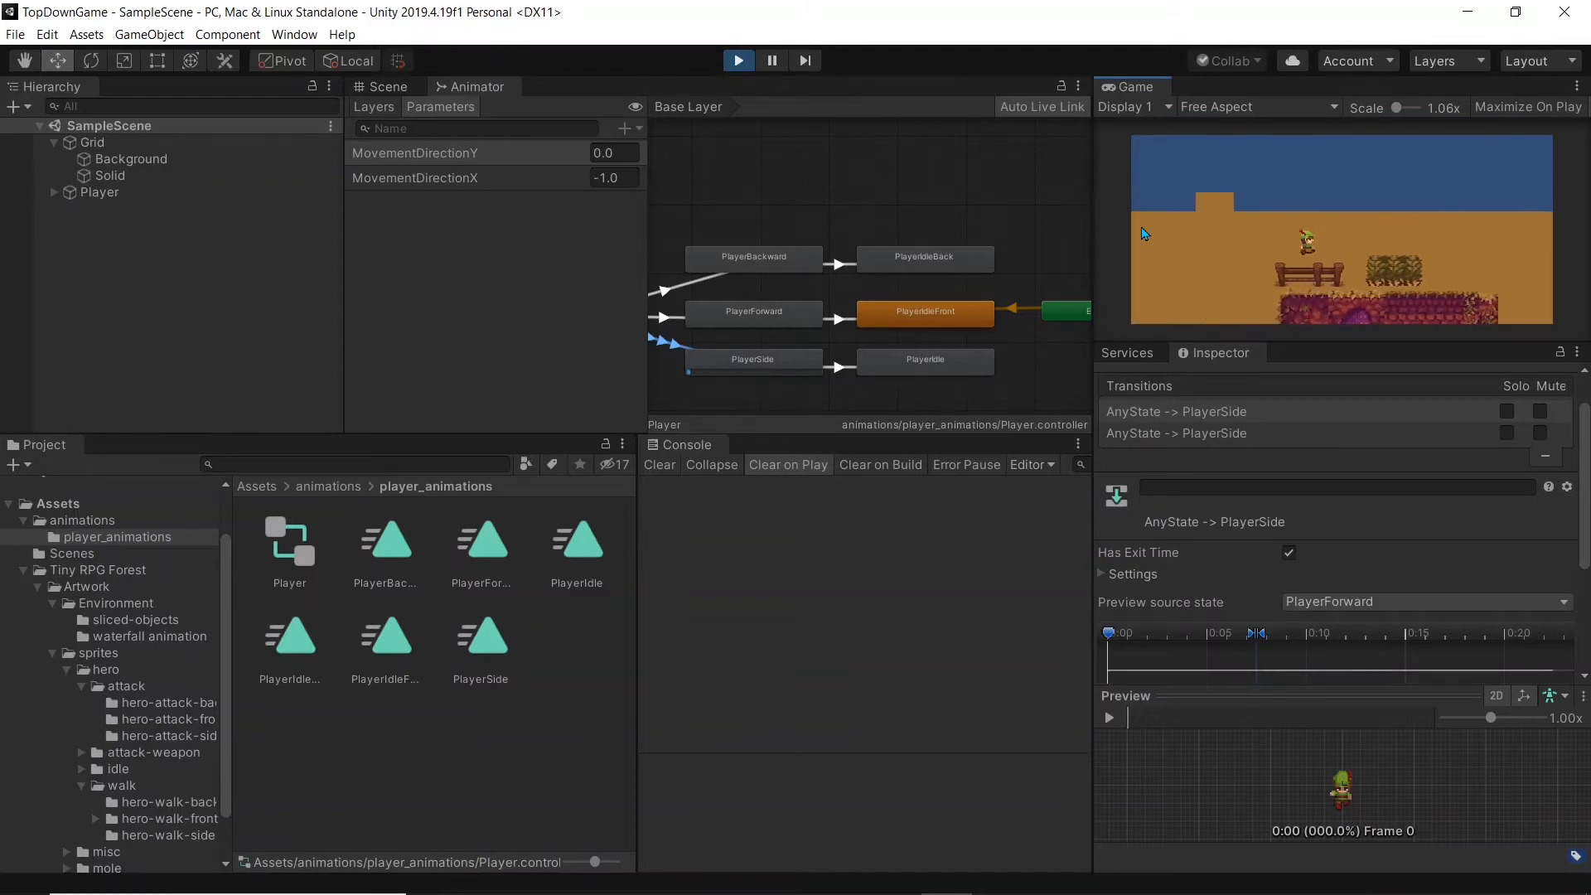
key(Down)
key(Right)
key(Up)
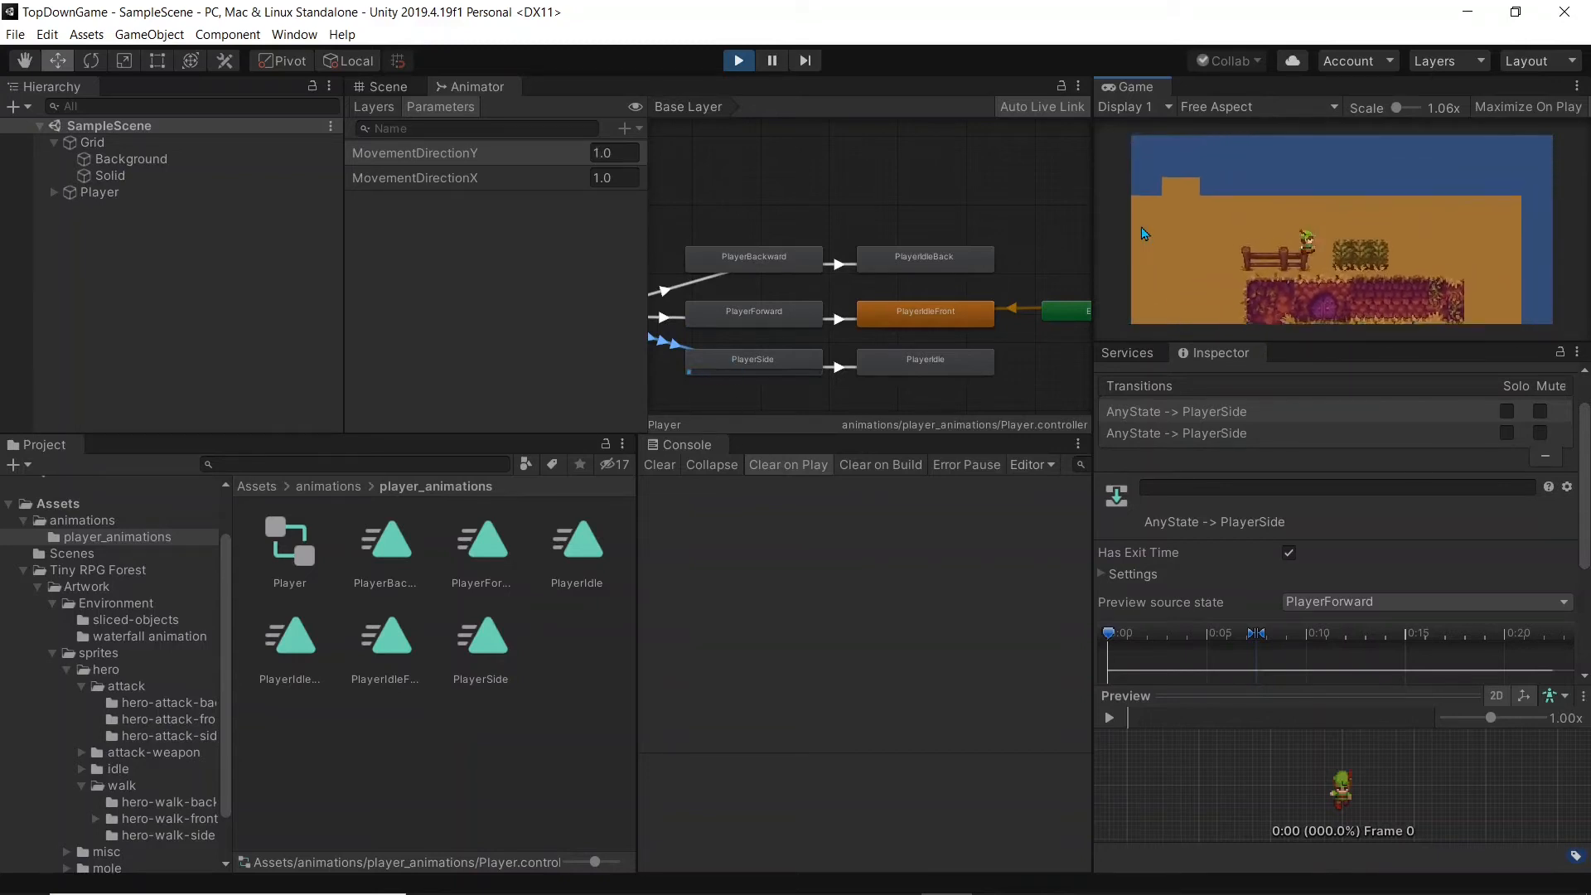
key(Down)
key(Left)
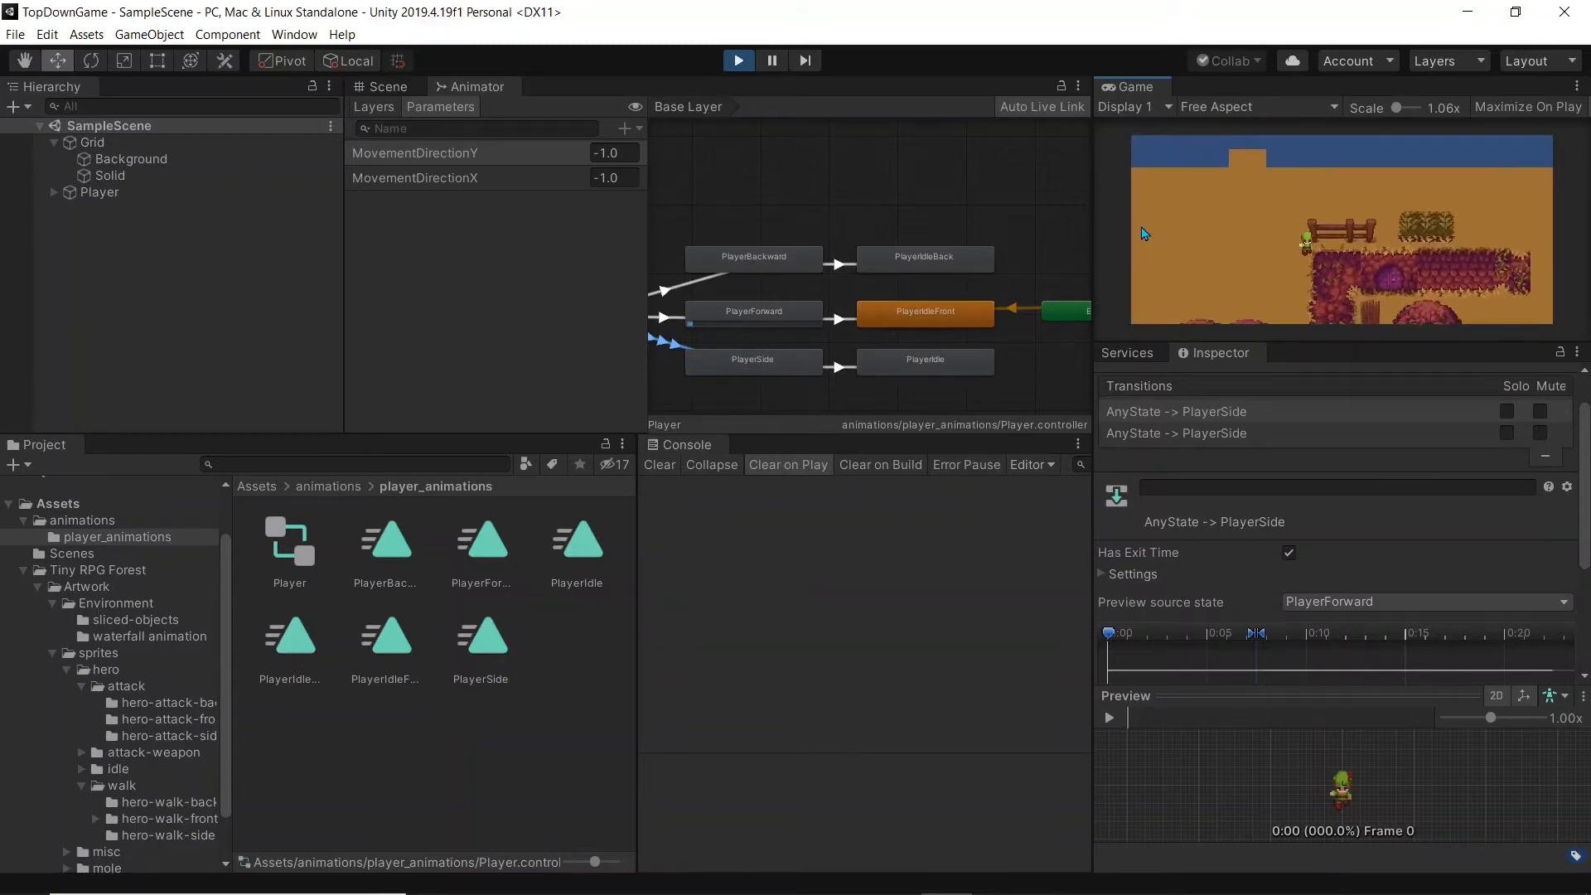
key(Right)
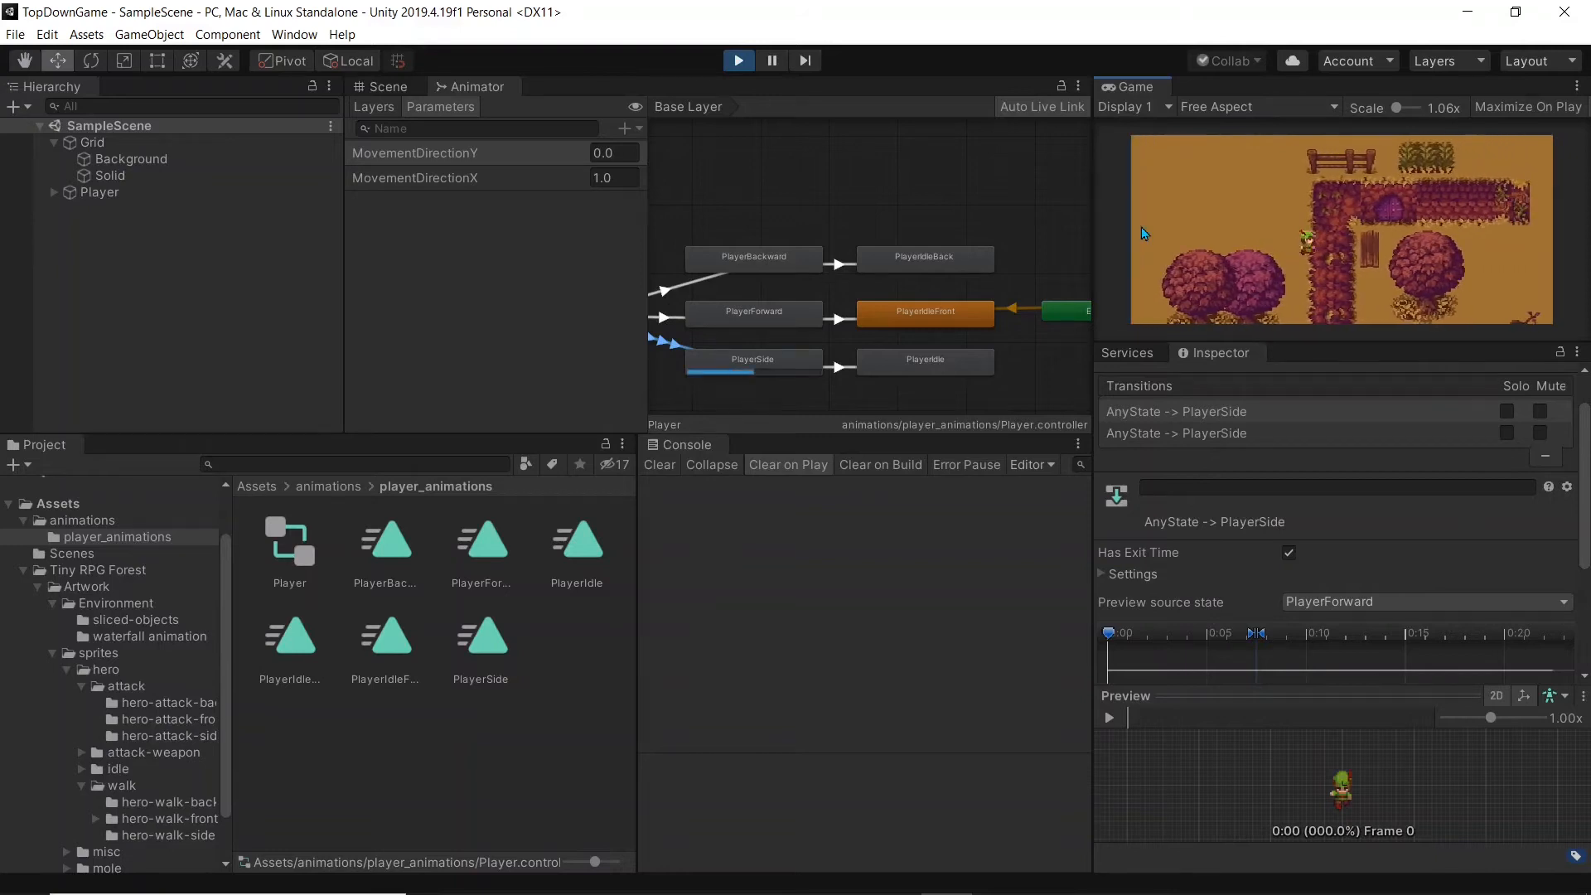
key(Up)
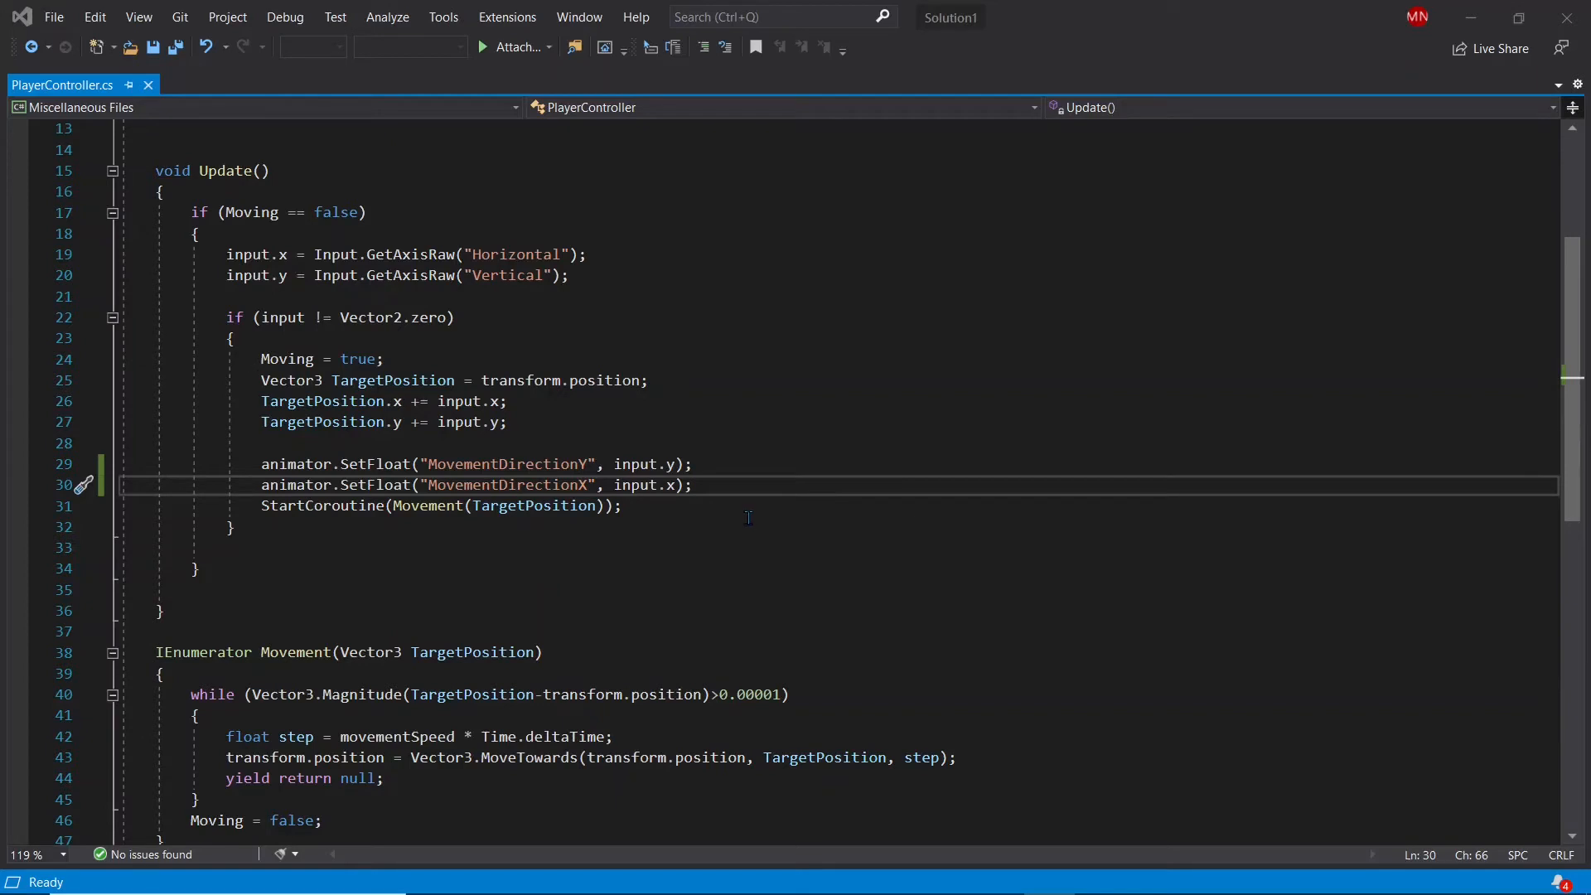
- In PlayerController.cs in Visual Studio, try duplicating the two animator.SetFloat lines at the start of Update() and save the script
drag(598, 464, 306, 483)
click(728, 486)
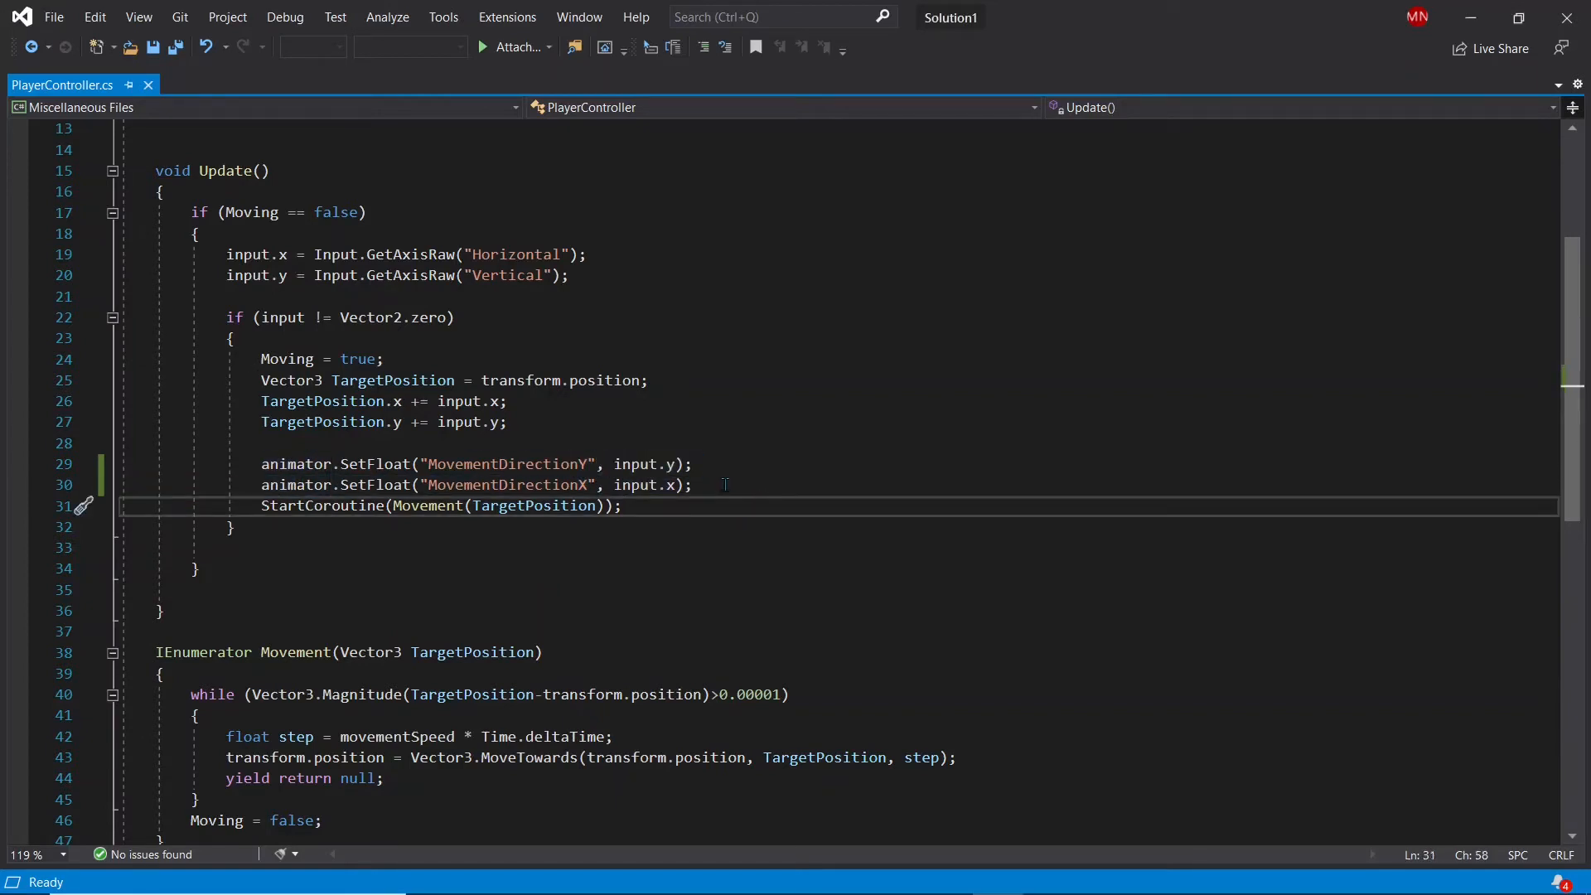
drag(725, 484, 265, 469)
key(ctrl+c)
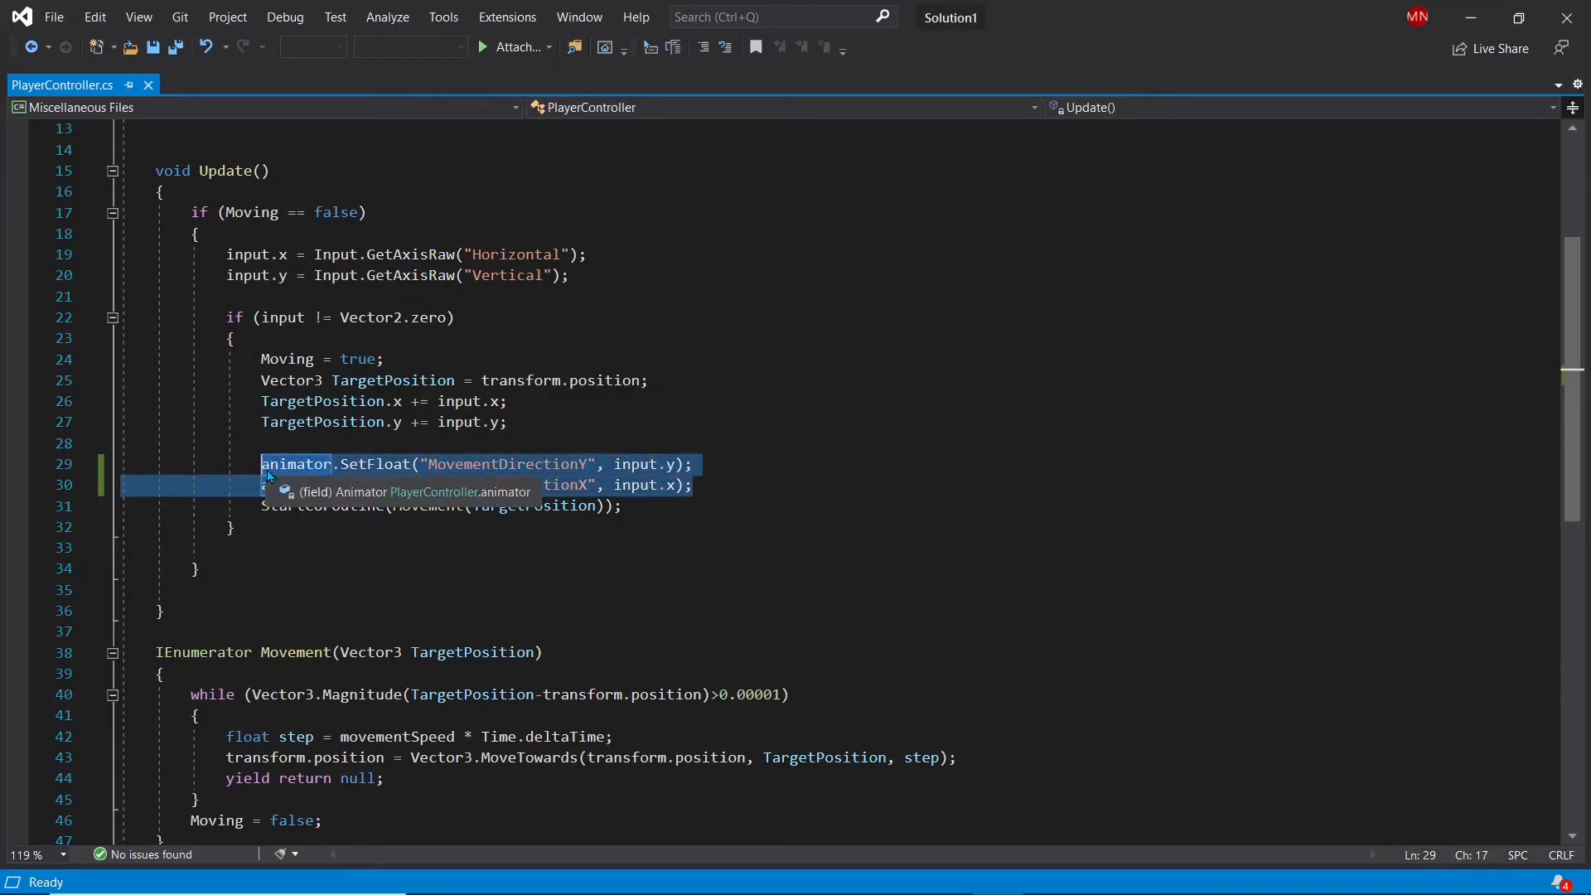
click(331, 185)
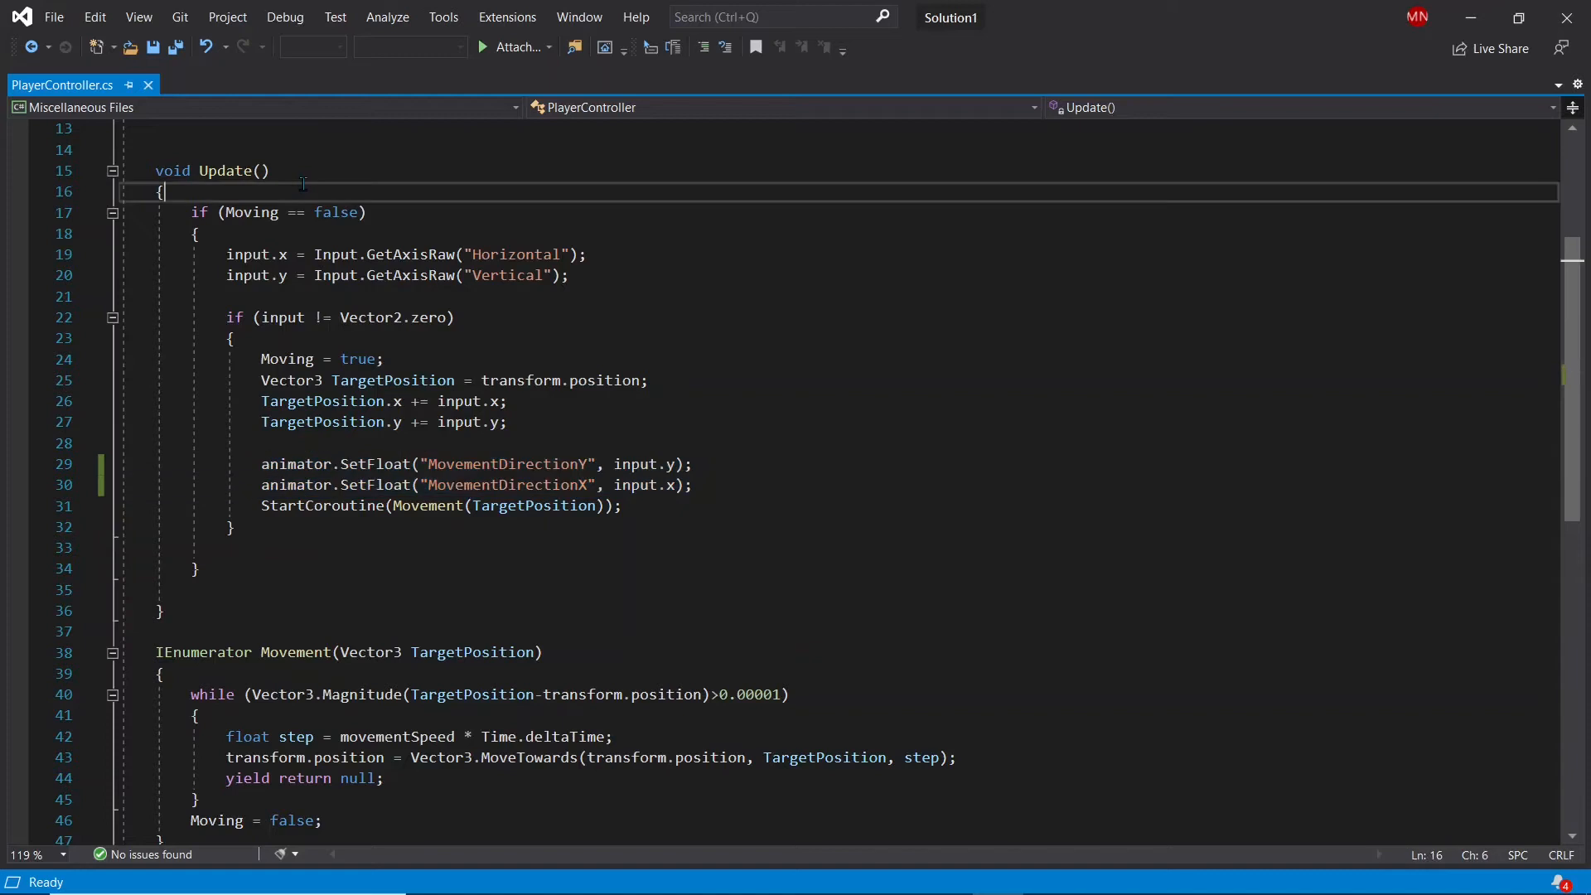
key(Return)
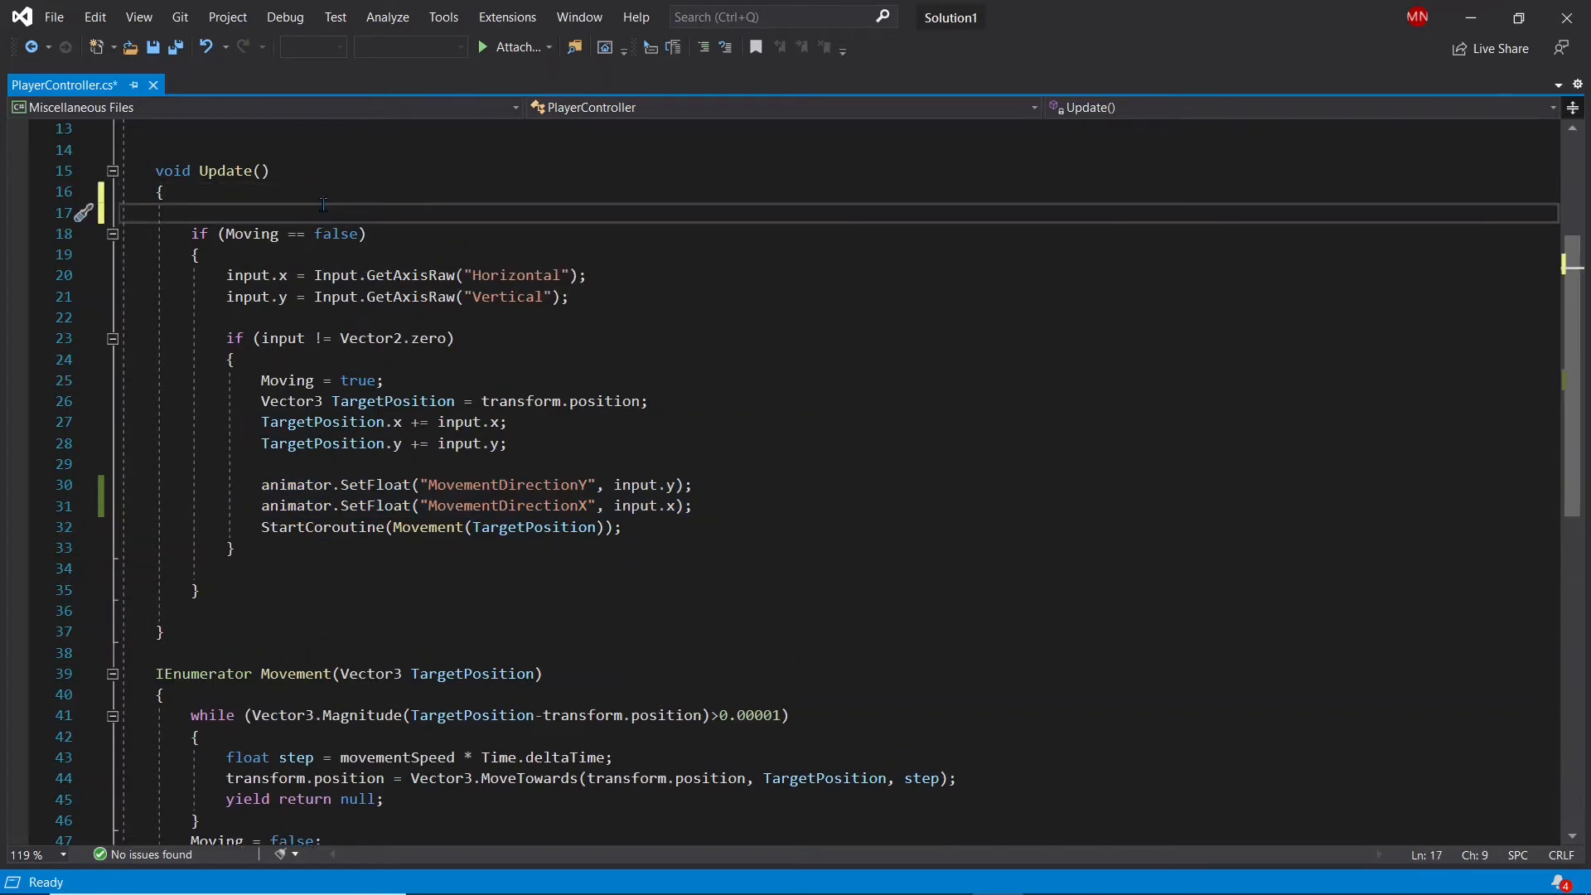
key(ctrl+v)
key(ctrl+s)
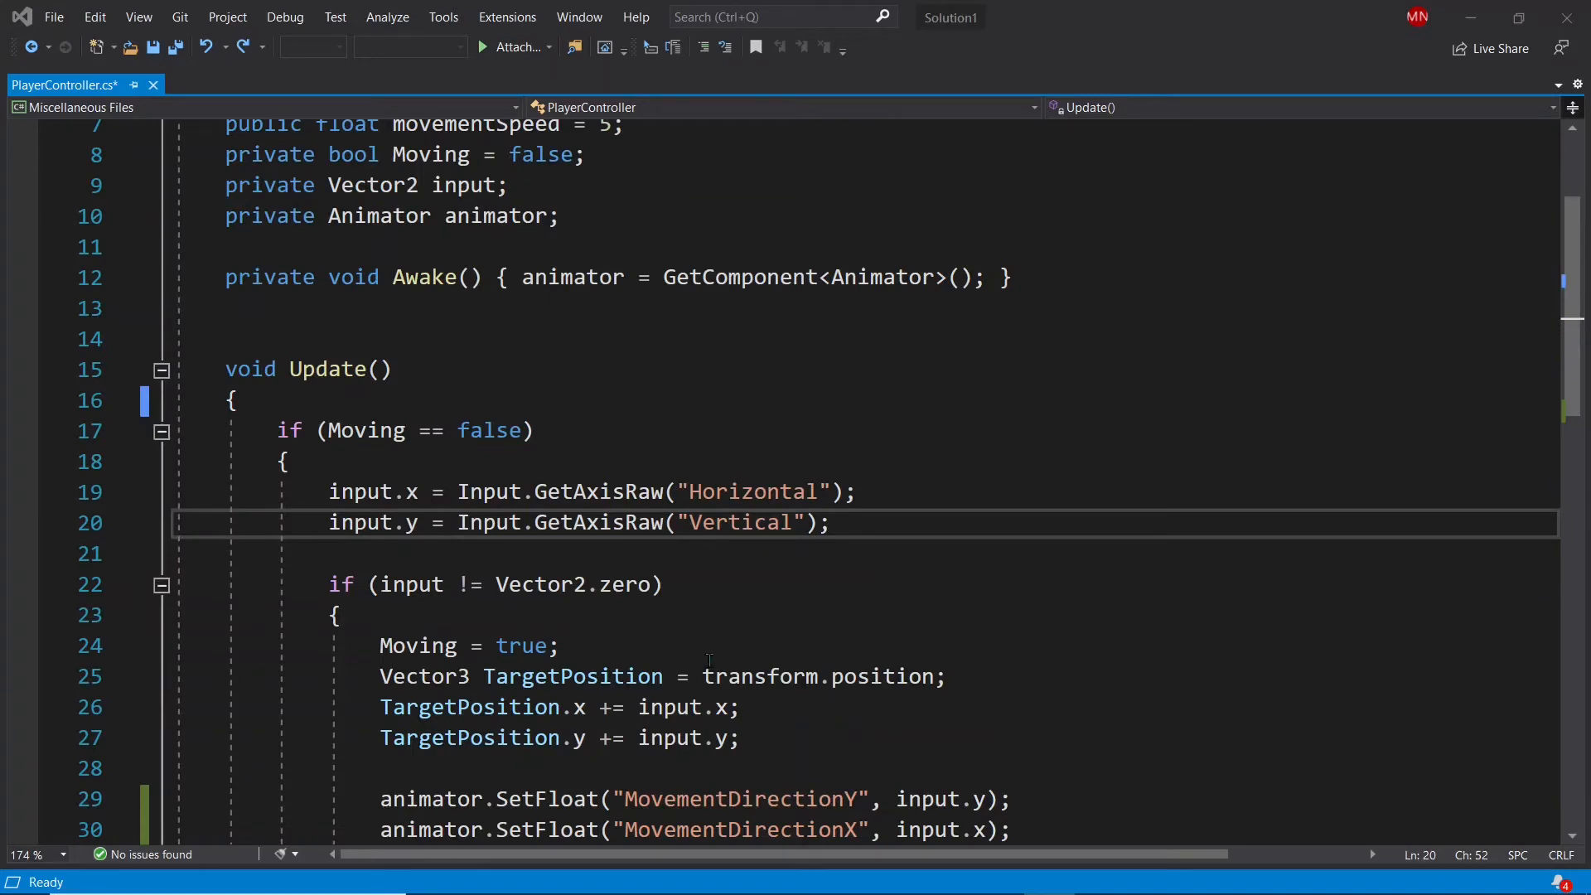
scroll(709, 660, down, 4)
scroll(700, 459, up, 2)
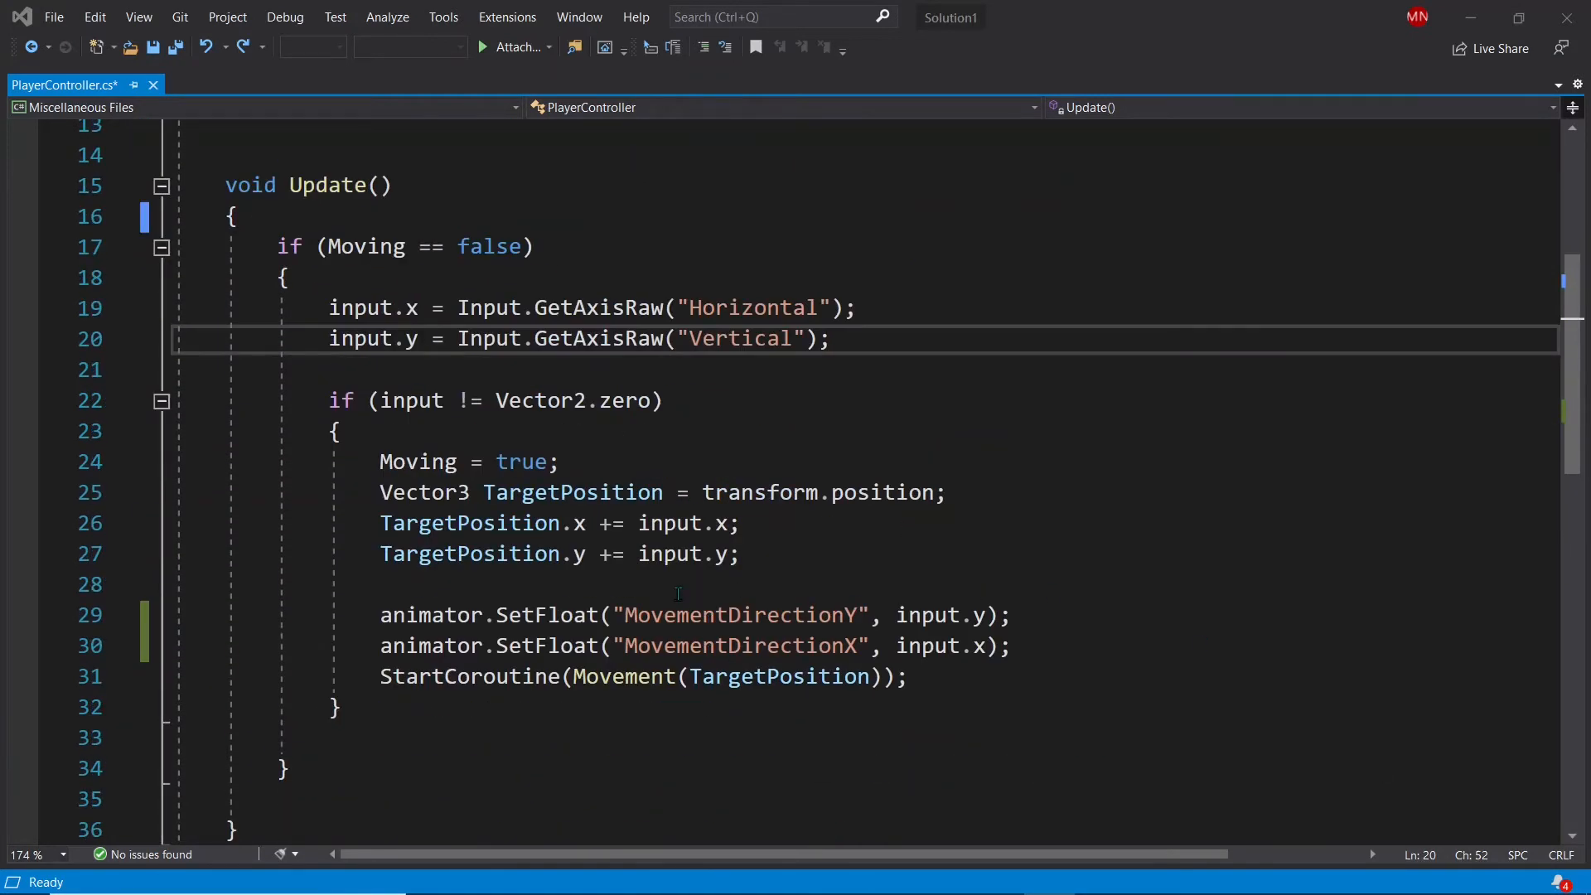
click(1009, 673)
click(469, 523)
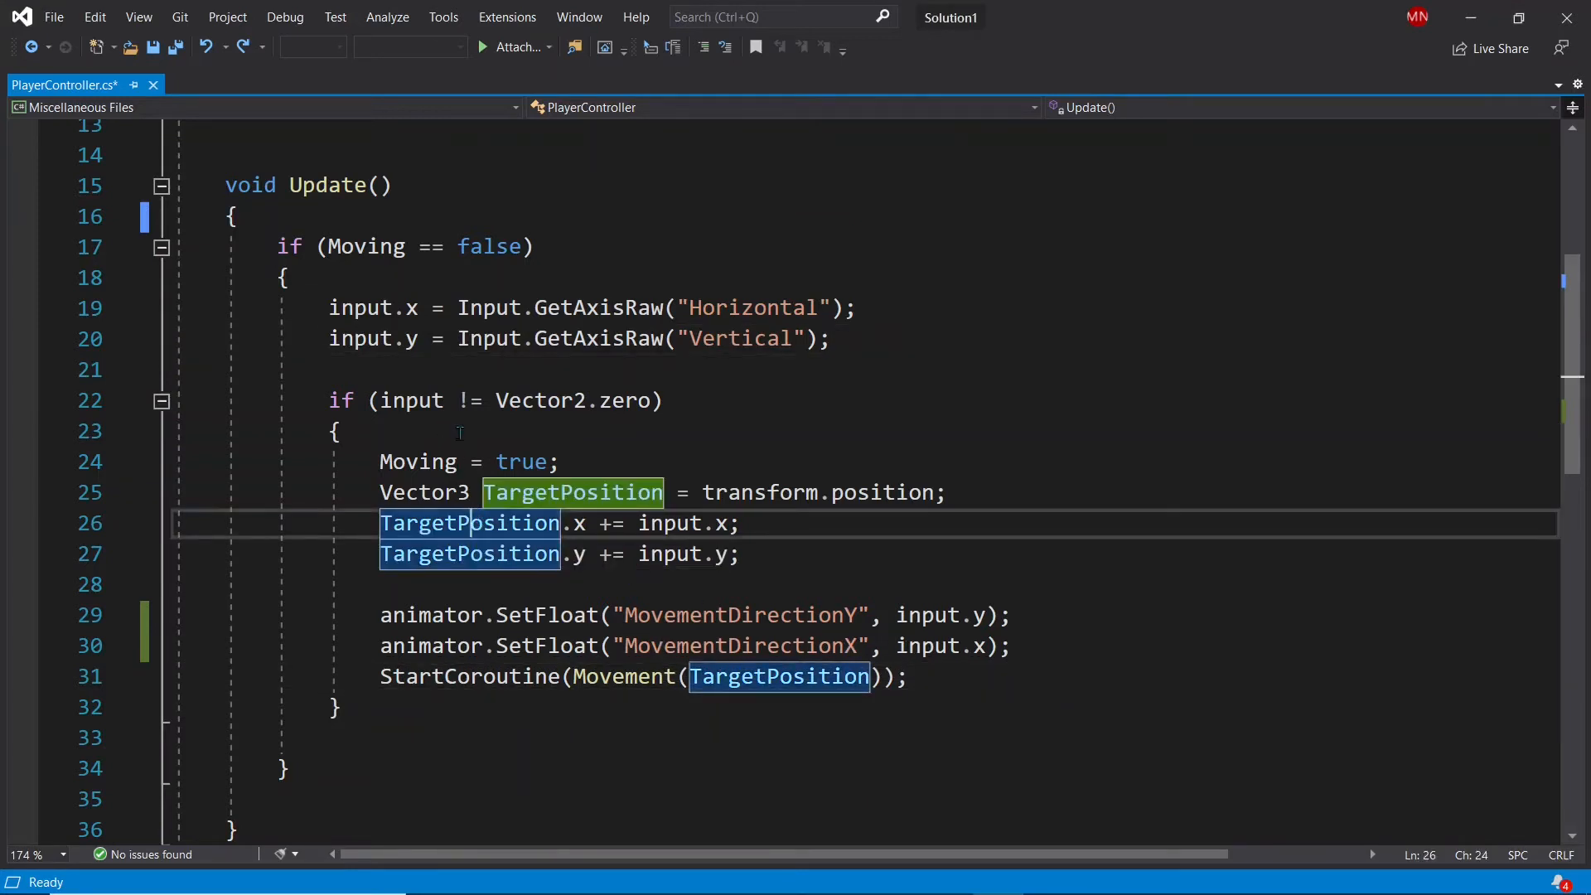
- Declare the field "private float oldDirection = 1;" below the animator field in the PlayerController class and save the script
scroll(602, 617, up, 4)
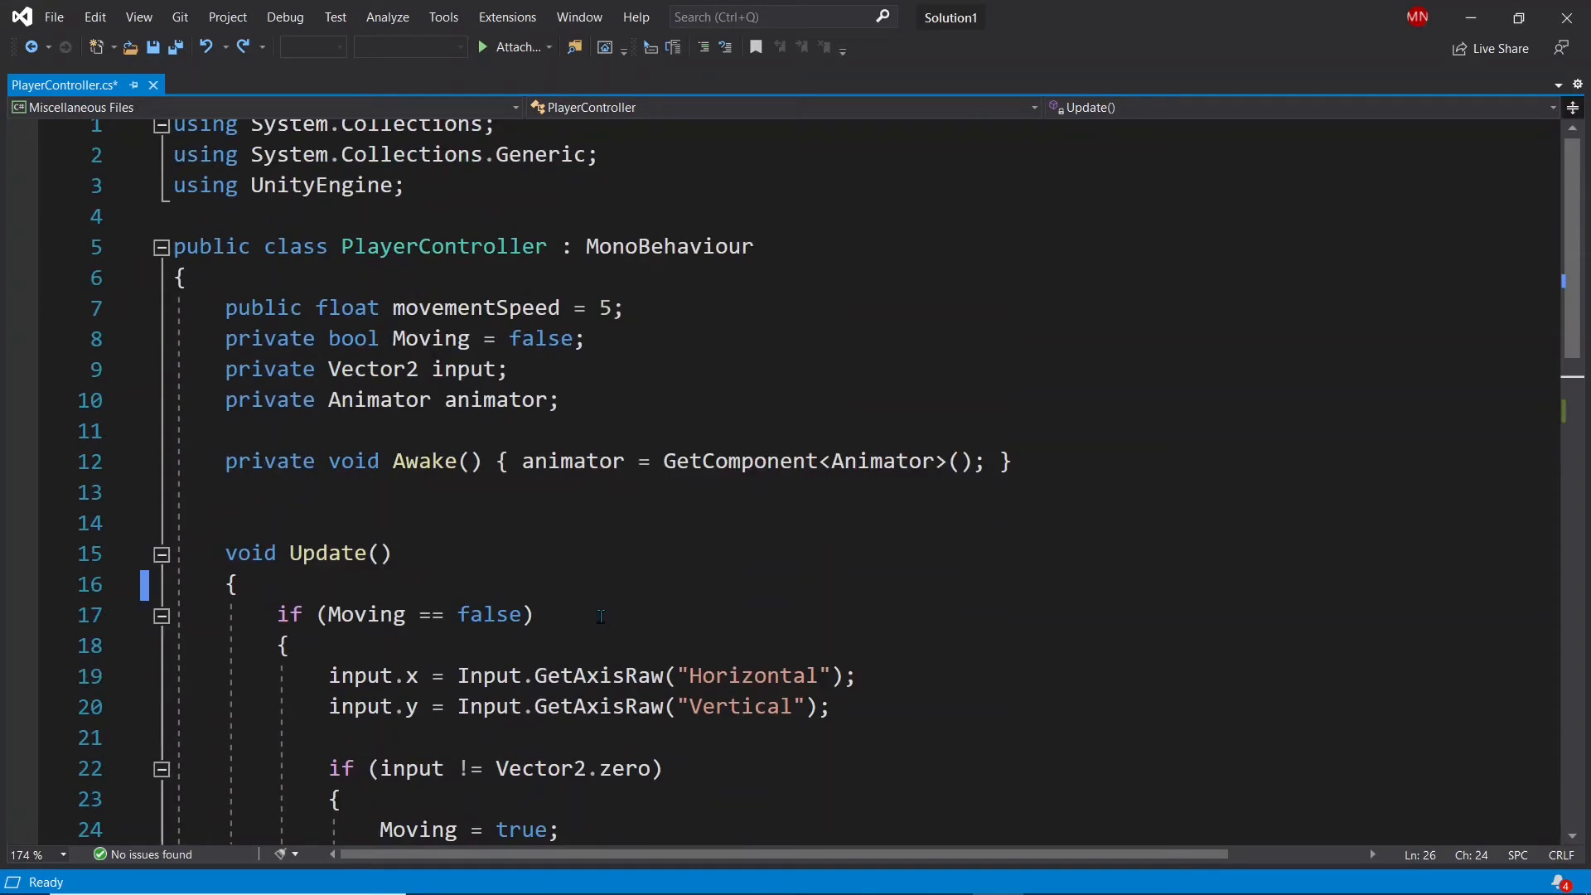
triple_click(617, 418)
click(617, 419)
key(Return)
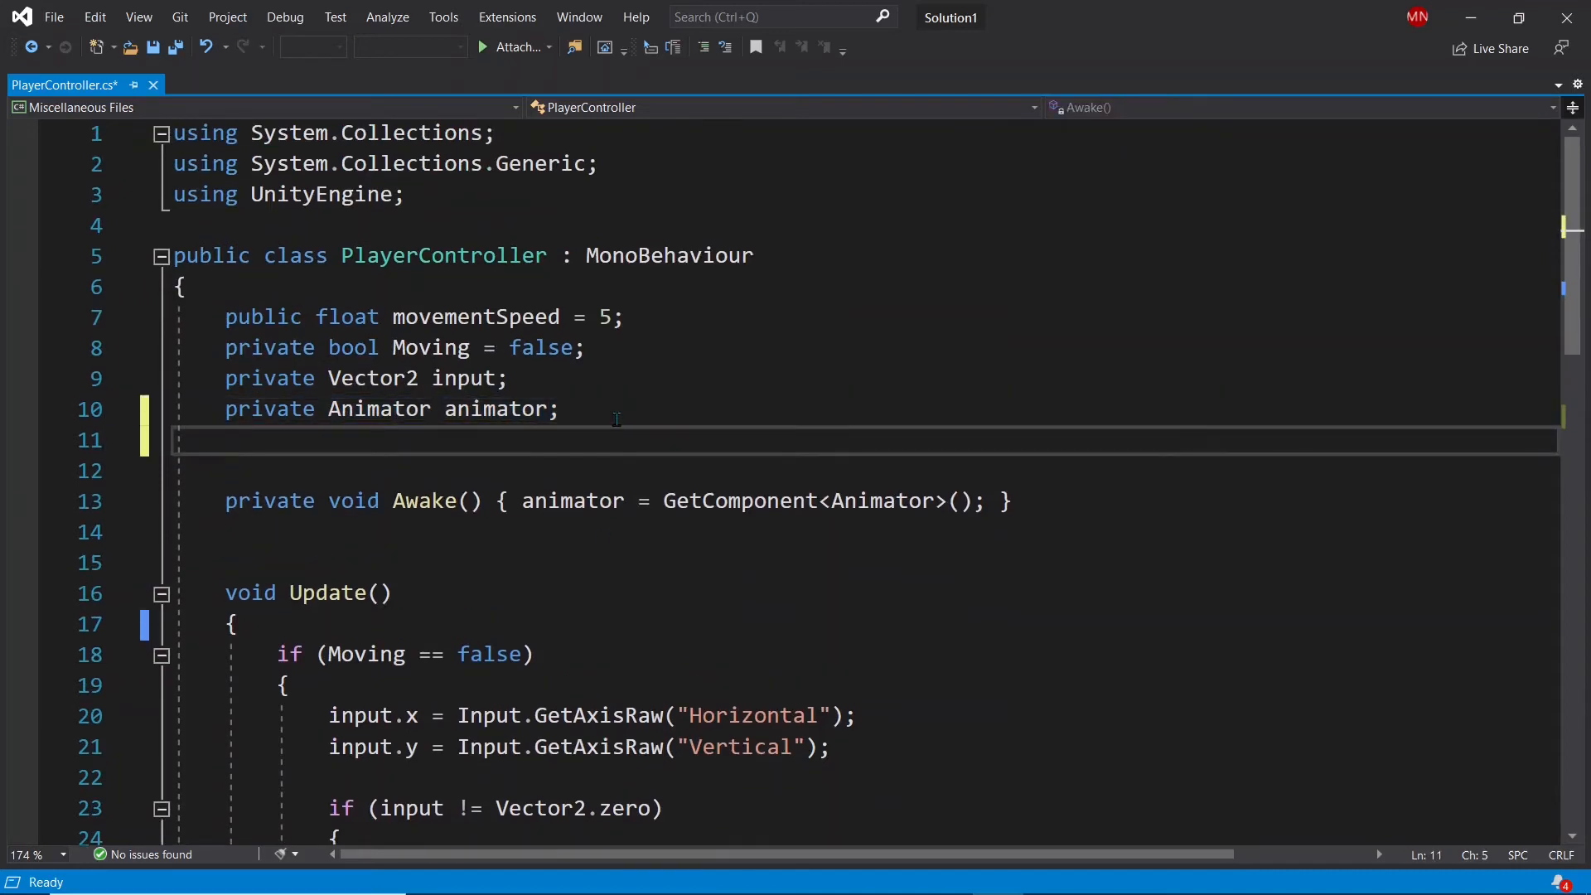
key(Return)
key(Up)
text(pr)
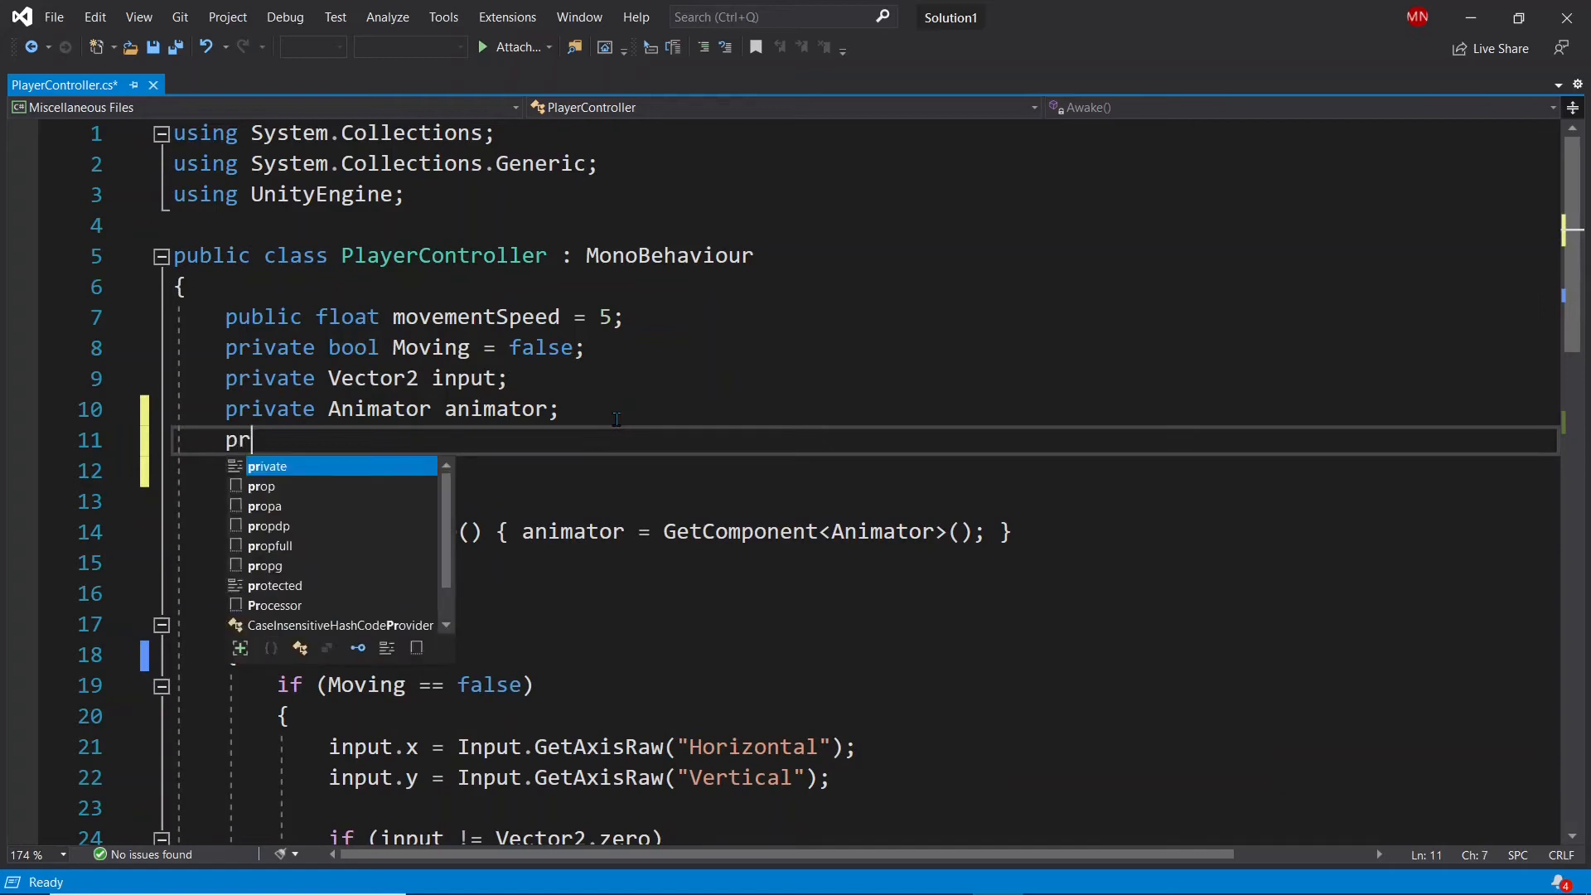
text(ivate float )
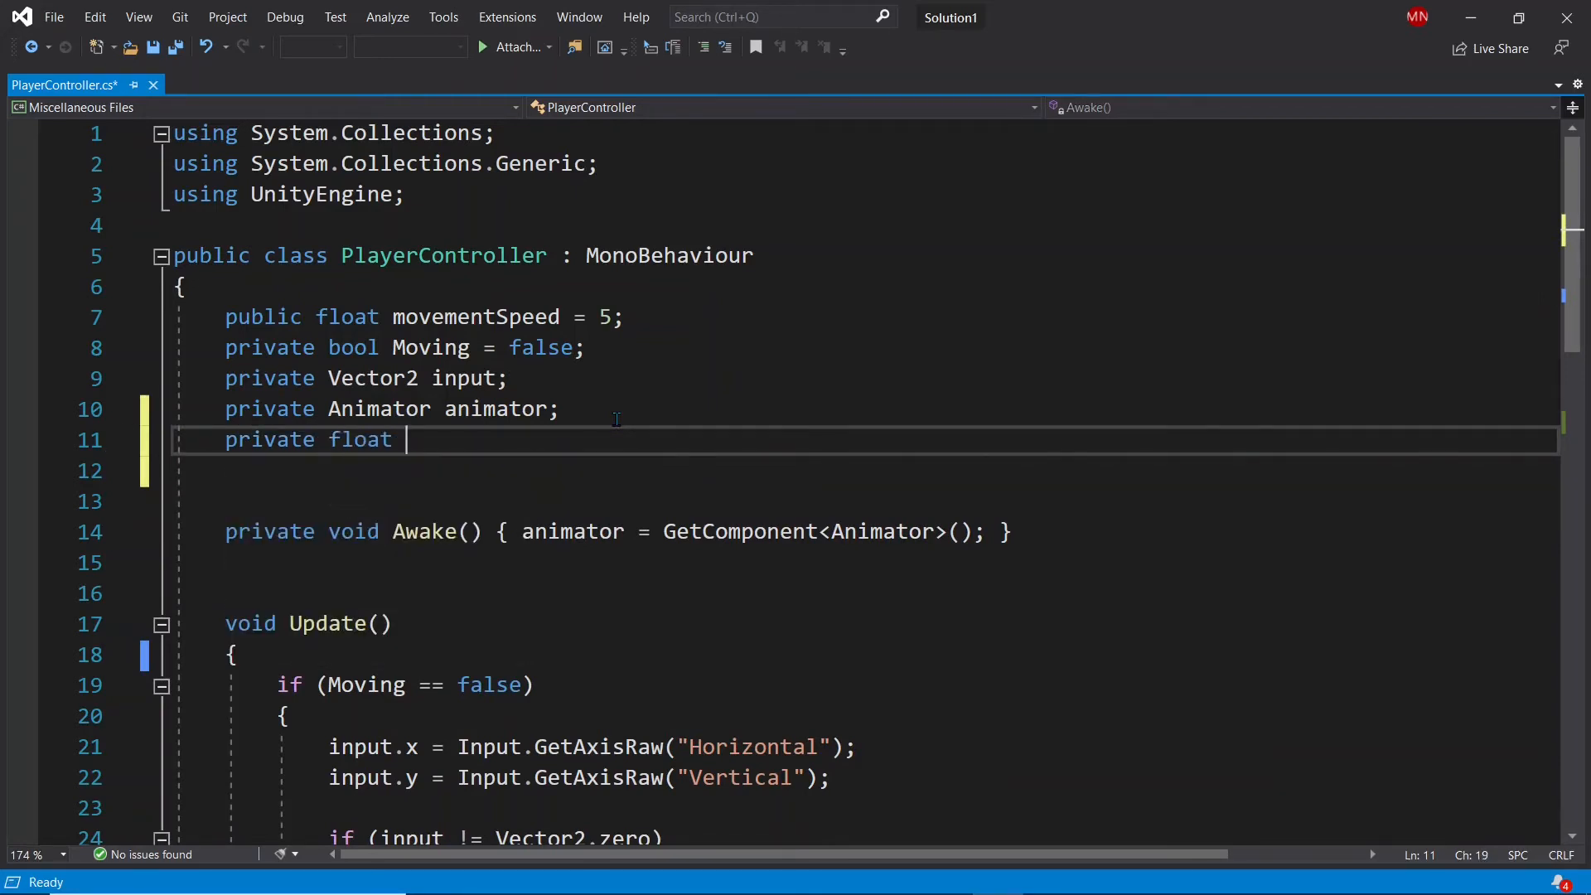
text(oldDirection )
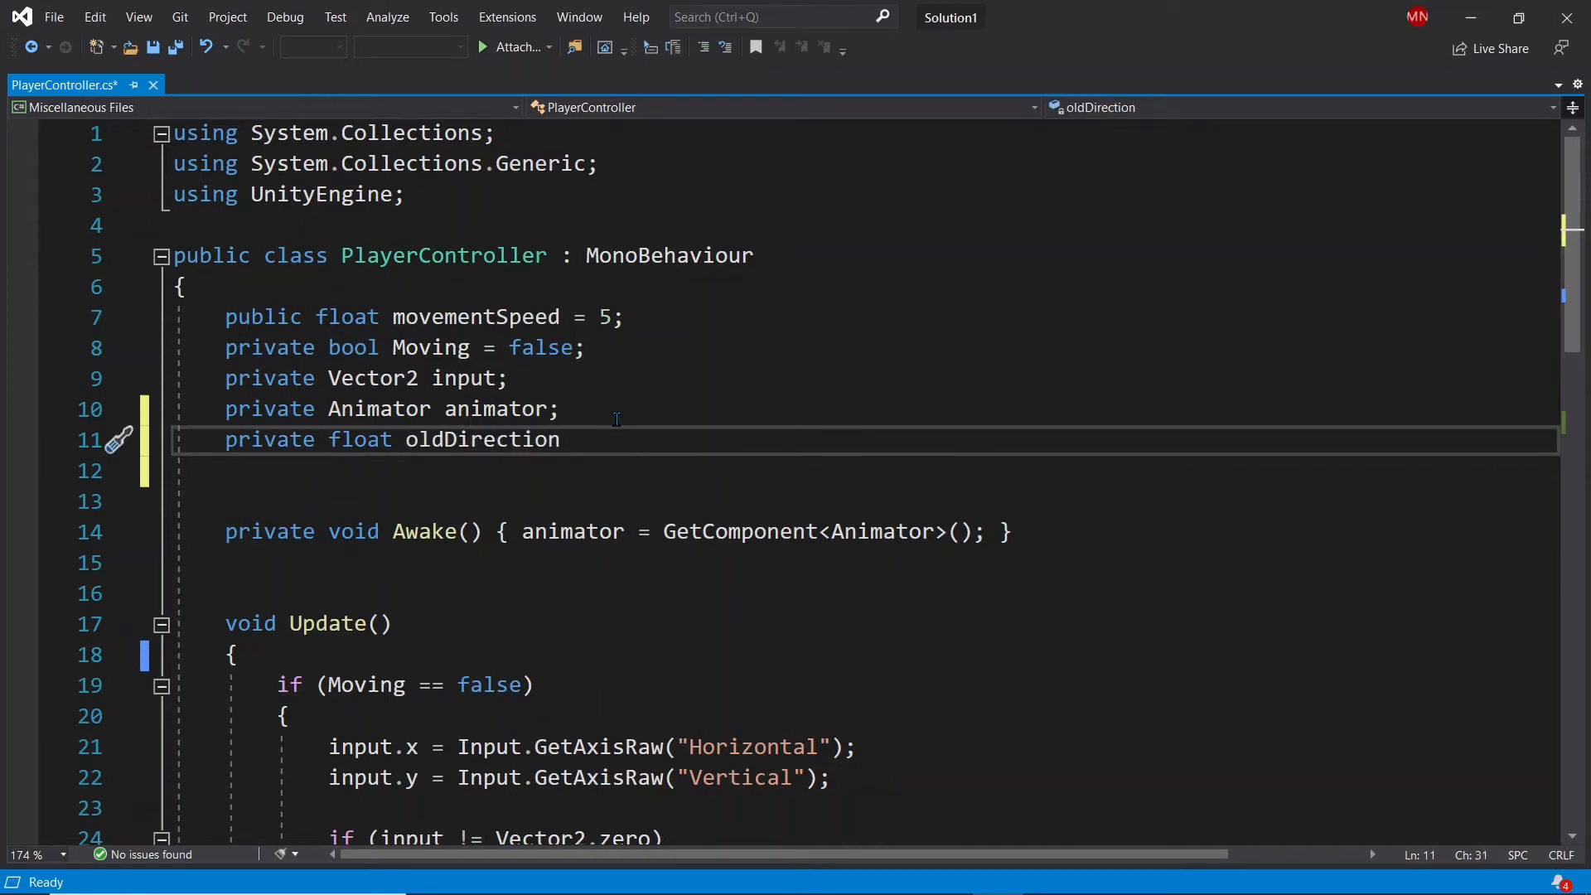
text(= 1;)
key(ctrl+s)
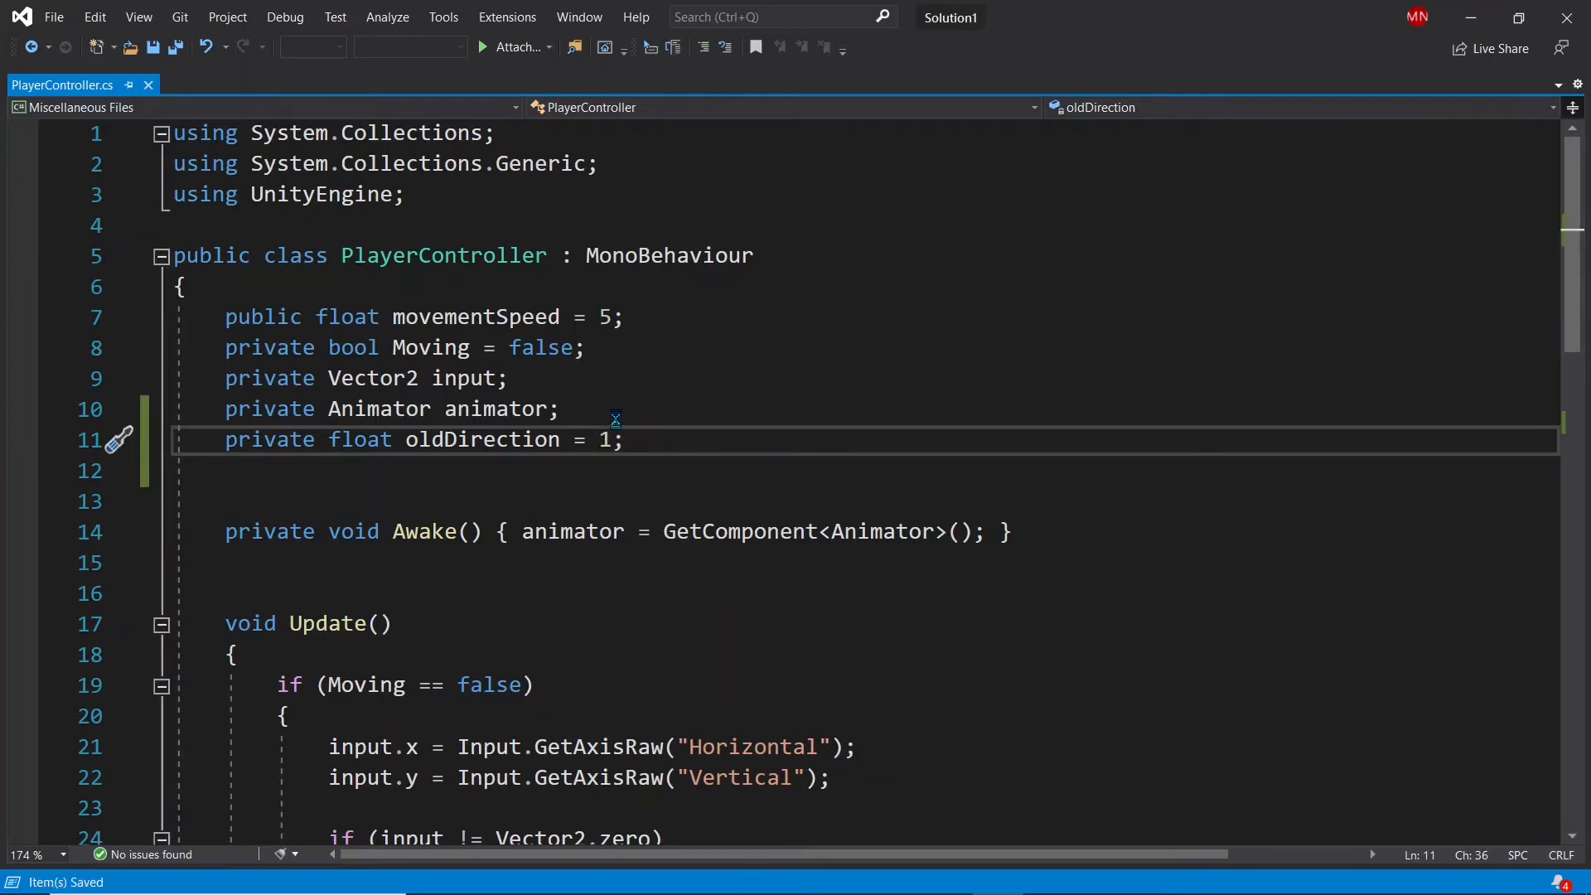
- Add "oldDirection = input.x;" after the TargetPosition.y line inside the input != Vector2.zero block of Update()
scroll(616, 419, down, 5)
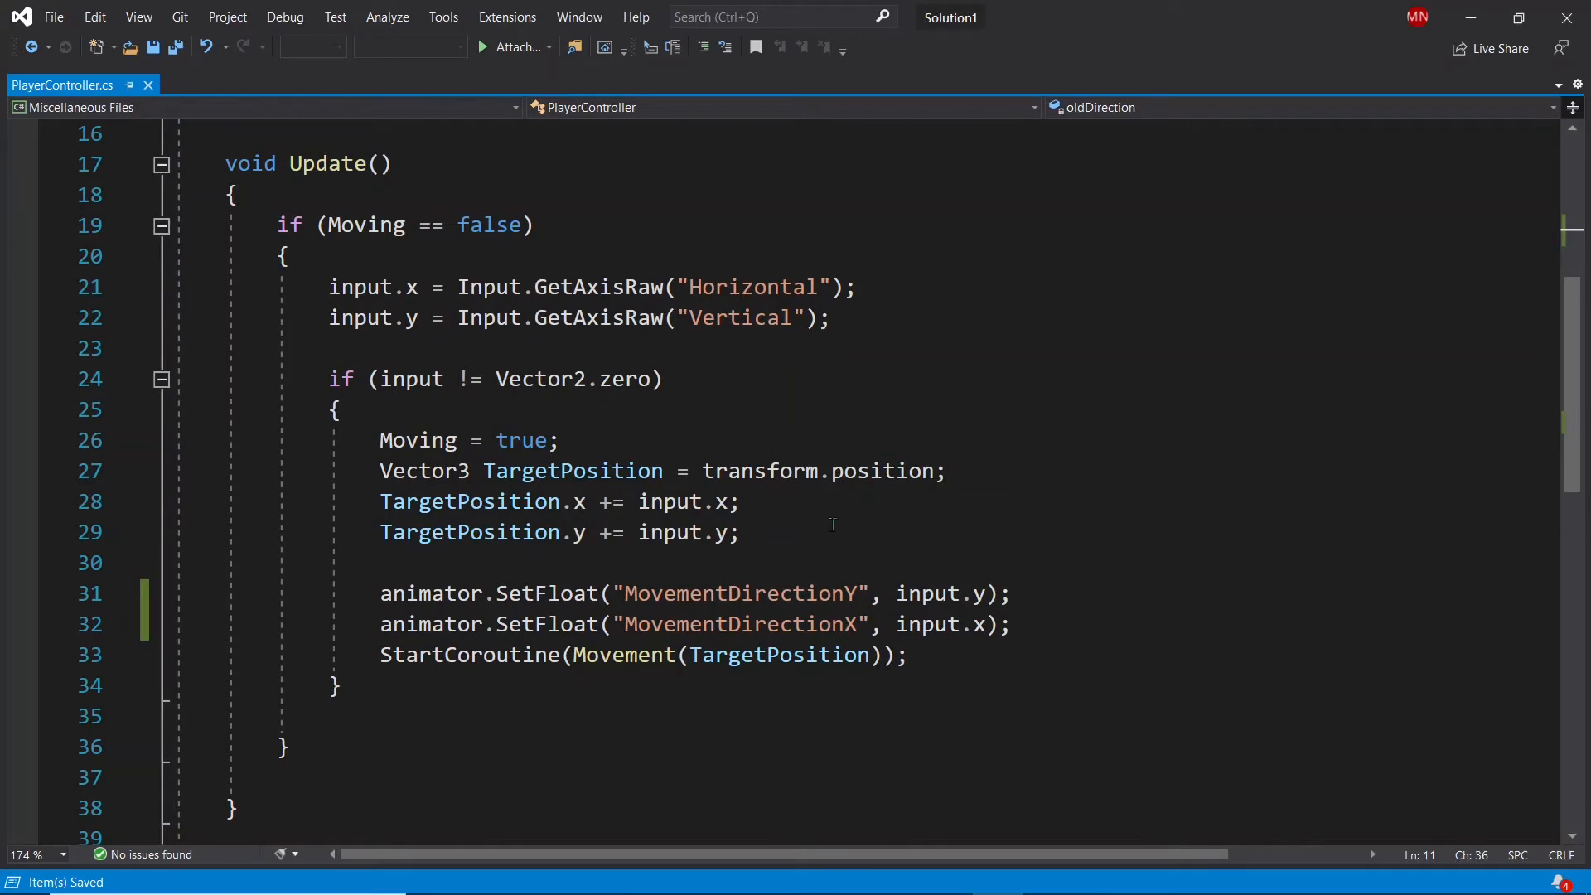
click(777, 534)
key(Return)
key(Return)
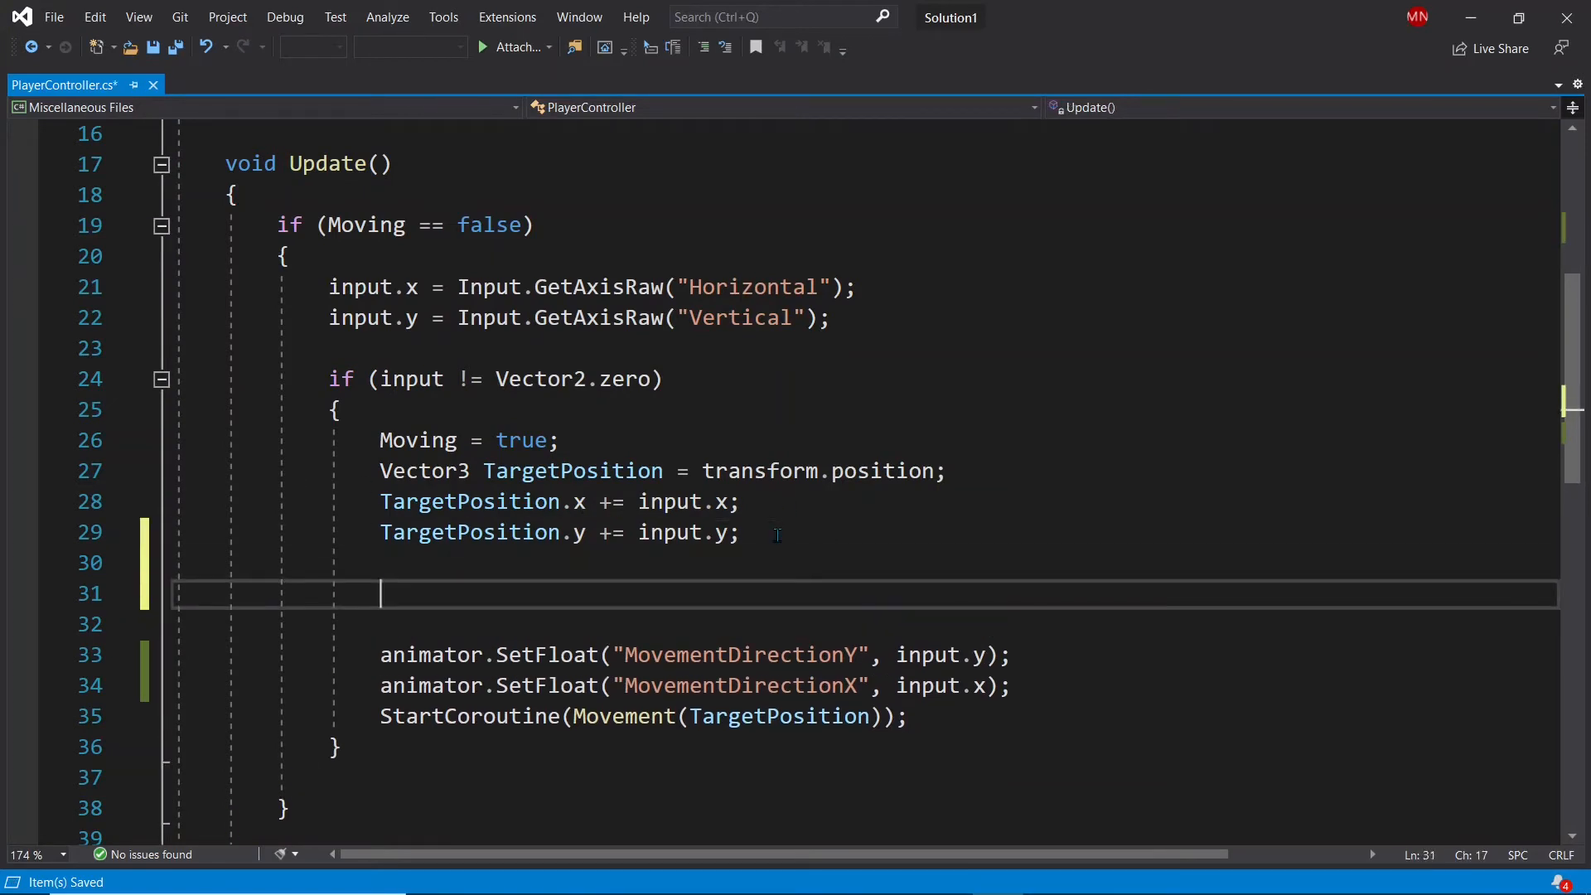
scroll(777, 535, up, 5)
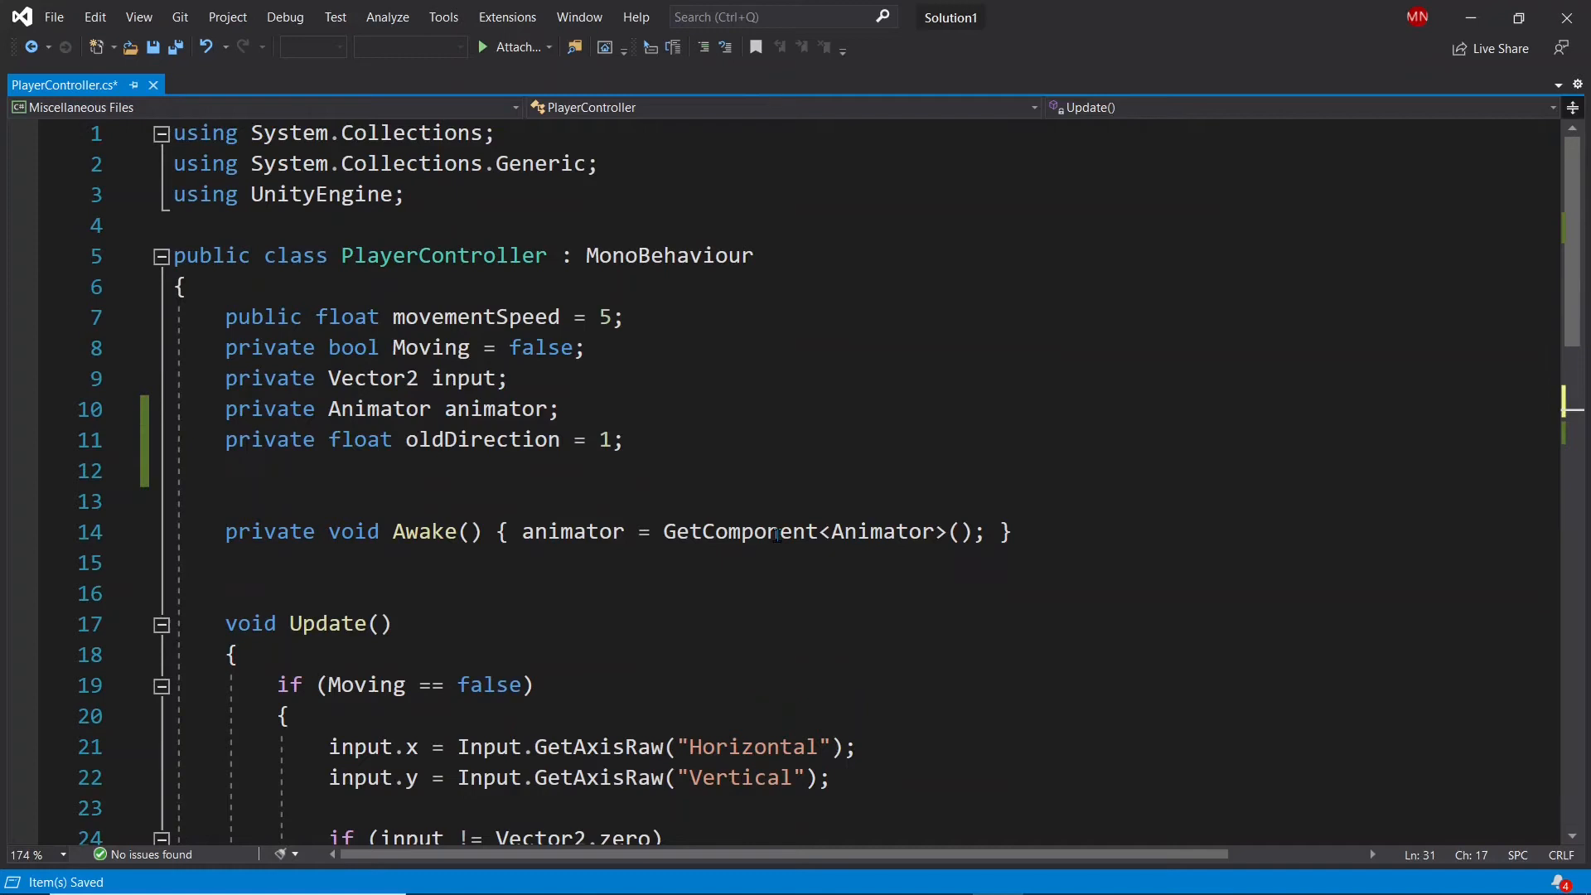
text(oldDirection)
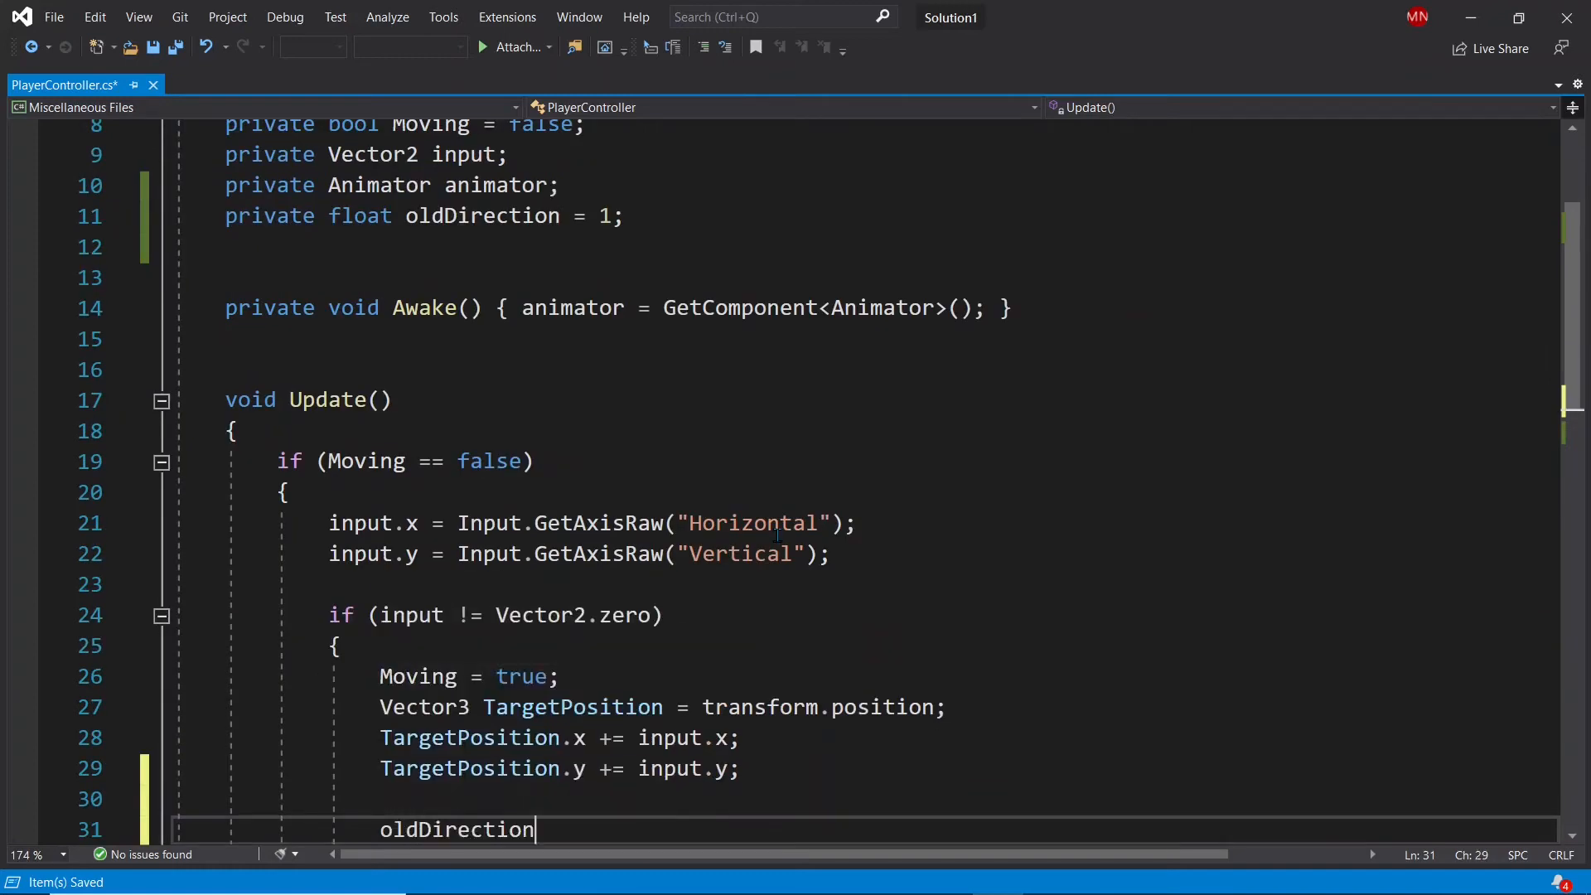
text( = inp)
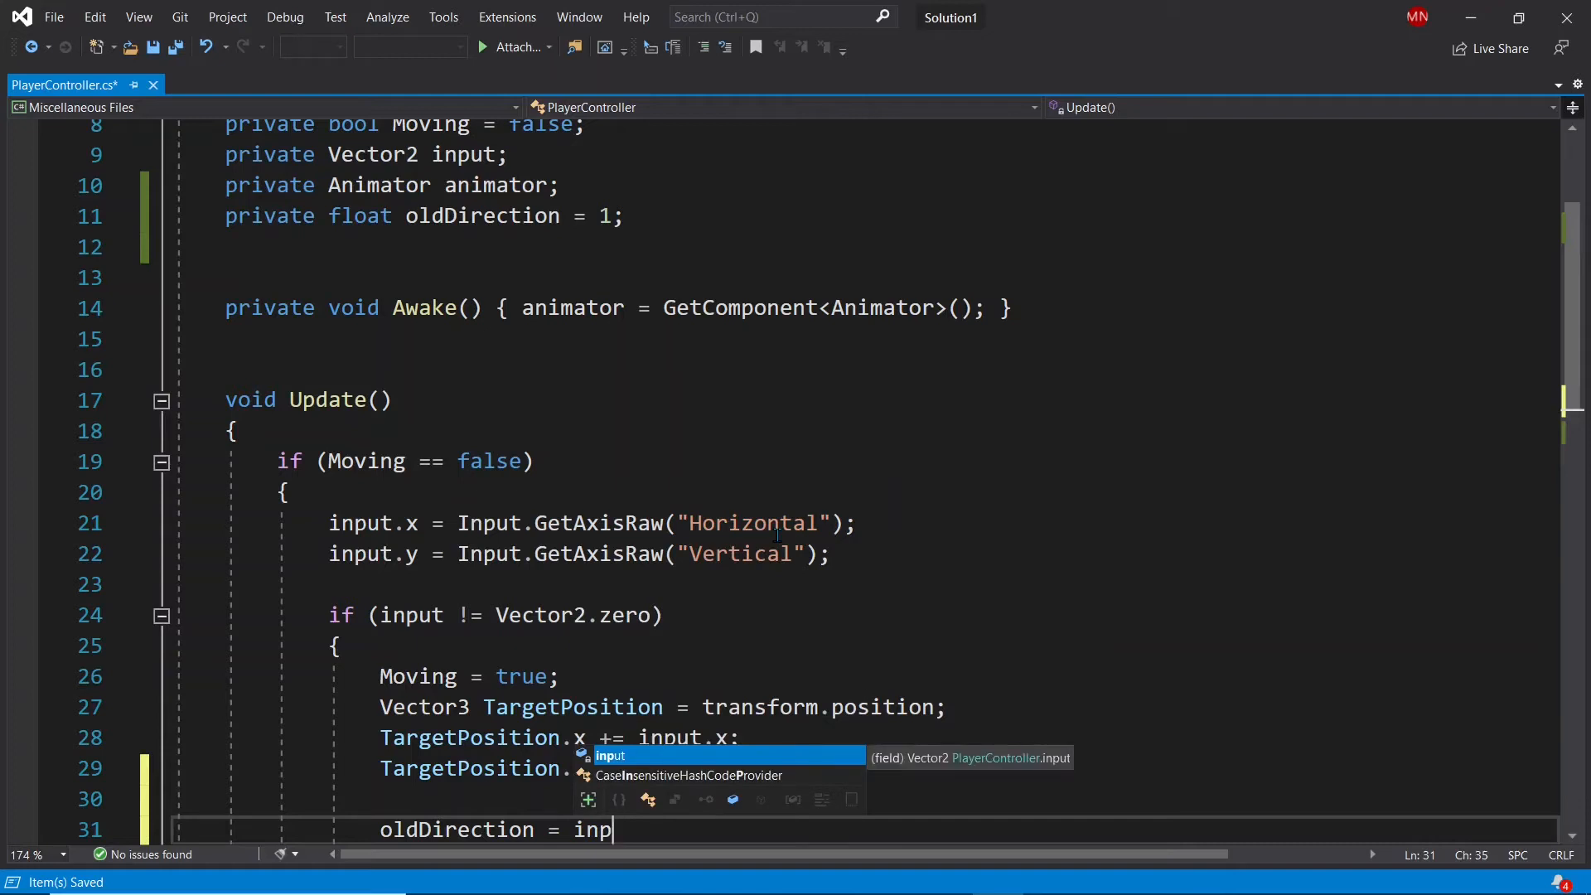
text(ut.x;)
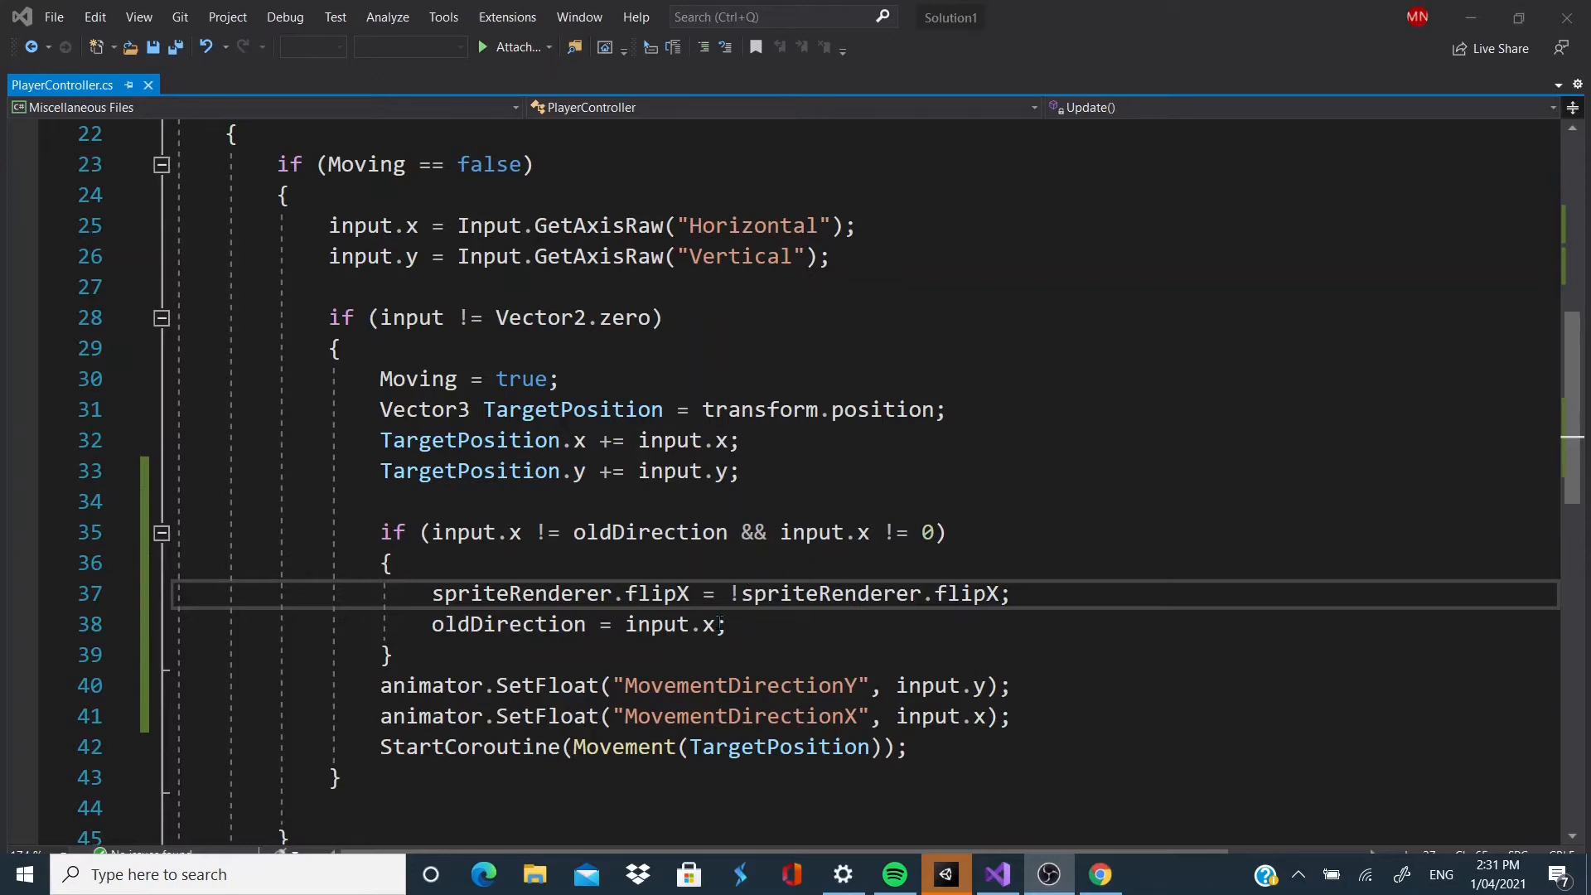
- Review the spriteRenderer field declaration and its GetComponent<SpriteRenderer>() assignment in Awake()
scroll(719, 623, up, 4)
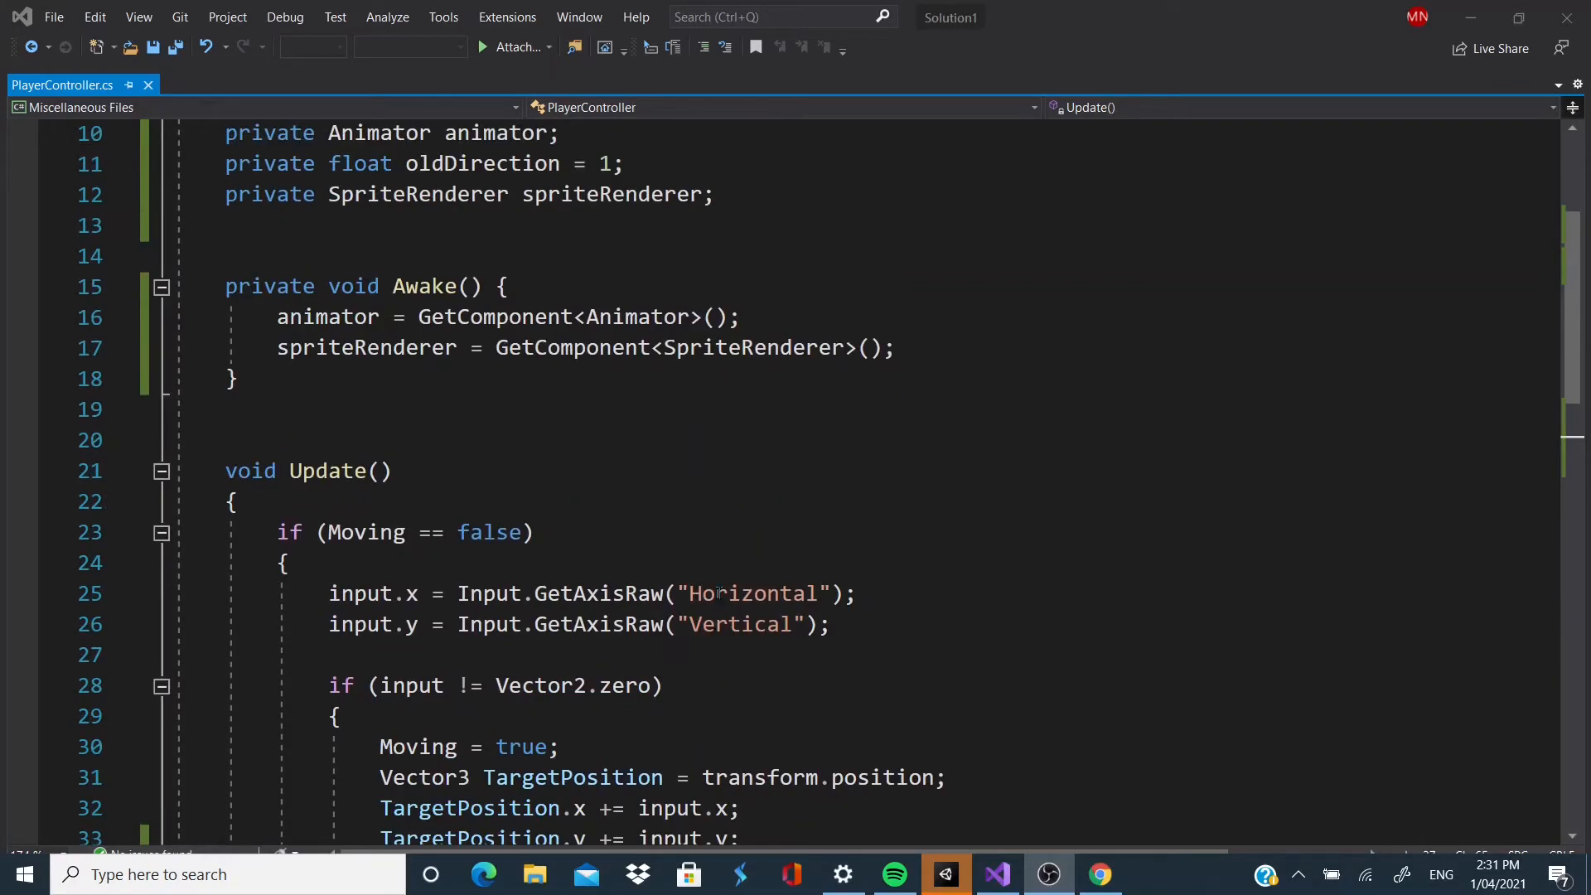
scroll(445, 579, up, 2)
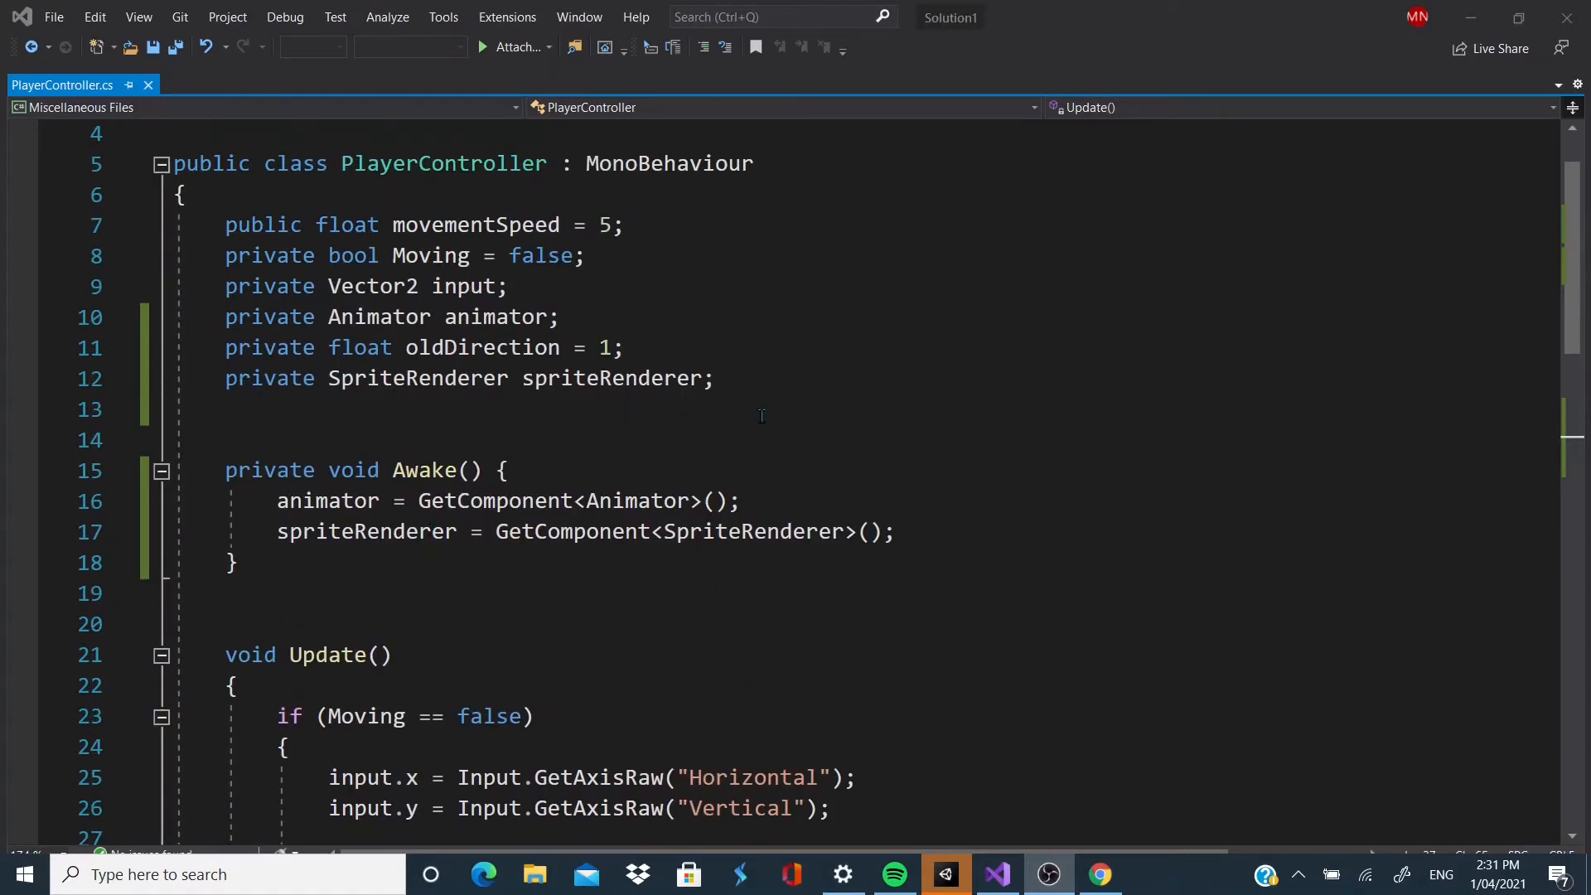
drag(226, 378, 731, 411)
click(731, 411)
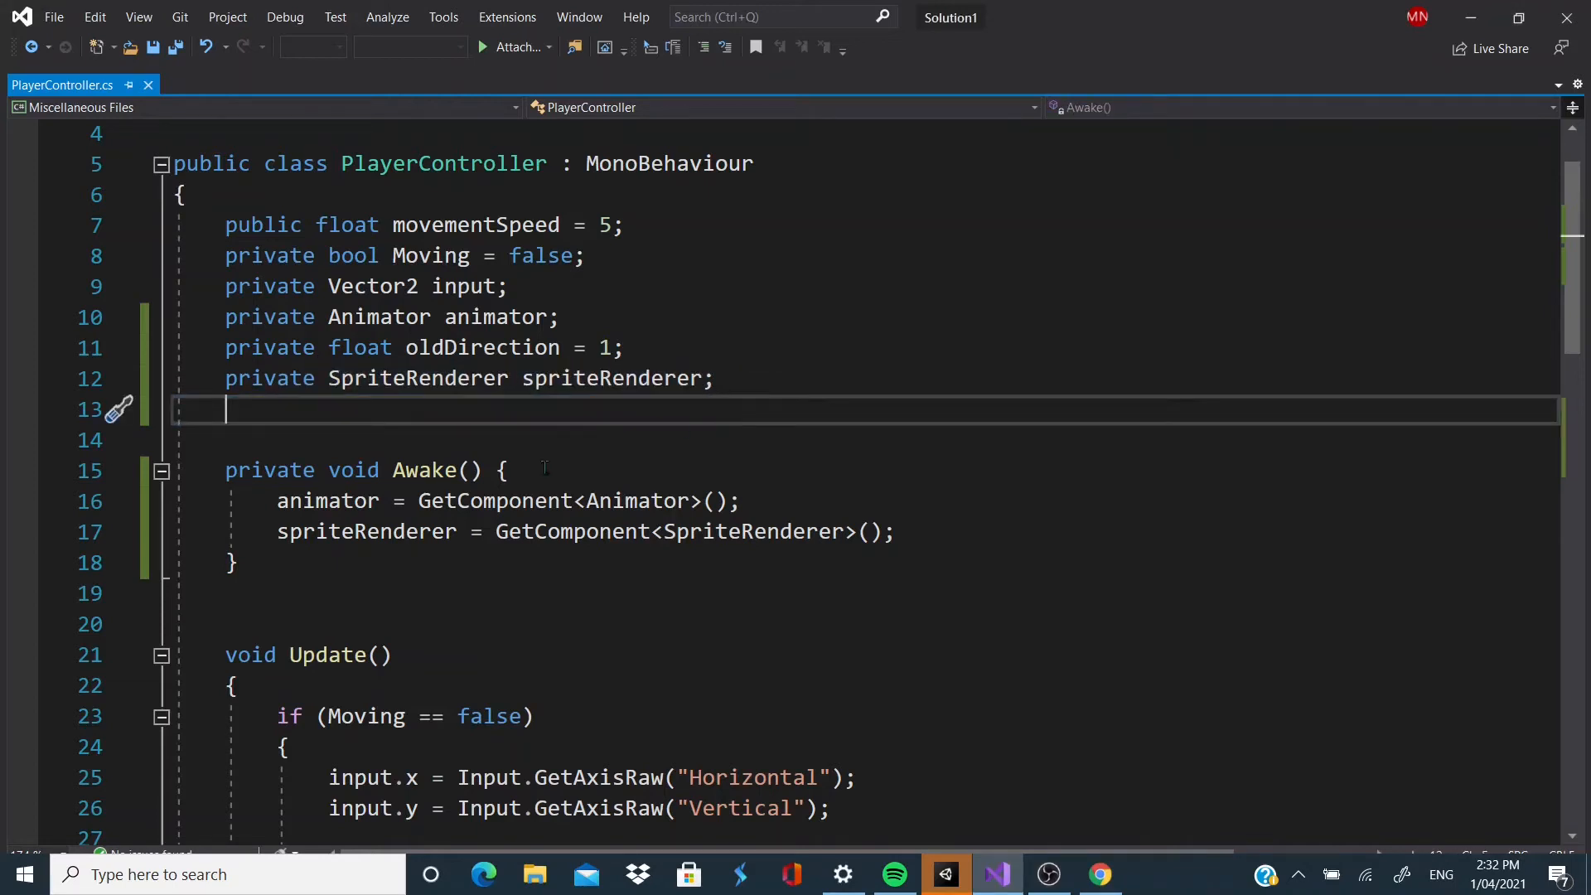
drag(290, 567, 277, 532)
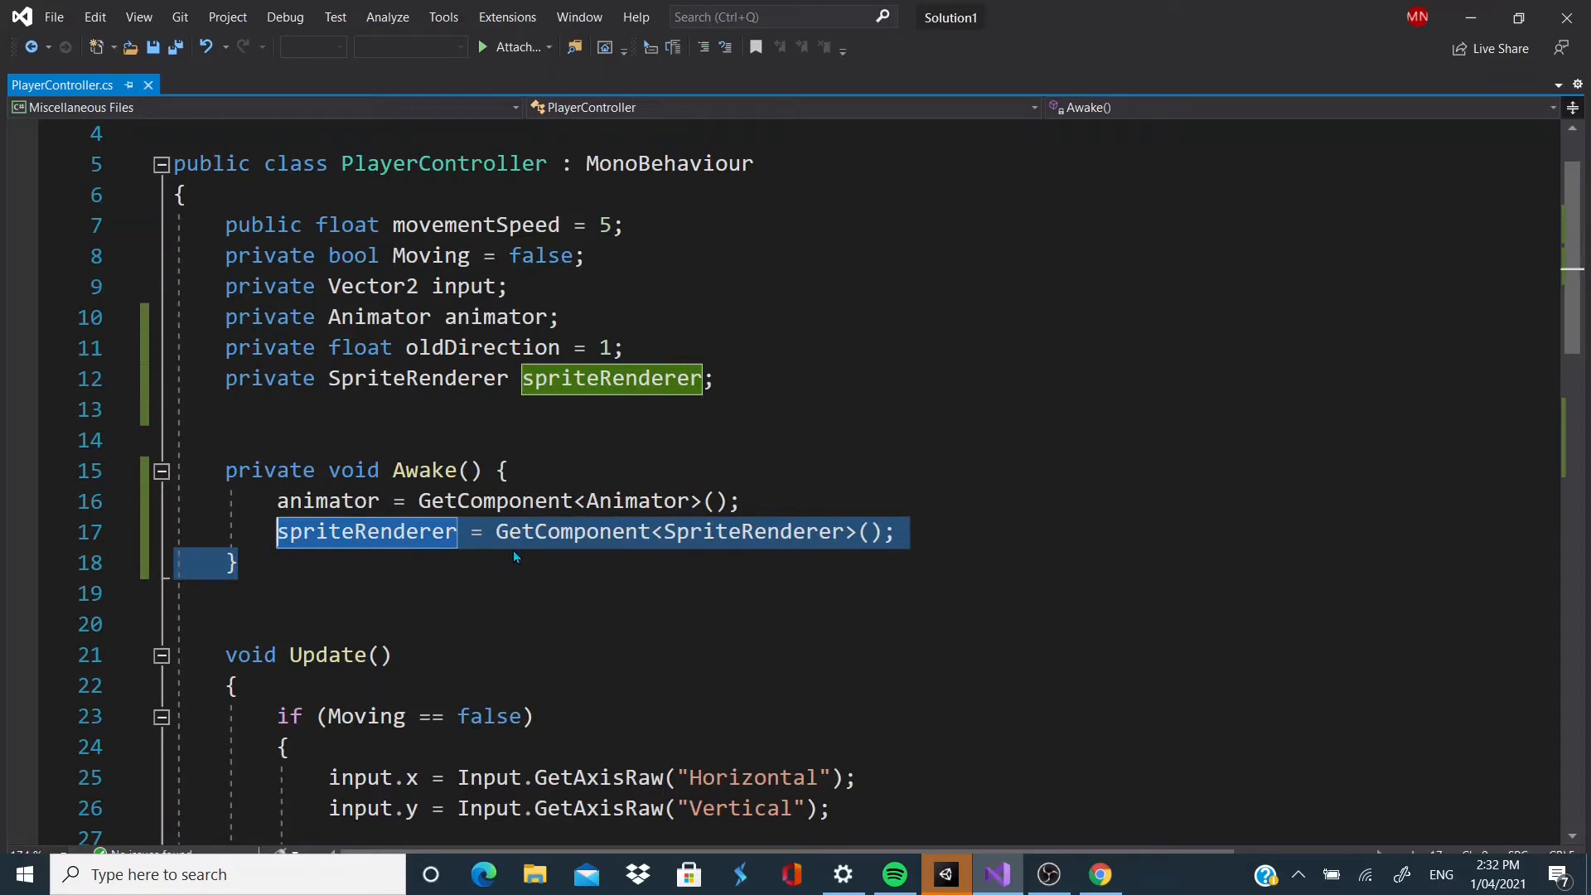
scroll(513, 549, down, 7)
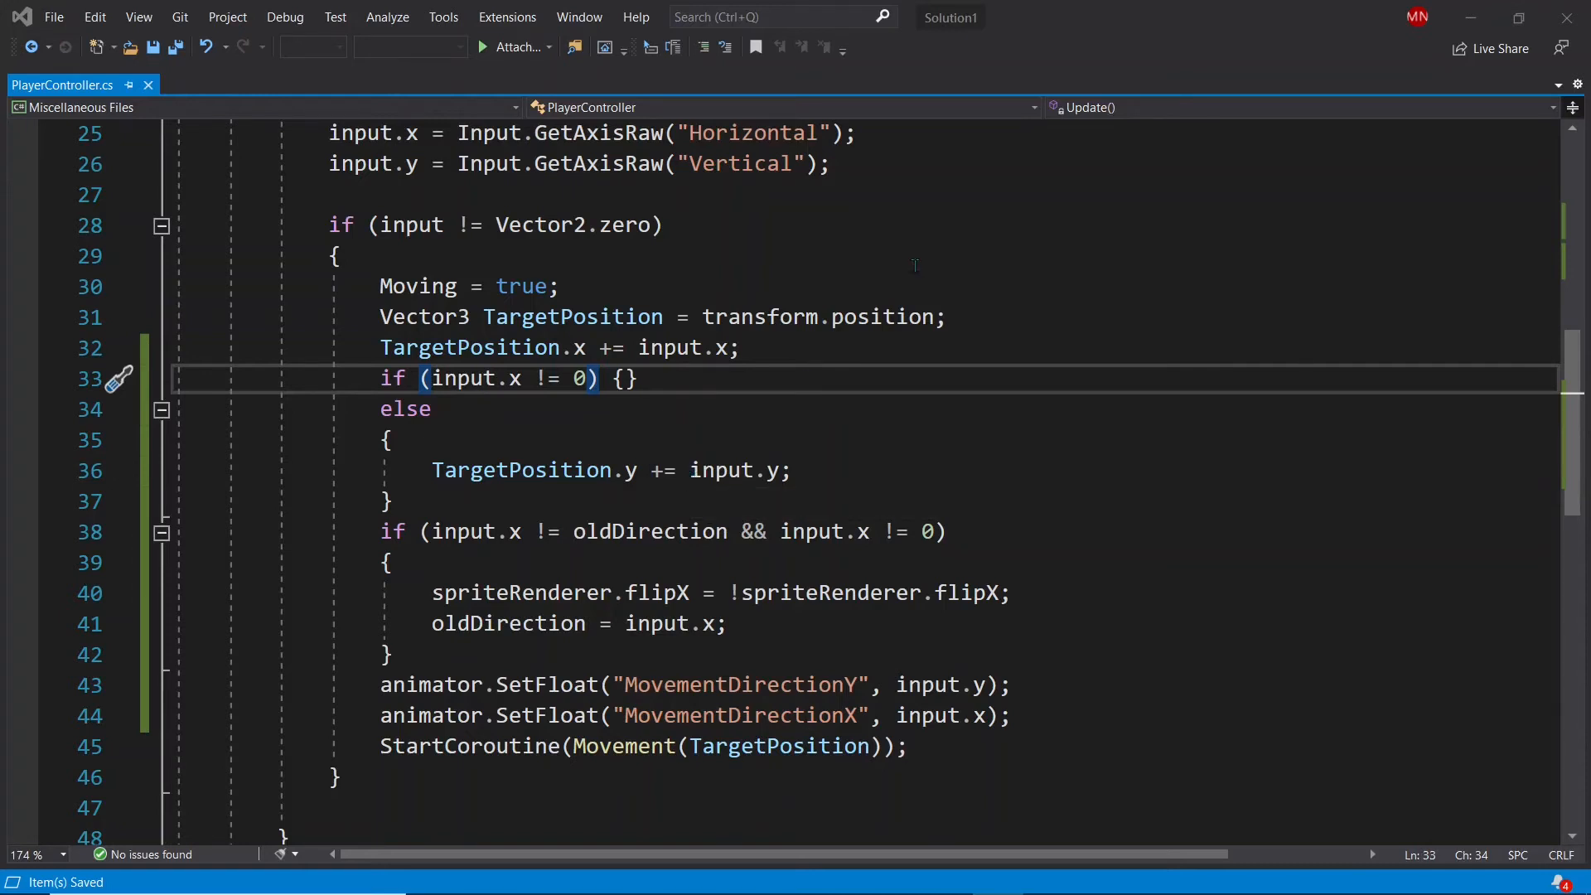
- Switch to Unity and play-test the player's walking animations and horizontal flip in all four directions, ending play mode when done
click(1471, 18)
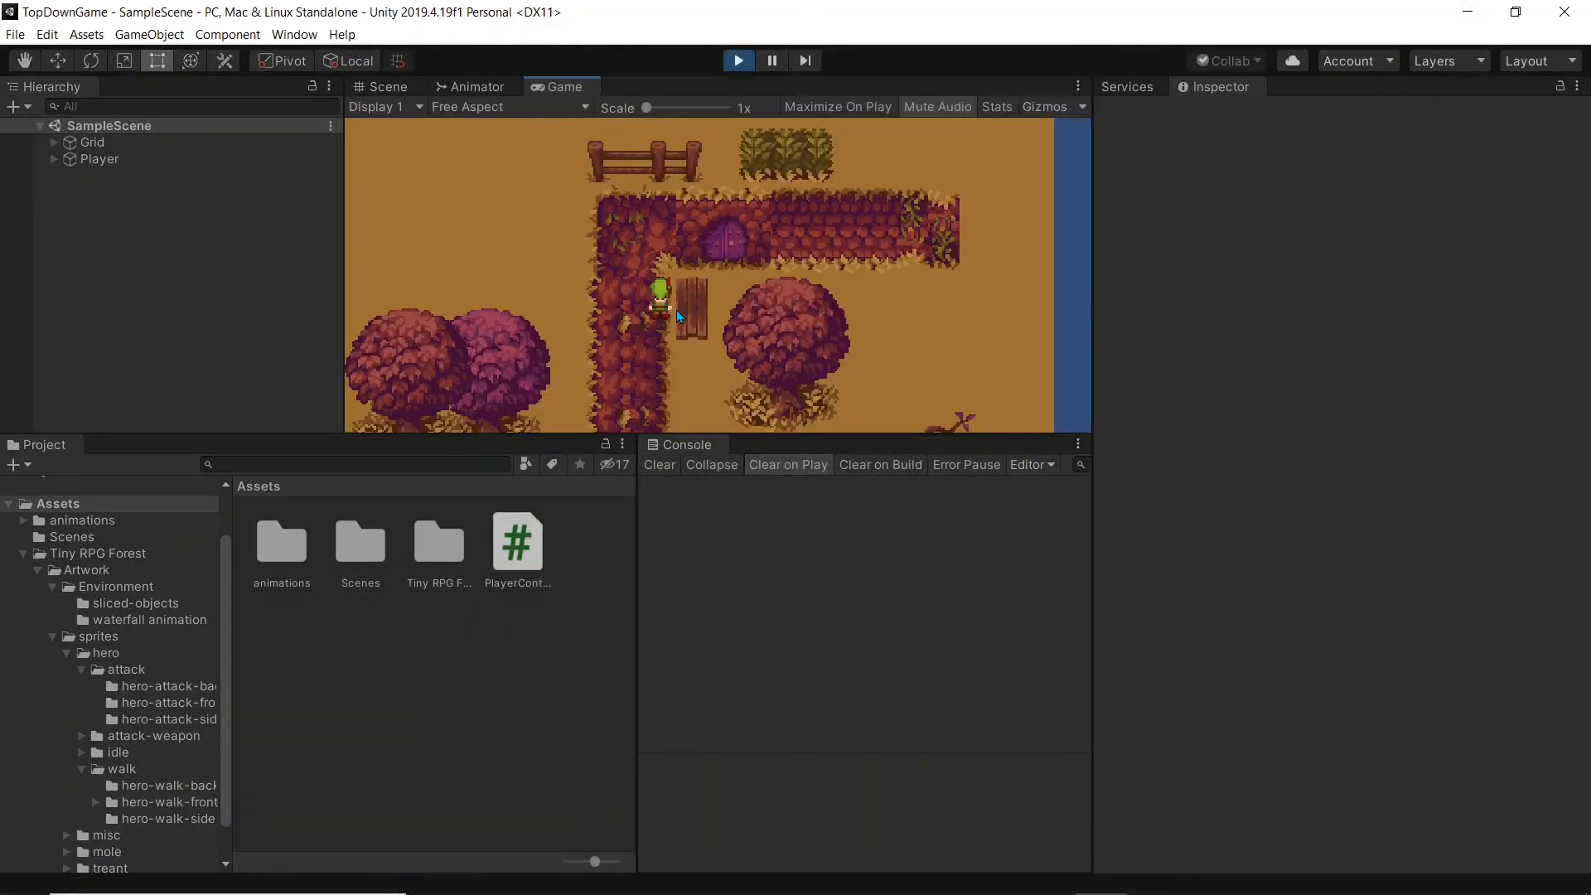
key(s)
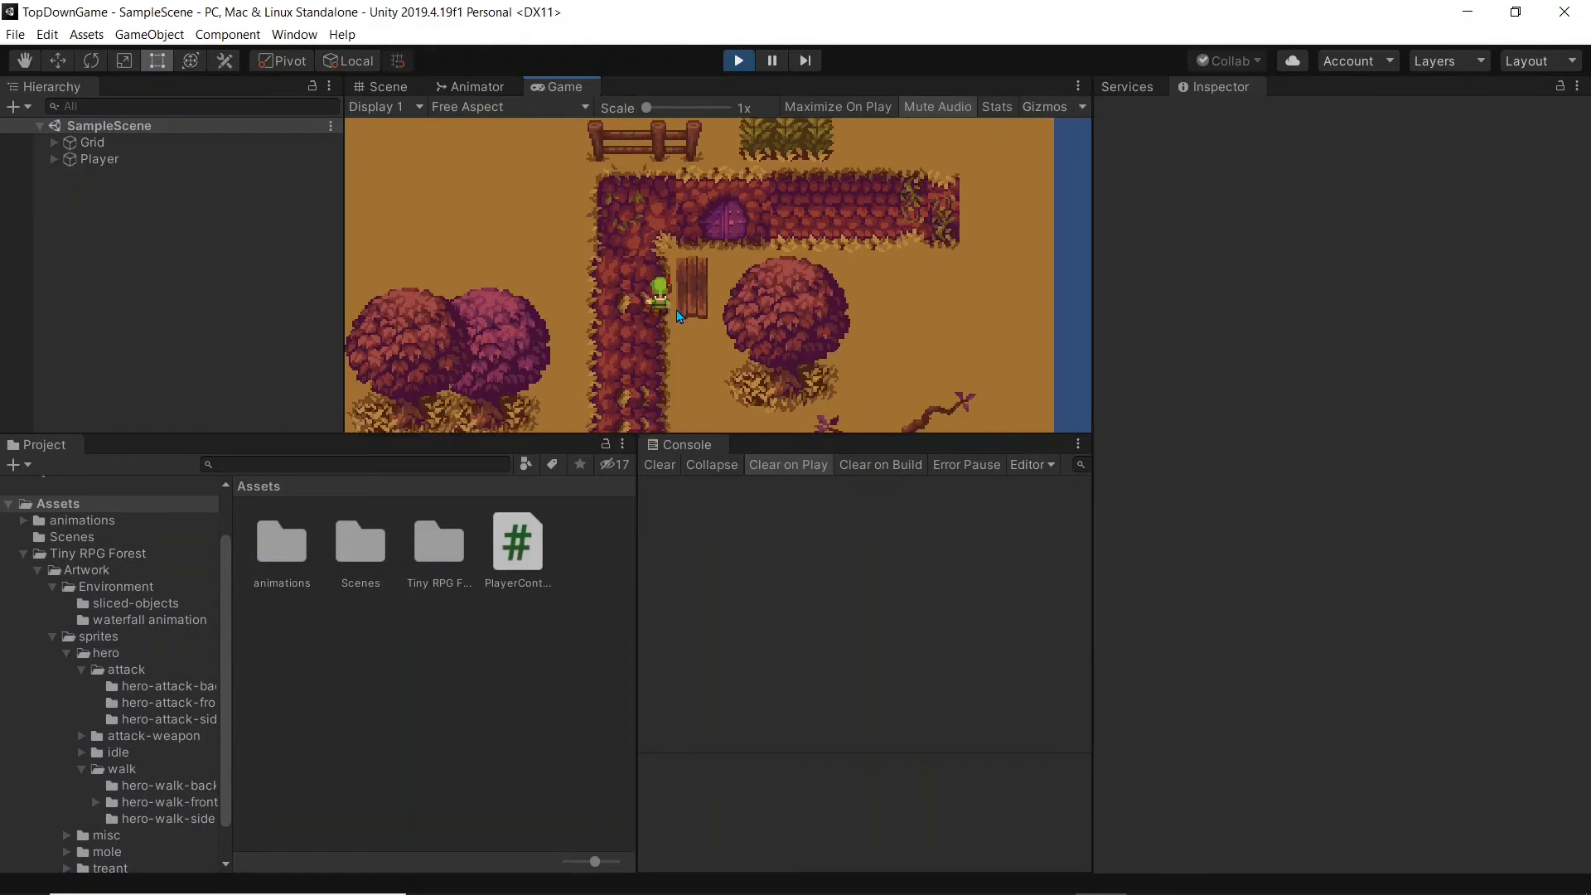
key(a)
key(w)
key(w)
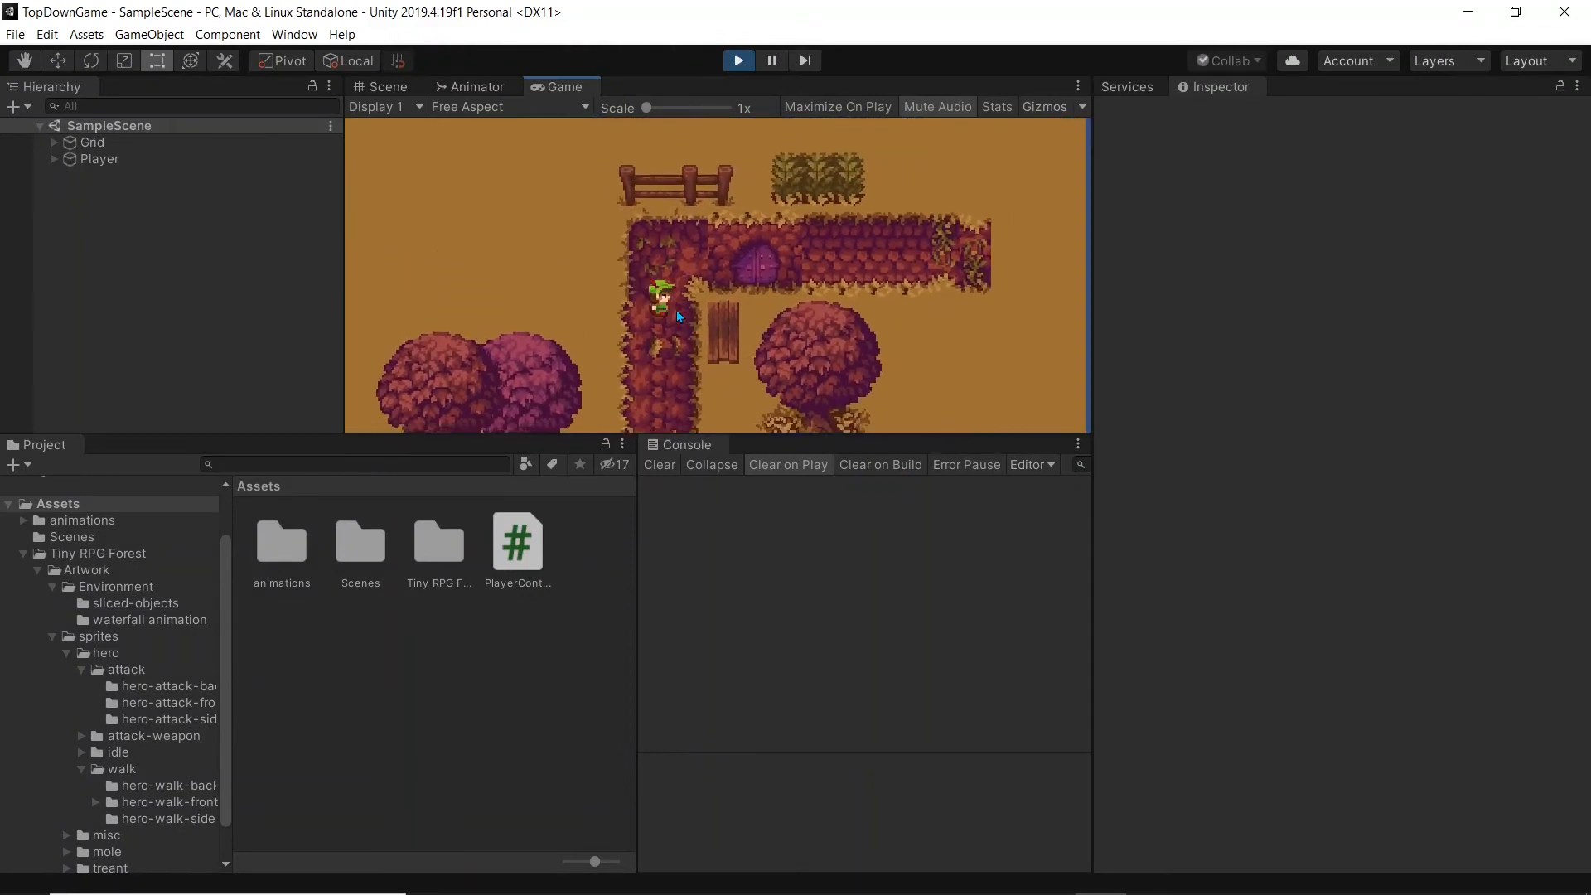
key(a)
key(w)
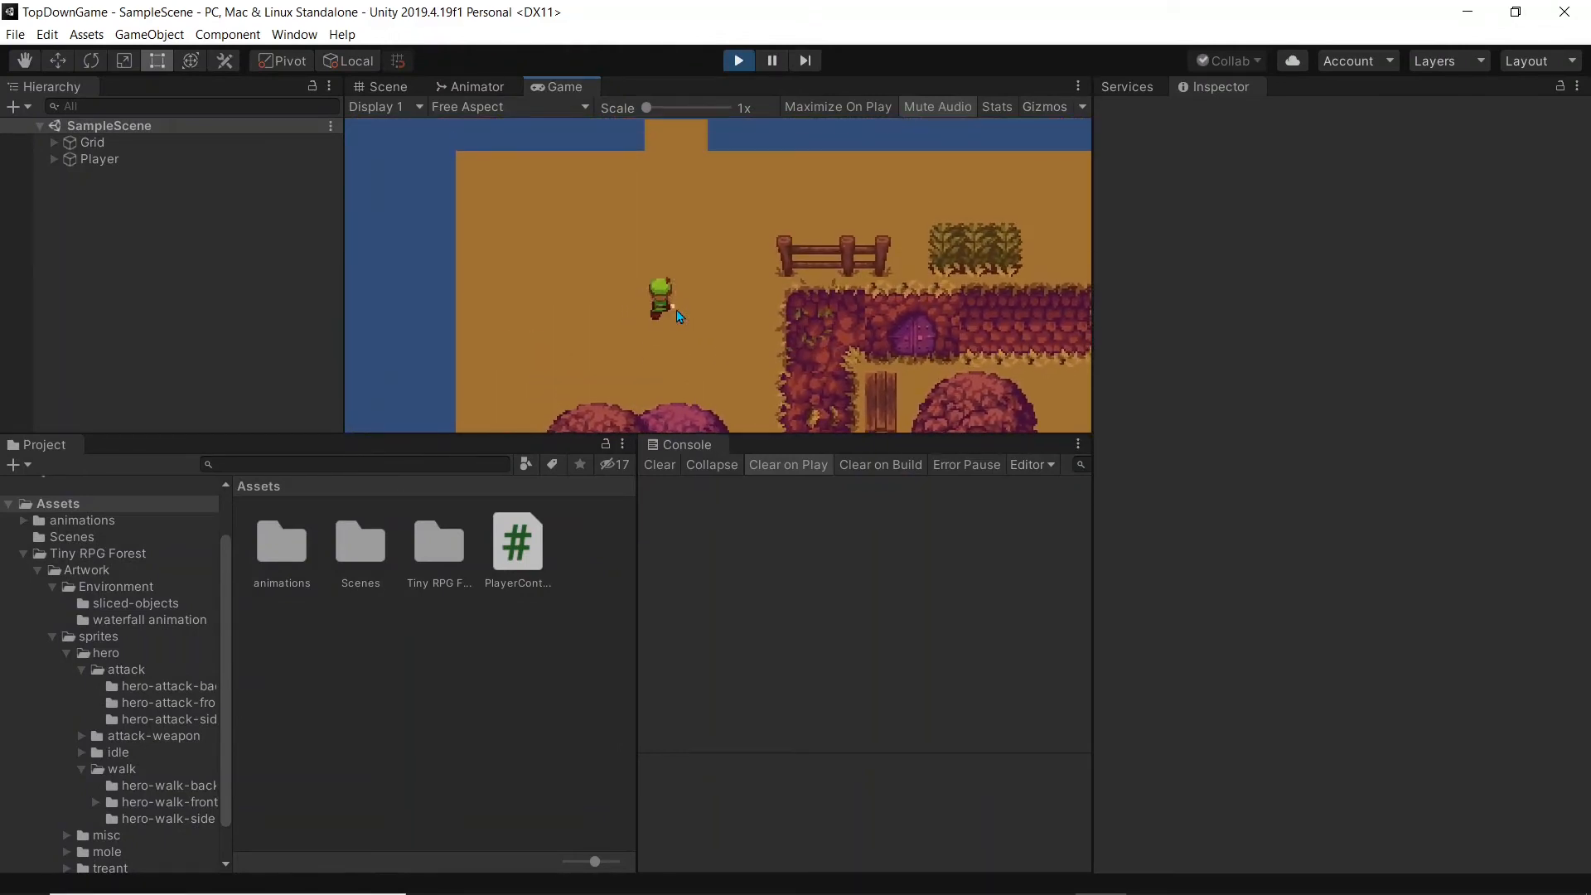
key(d)
key(s)
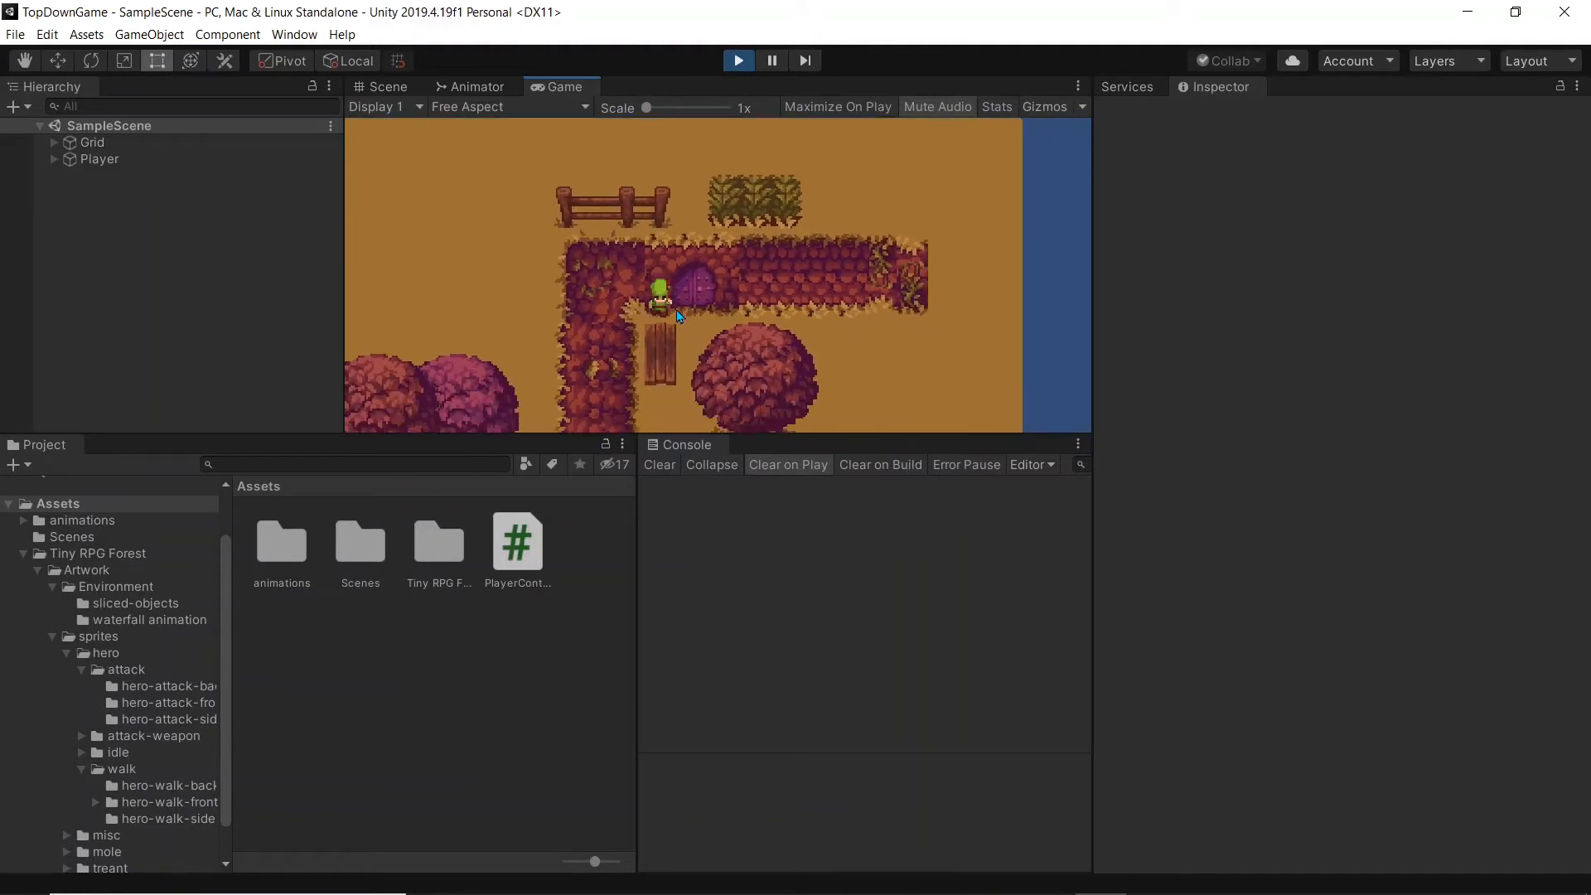
key(s)
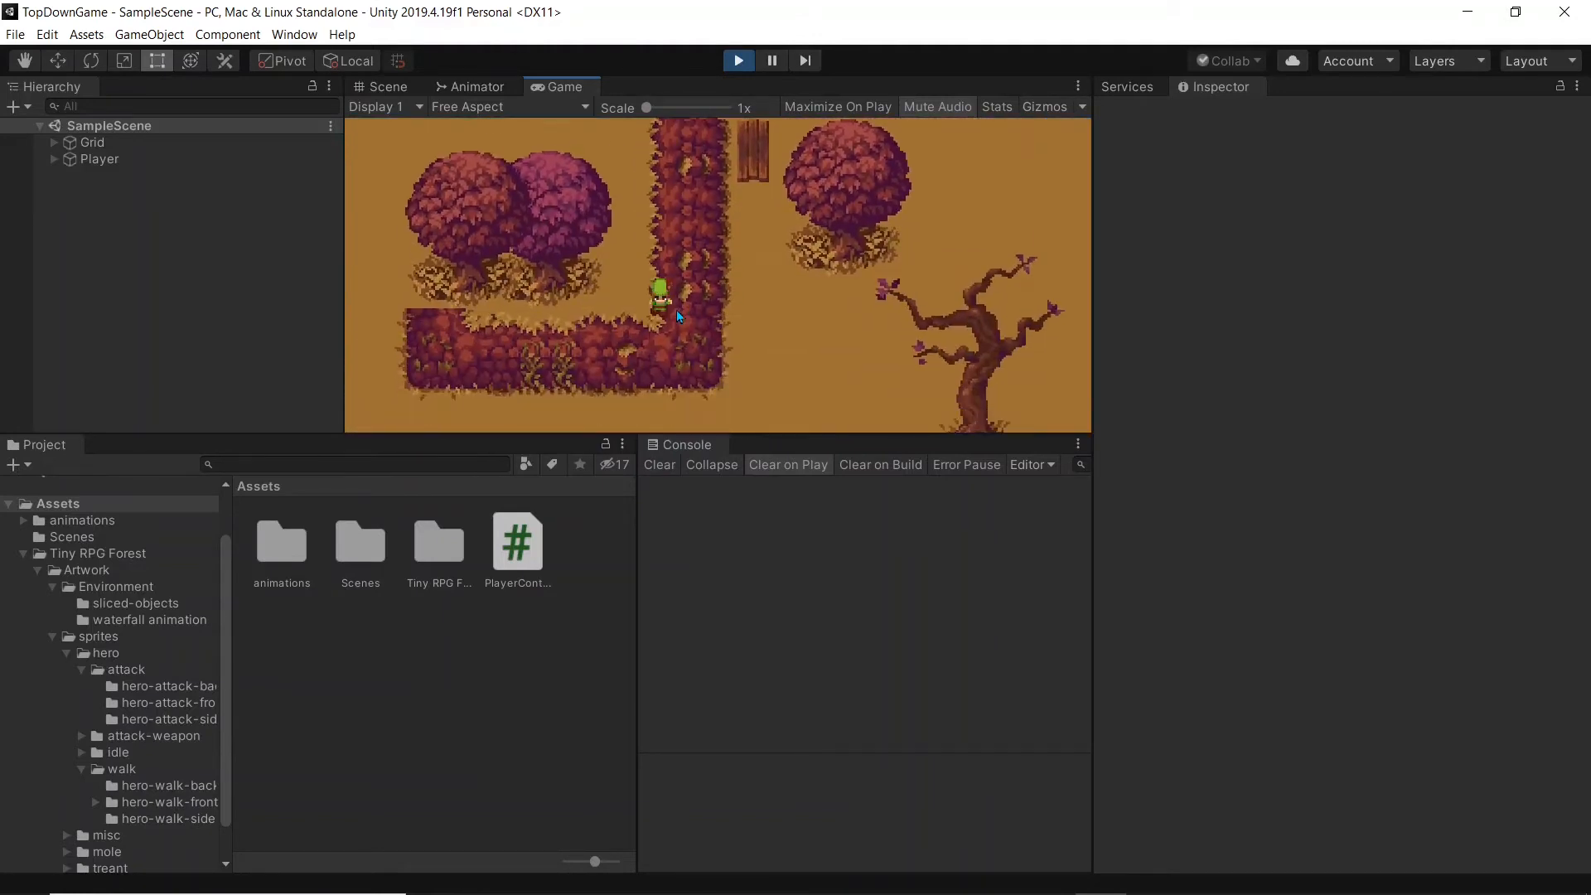
key(d)
key(w)
key(d)
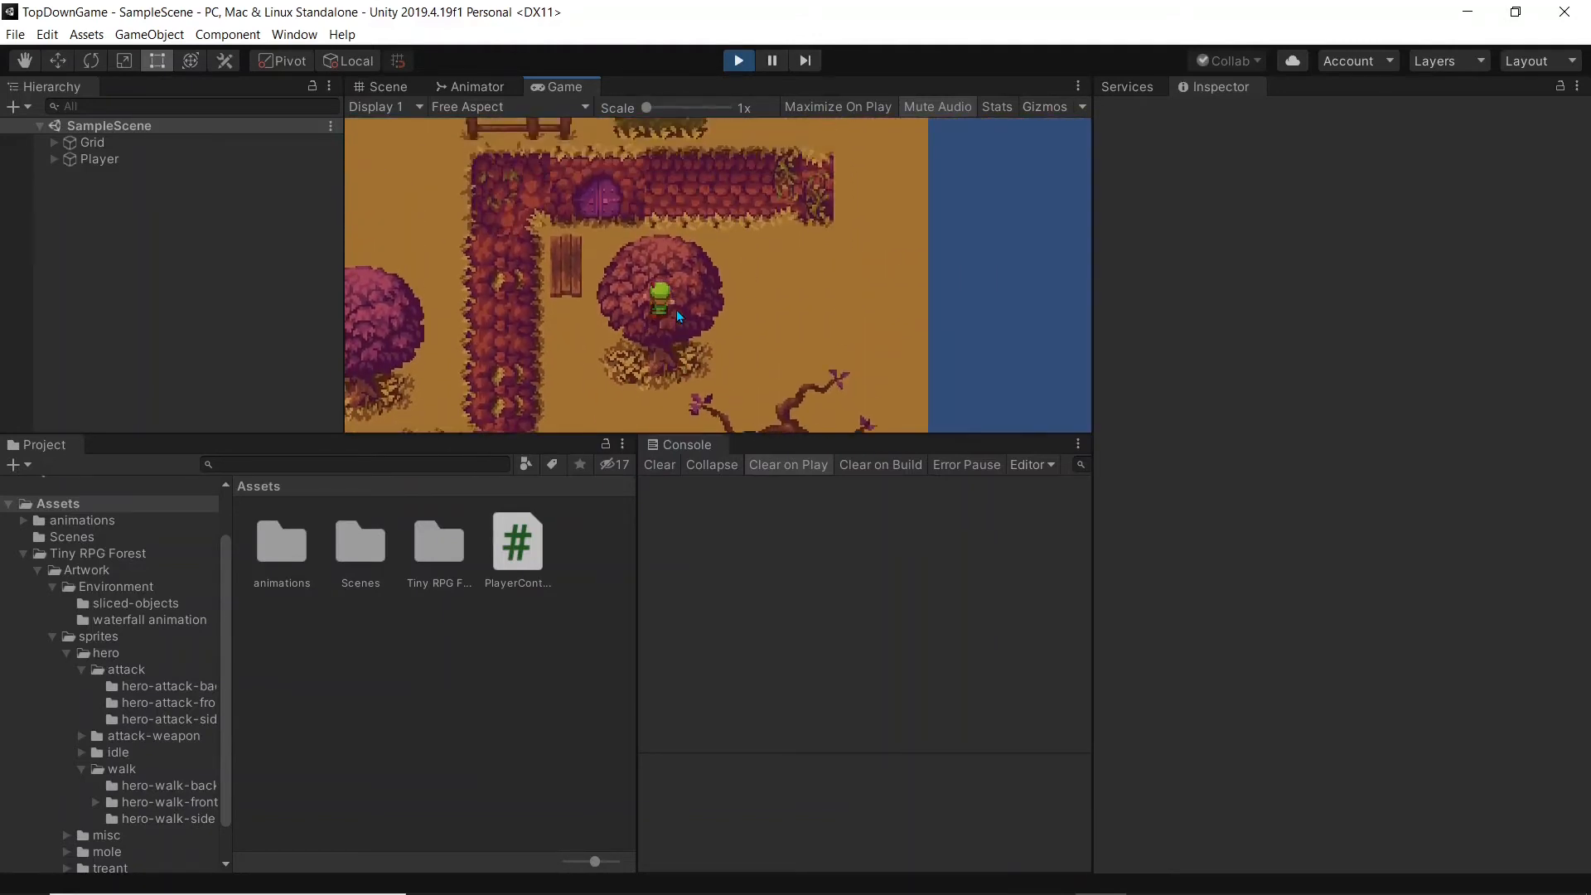
key(w)
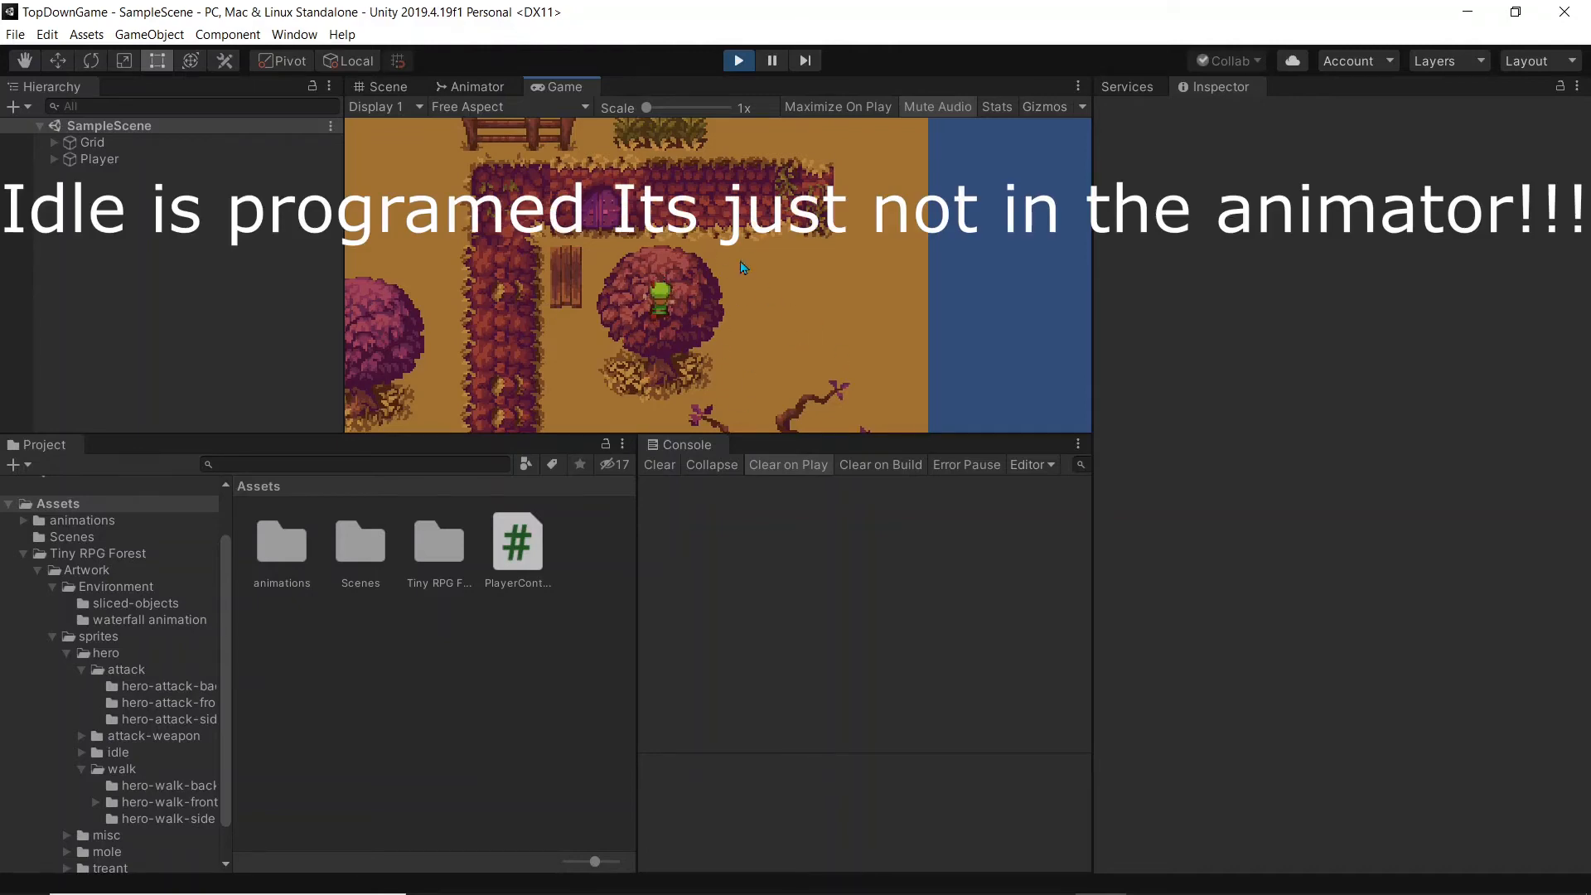
key(a)
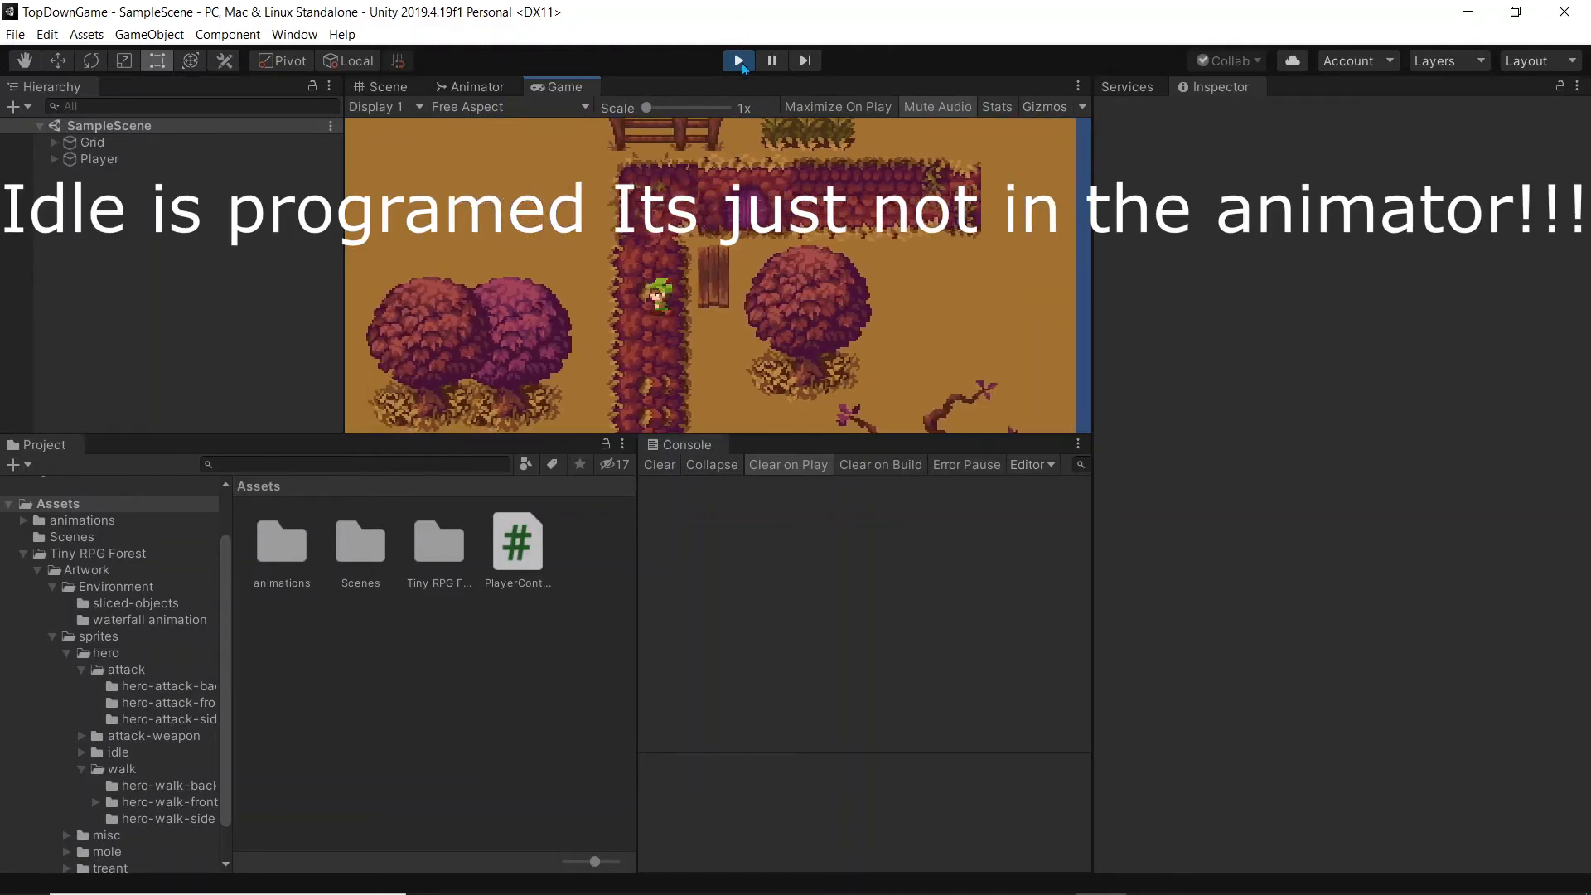
key(d)
key(w)
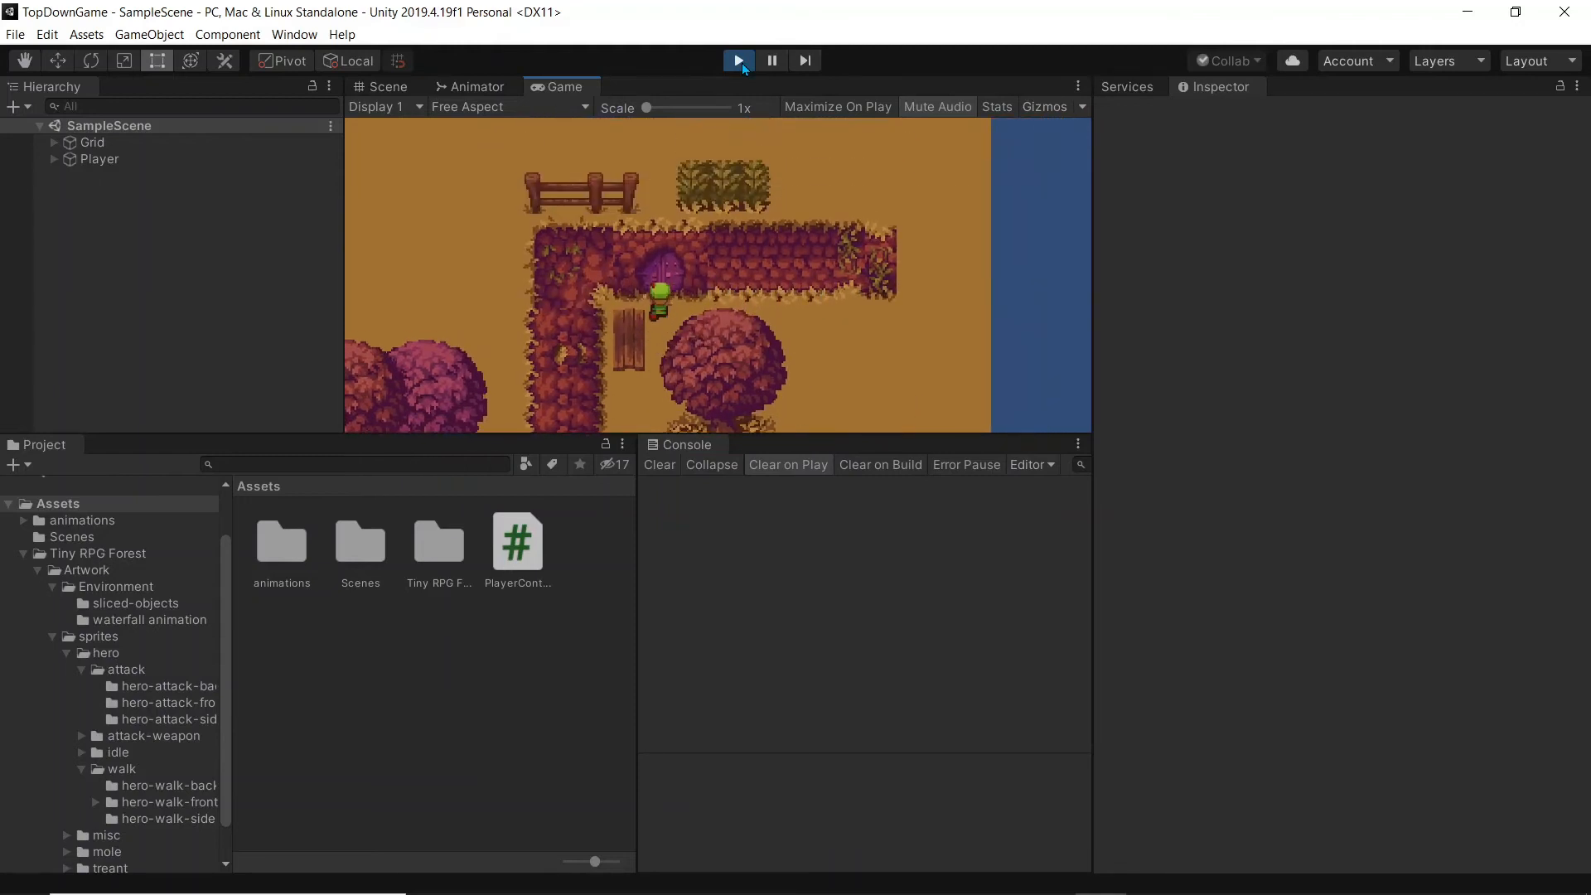
key(d)
key(s)
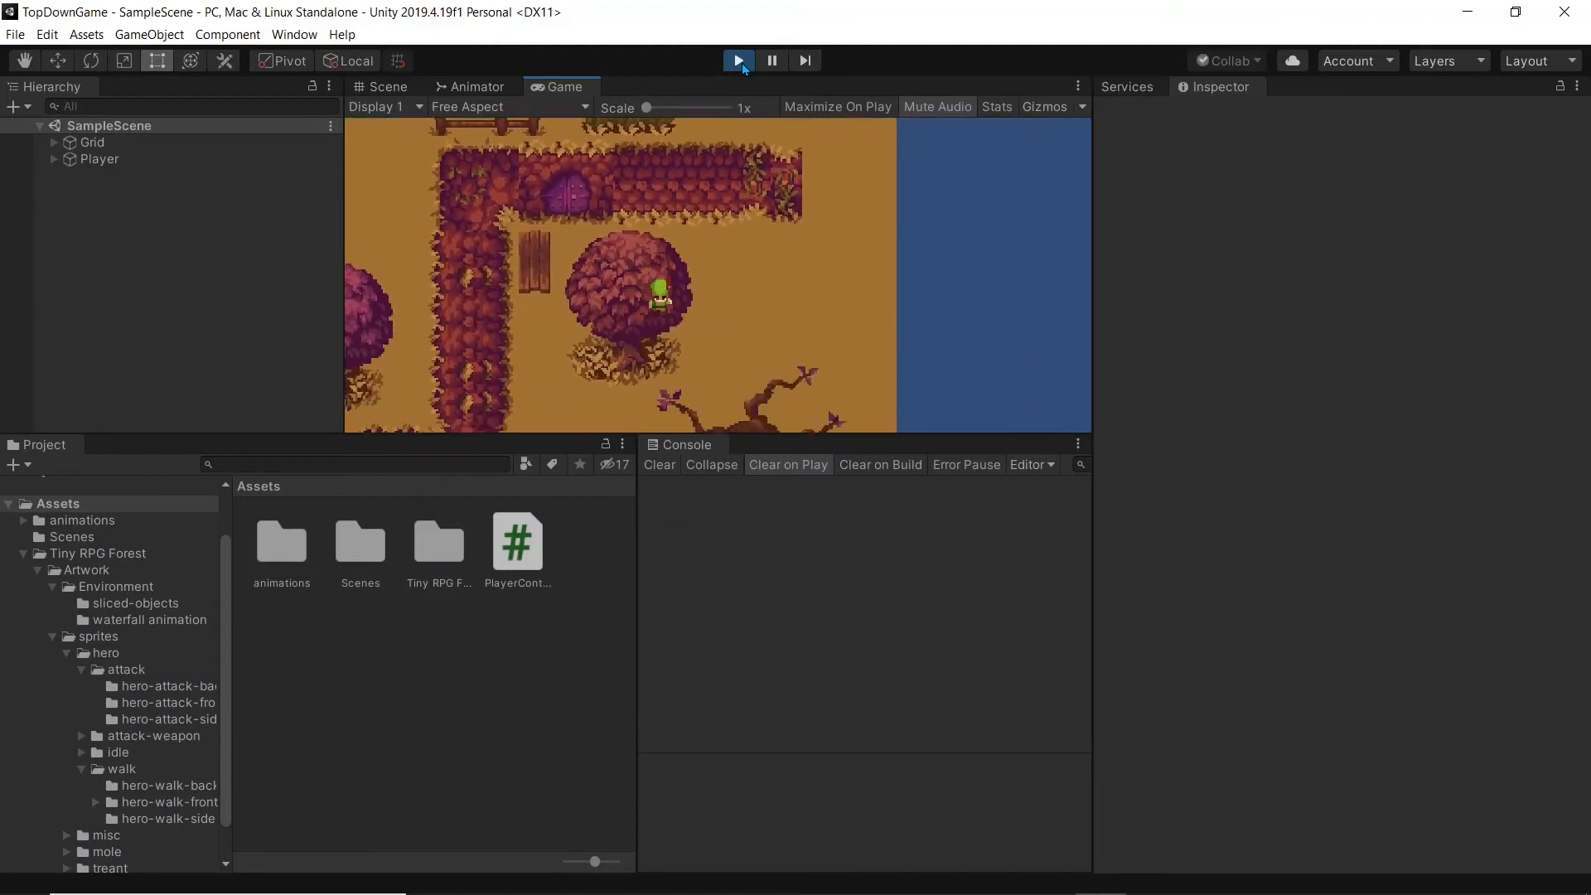
click(741, 61)
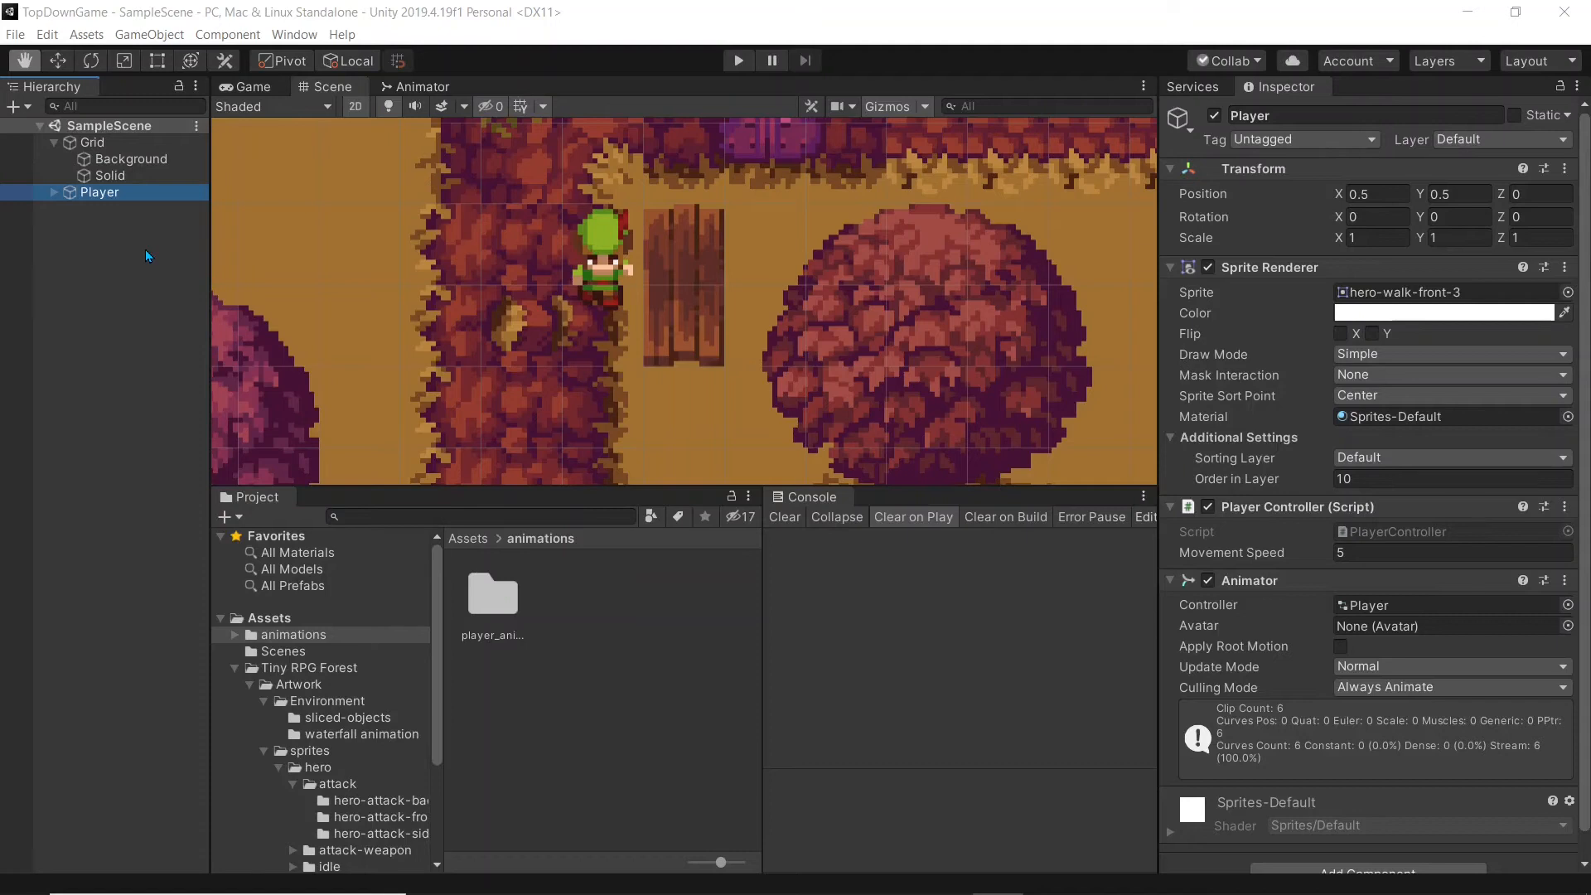
- Add a Composite Collider 2D component to the Solid tilemap under Grid
click(135, 177)
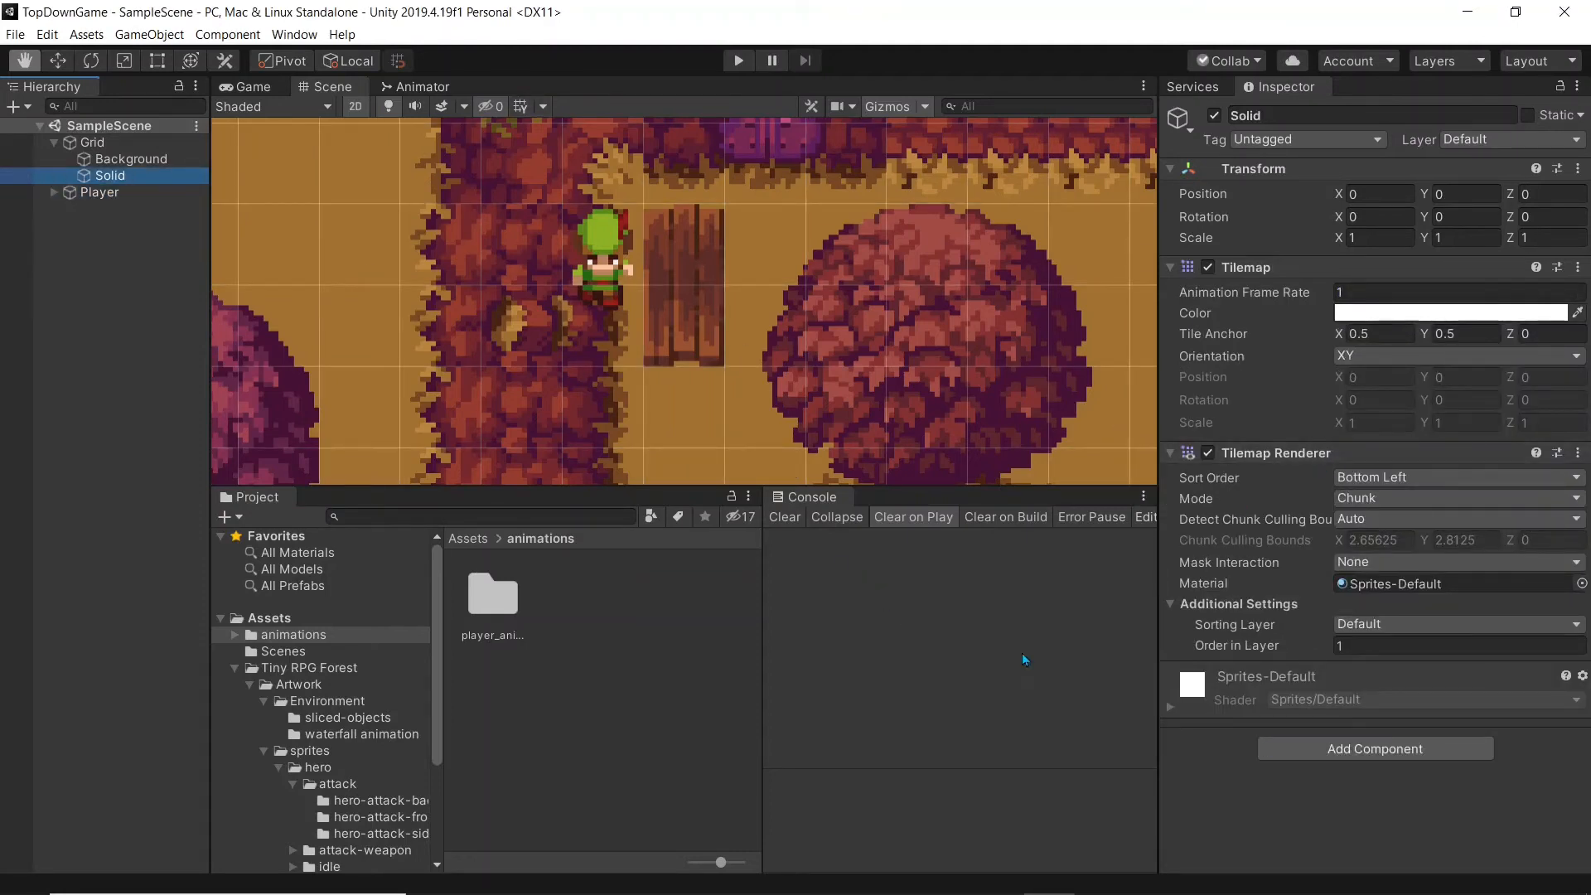
click(1369, 746)
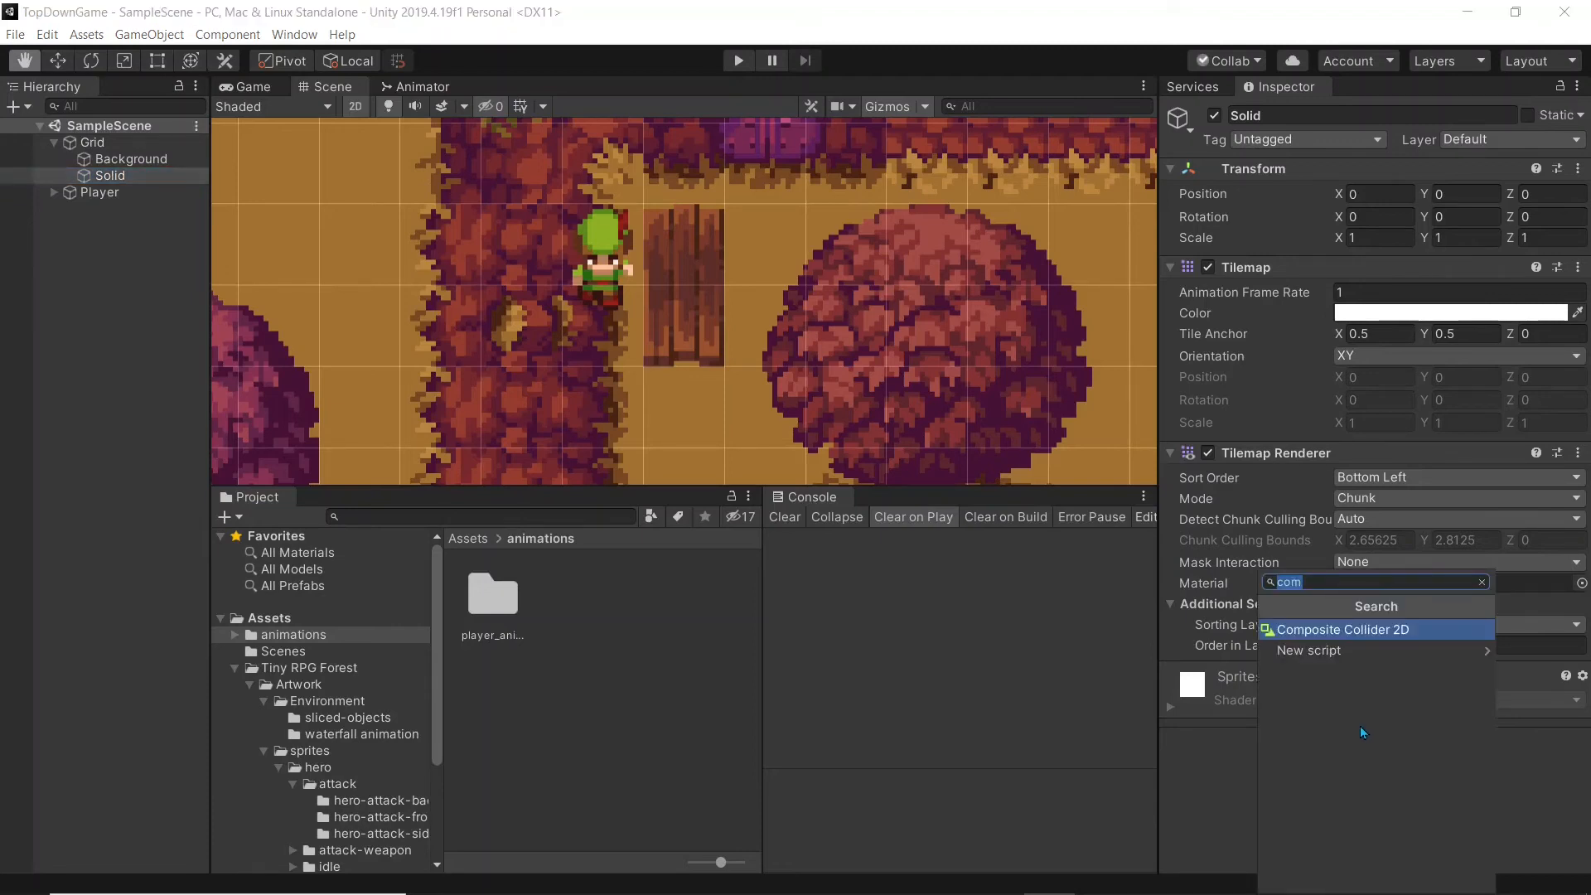
click(1360, 634)
- Add a Tilemap Collider 2D component to the Solid tilemap and enable its Used By Composite option
scroll(1402, 783, down, 10)
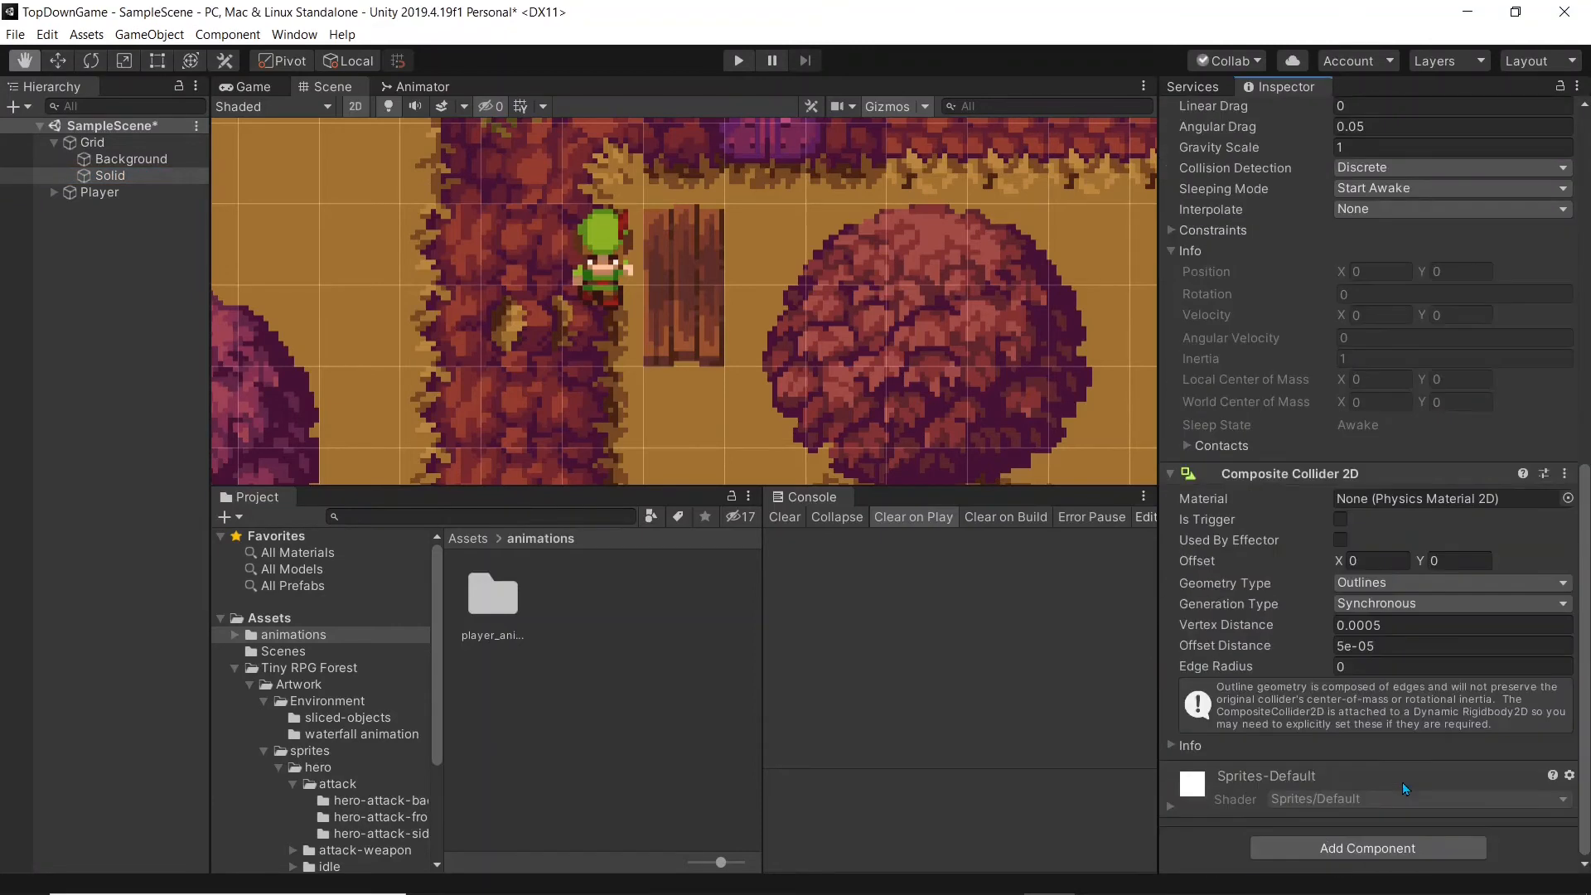
click(1360, 850)
text(tile)
key(Down)
key(Return)
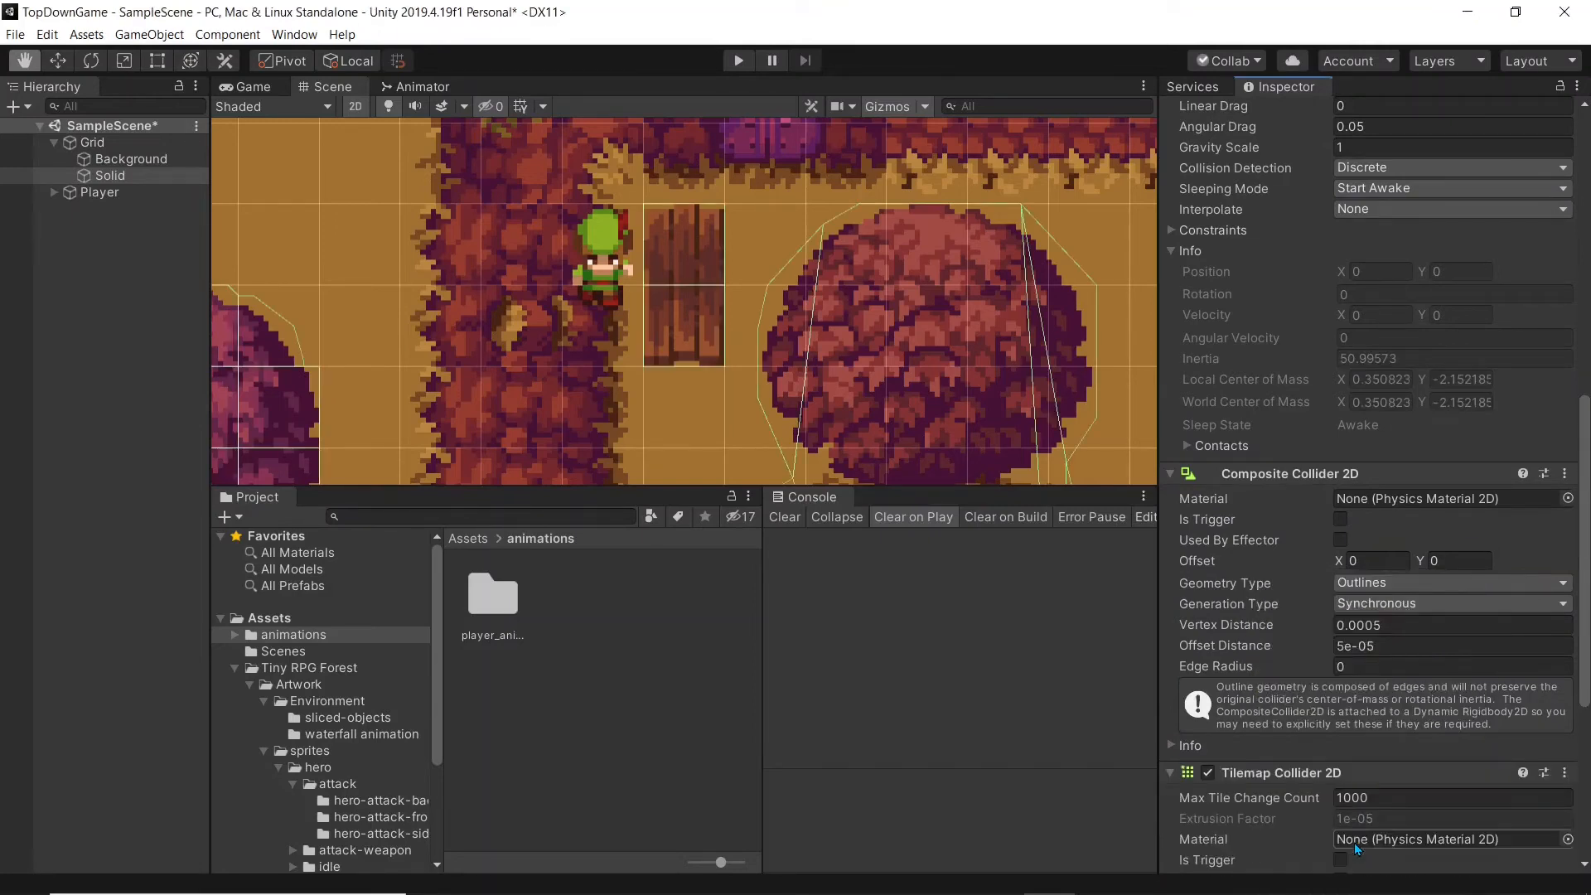
scroll(1326, 841, down, 8)
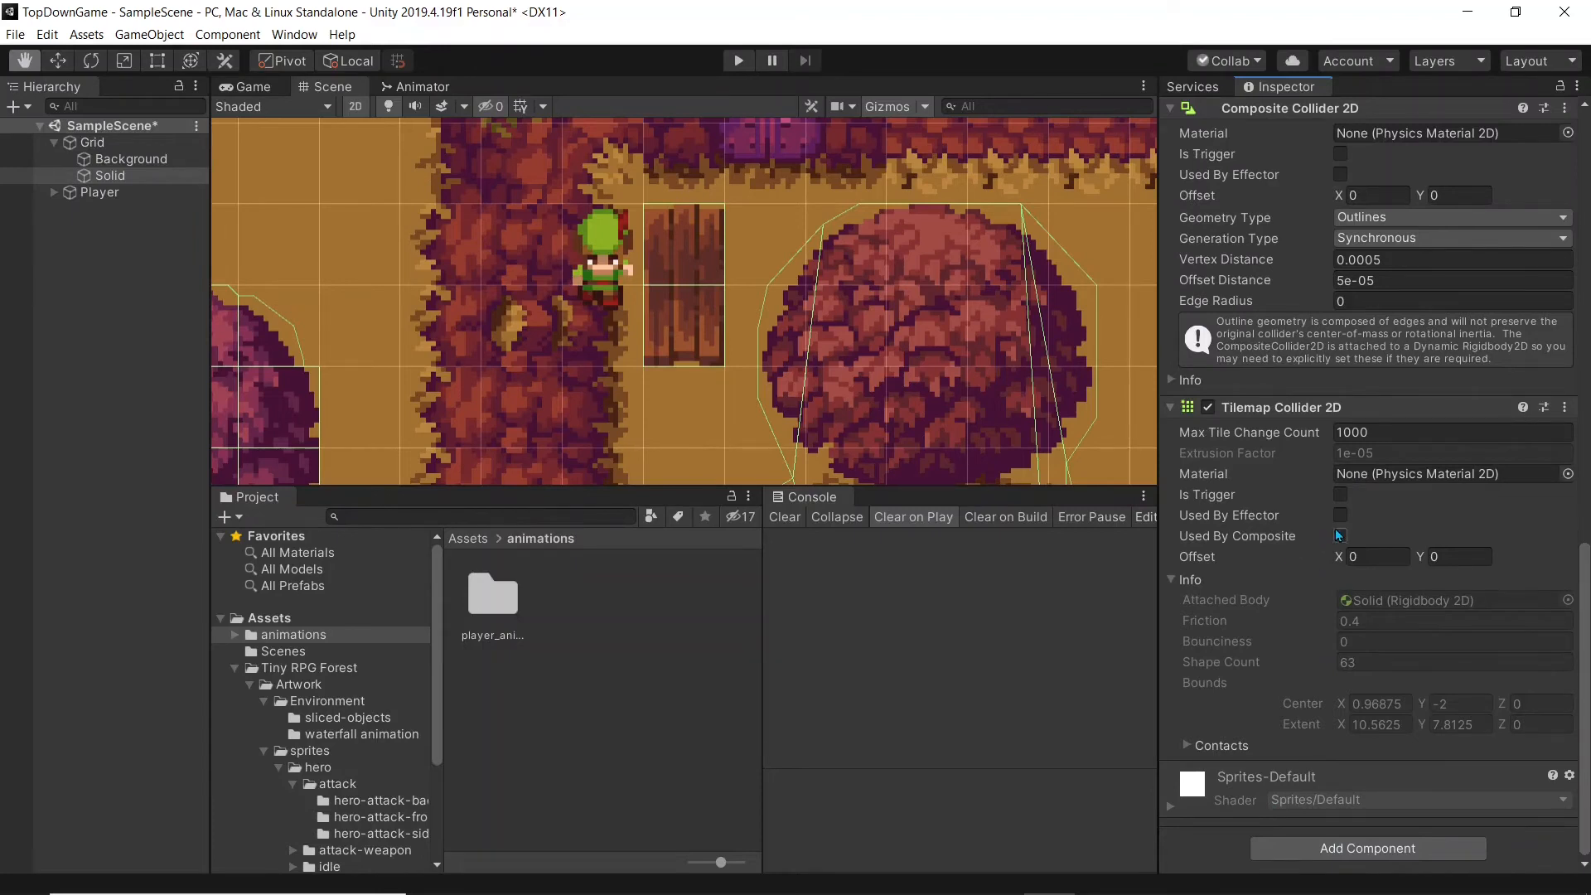
scroll(1364, 563, up, 10)
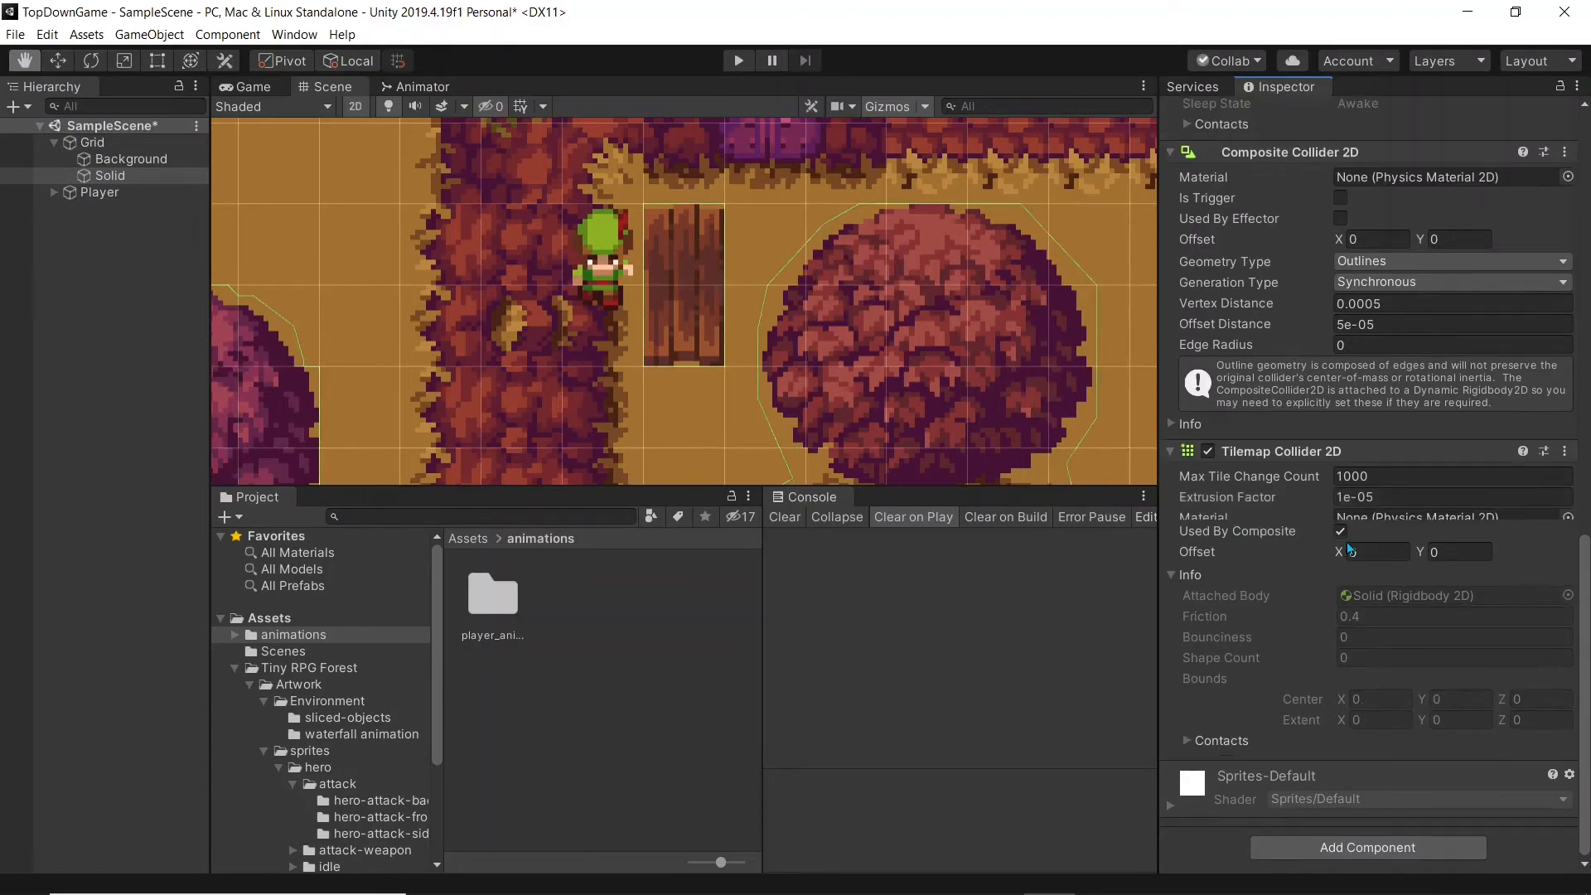
scroll(1380, 572, down, 4)
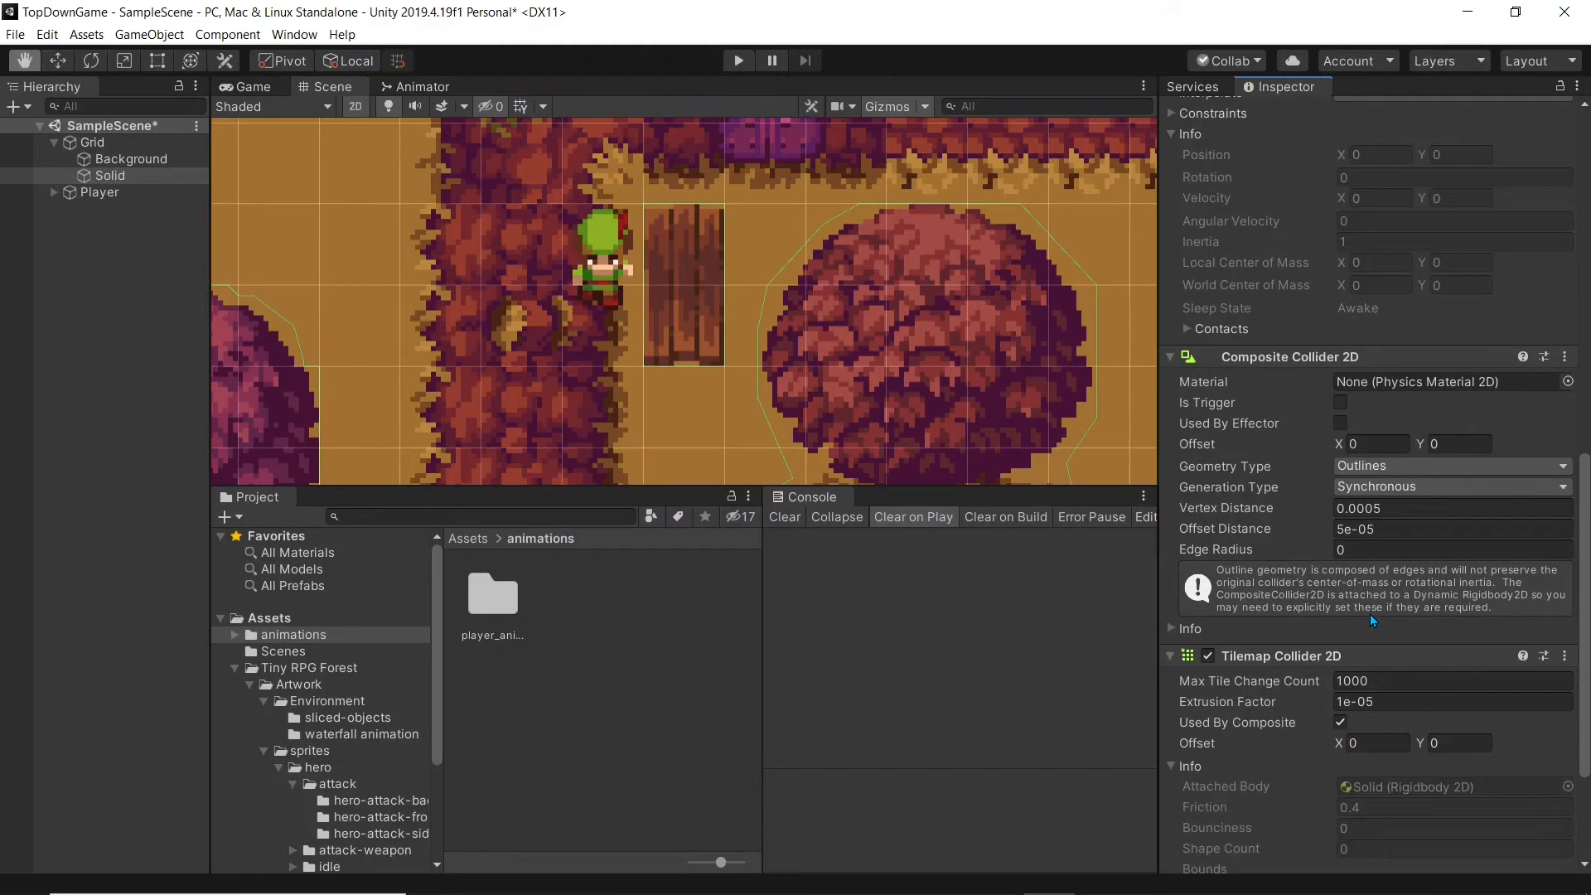
- On the Solid tilemap, set the Composite Collider 2D geometry type to Polygons and the Rigidbody 2D body type to Kinematic
click(1379, 473)
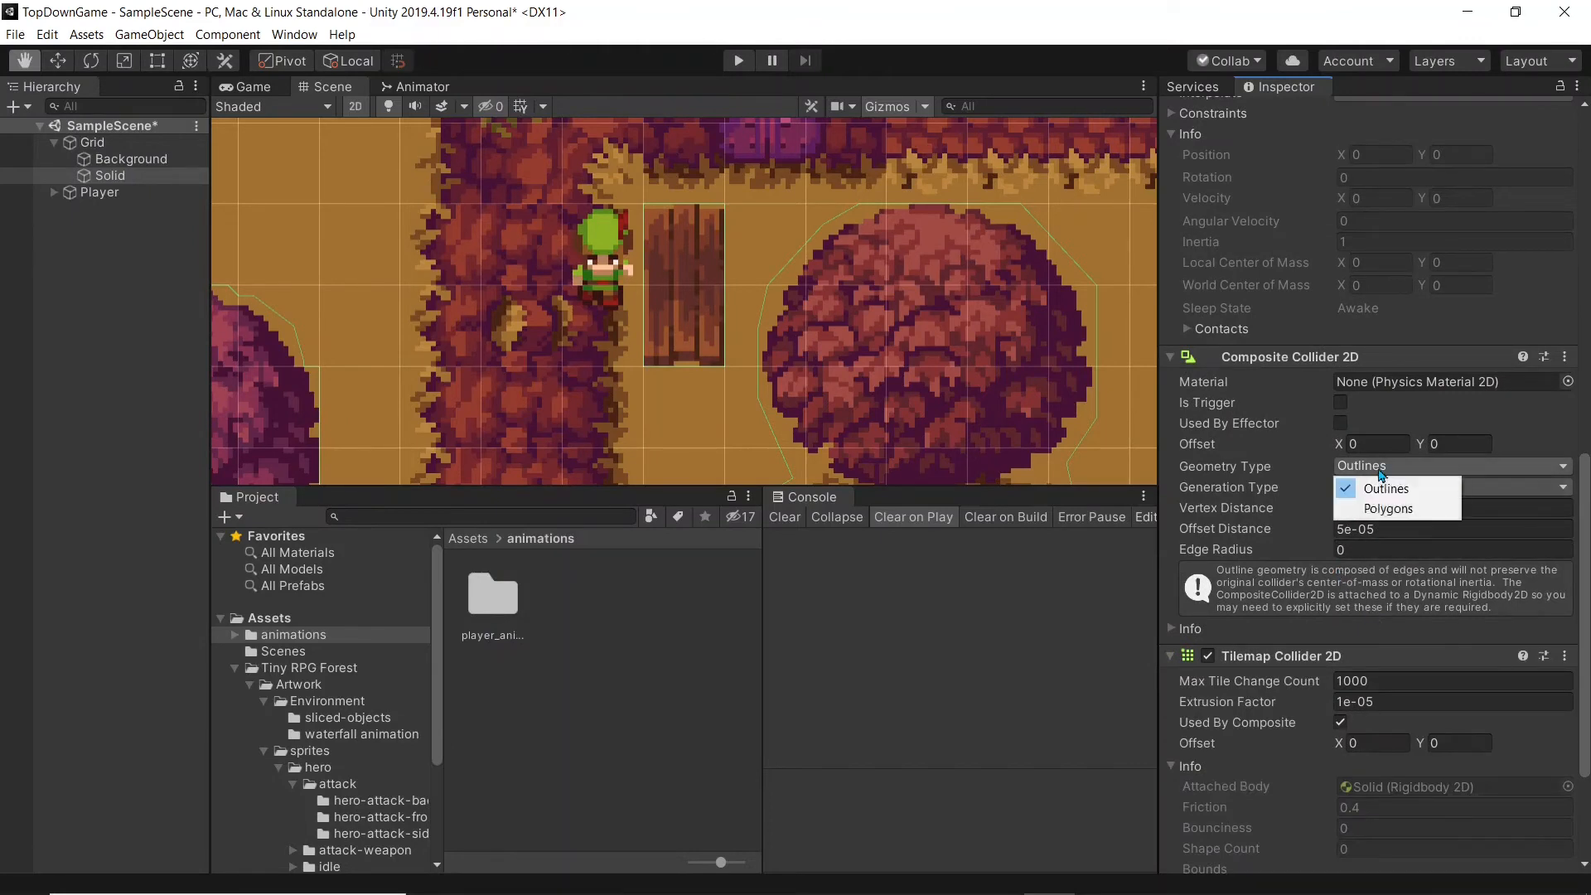
click(1382, 508)
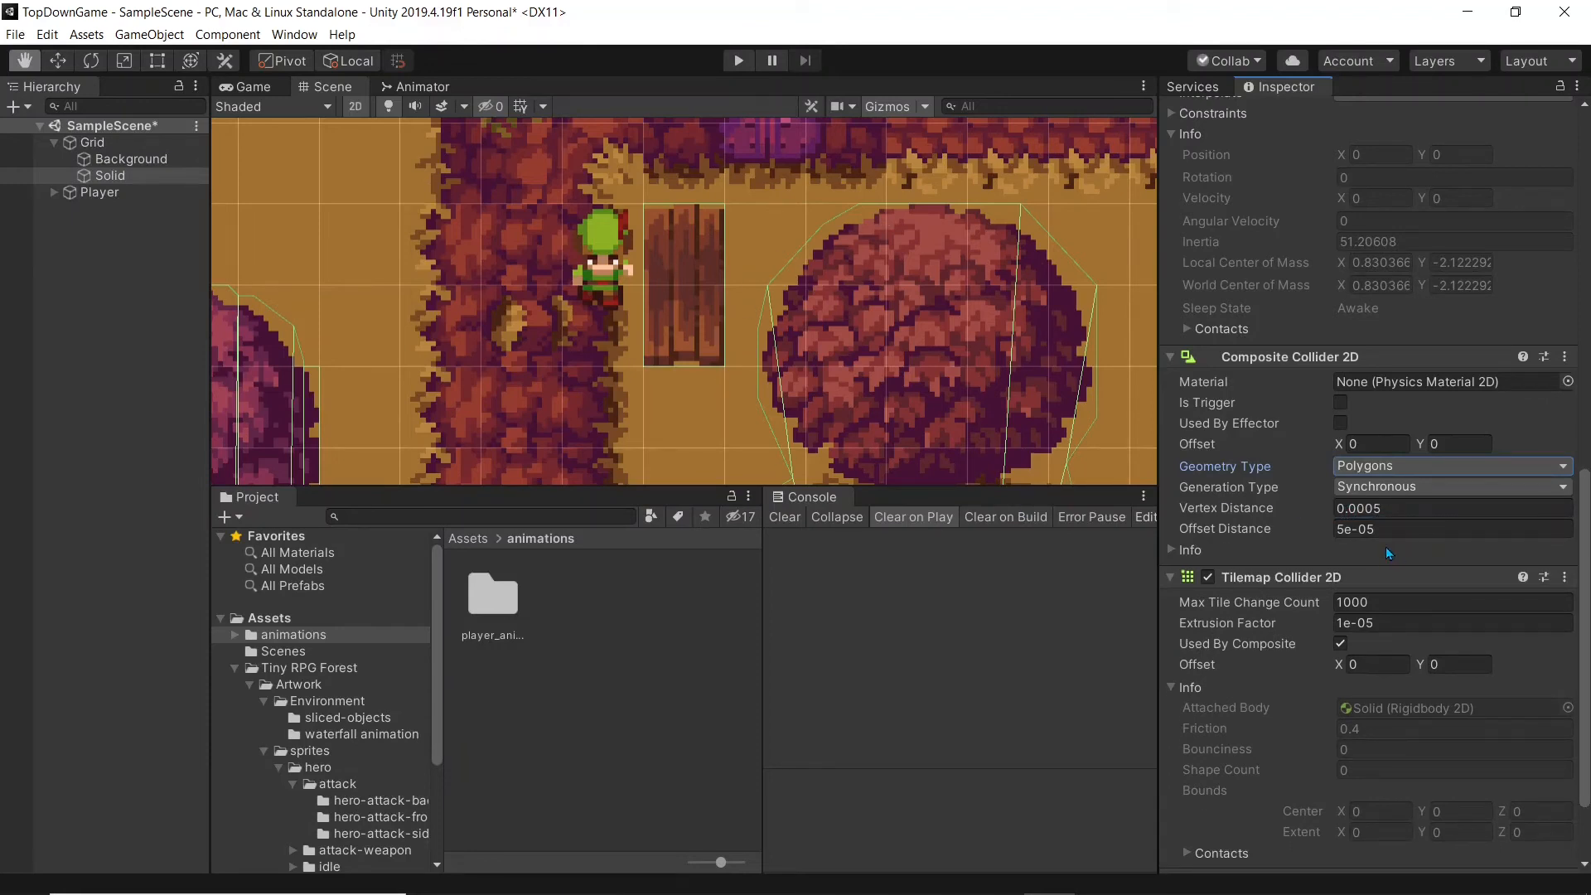
scroll(1385, 560, up, 3)
scroll(1383, 563, up, 4)
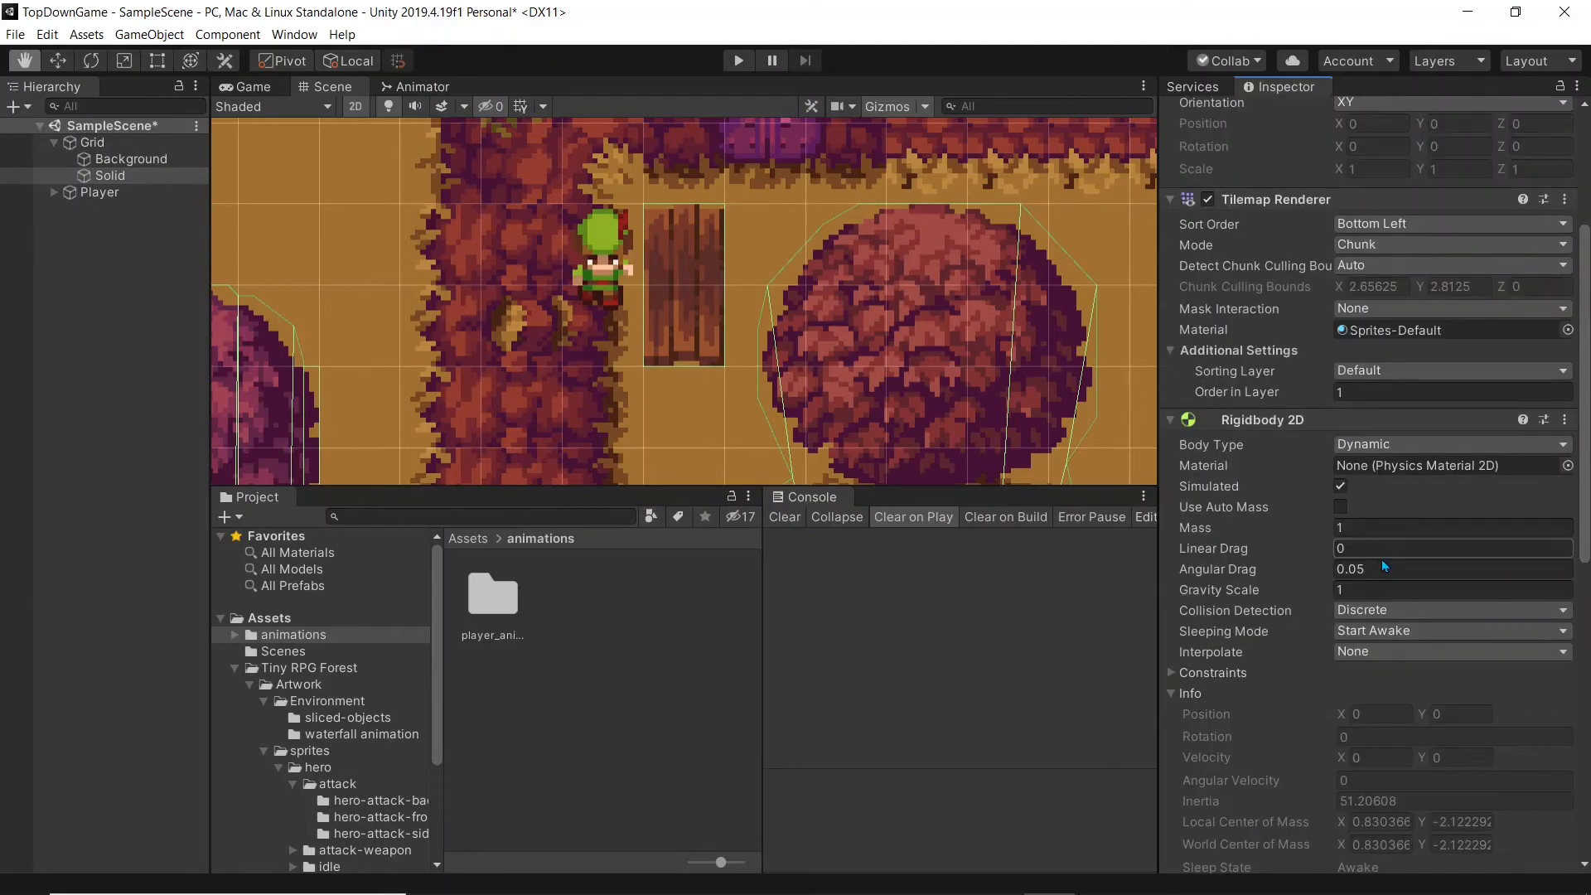
scroll(1285, 633, down, 4)
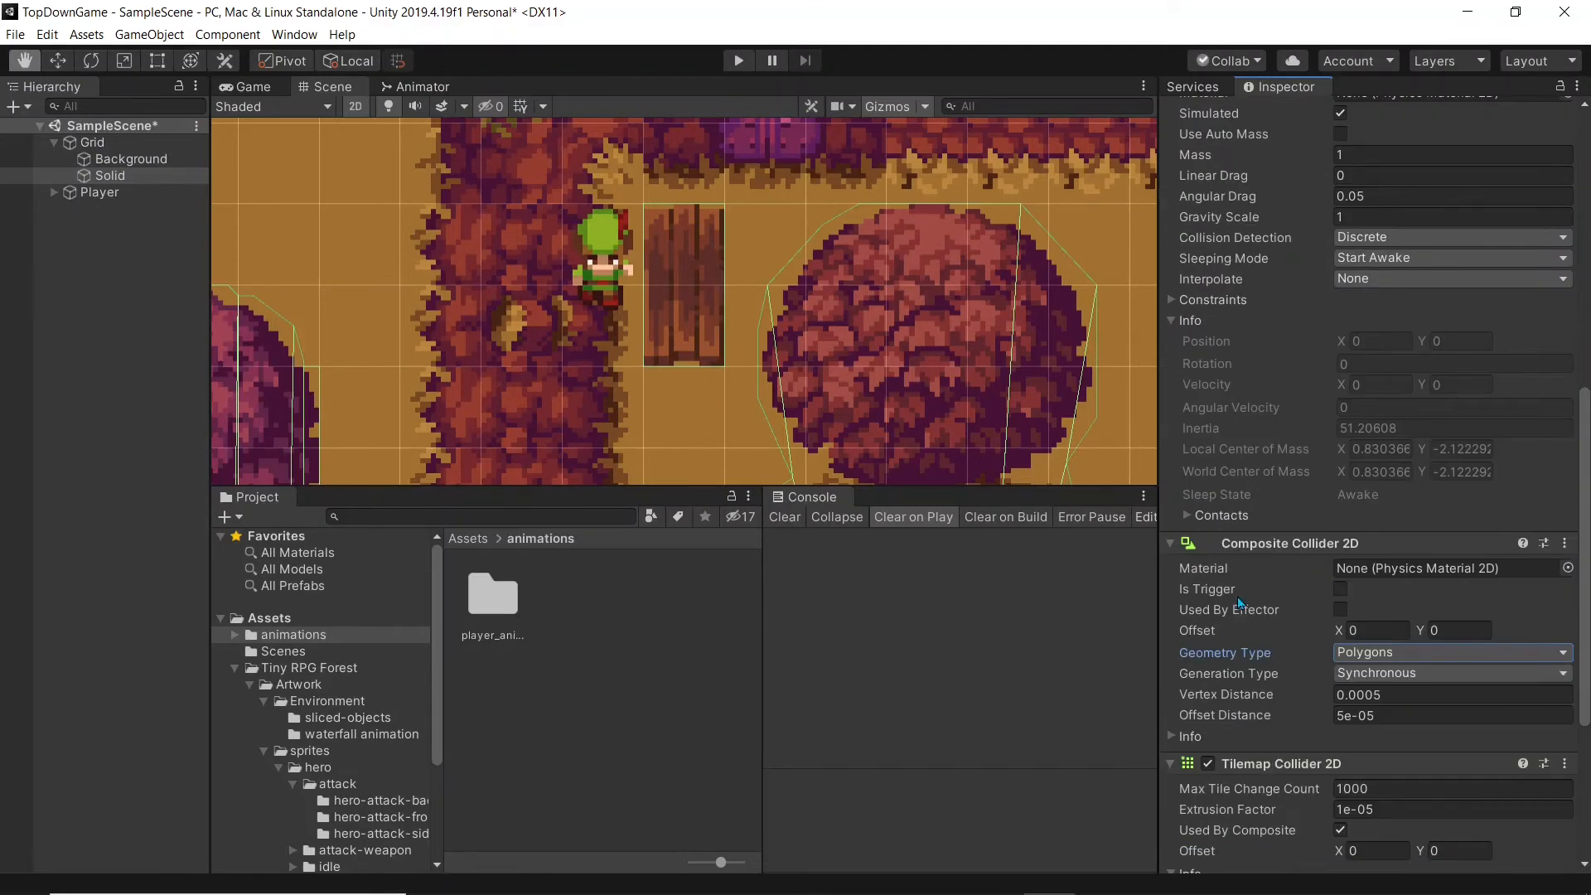
scroll(1258, 645, up, 3)
click(1376, 261)
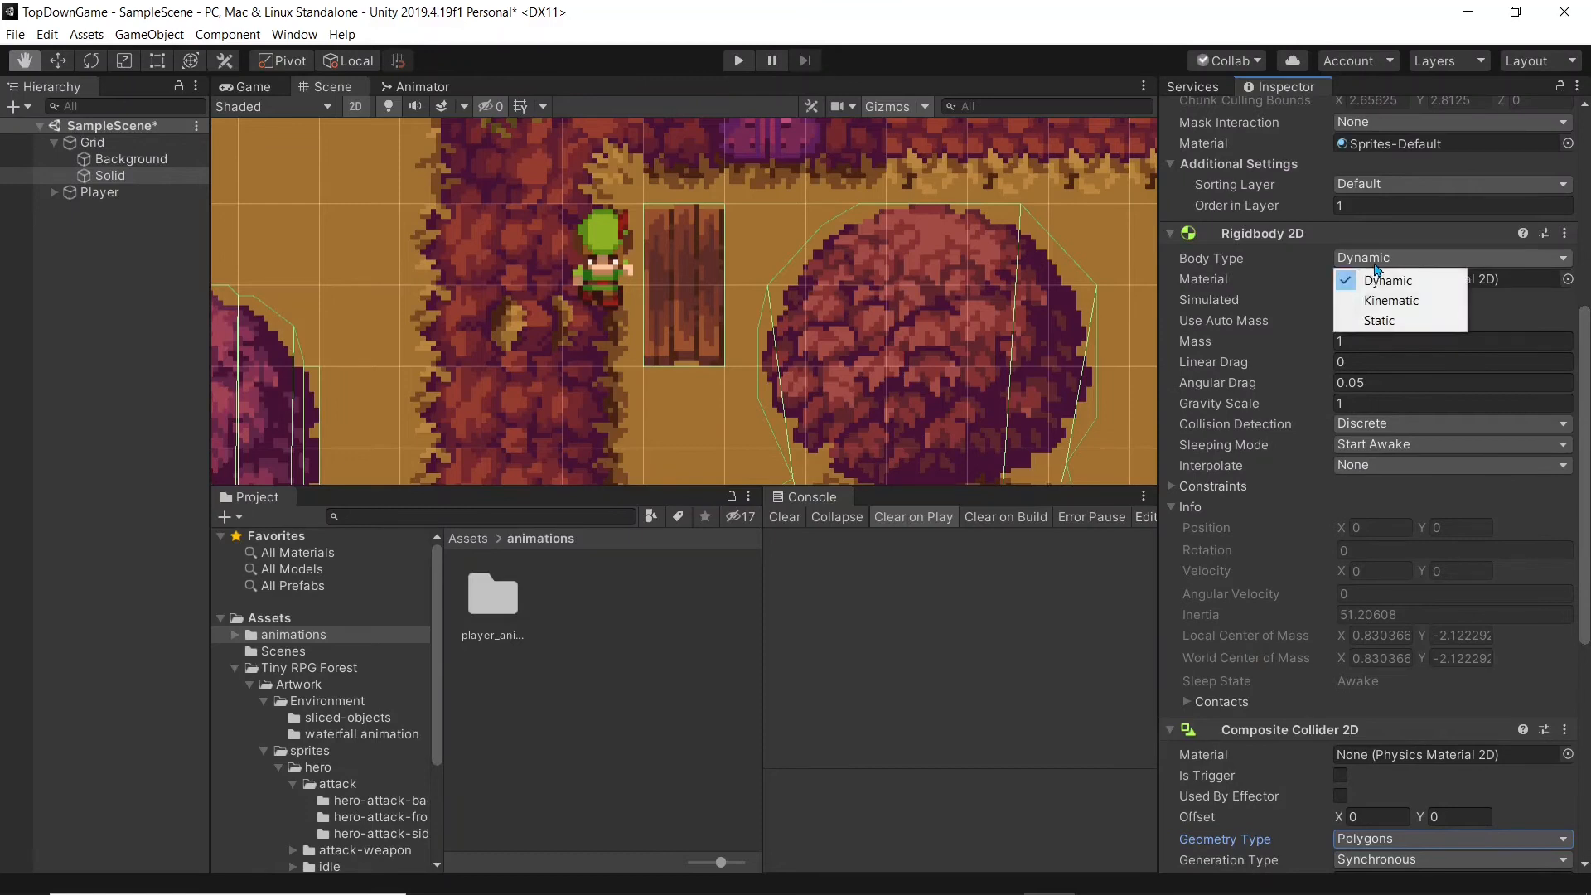
click(1380, 303)
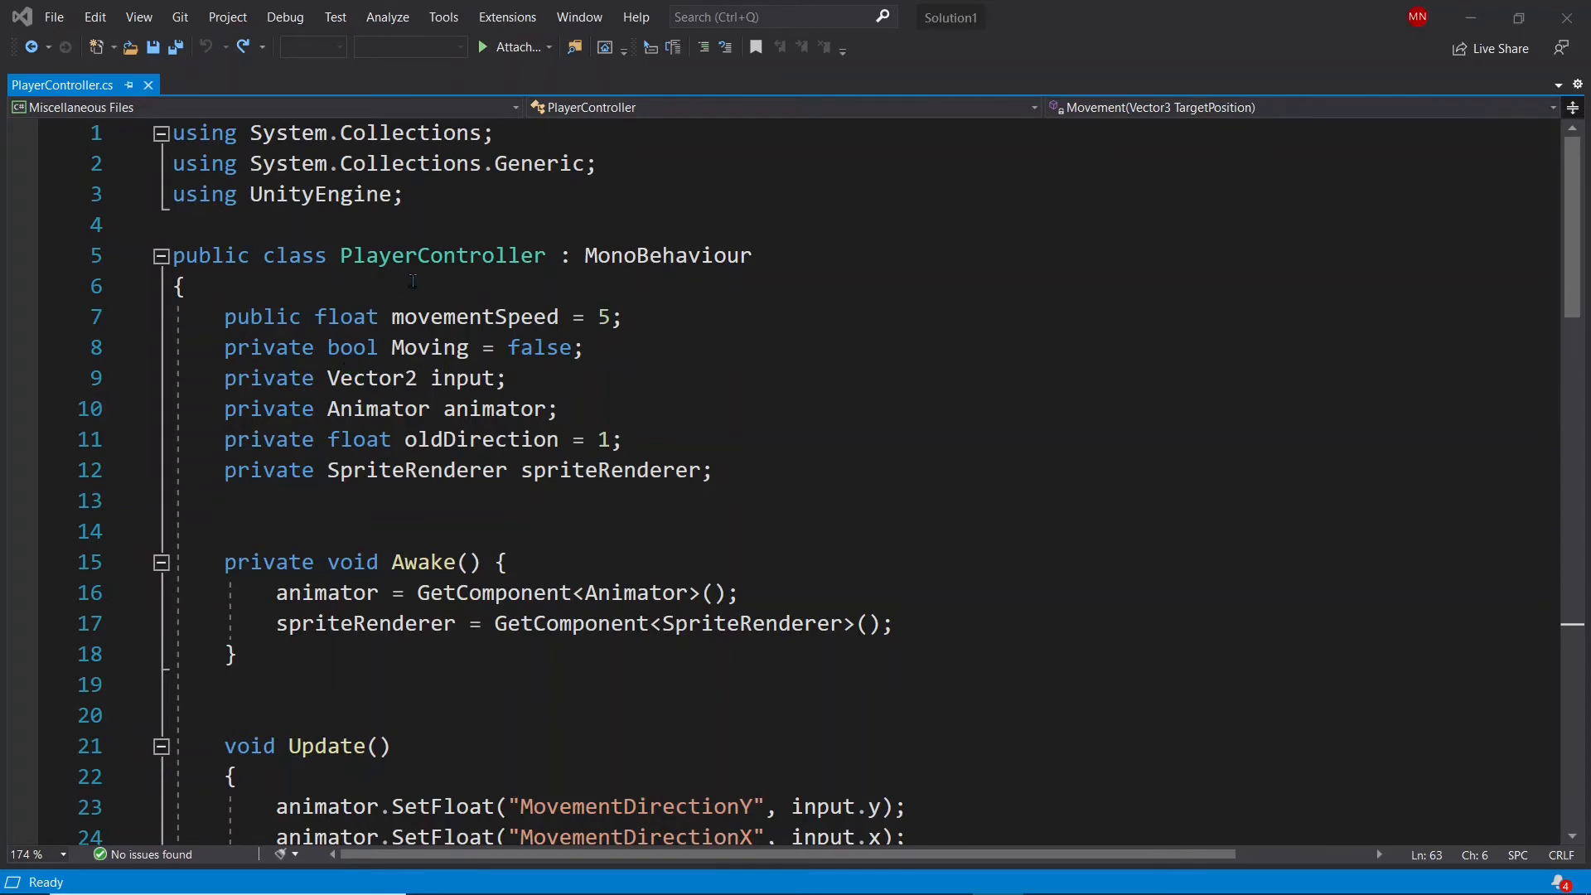
- In PlayerController.cs in Visual Studio, declare the method "private bool Blocked(Vector3 TargetPosition)" with a brace block below the Movement coroutine
scroll(414, 283, down, 6)
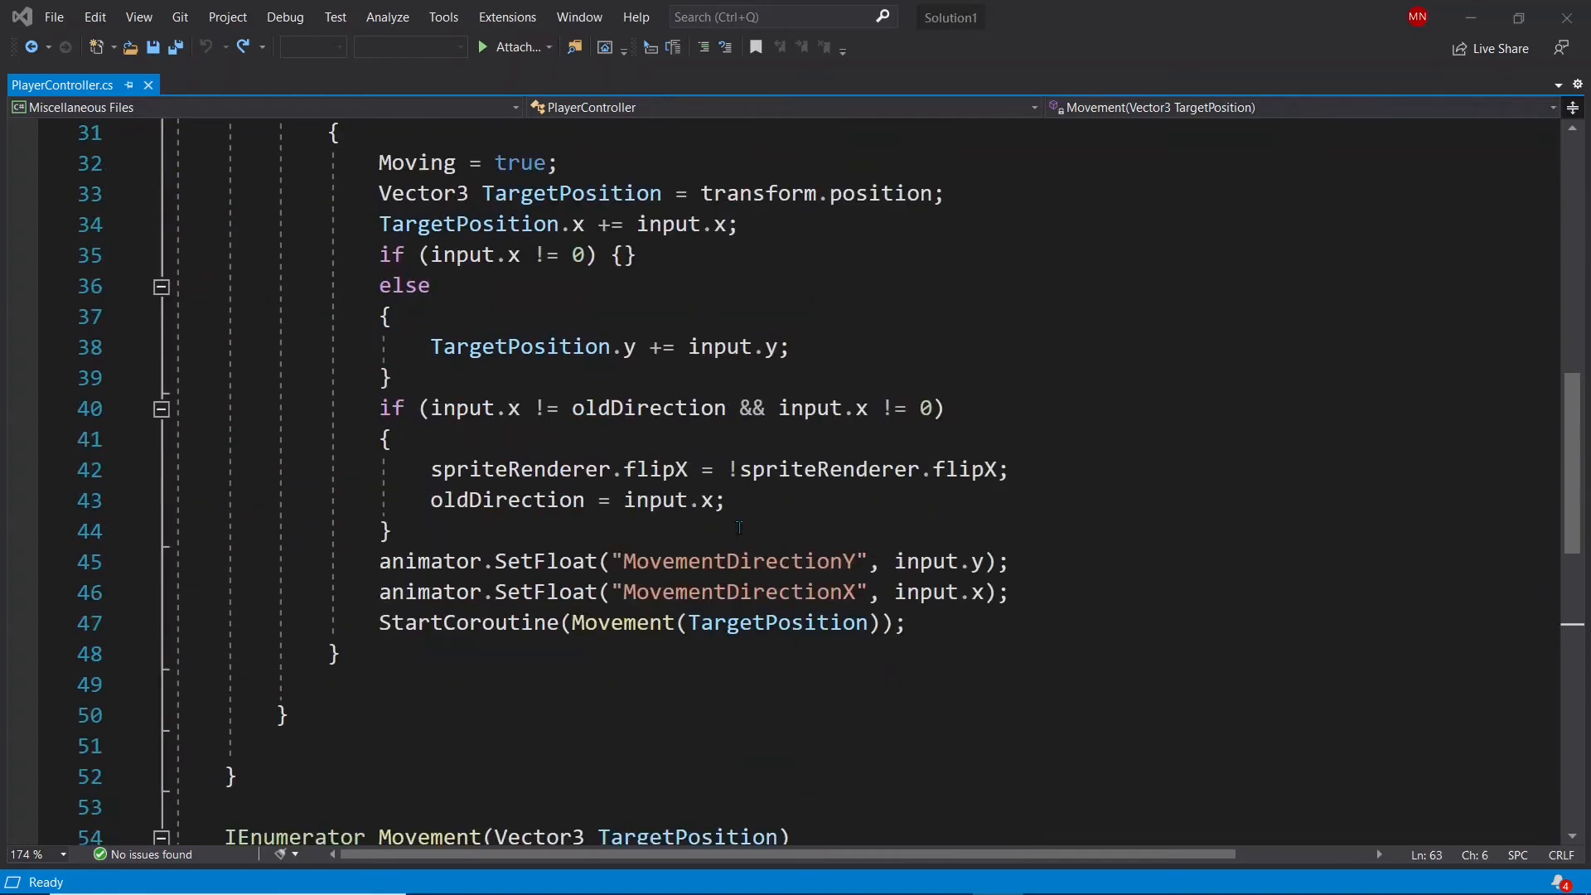
scroll(997, 702, down, 1)
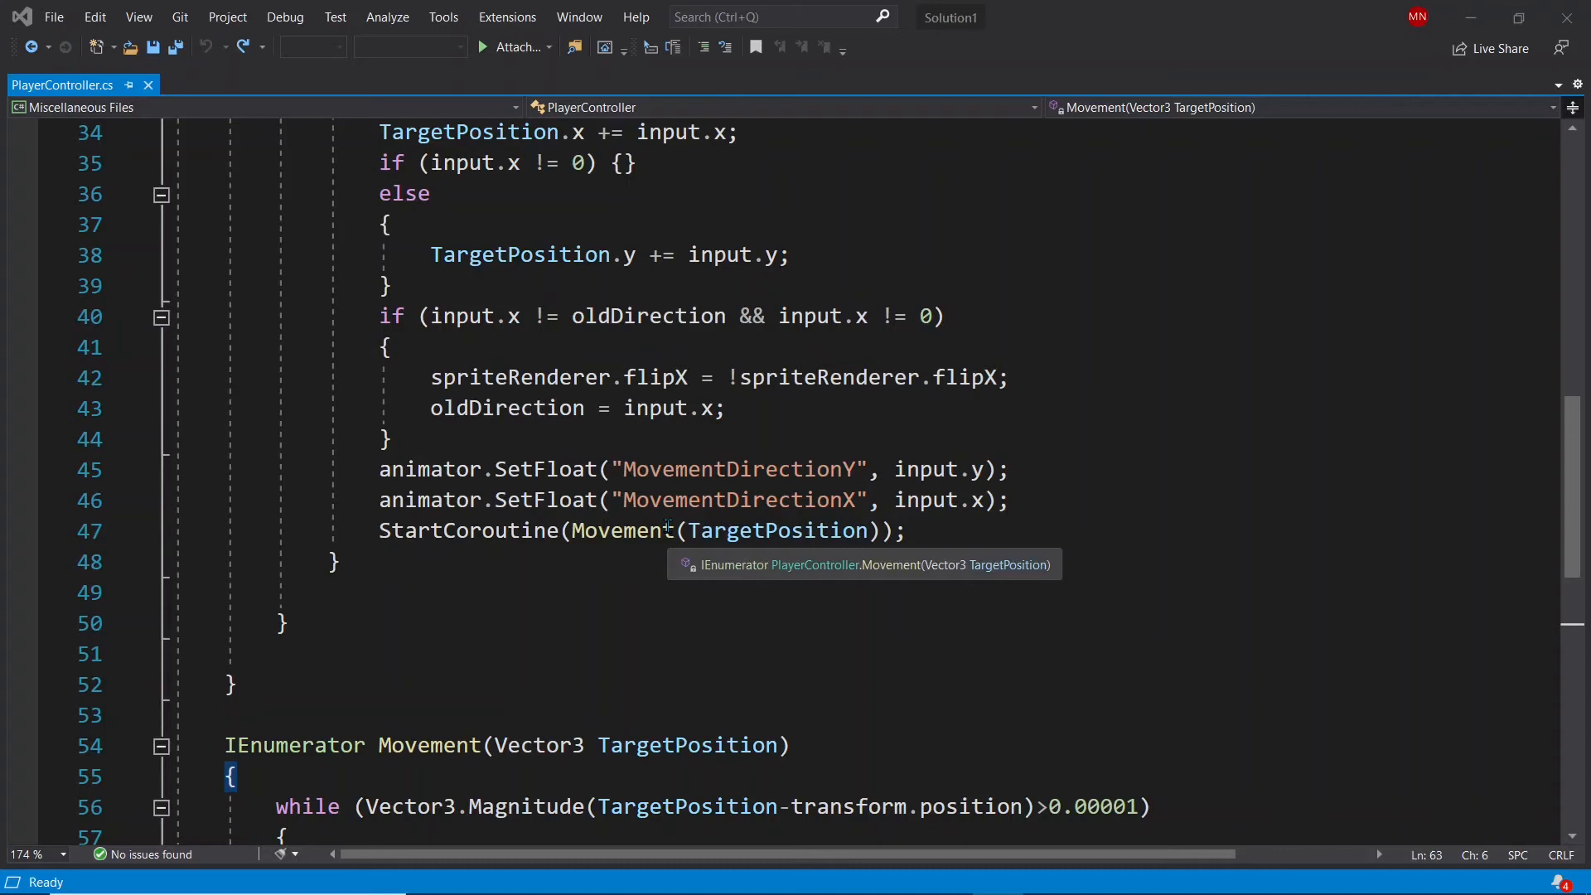
scroll(522, 726, down, 6)
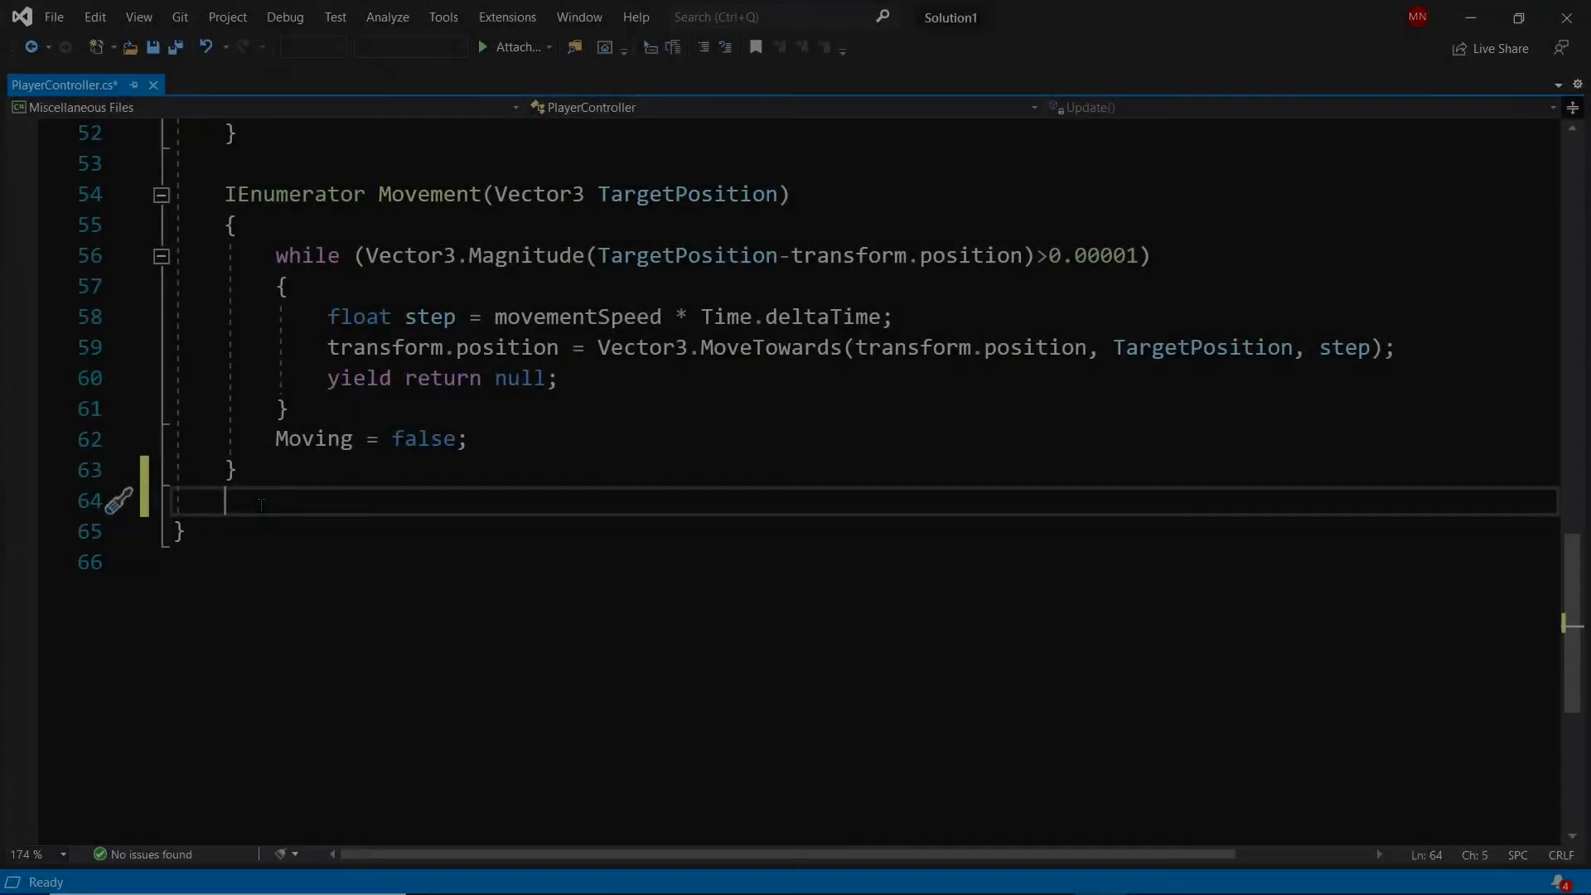
text(private bool Block)
text(ed(Vector3 TargetPosition))
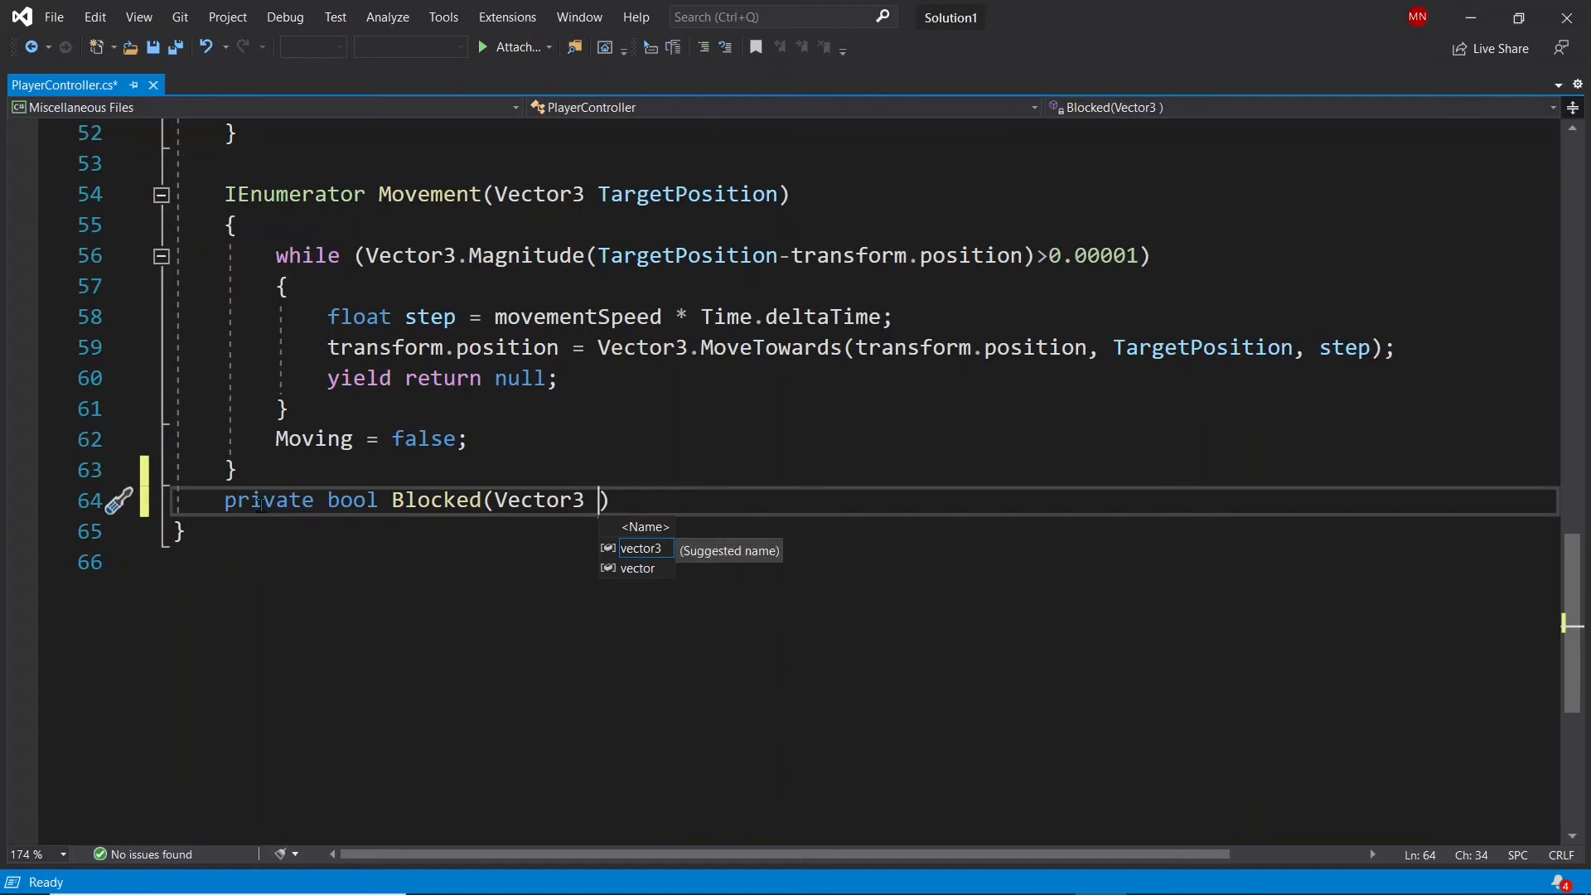
key(Return)
text({)
key(Return)
- Inside Blocked, add the condition "if (Physics2D.OverlapCircle(TargetPosition, 0.25f, Solid))" with an empty brace block
text(if (Physics)
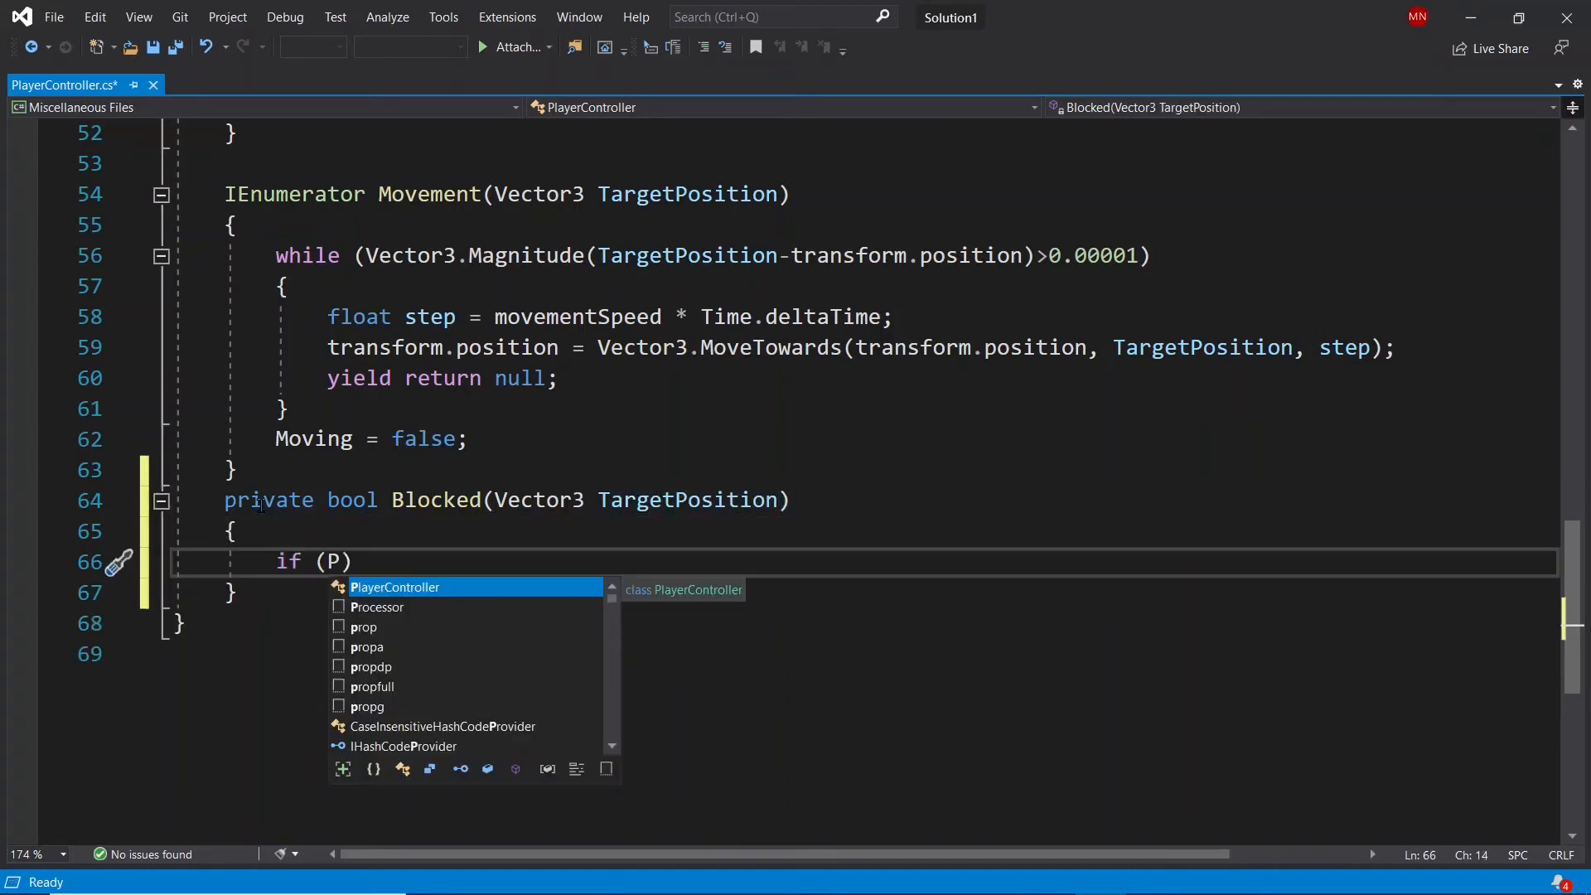
key(Escape)
text(2D.OverlapCircle(TargetPosition)
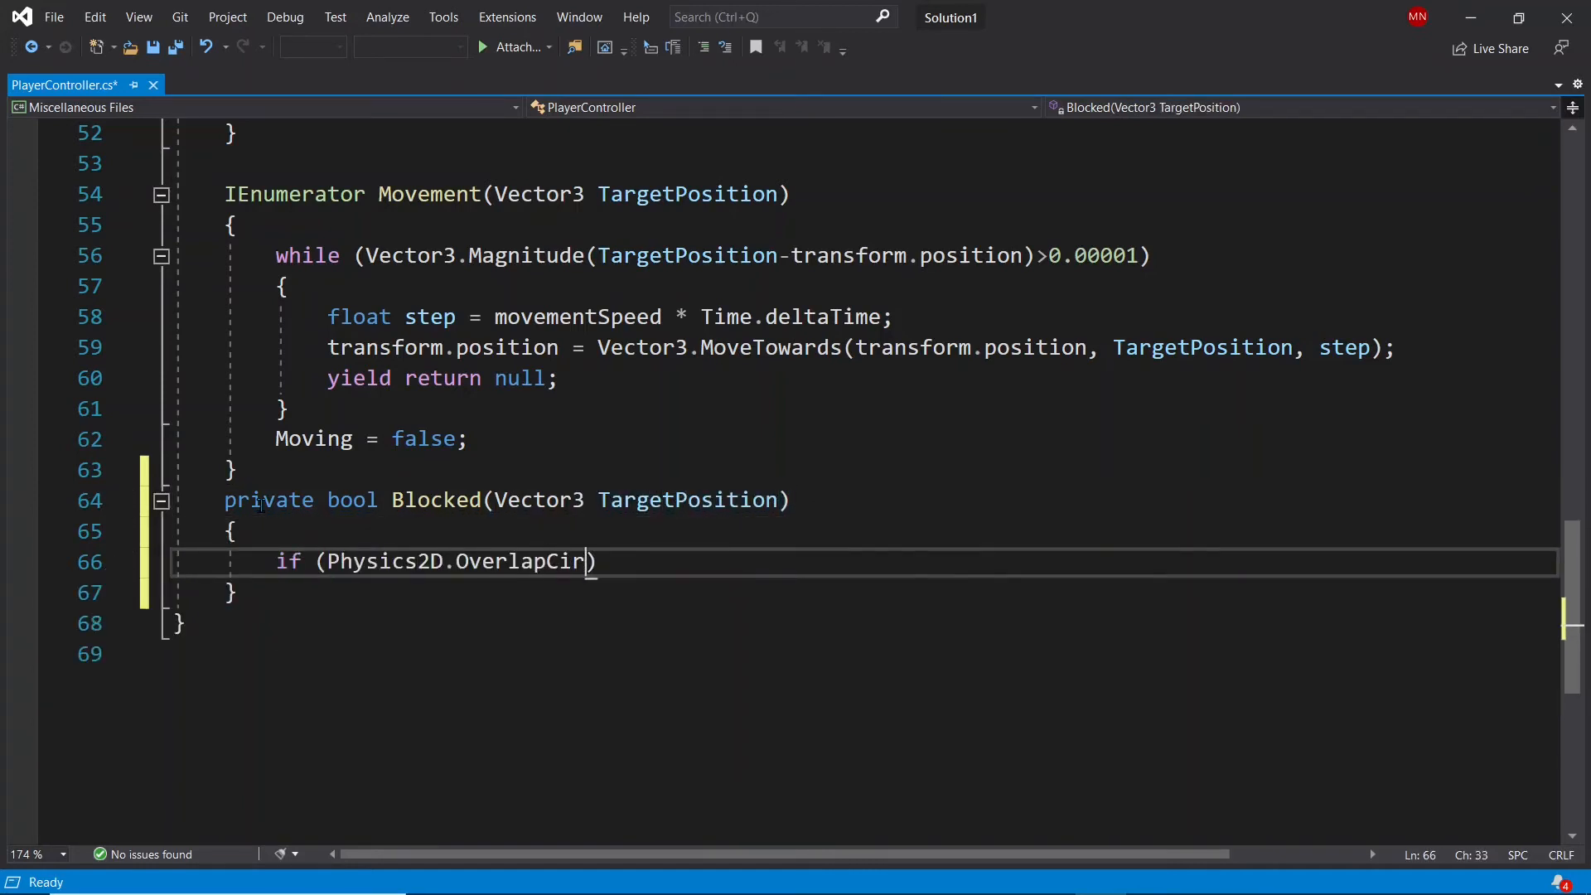
text(, 0.4f)
key(BackSpace)
key(BackSpace)
text(25f, Solid)))
key(Return)
text({)
key(Return)
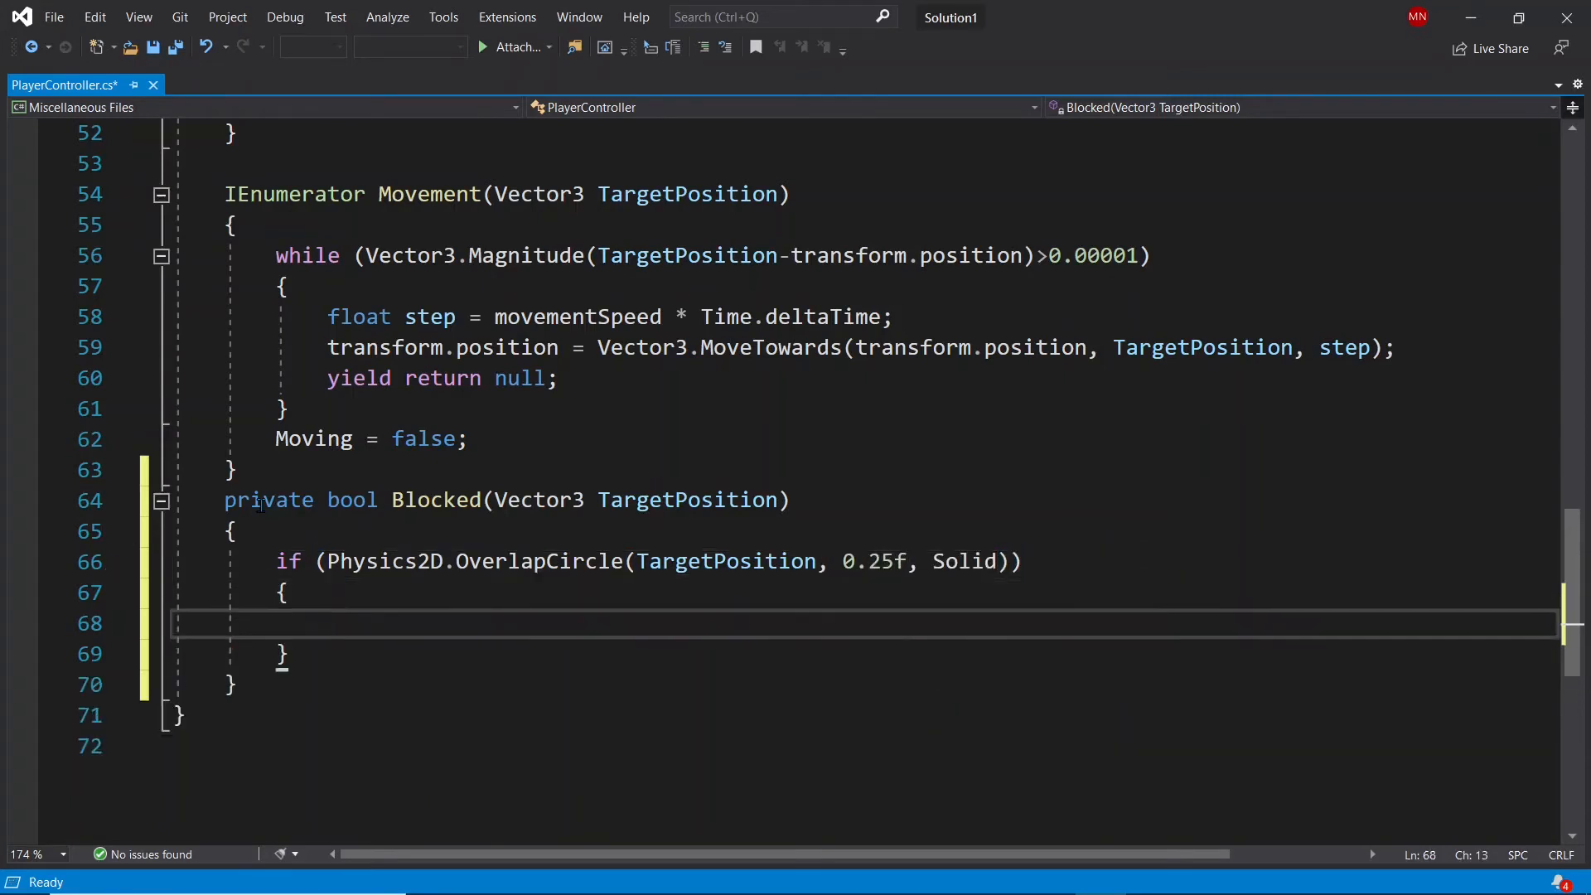
- Make Blocked return true inside the if block, add an else block that returns false, and save the script
text(return true;)
key(Down)
key(Return)
text(return f)
key(BackSpace)
key(BackSpace)
key(BackSpace)
key(BackSpace)
key(BackSpace)
key(BackSpace)
key(BackSpace)
key(BackSpace)
text(else)
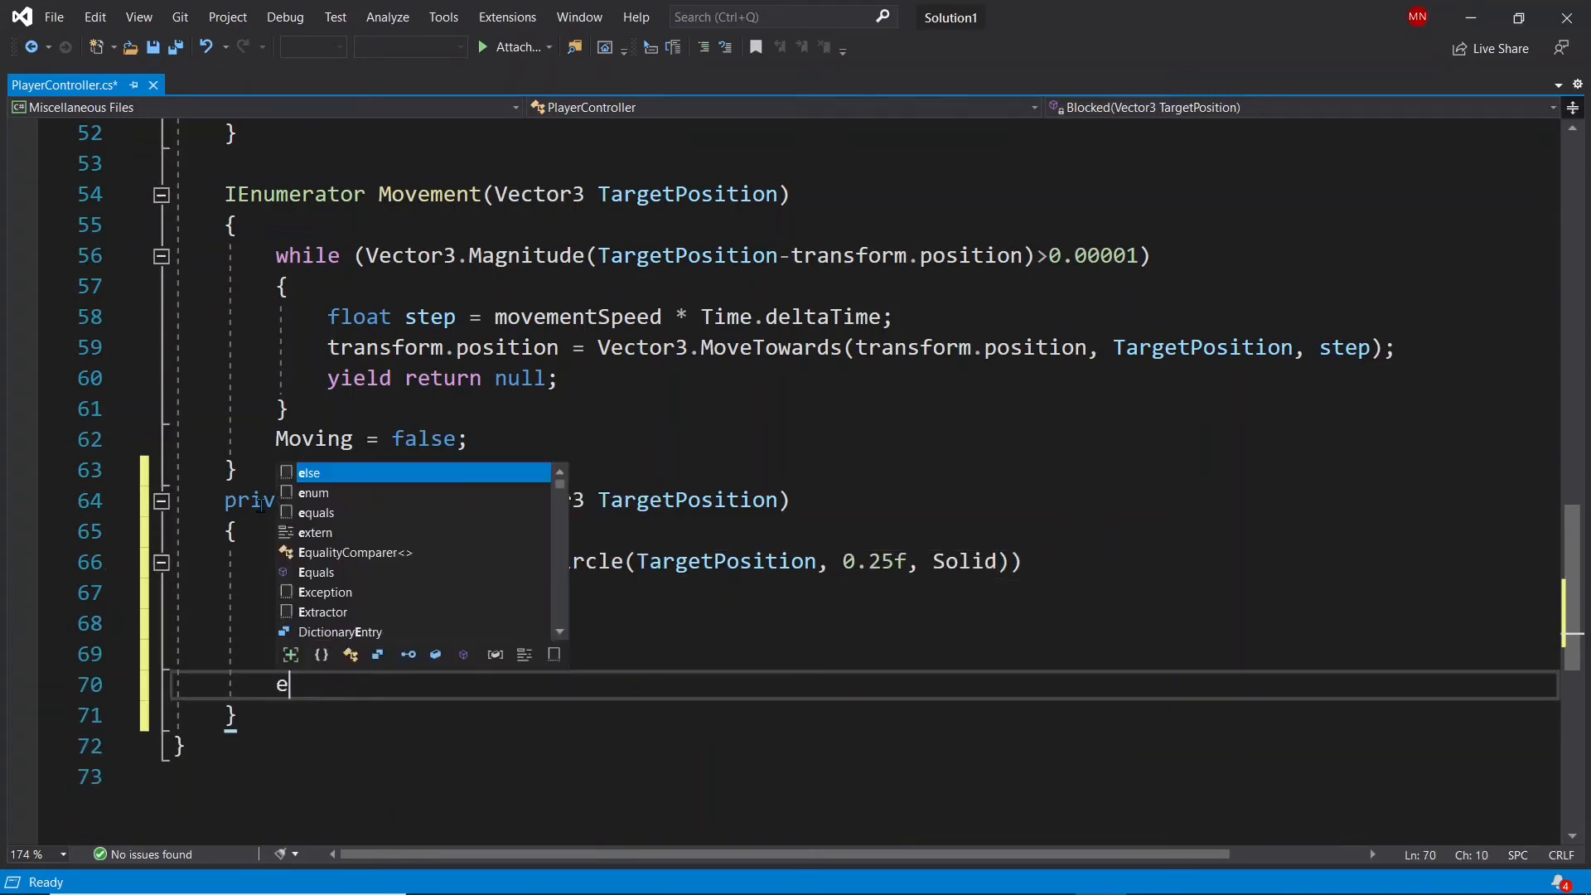
key(Return)
text({)
key(Return)
text(return false)
- In Update, add "if (Blocked(TargetPosition)) { }" directly below the two animator.SetFloat lines
scroll(259, 505, up, 5)
click(1069, 408)
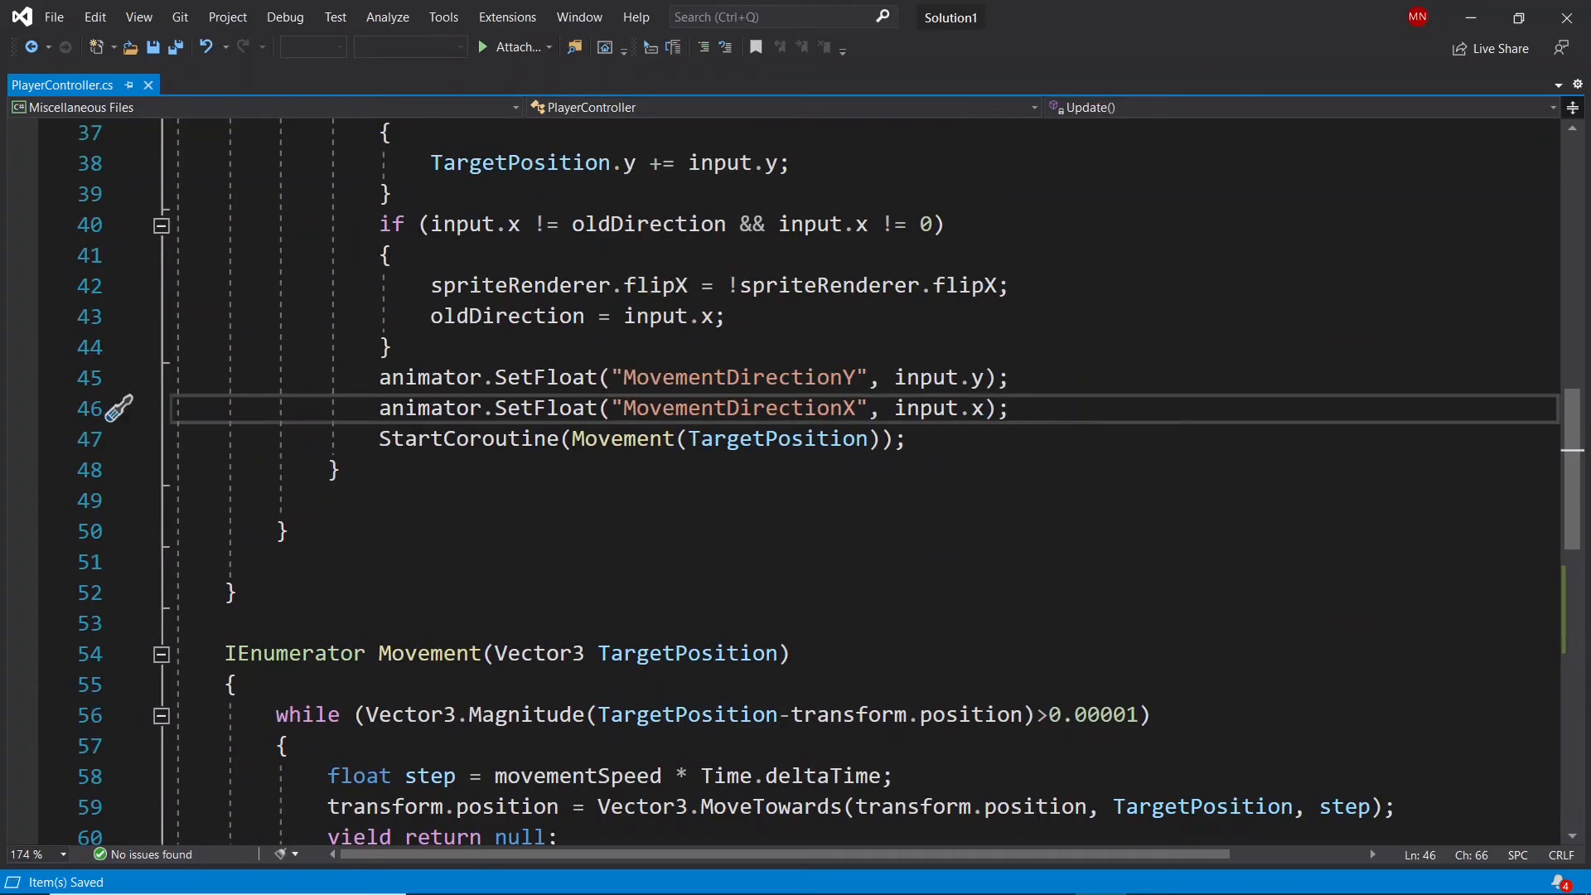
scroll(1069, 464, up, 1)
key(Return)
text(if (Blocked(TargetPosition)
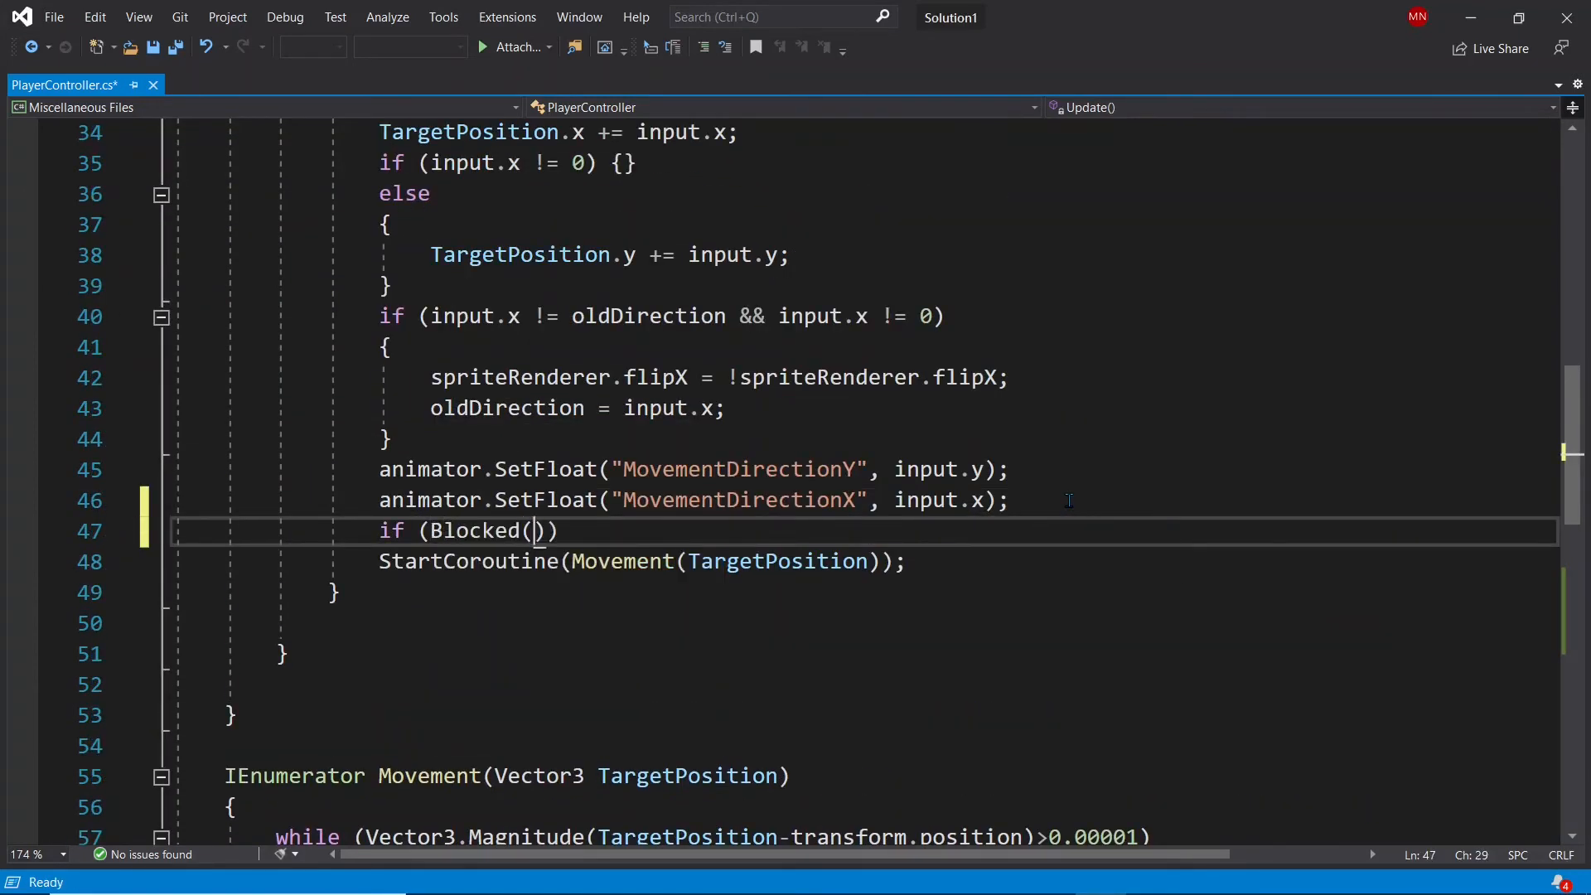
key(End)
text({ })
- Add an else block after the Blocked check that wraps "StartCoroutine(Movement(TargetPosition));" on the same line, and save the script
key(Return)
text(else { })
click(912, 591)
drag(380, 591, 75, 588)
key(BackSpace)
key(BackSpace)
key(BackSpace)
key(End)
text(})
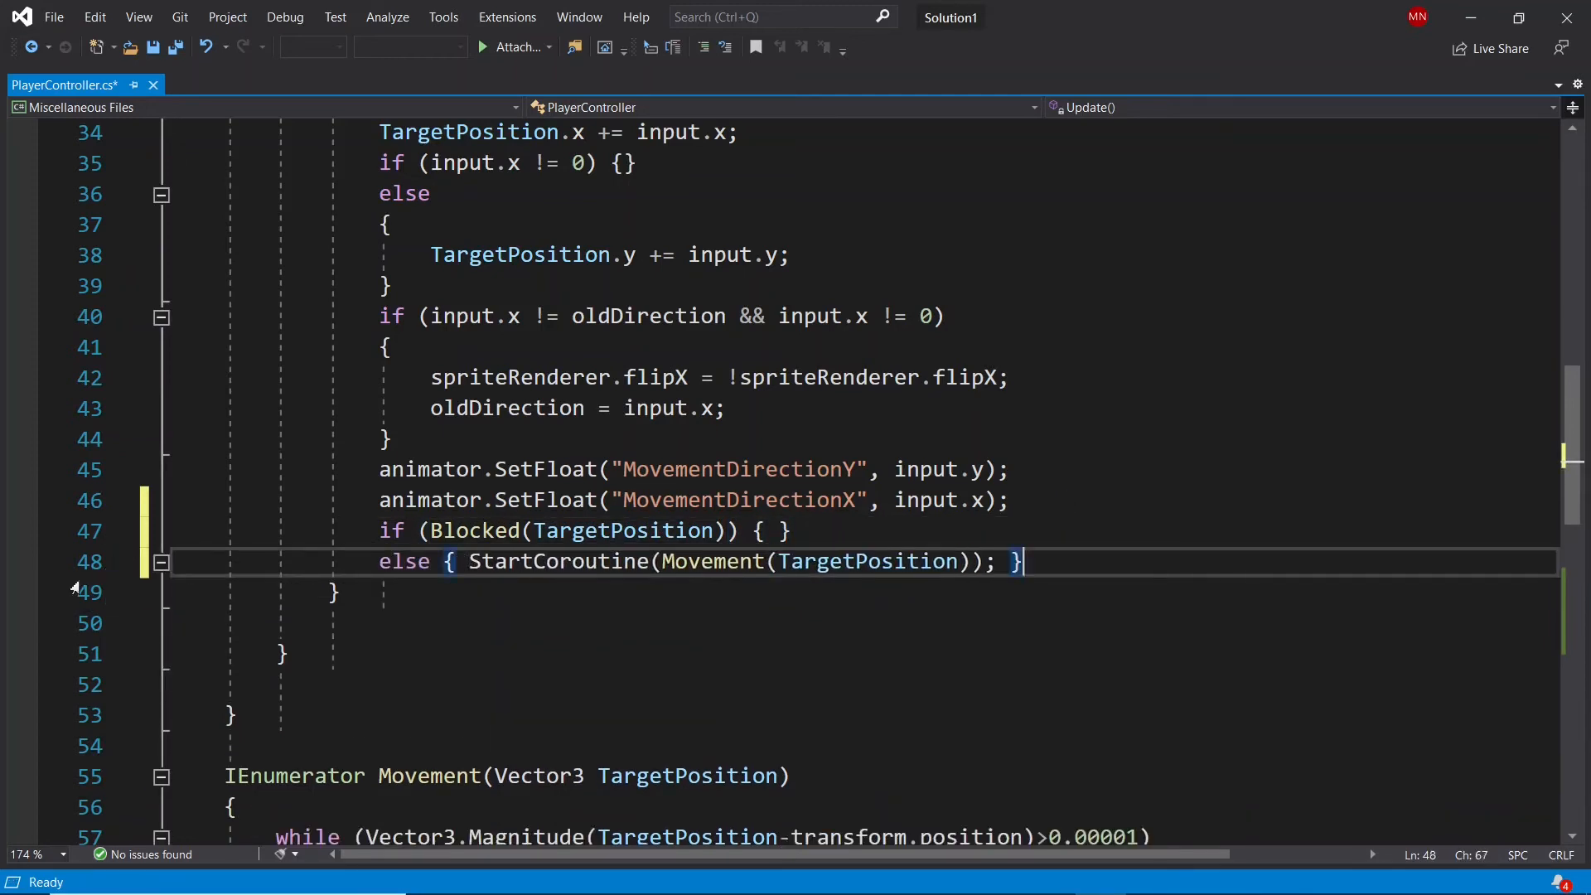
scroll(108, 564, down, 1)
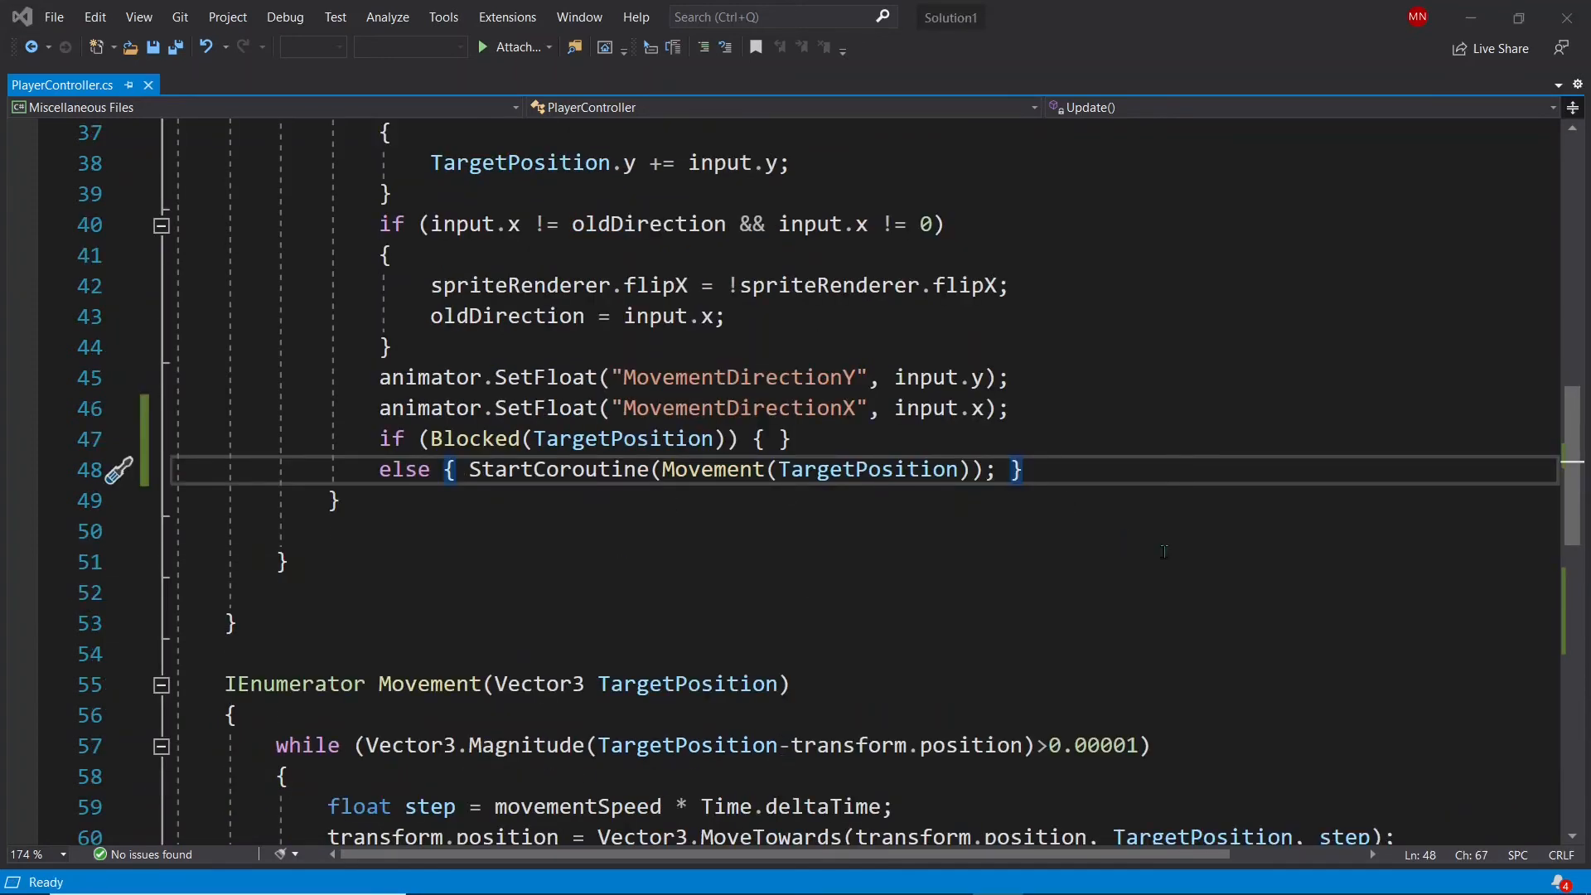
- Declare a "public LayerMask Solid" field below the Moving variable at the start of the PlayerController class
scroll(1165, 552, up, 12)
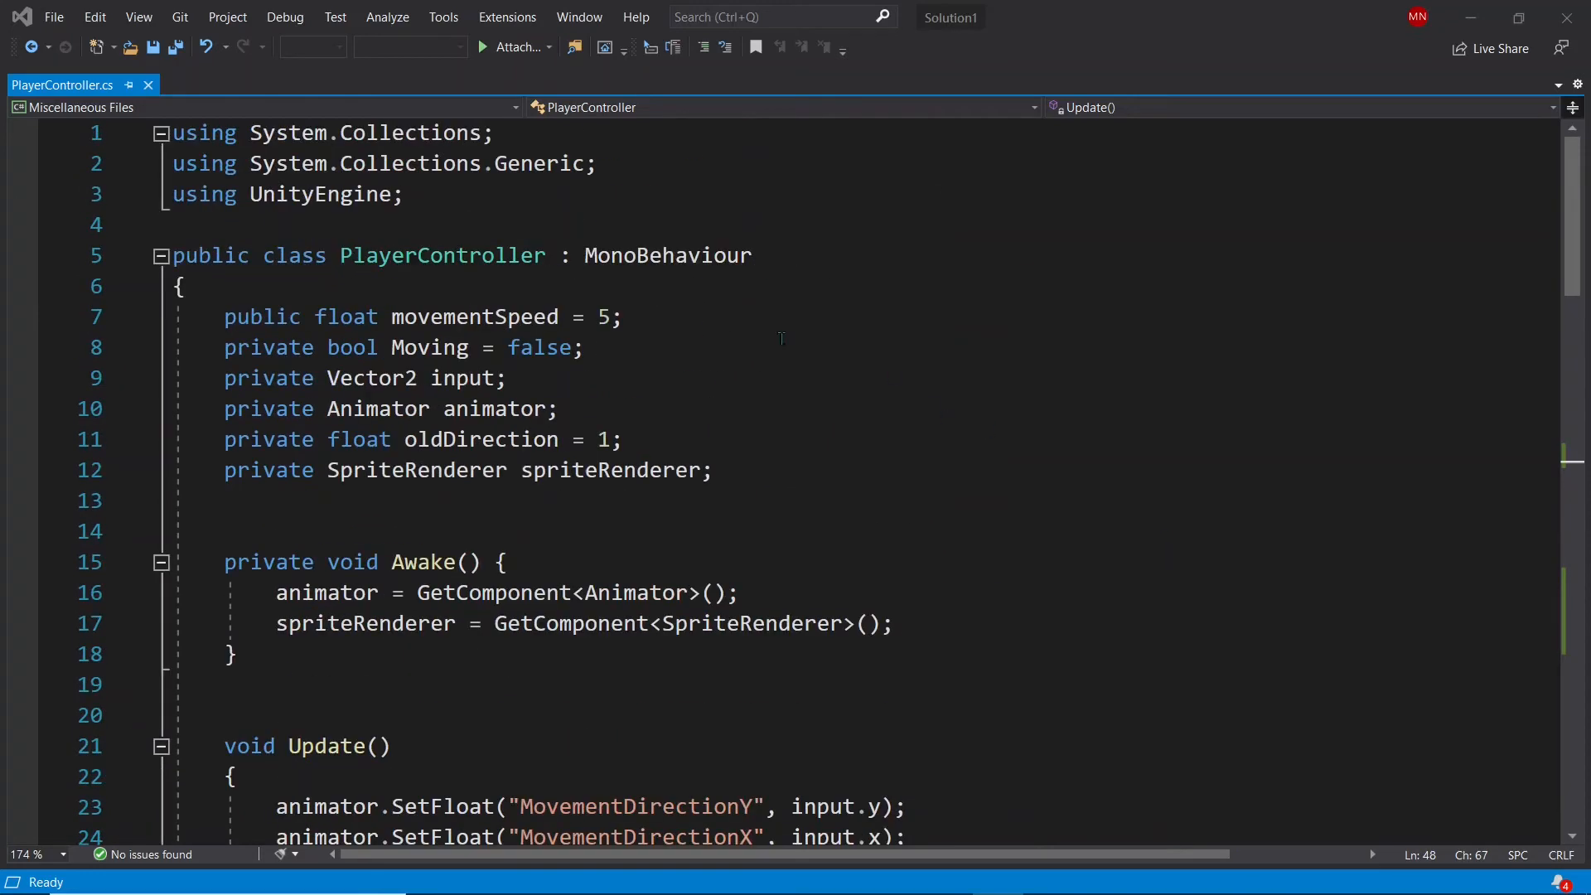
click(600, 342)
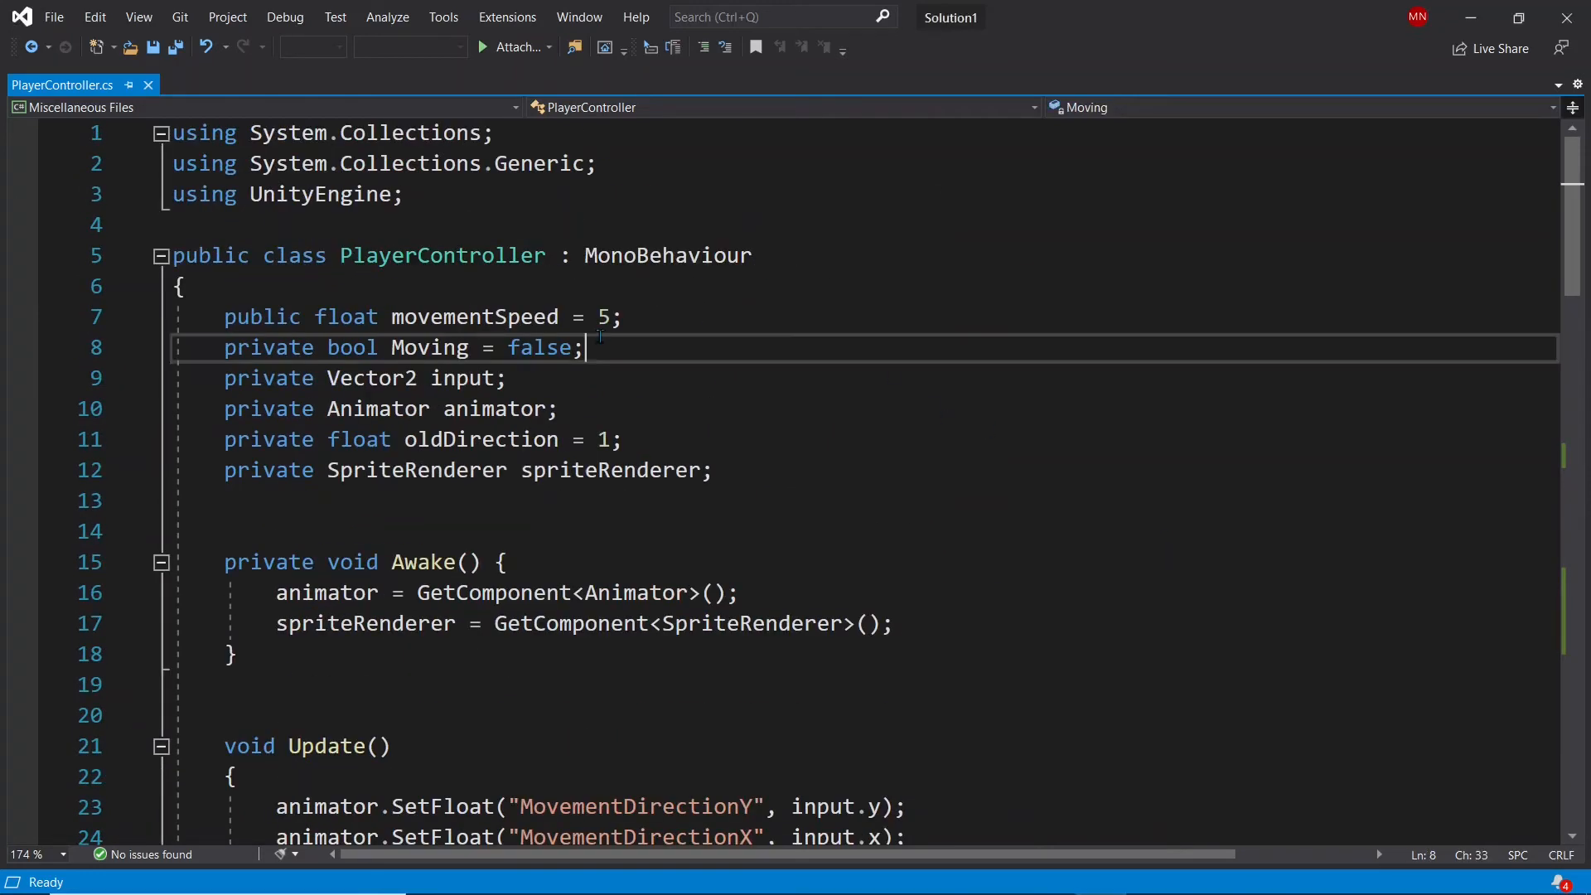
key(Return)
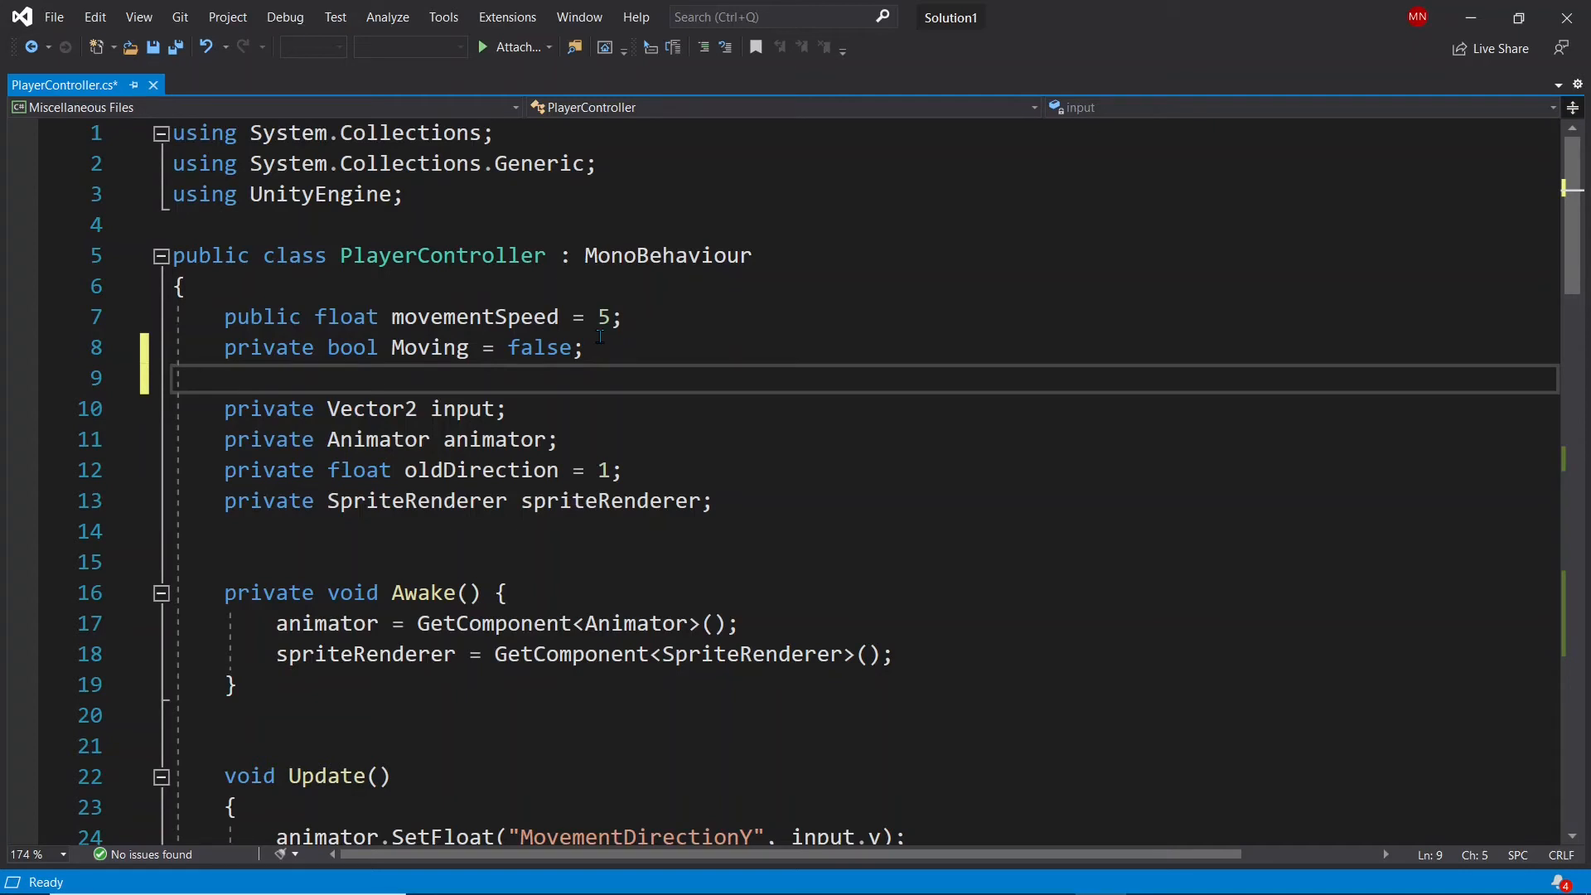
text(p)
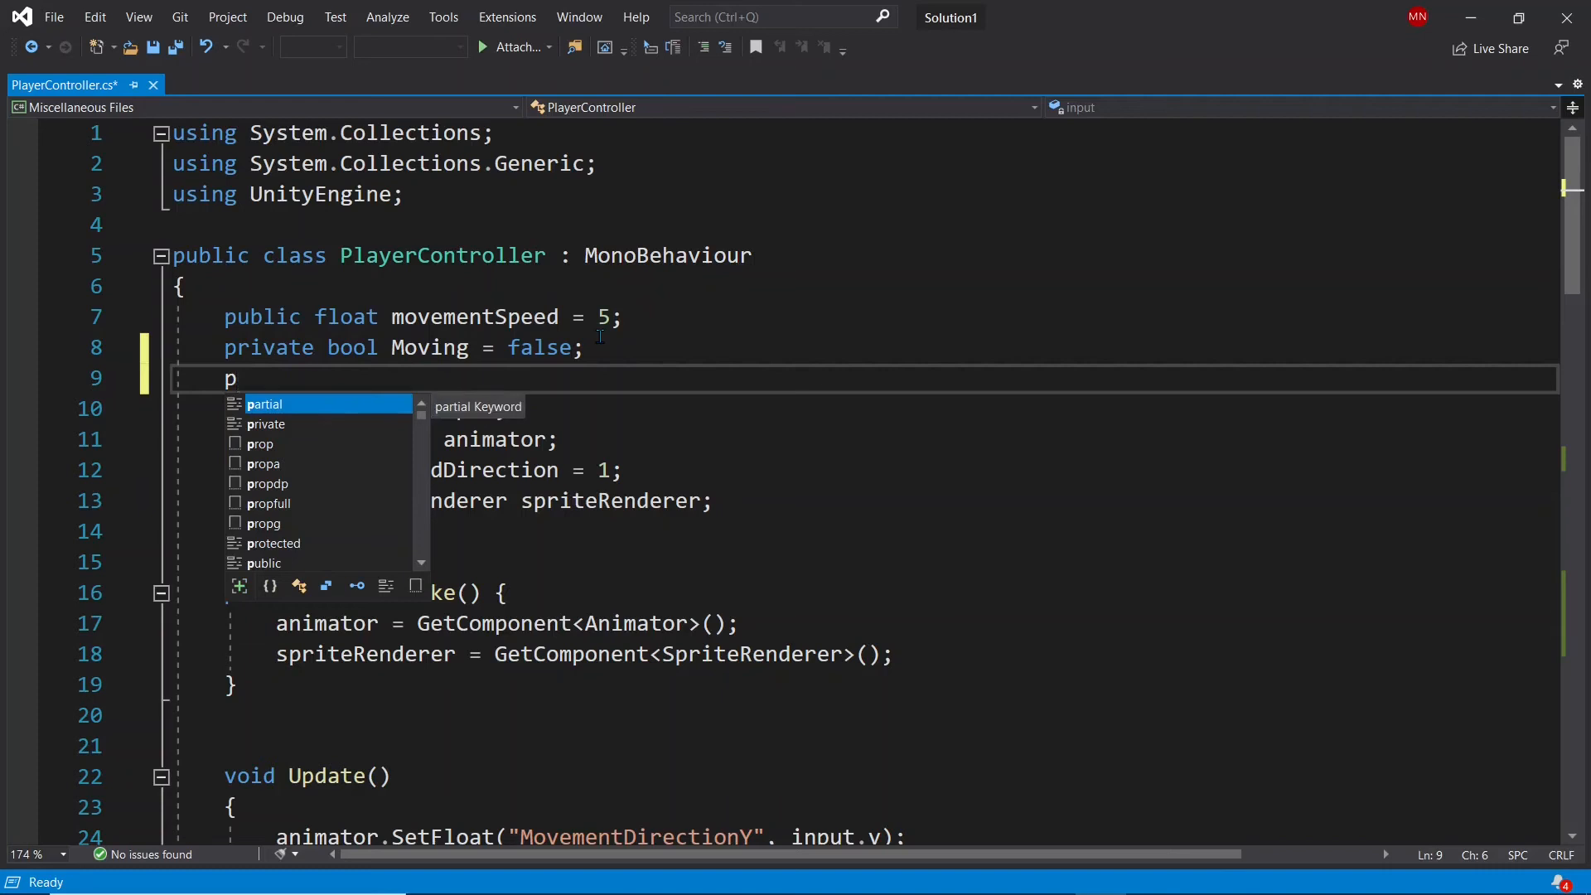
text(ublic )
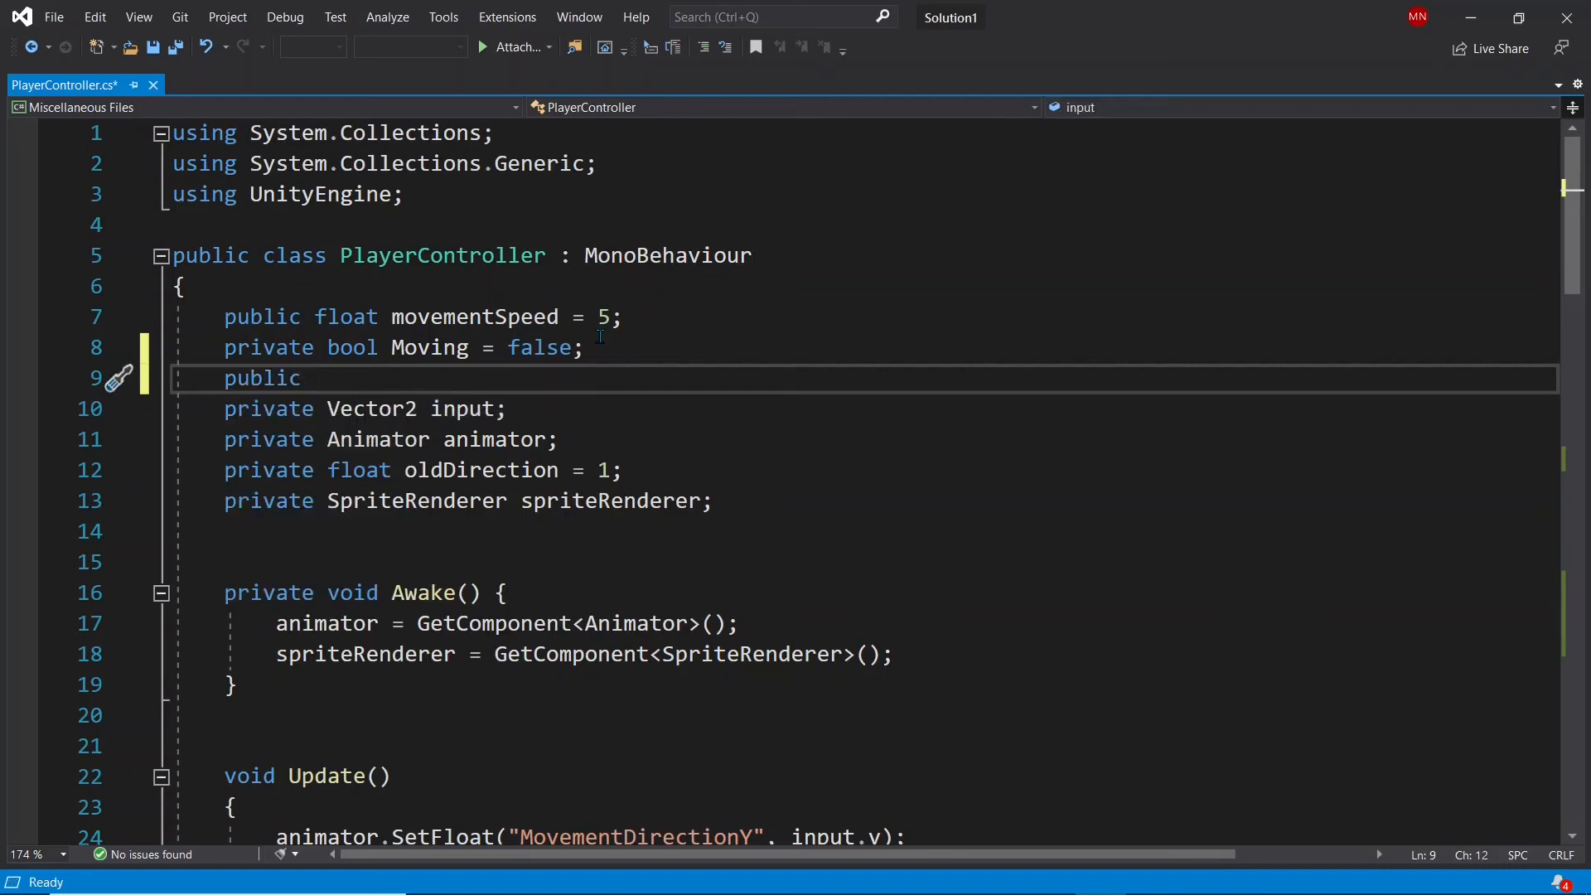
text(Layer)
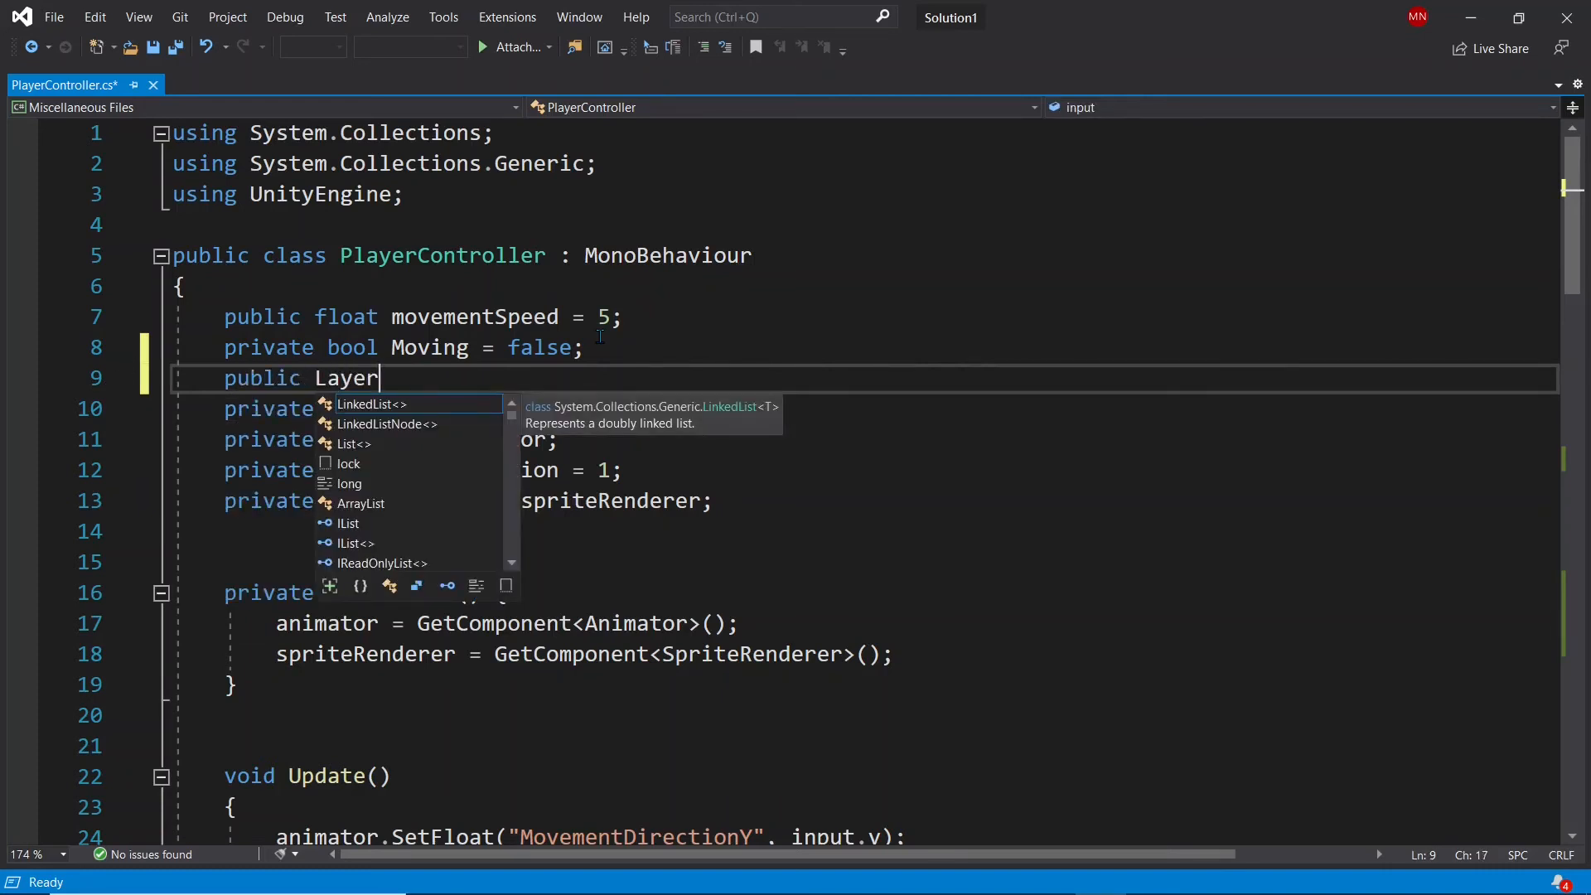
text(Mask Sol)
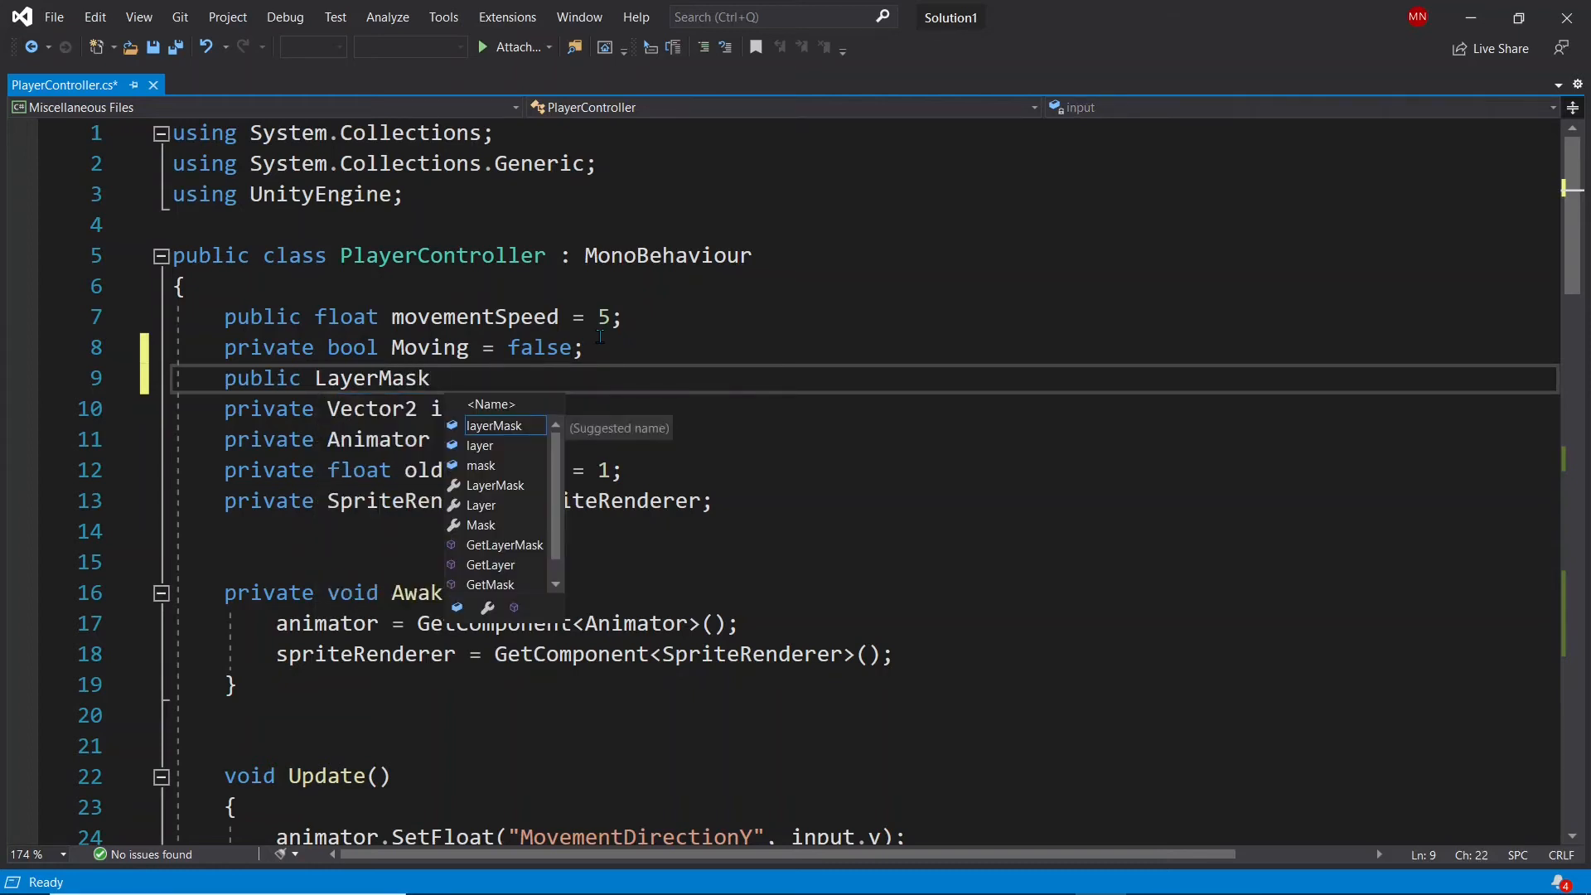
text(id)
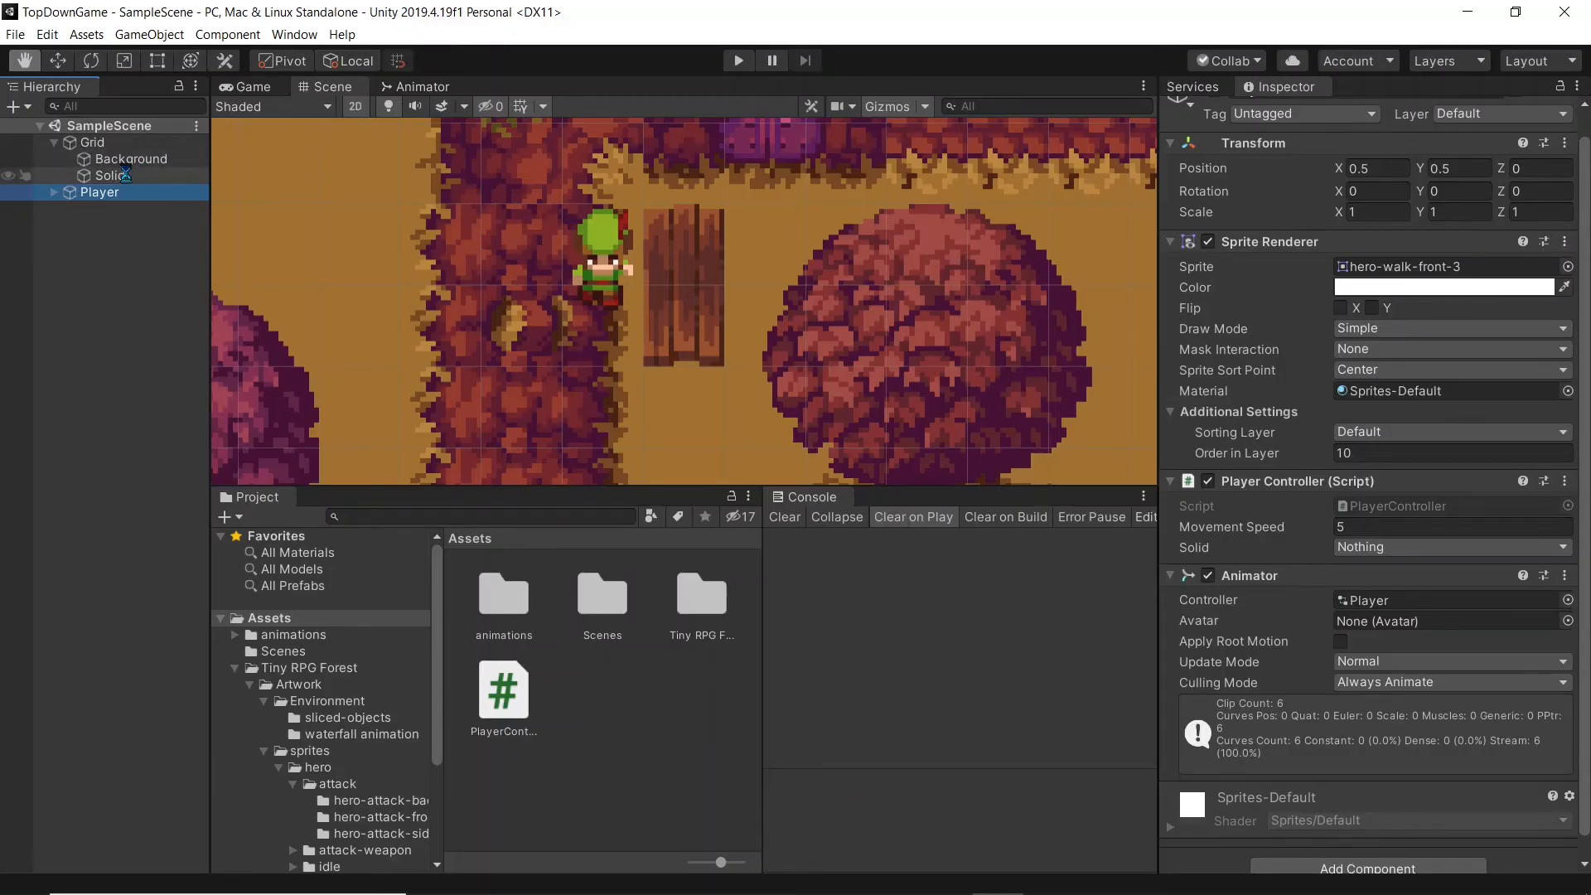
- In Unity, check the Solid tilemap's layer assignment and the user layer names in the Tags & Layers settings
click(125, 175)
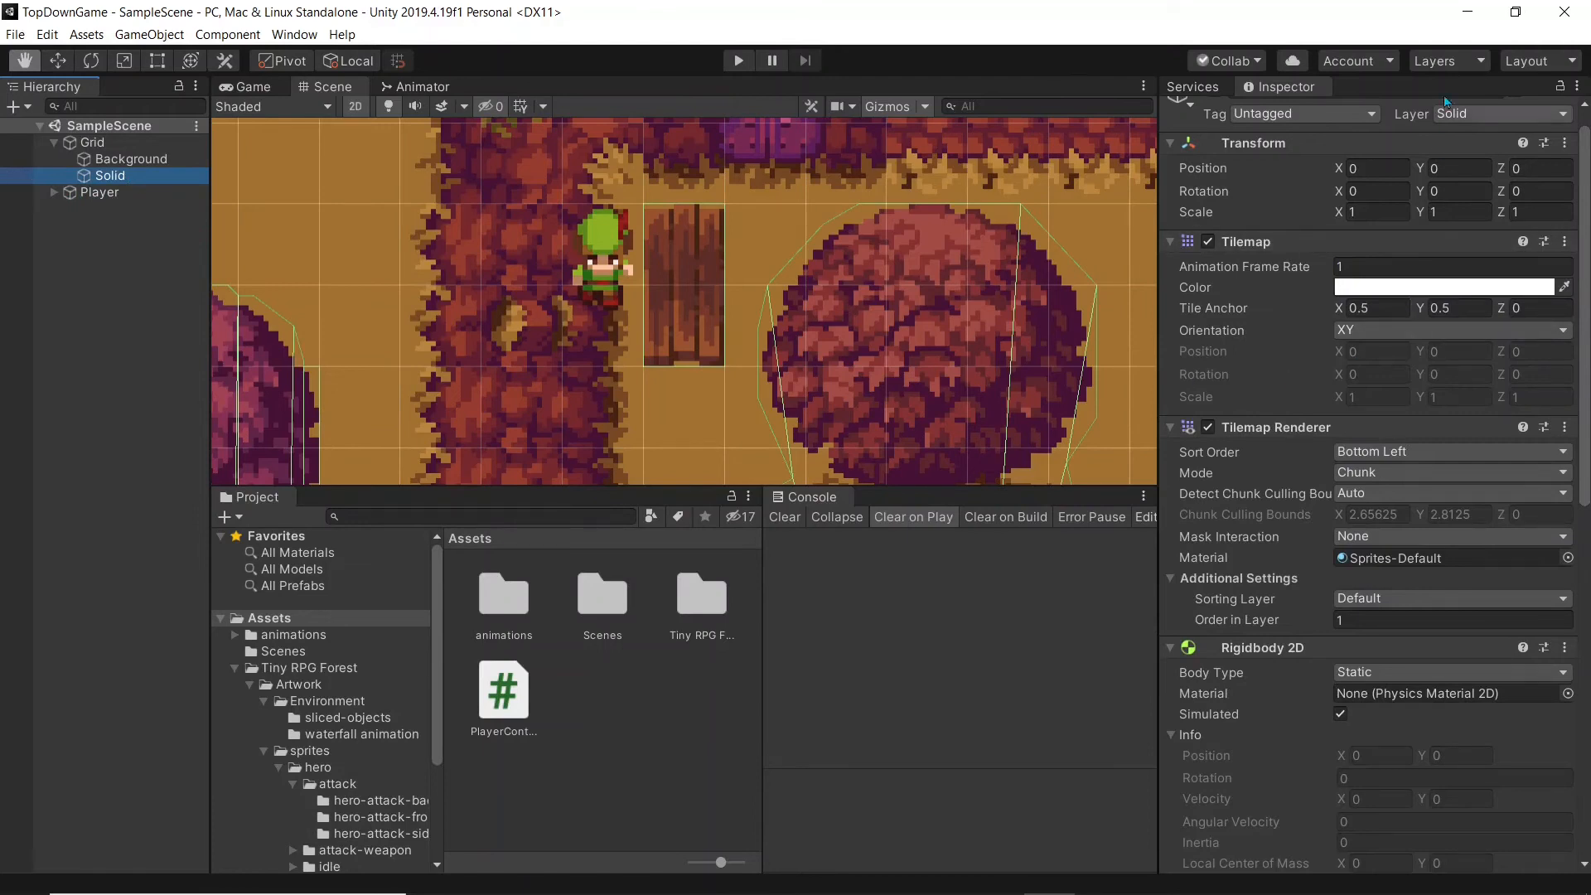
click(1459, 115)
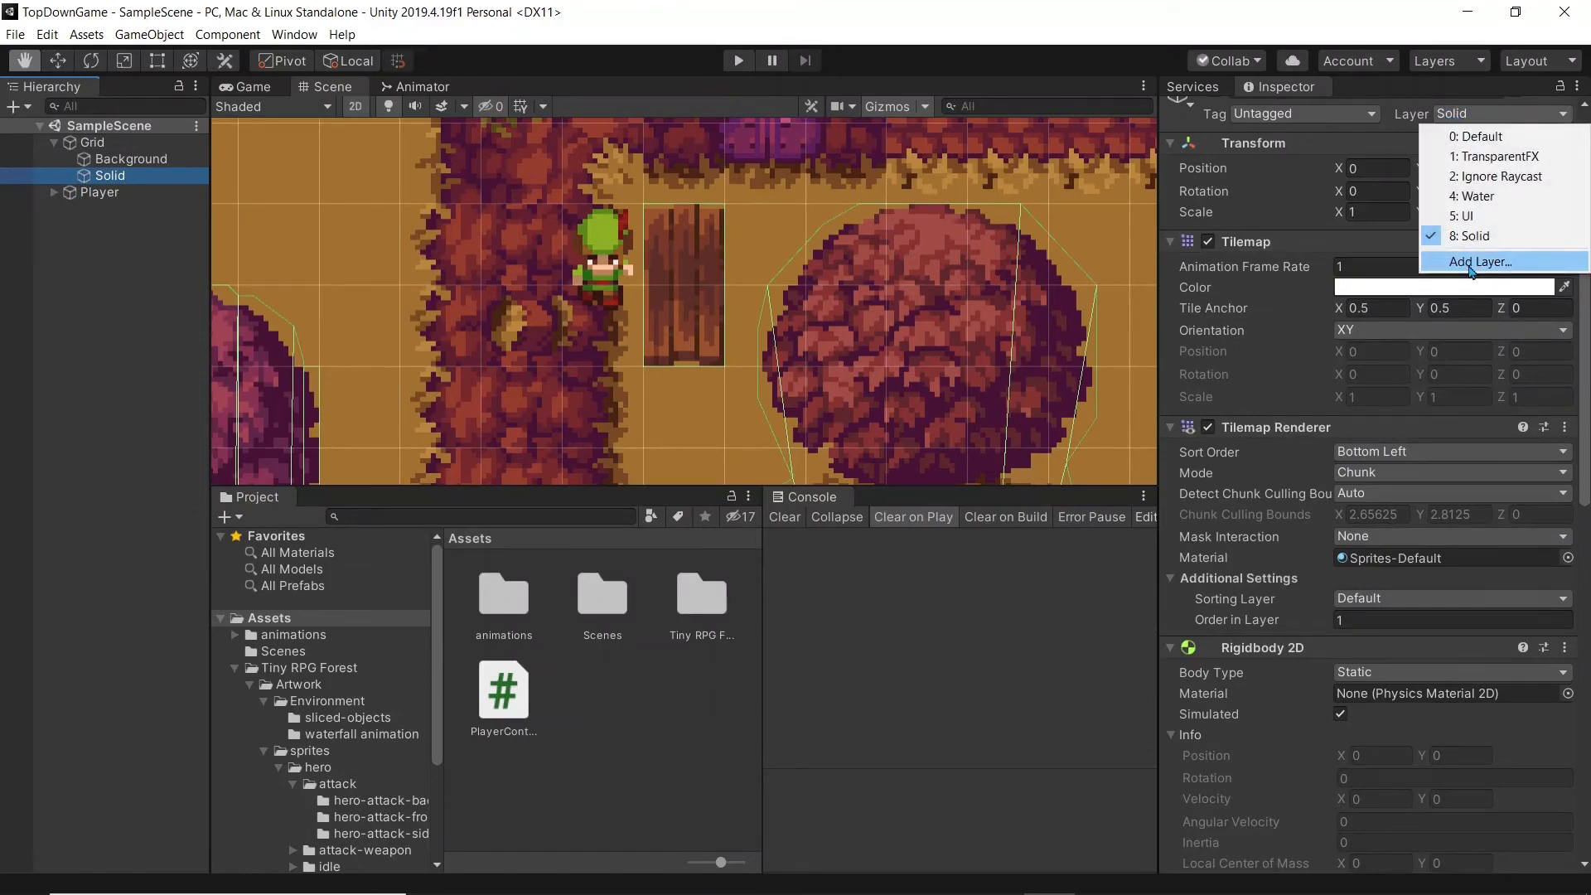
click(1472, 263)
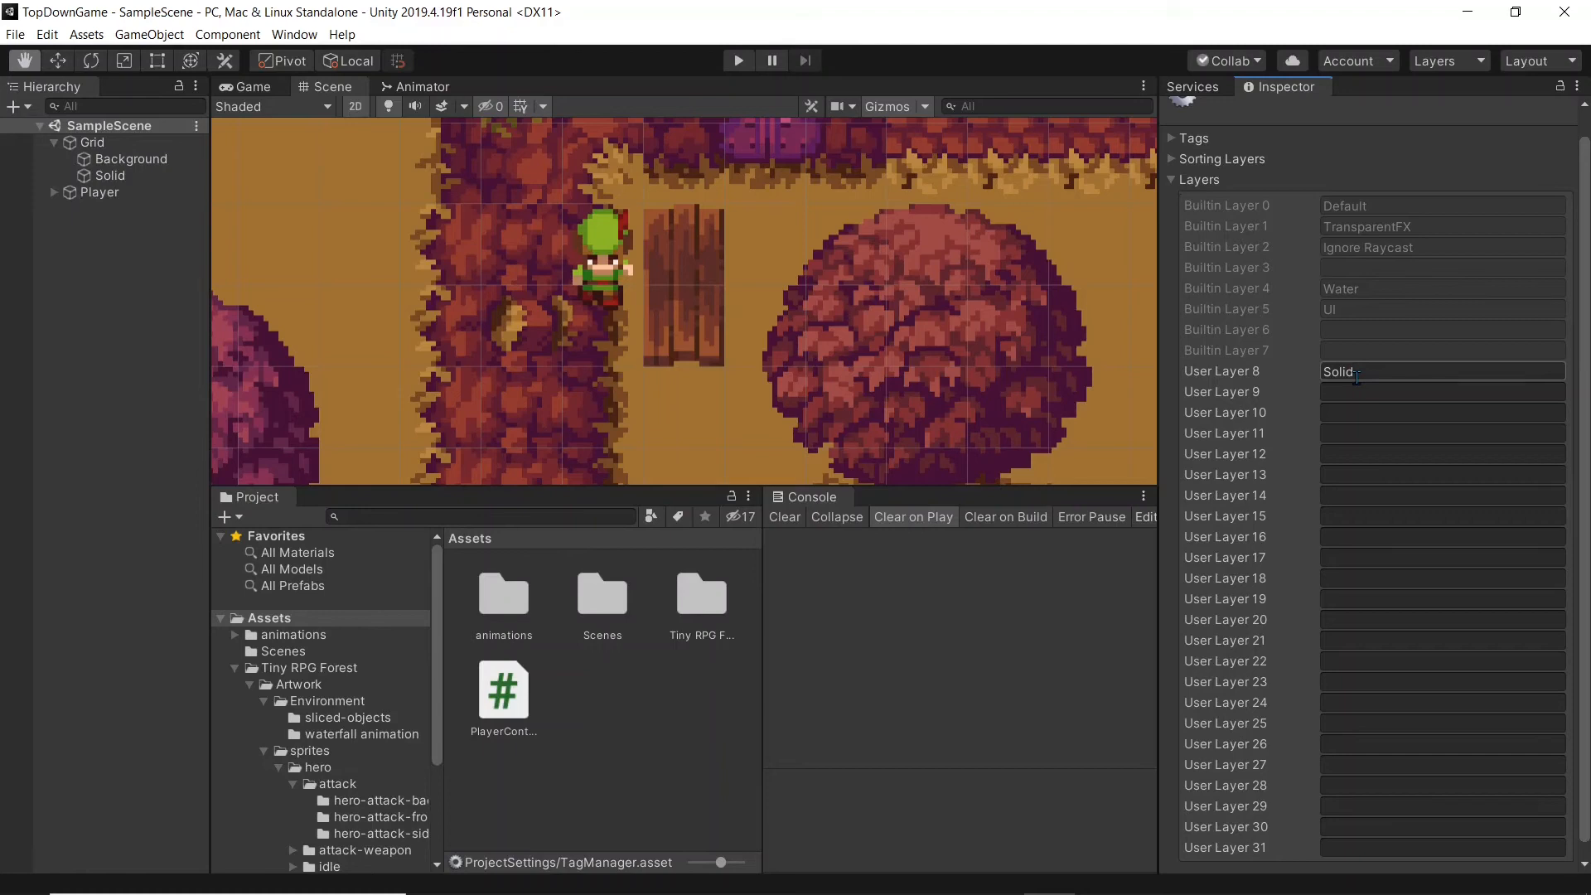
click(1231, 186)
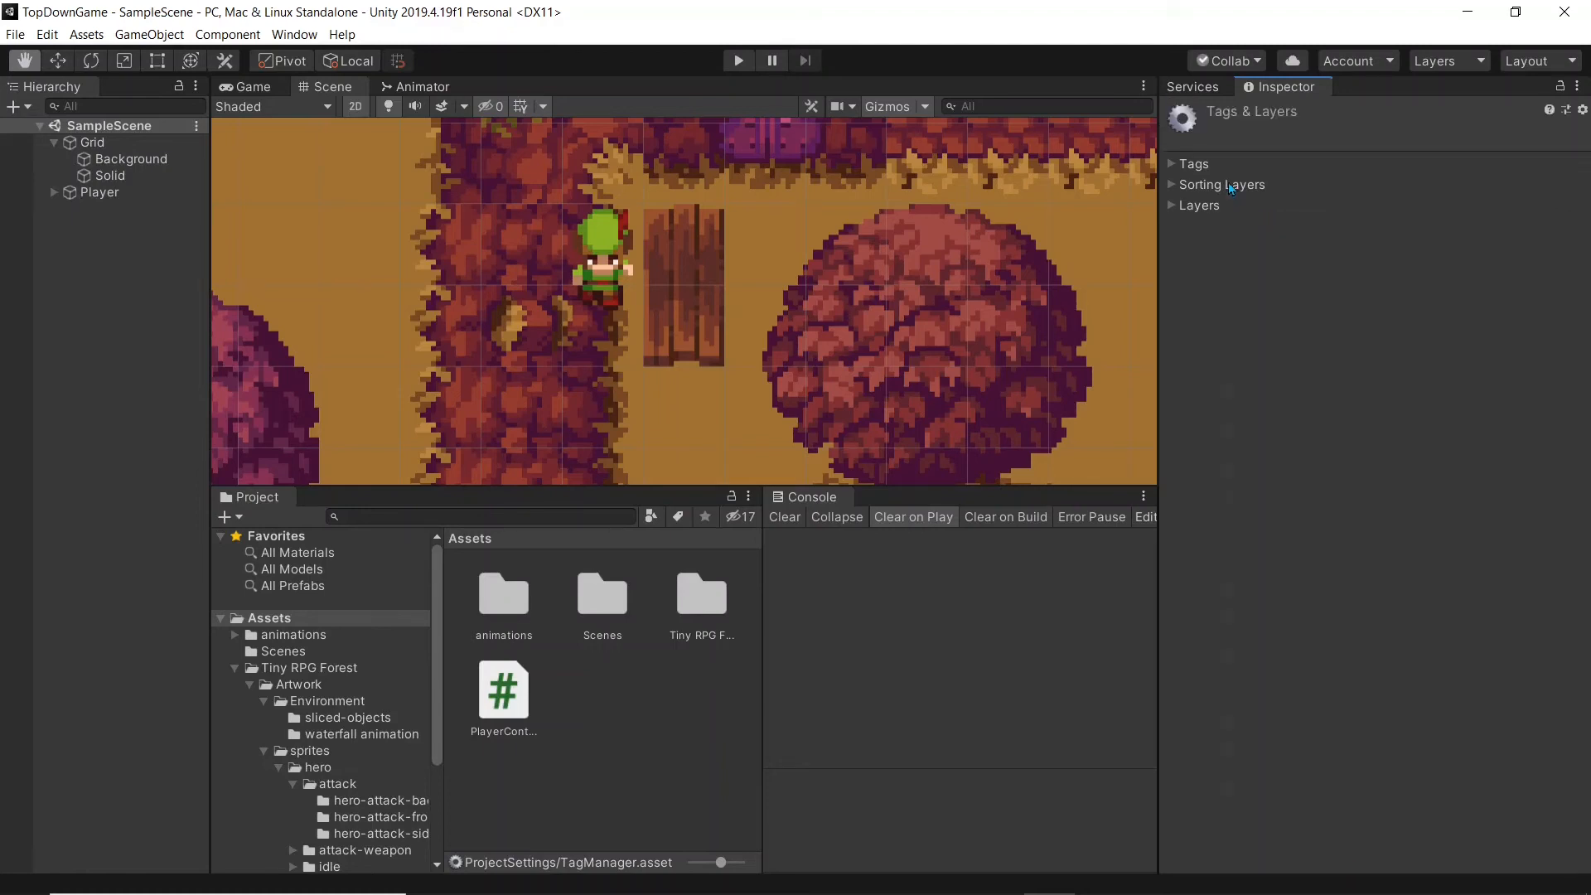
click(164, 177)
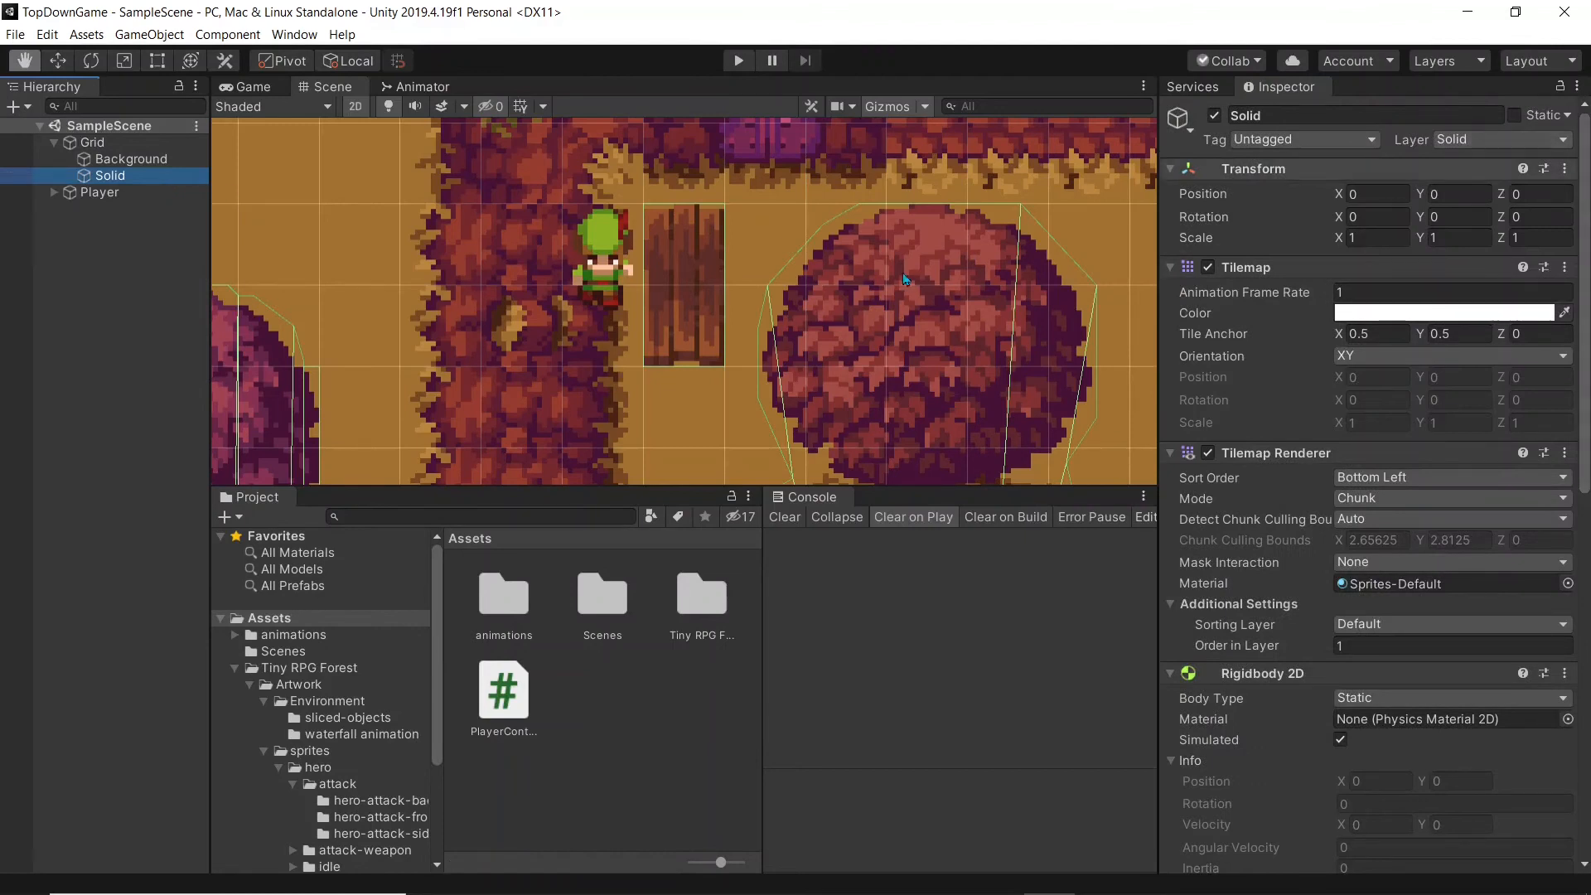
- Set the Solid layer mask of the Player's Player Controller script to the Solid layer
click(83, 193)
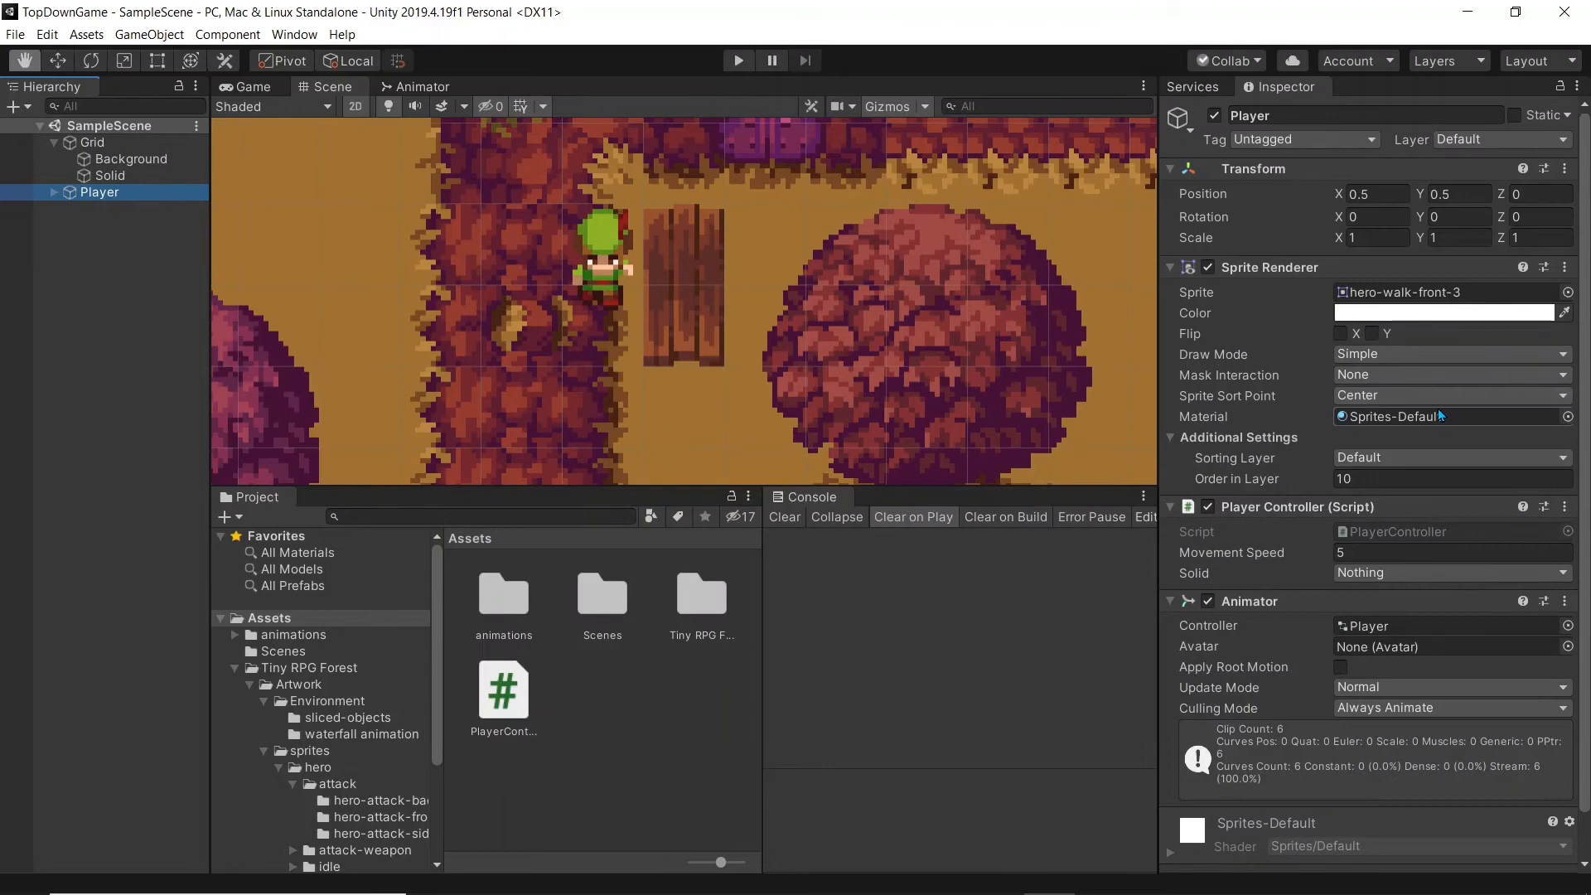
click(1398, 580)
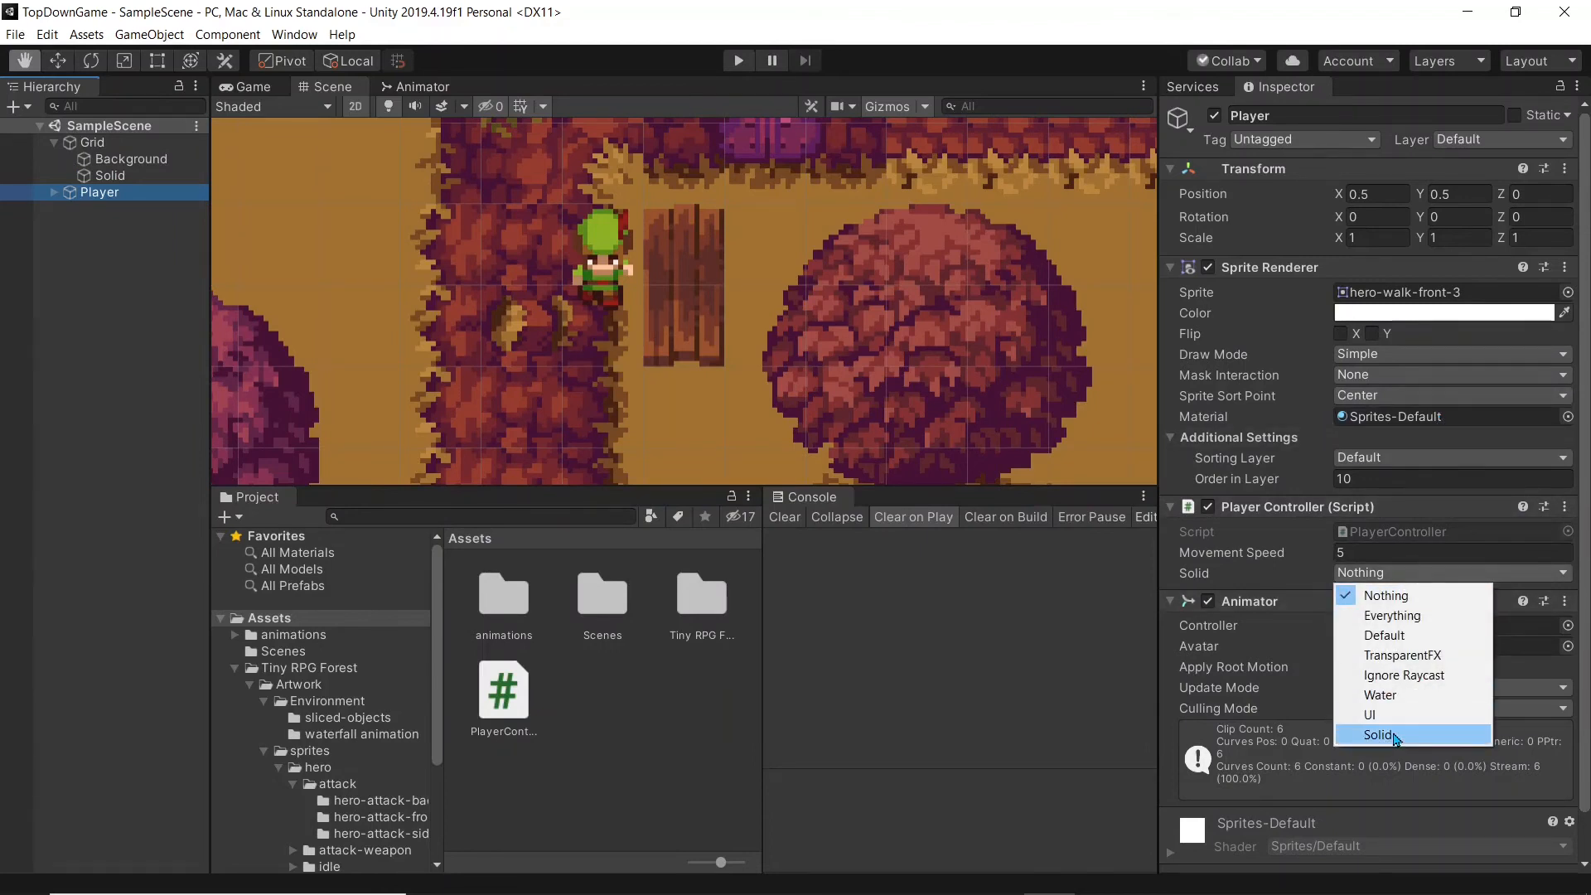
click(1396, 735)
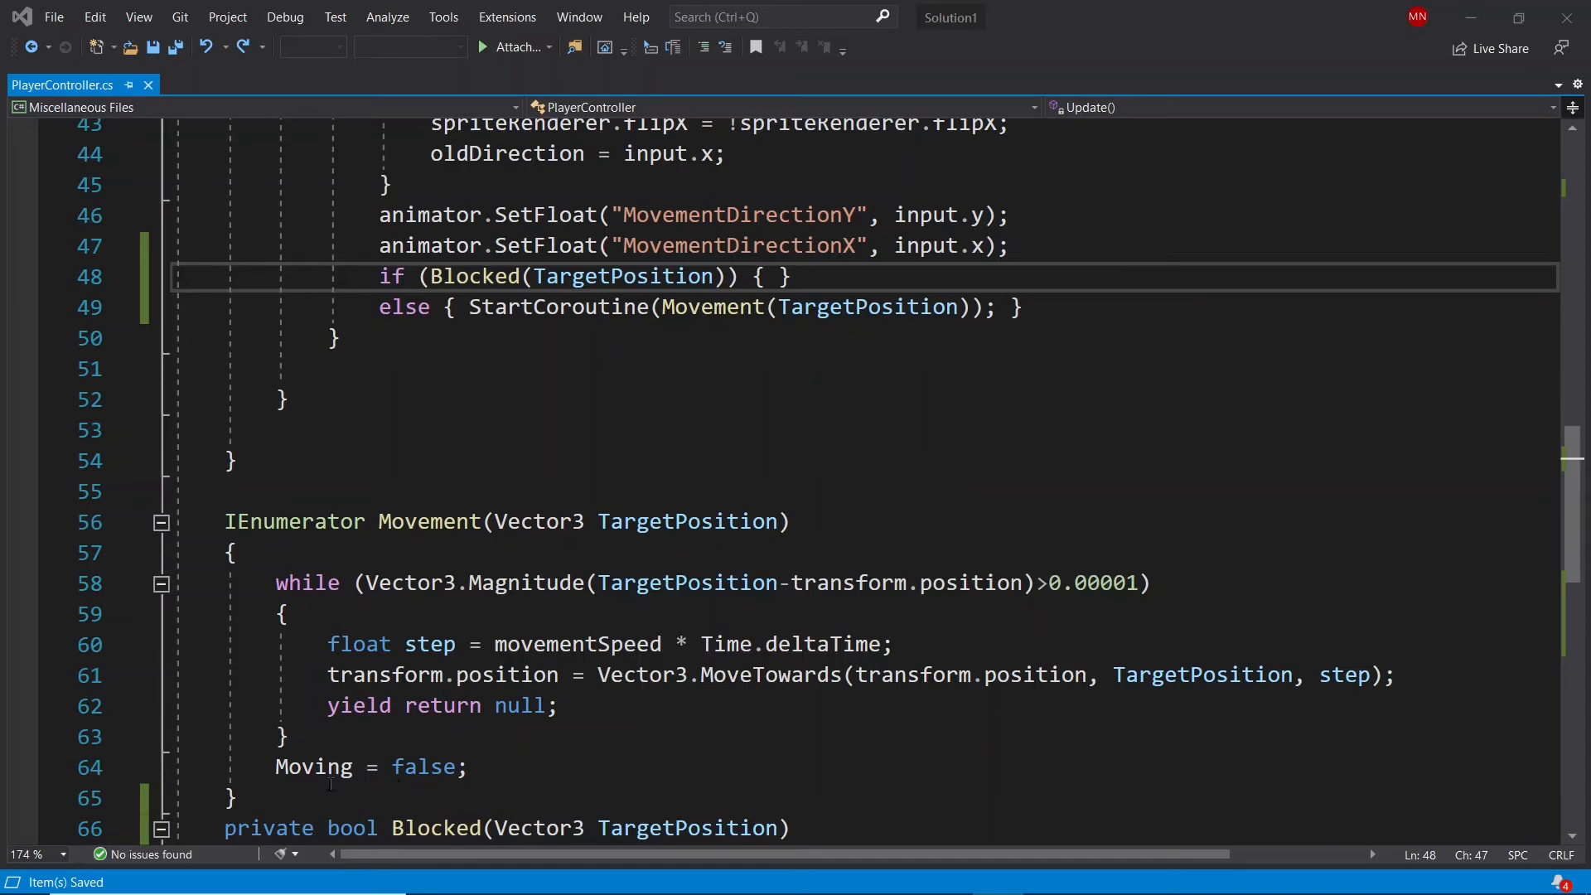
- In PlayerController.cs in Visual Studio, add "Moving = false;" inside the empty braces of the Blocked condition in Update
scroll(331, 783, up, 10)
scroll(526, 480, down, 8)
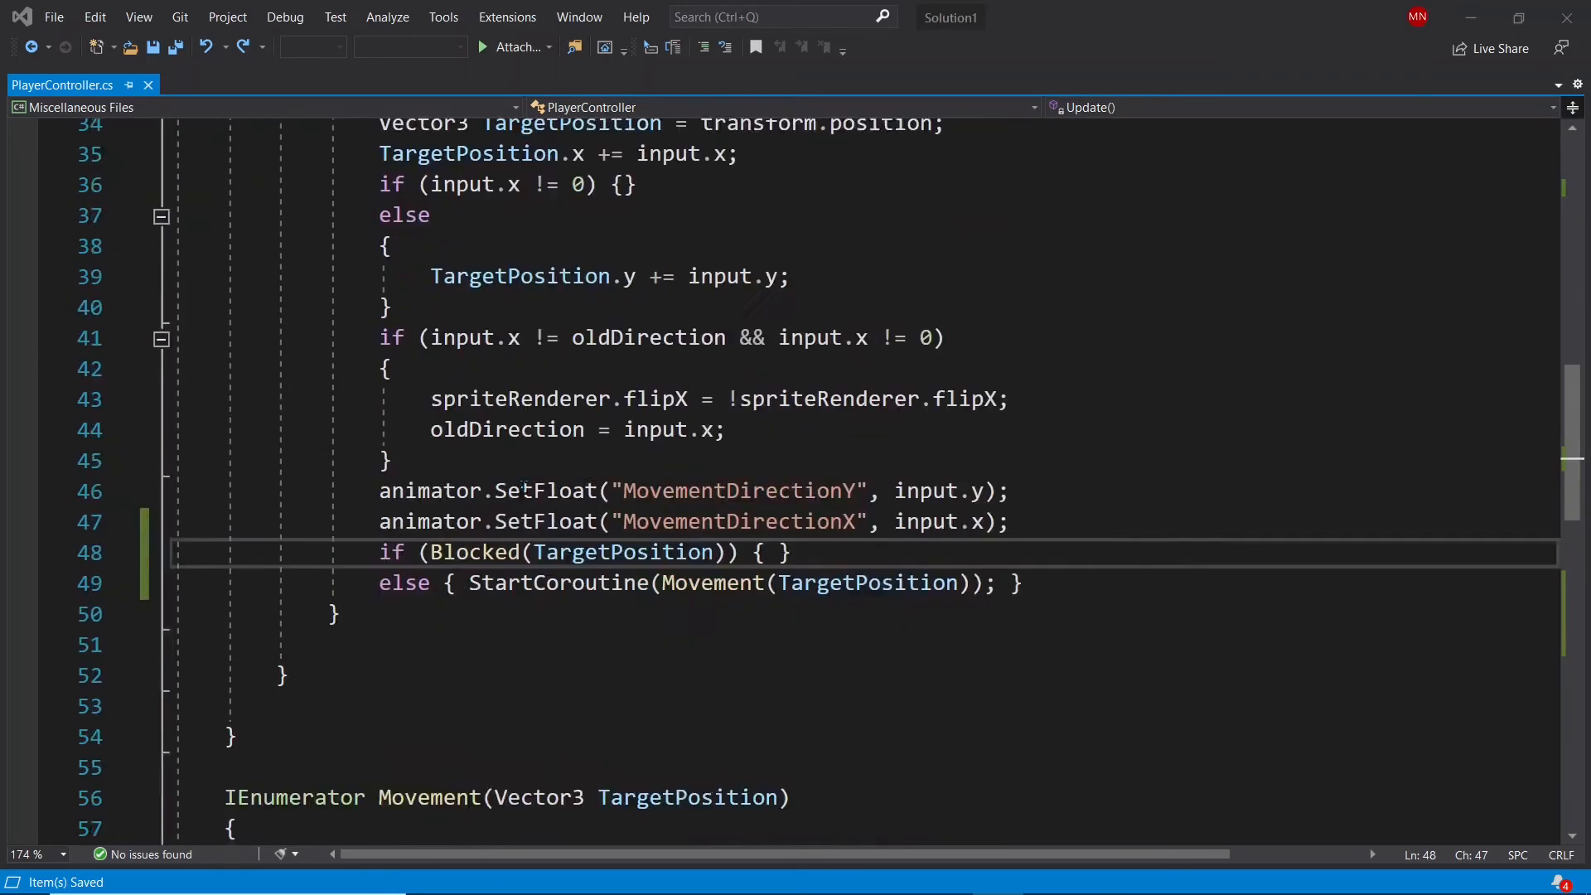
click(779, 457)
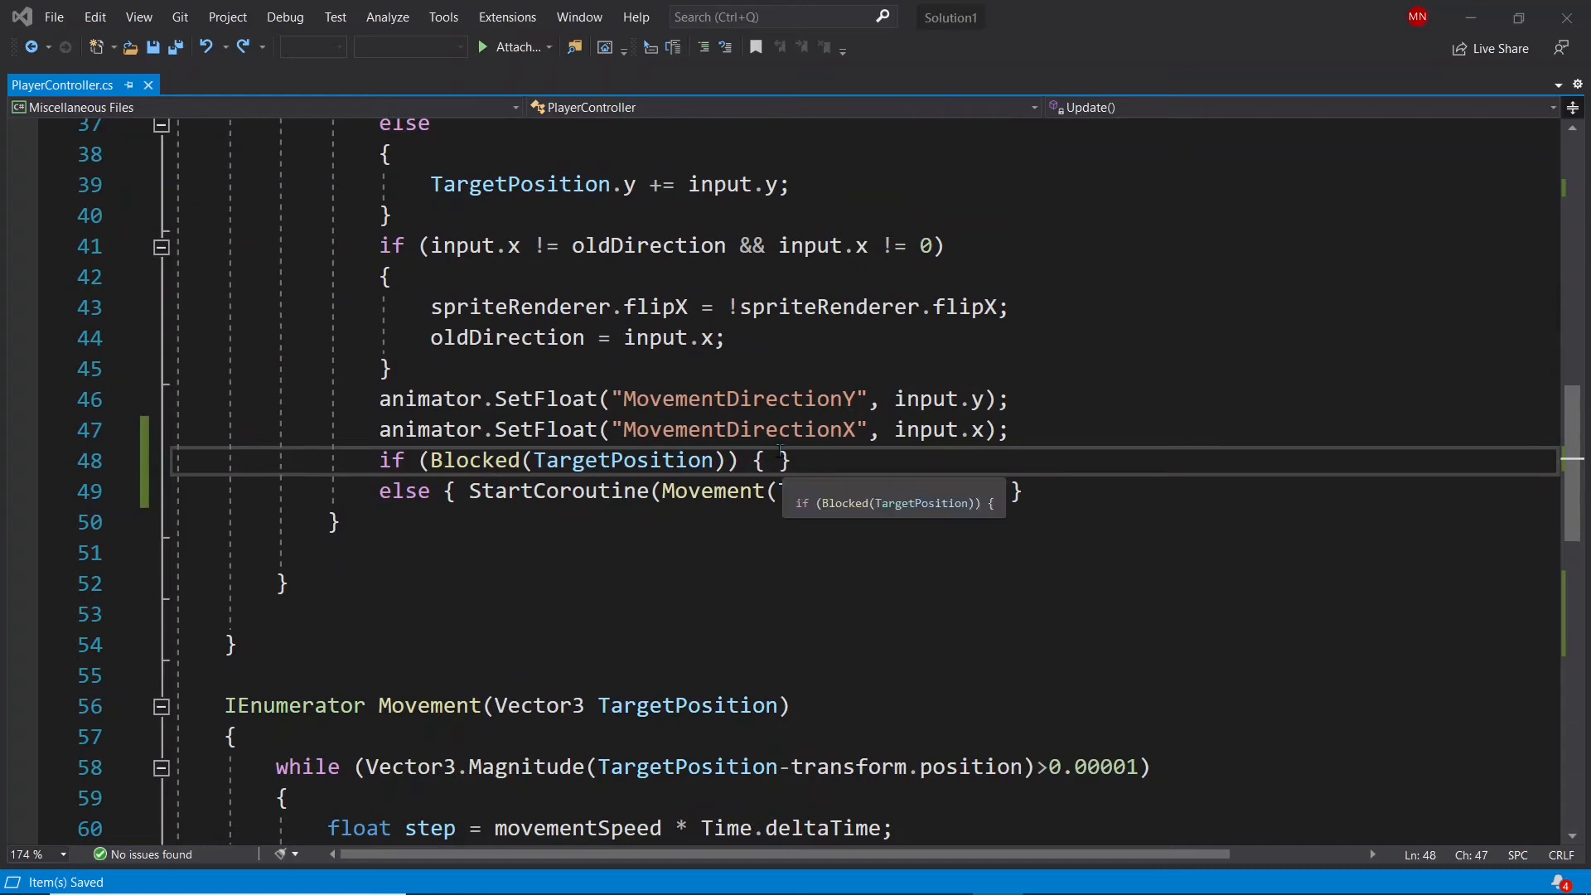
text(Movi)
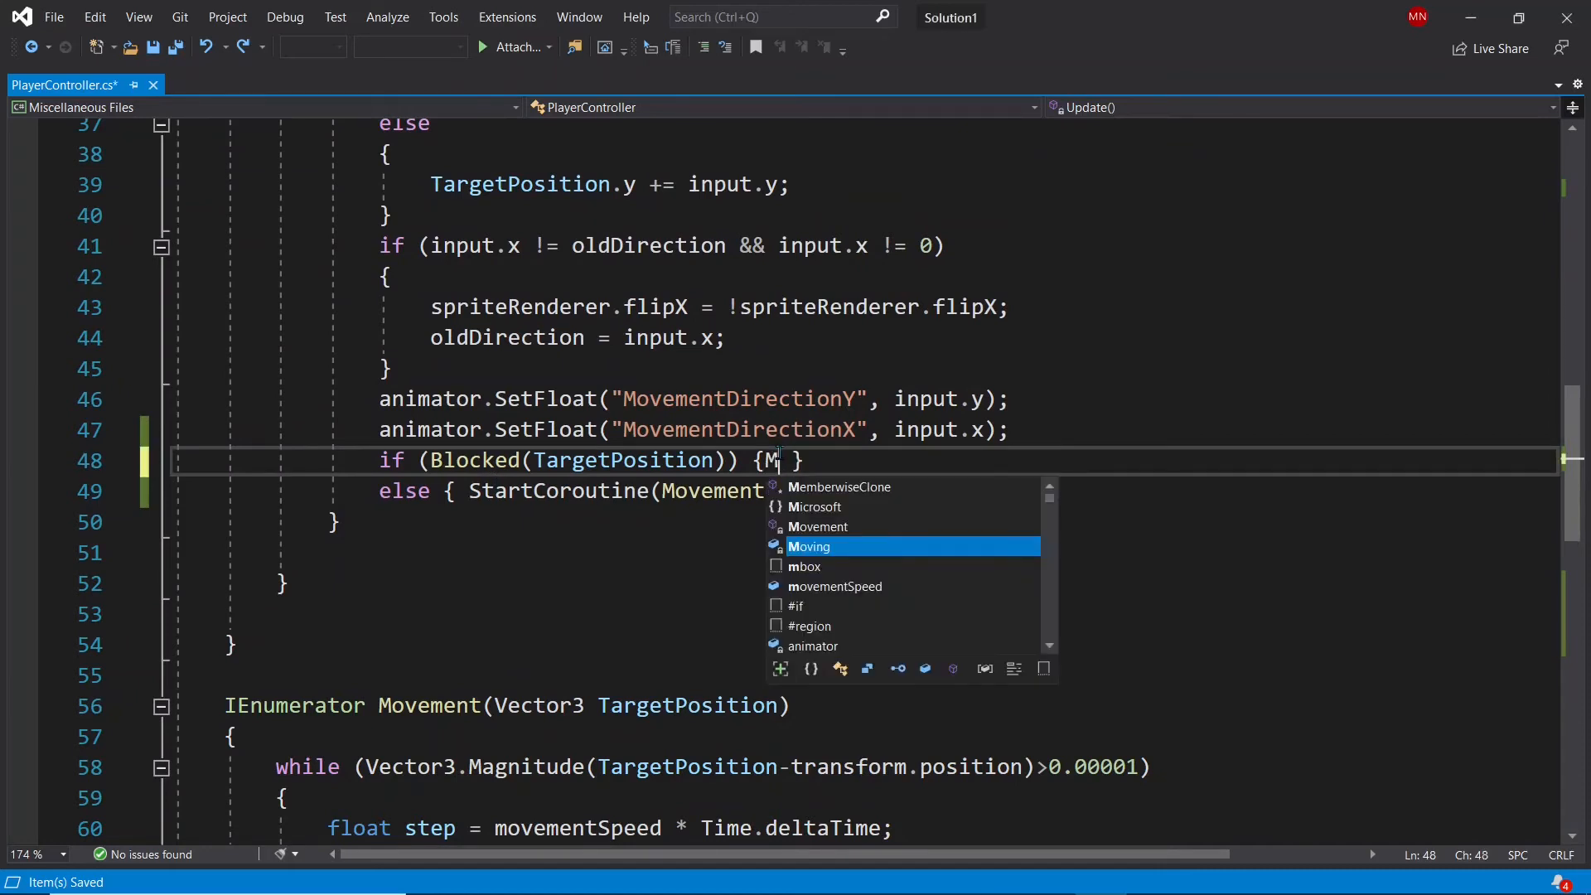
text(ng = flas)
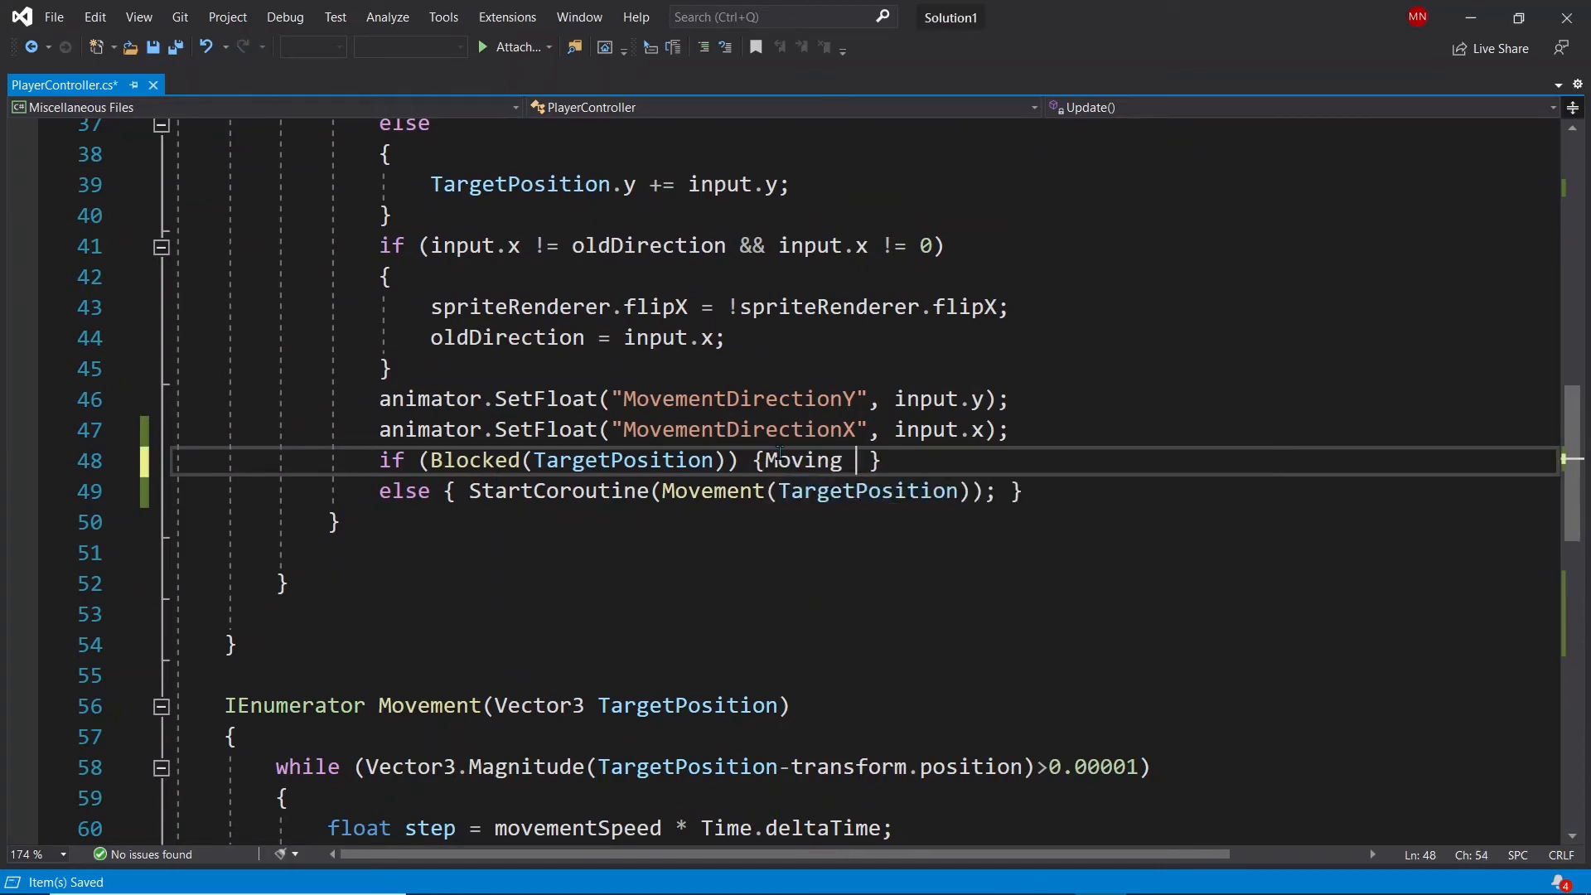
text(e)
key(BackSpace)
key(BackSpace)
key(BackSpace)
key(BackSpace)
text(alse)
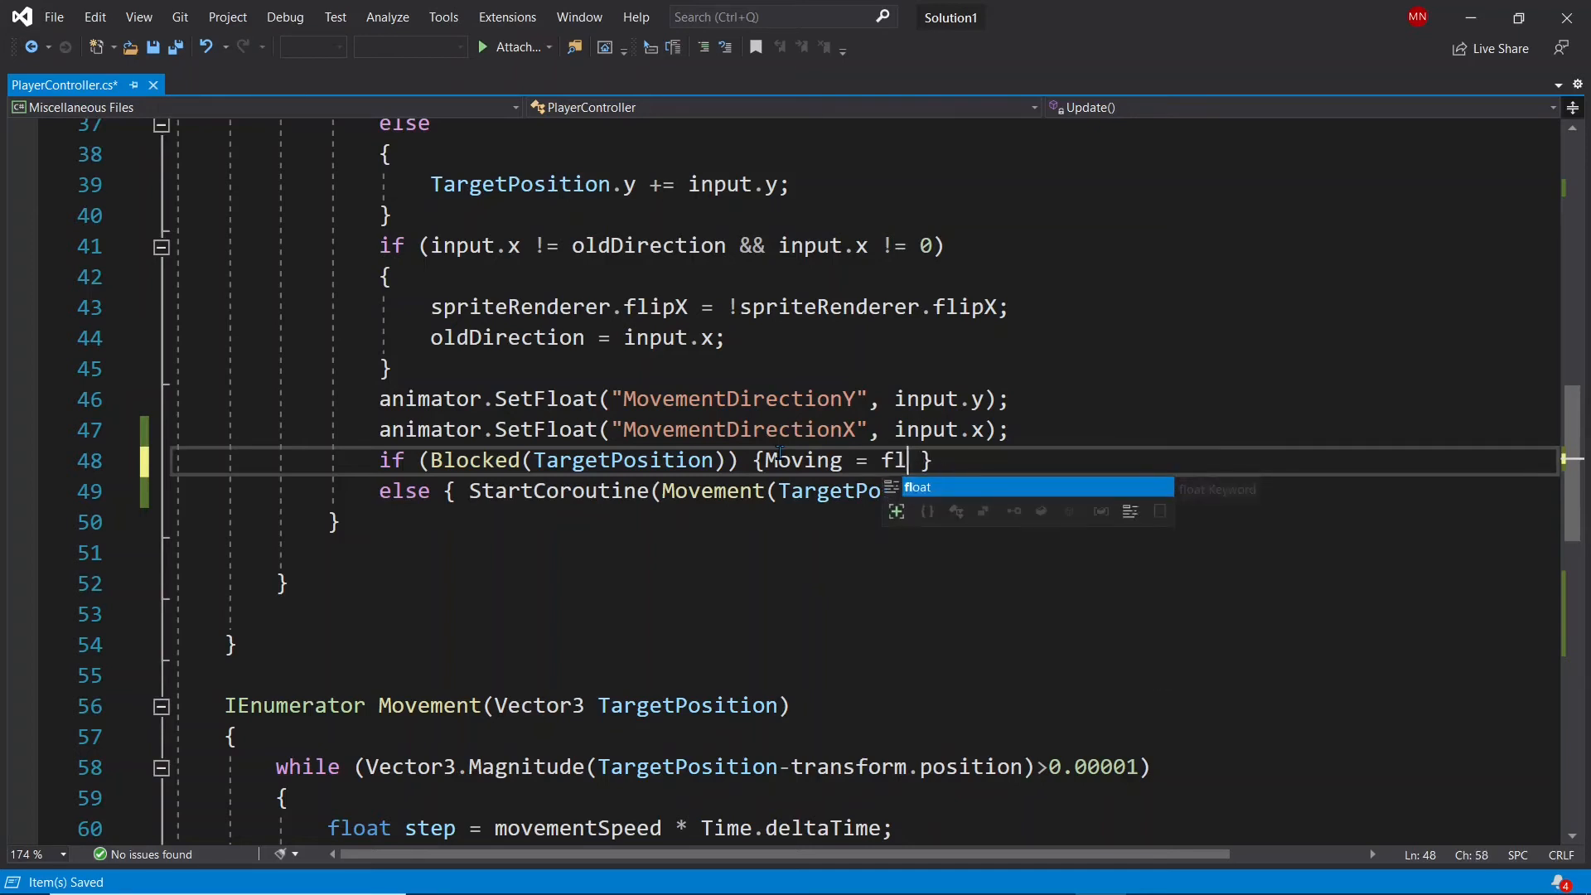
key(Escape)
text(;)
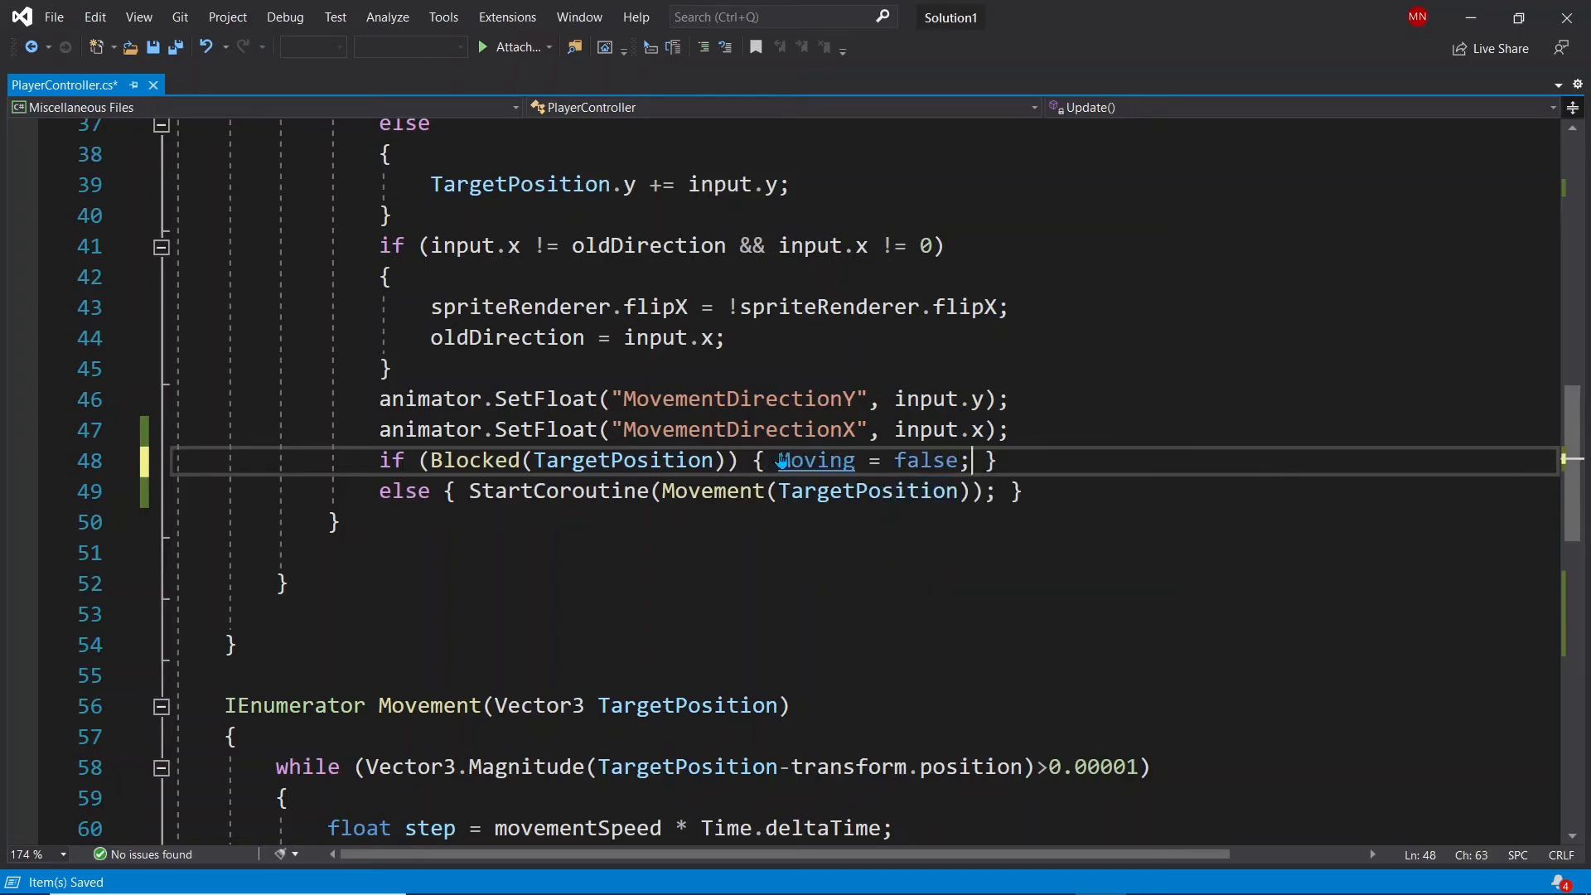
- Split the else block onto separate lines, move both animator.SetFloat lines into it above StartCoroutine, and save the script
click(471, 491)
key(Return)
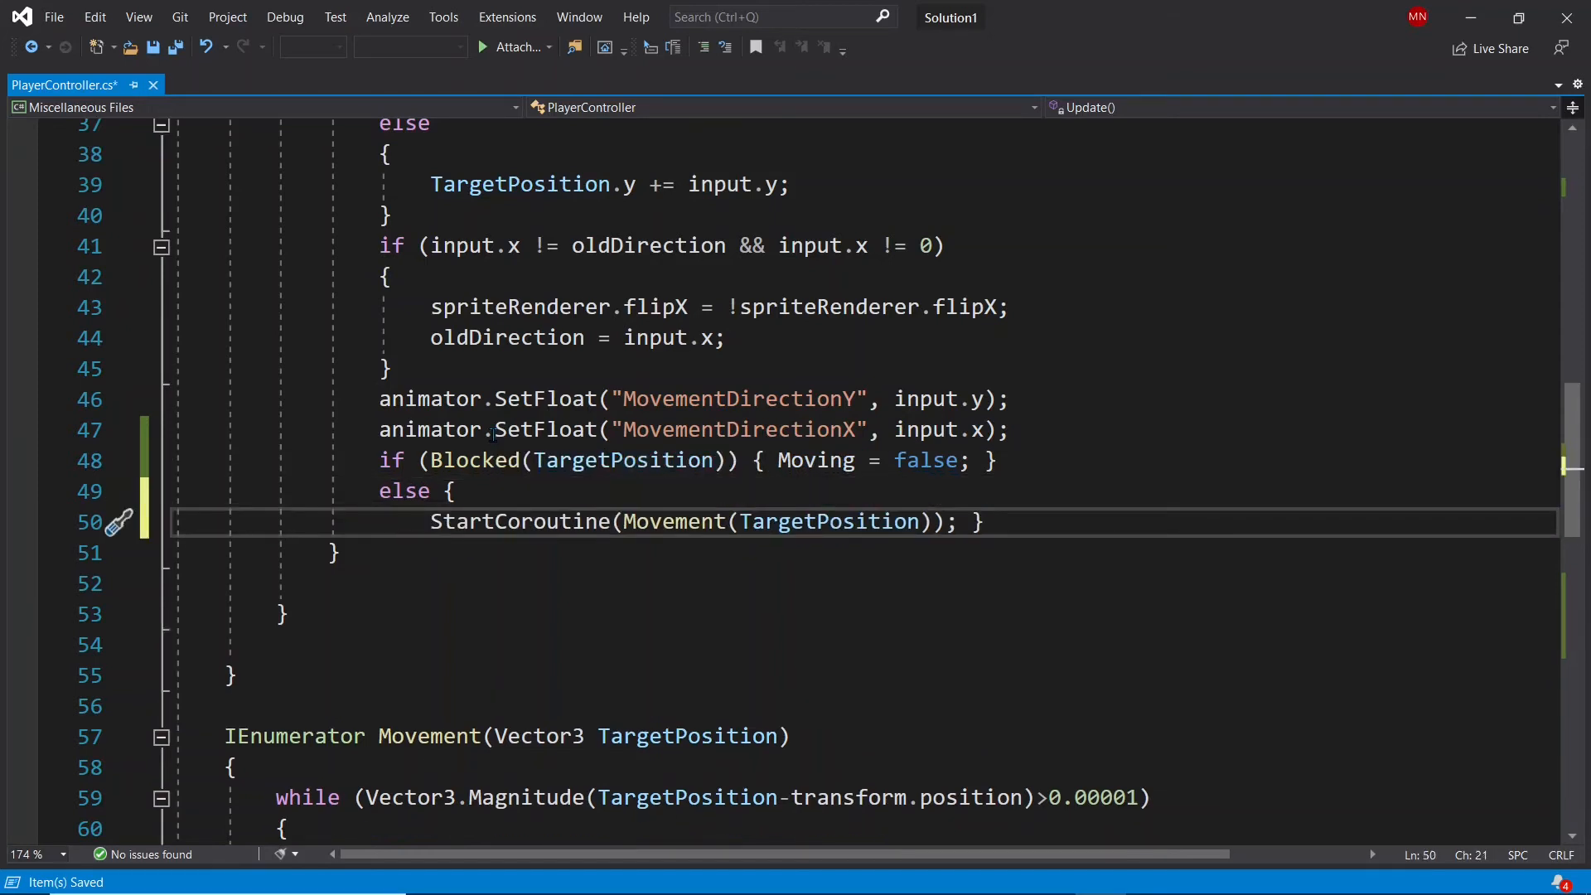
drag(380, 400, 1019, 427)
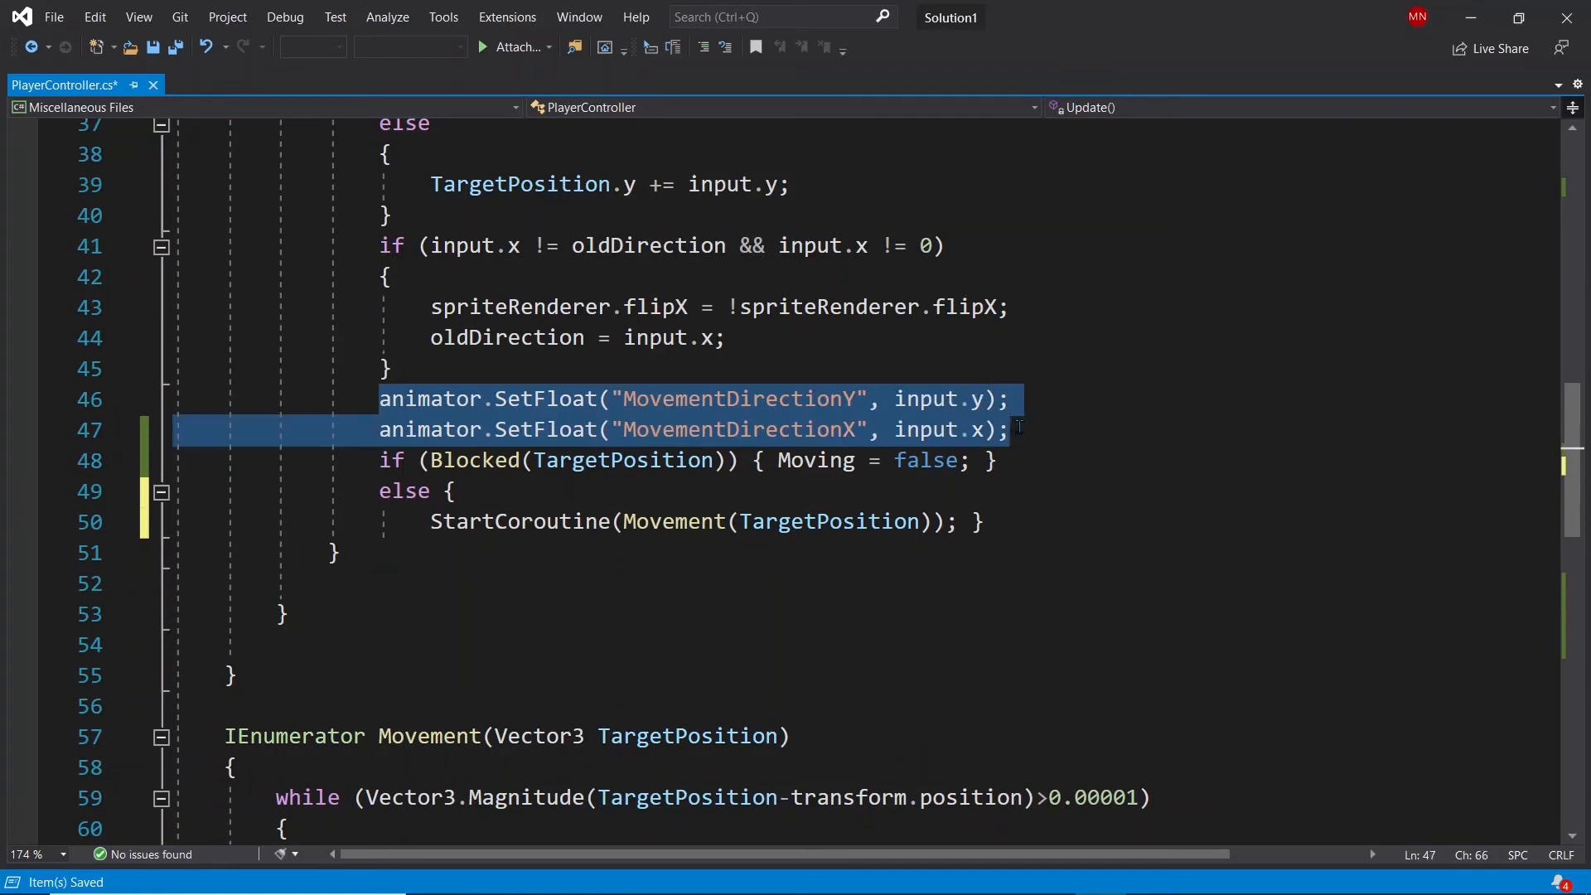
key(ctrl+x)
click(520, 463)
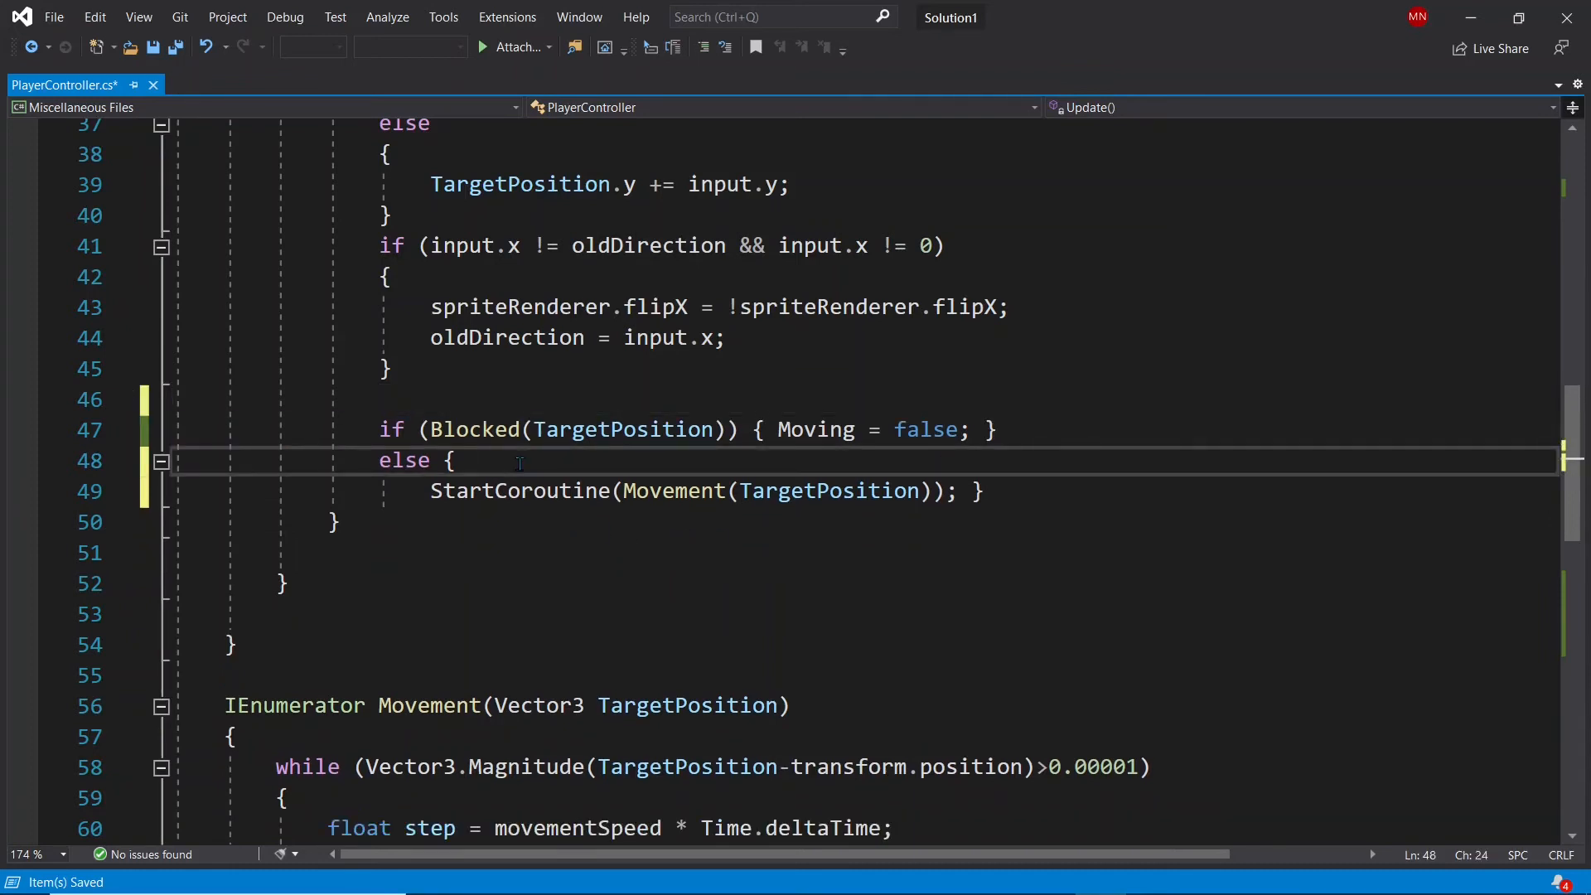
key(Return)
key(ctrl+v)
key(ctrl+s)
click(969, 552)
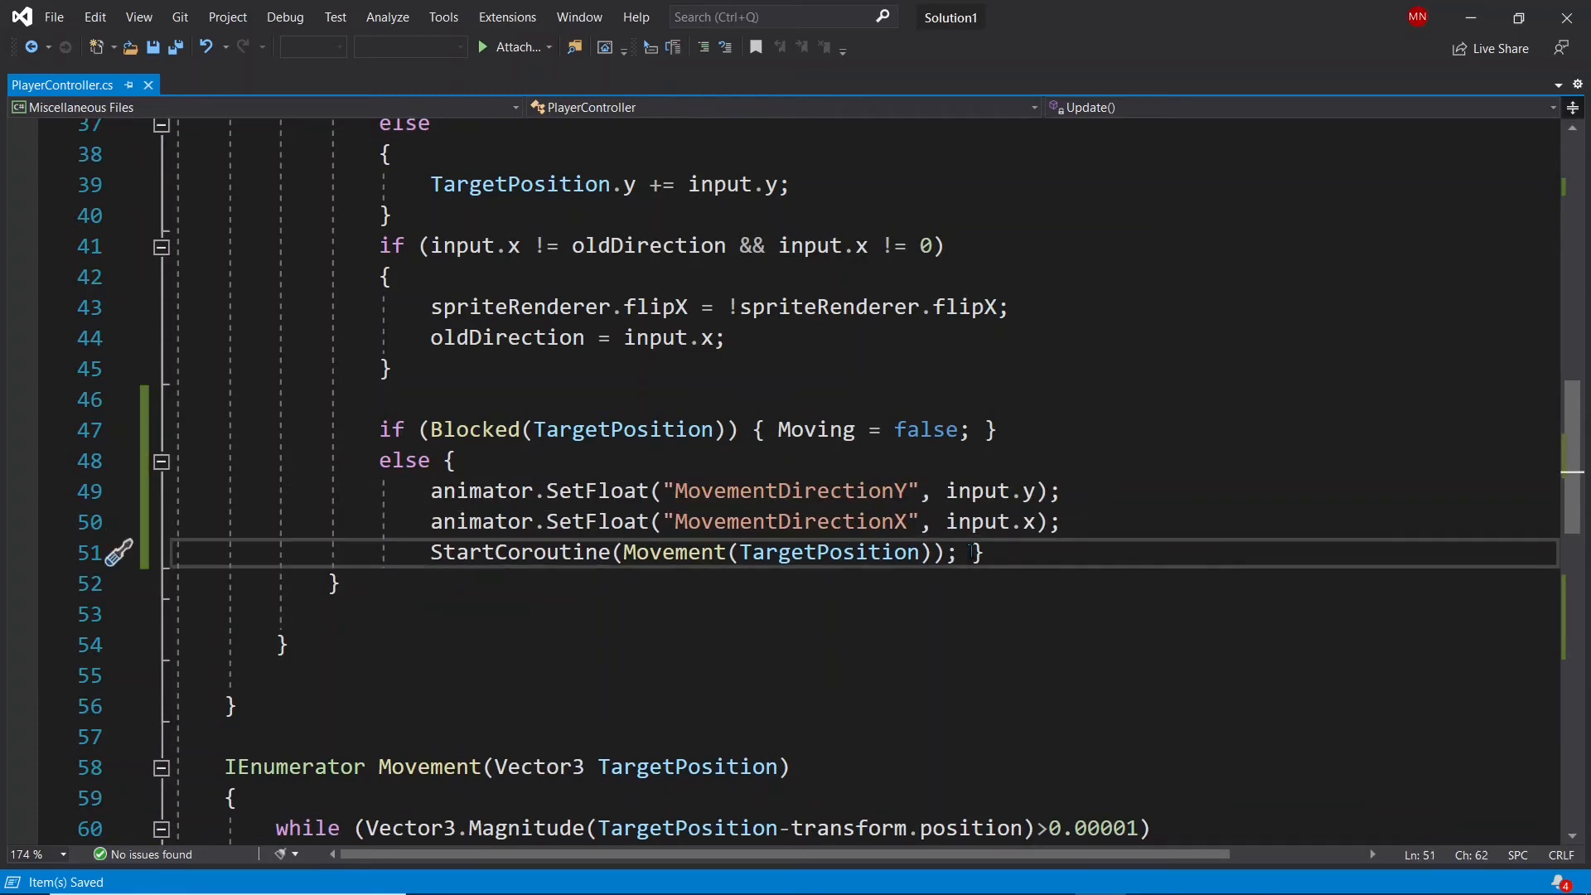
key(Return)
- Switch to Unity, start play mode and walk the player around the brick wall and toward the round tree to test collision
key(alt+Tab)
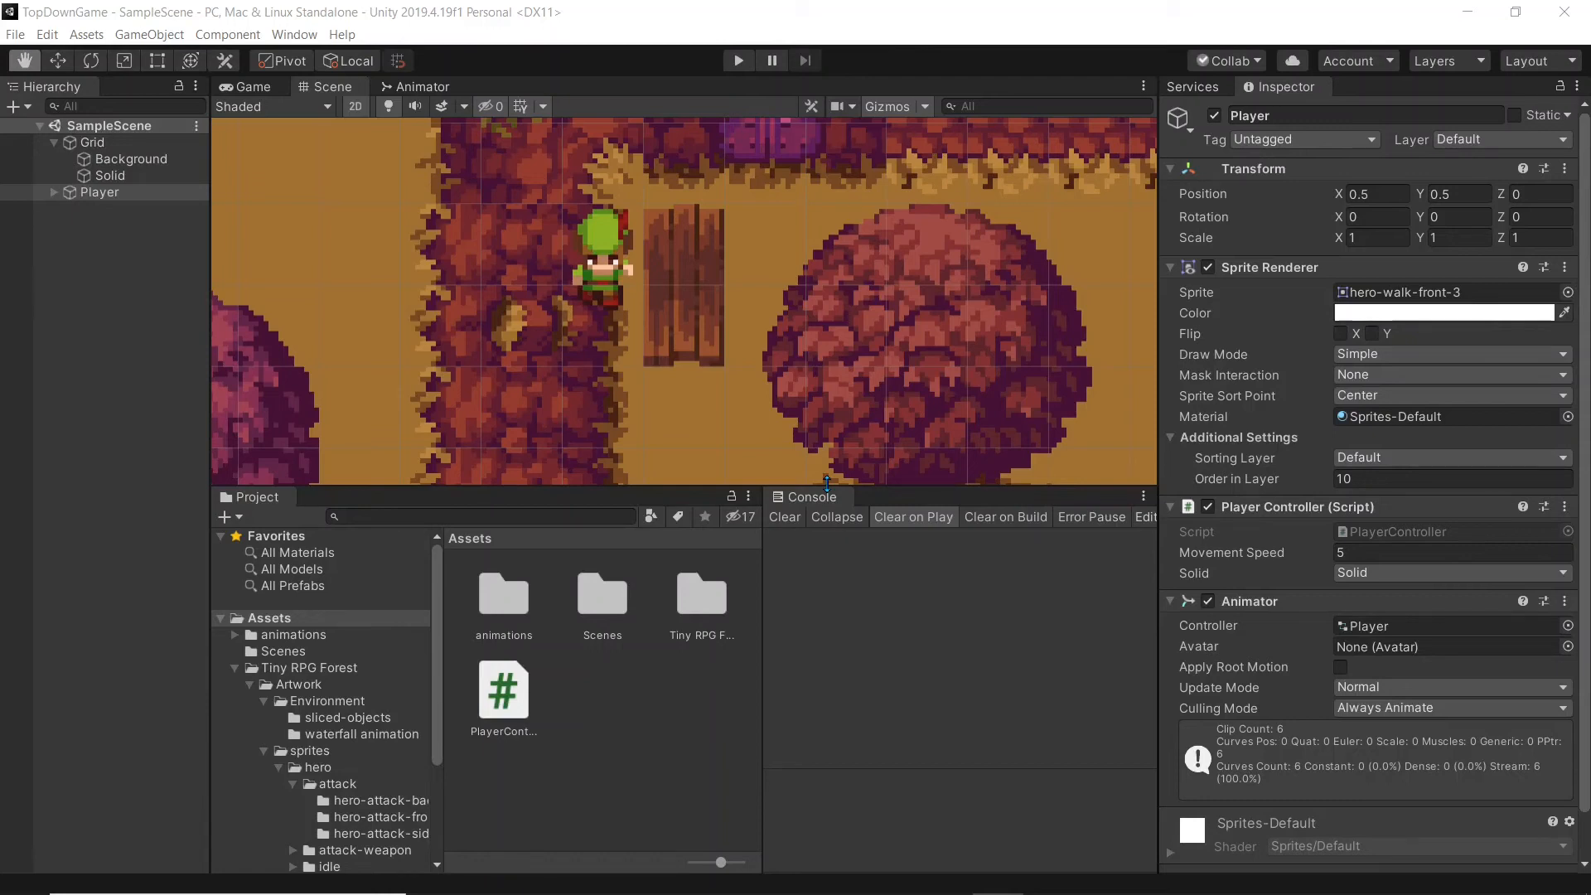
click(737, 60)
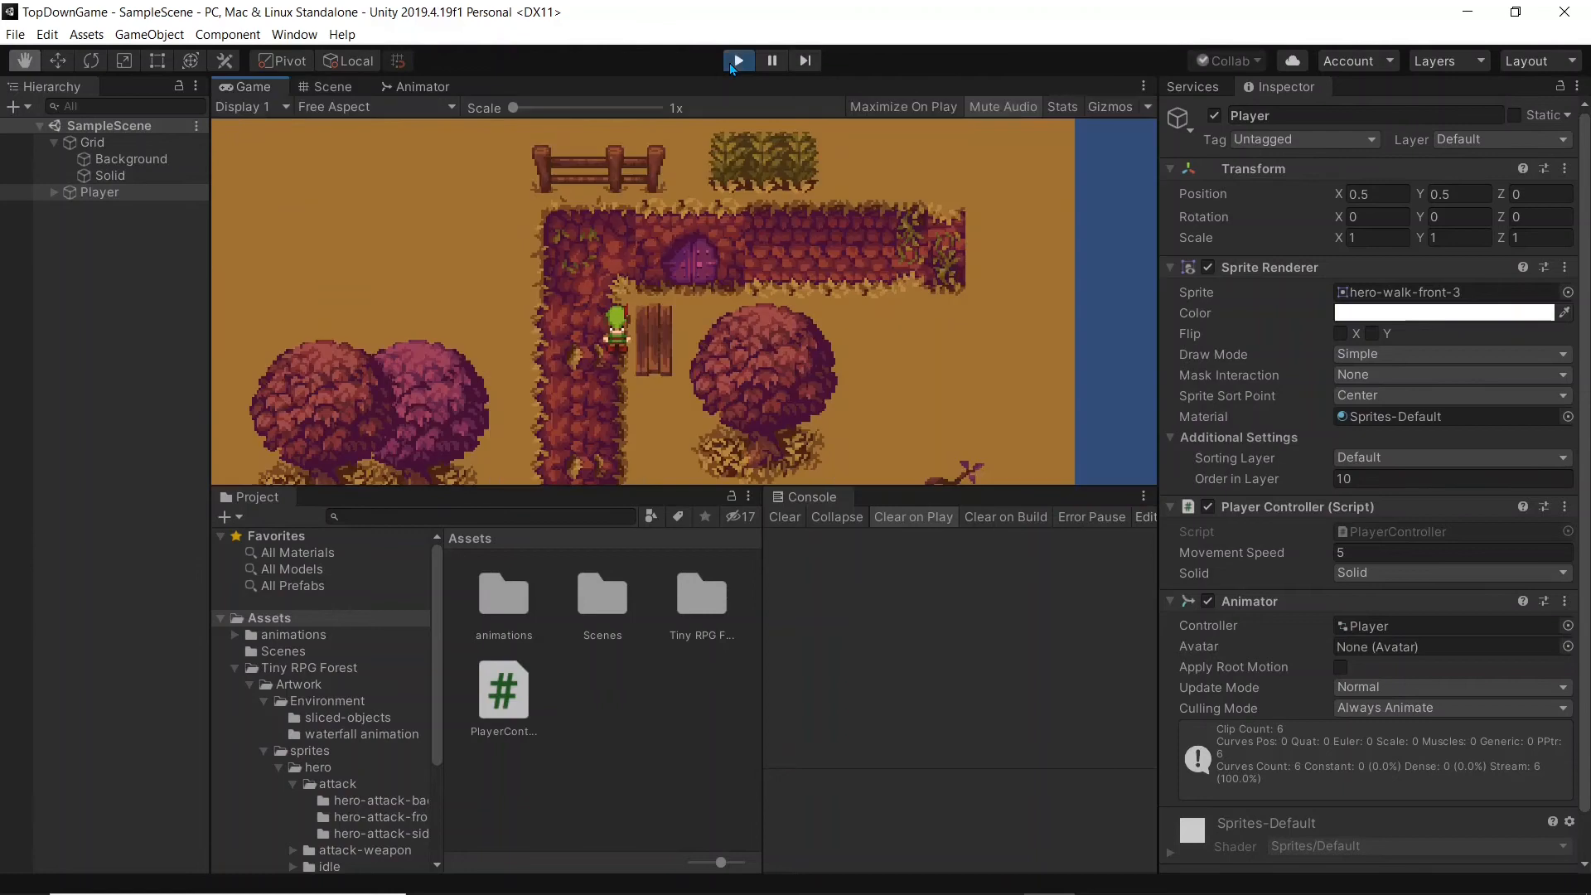
key(Left)
key(Right)
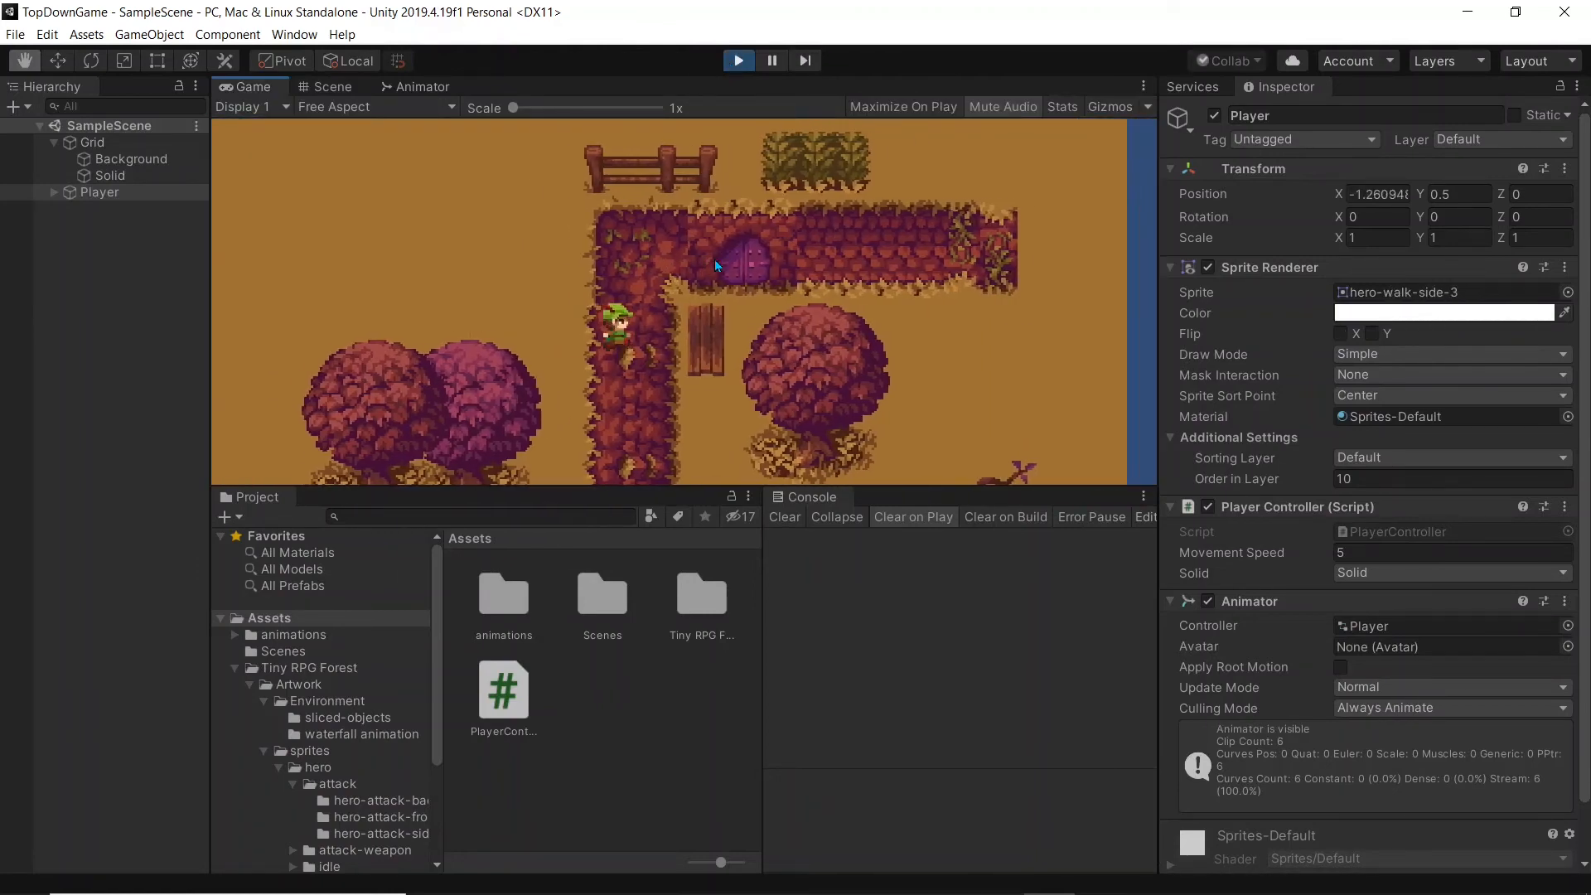
key(Up)
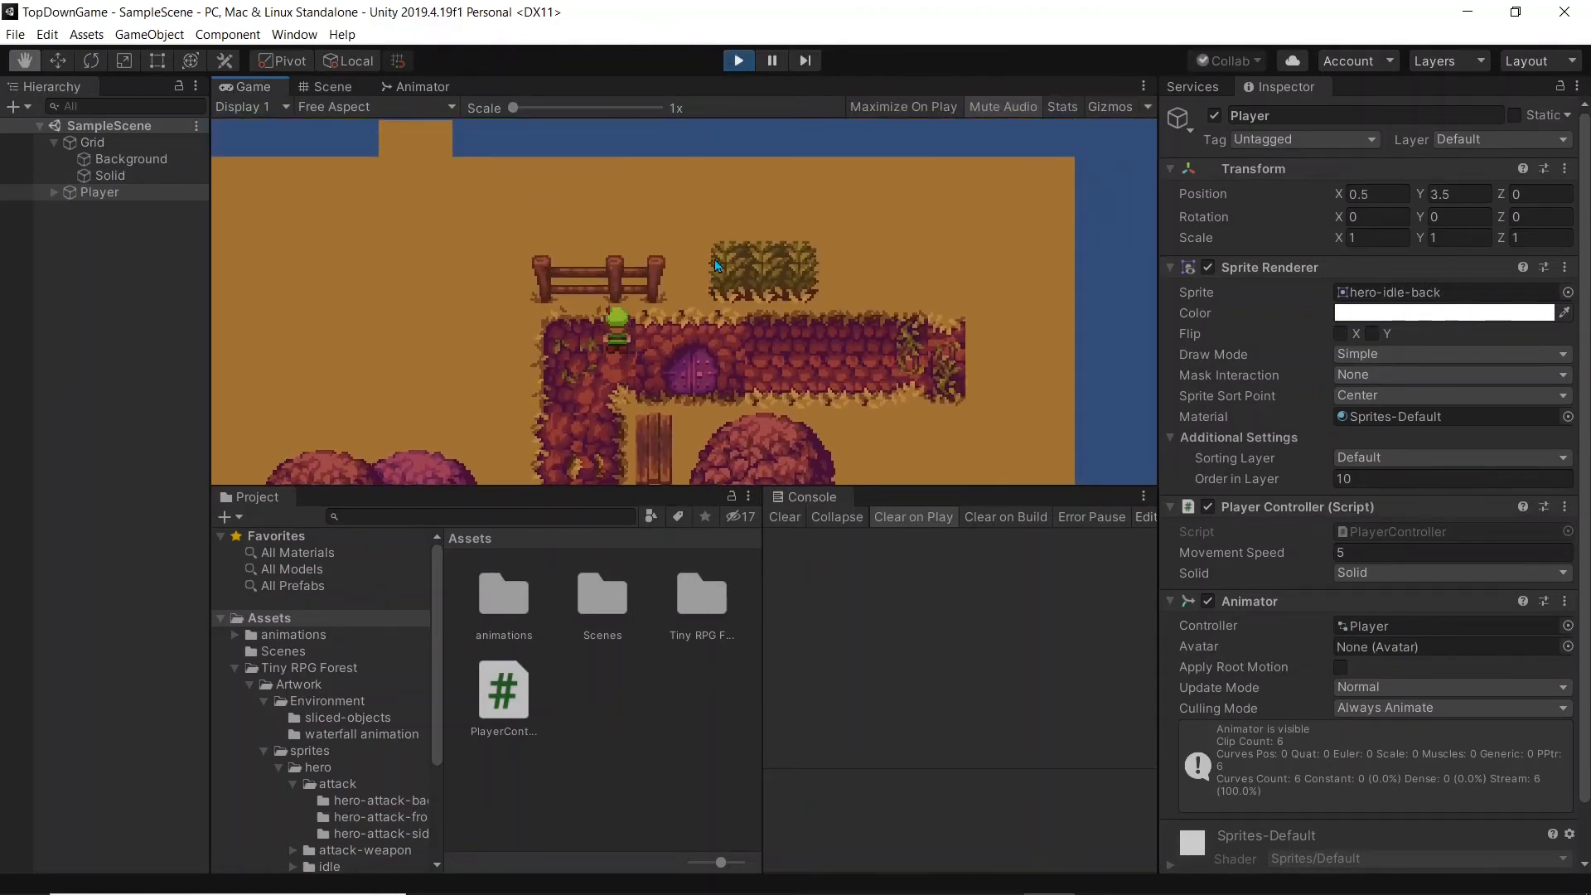
key(Right)
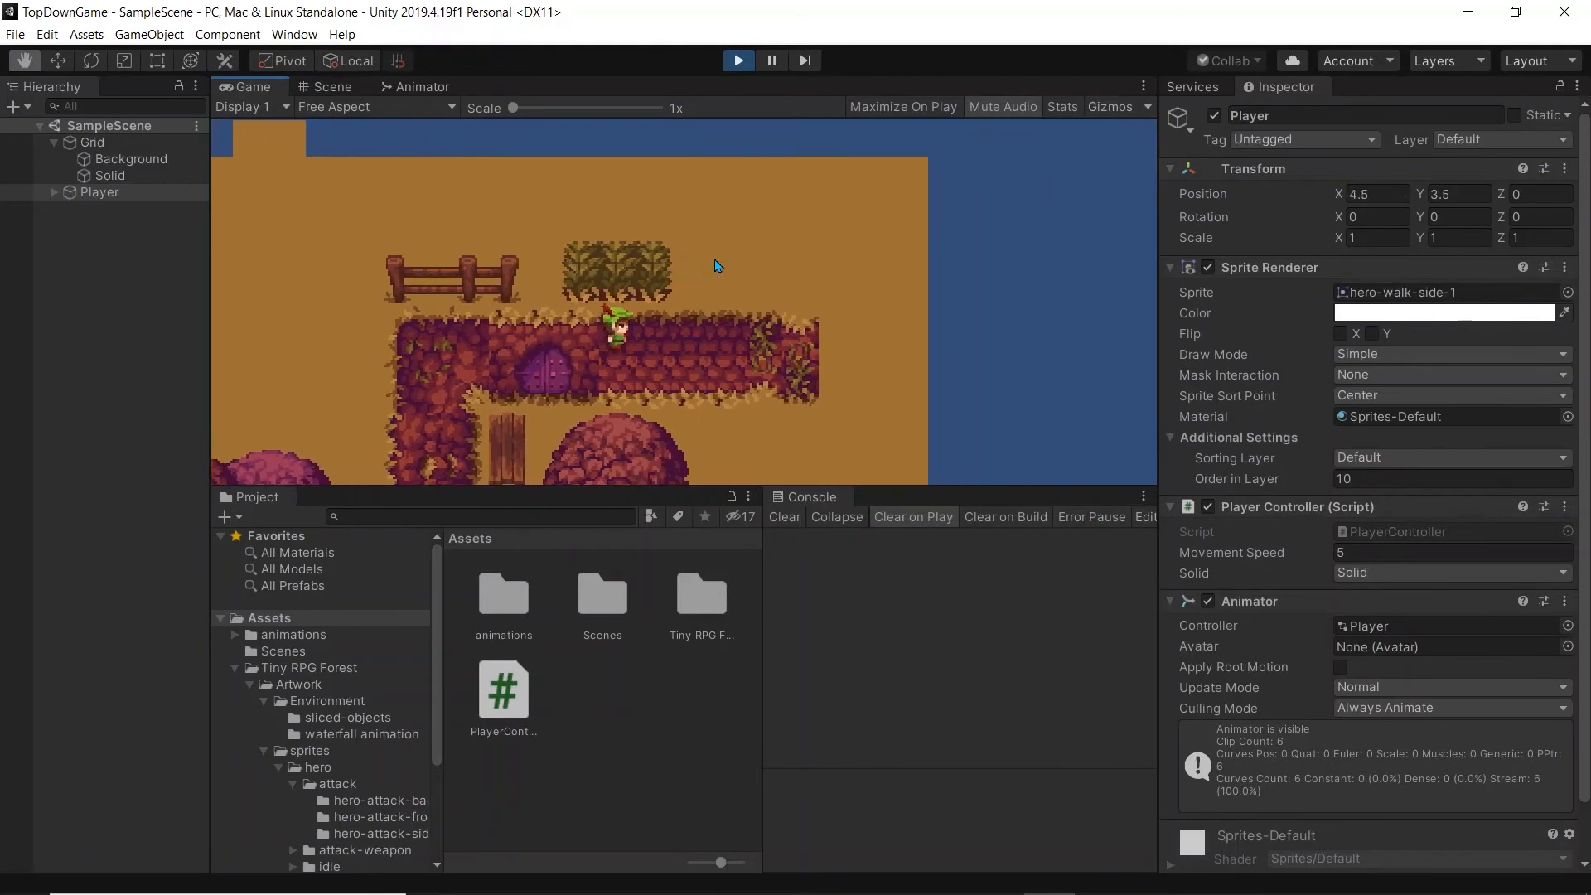
key(Down)
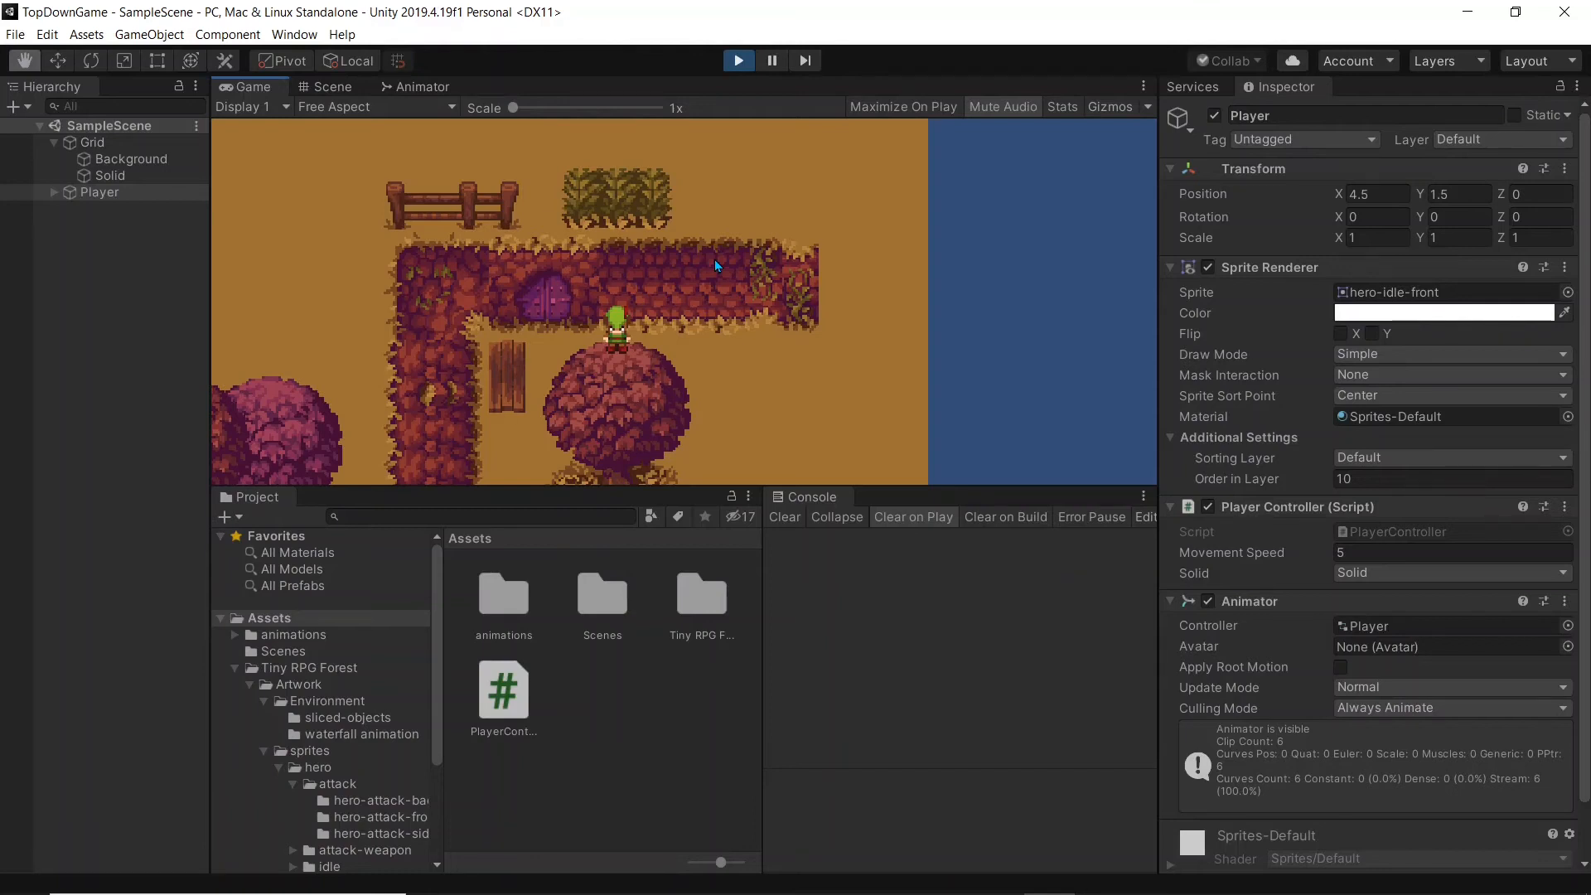
- Walk the player around the side of the round tree and back along the wall to test the solid tiles from several directions
key(Right)
key(Down)
key(Left)
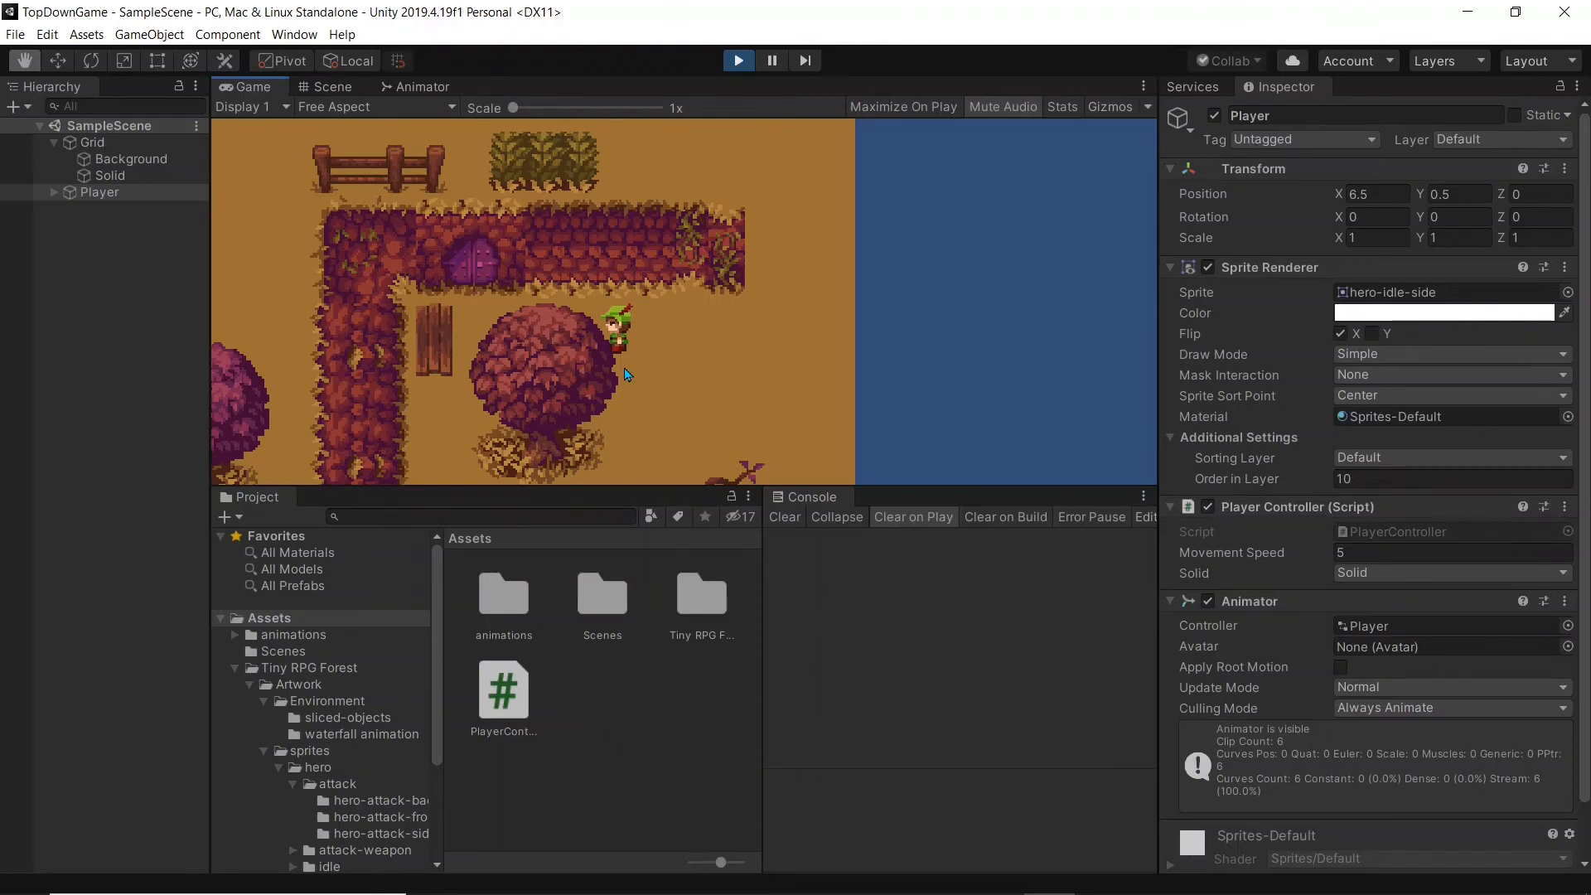
key(w)
key(s)
key(a)
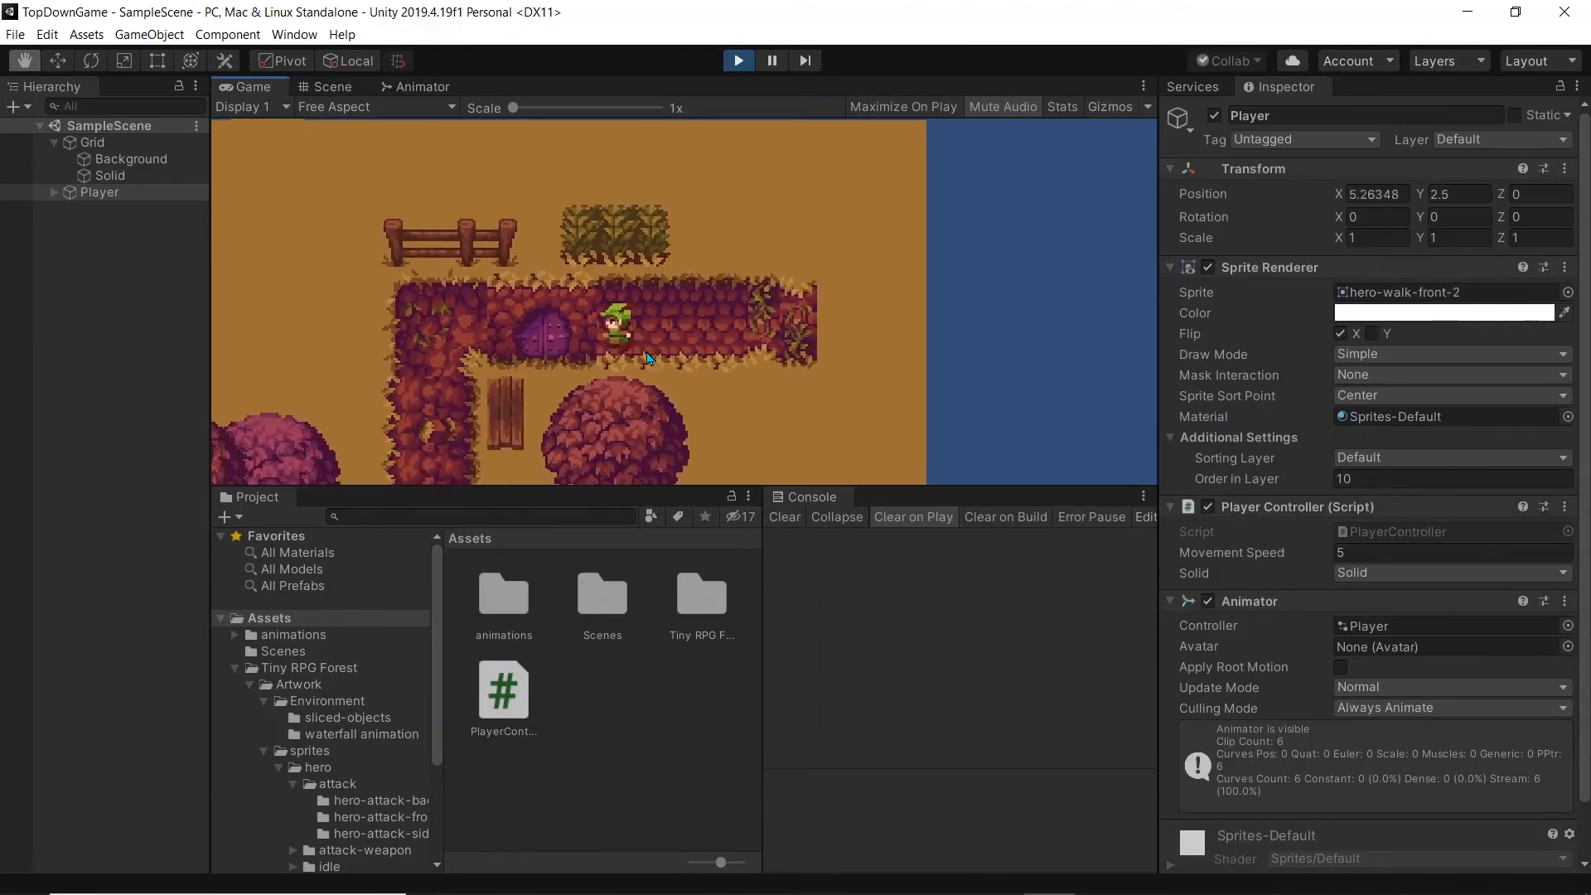
key(s)
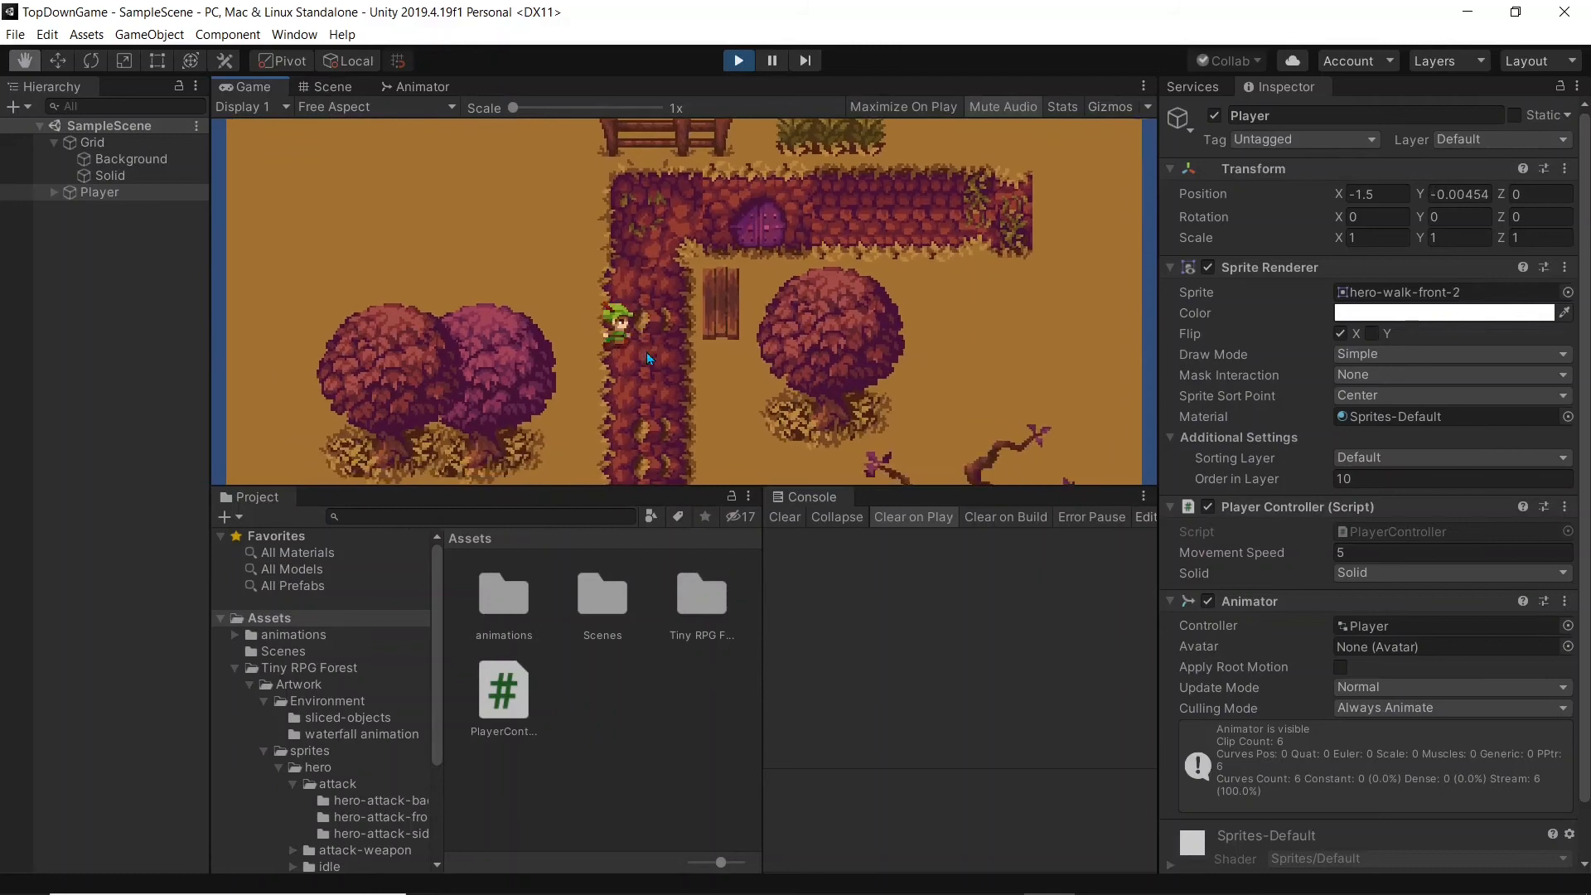
key(d)
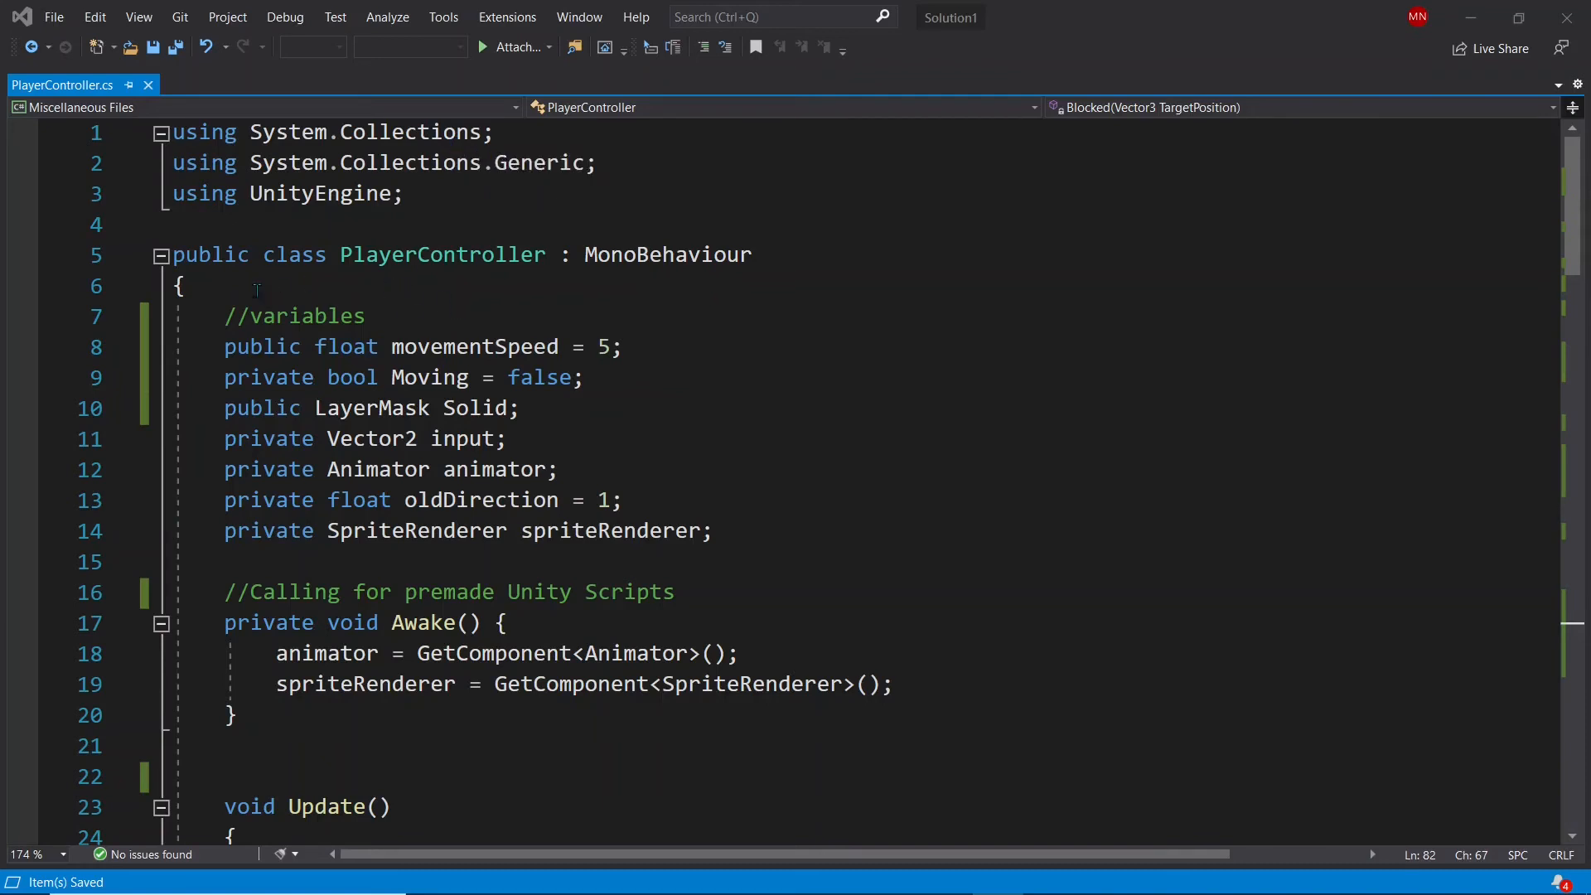
- In Visual Studio, review the commented PlayerController.cs from the variables and Awake through the Update method
scroll(312, 347, down, 1)
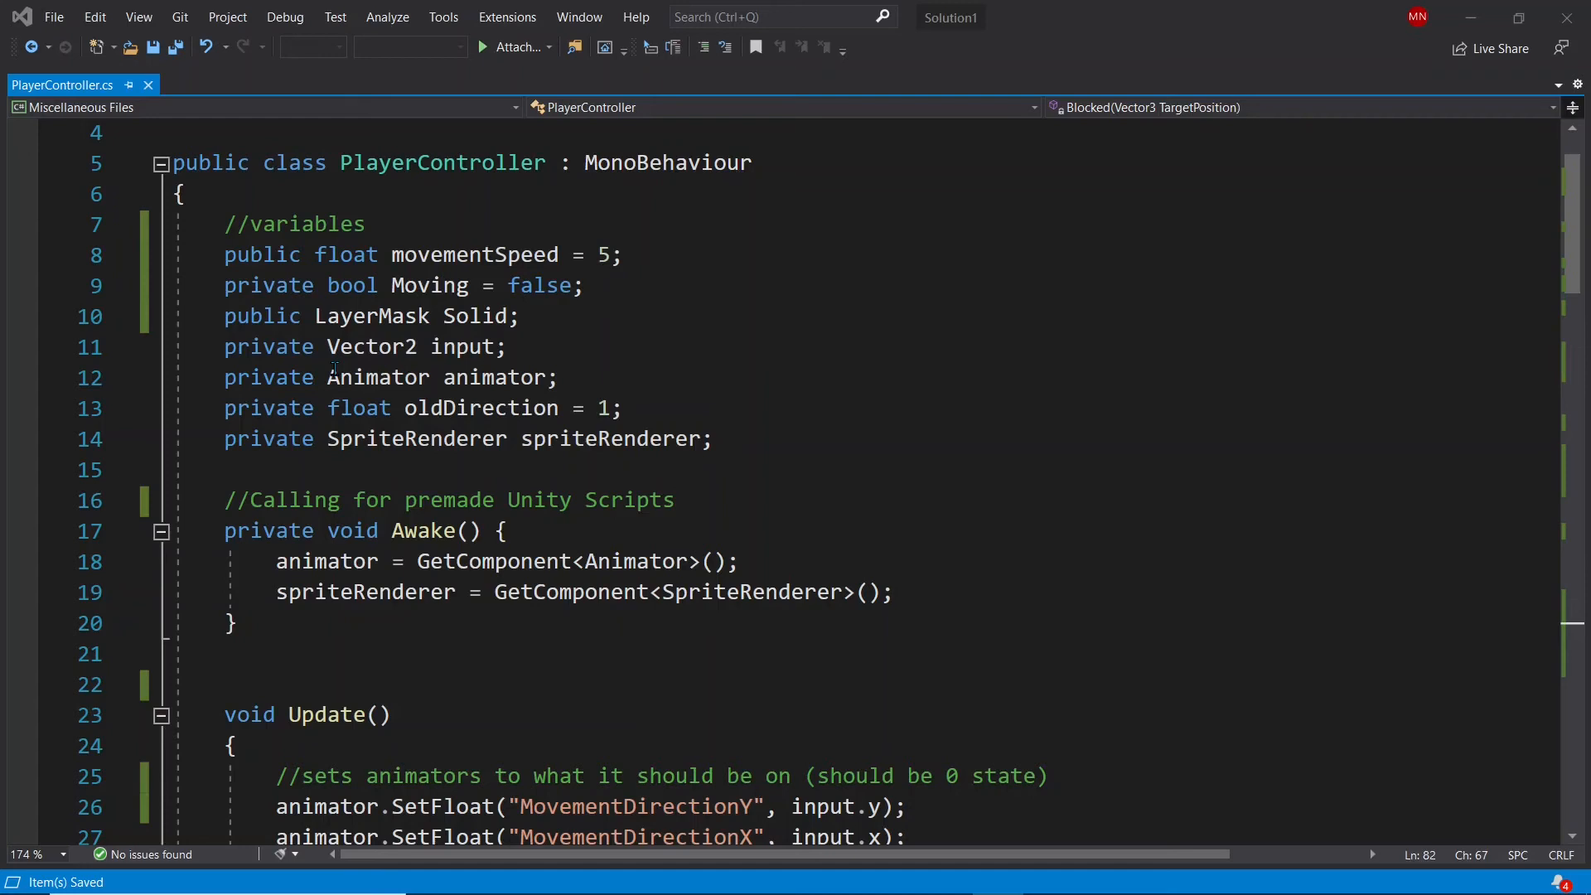
scroll(335, 369, down, 2)
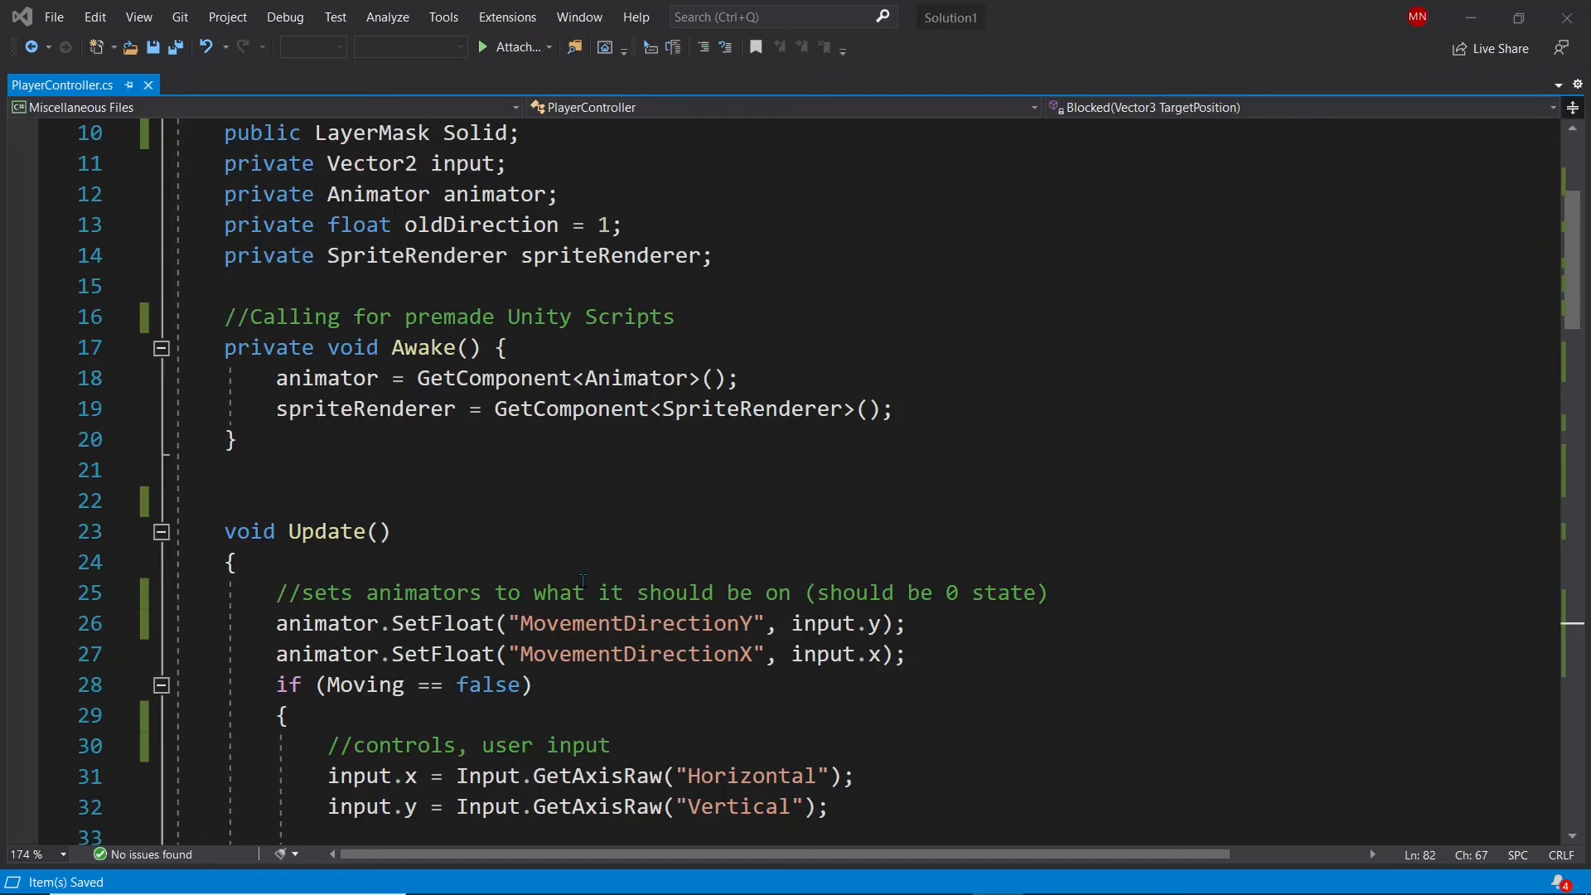
scroll(582, 581, down, 1)
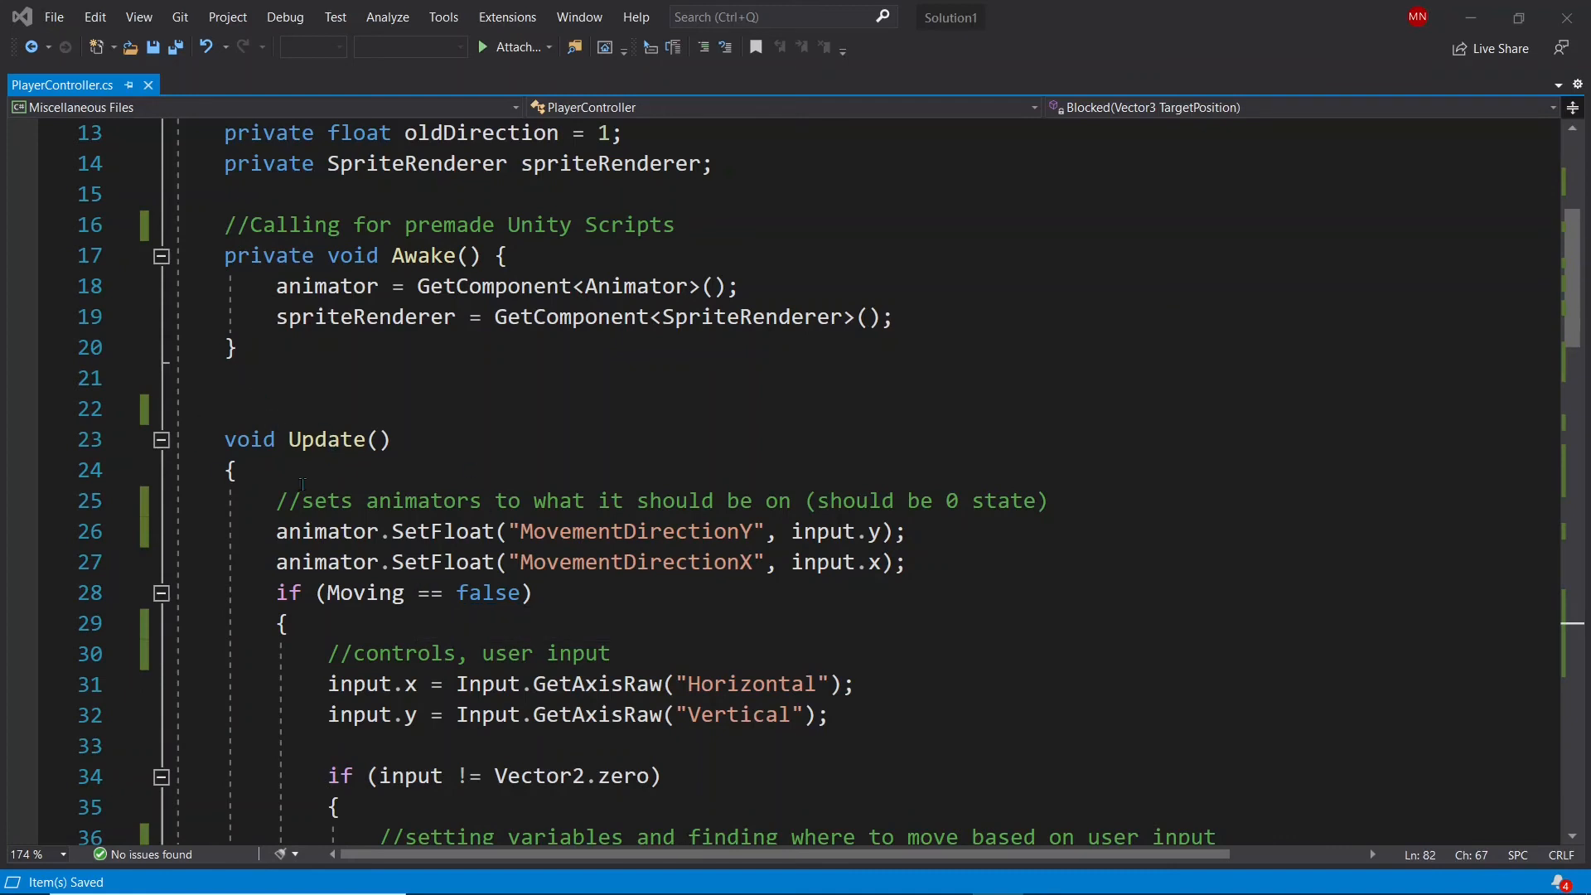
scroll(533, 459, down, 1)
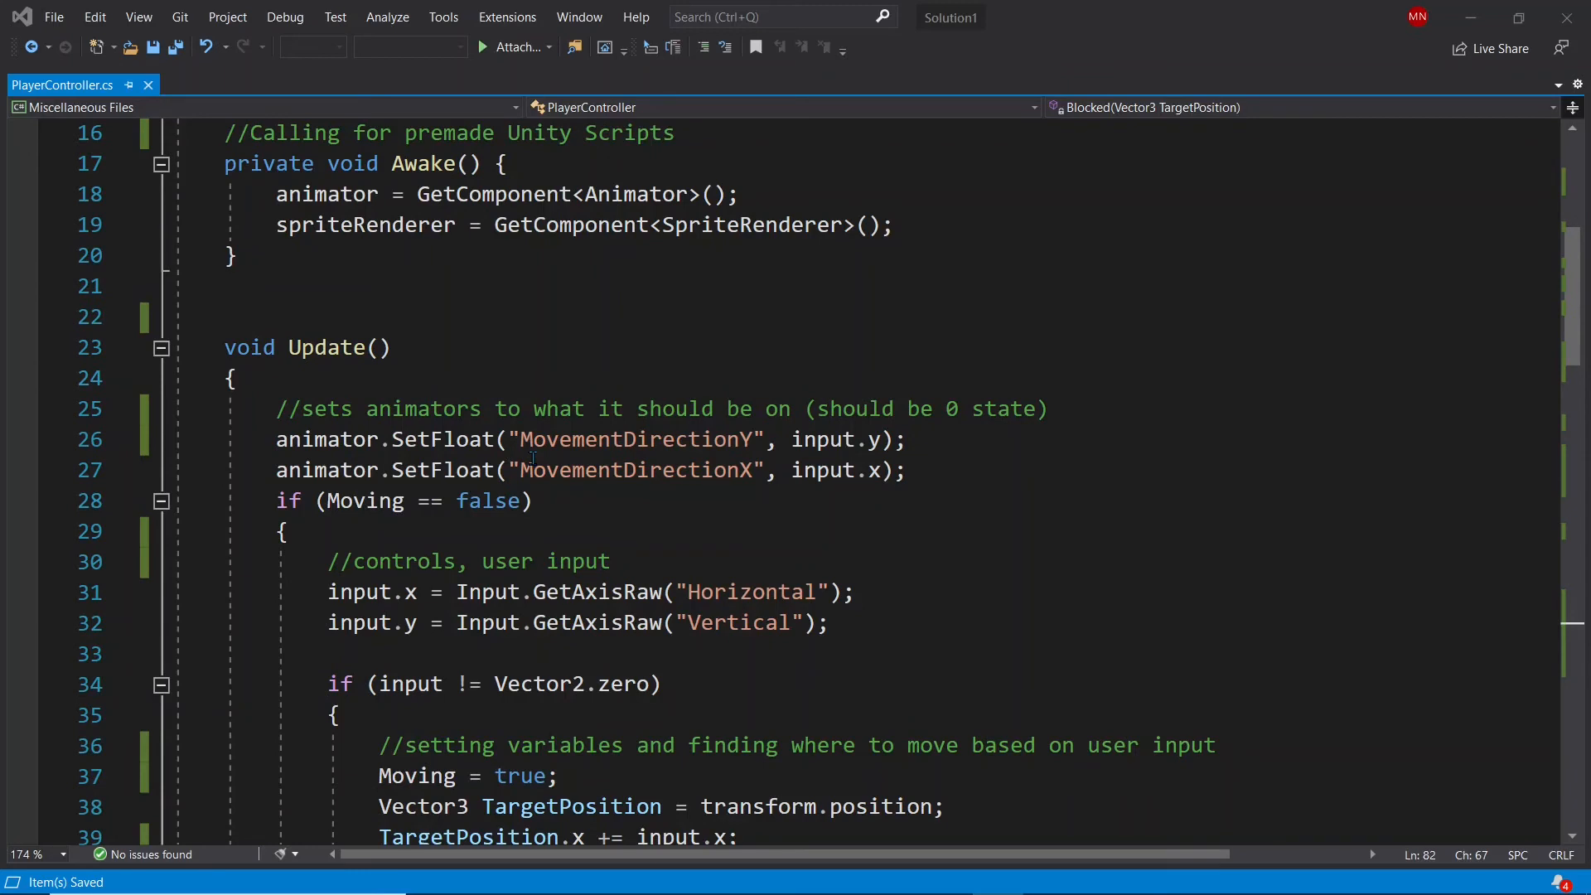
scroll(533, 458, down, 1)
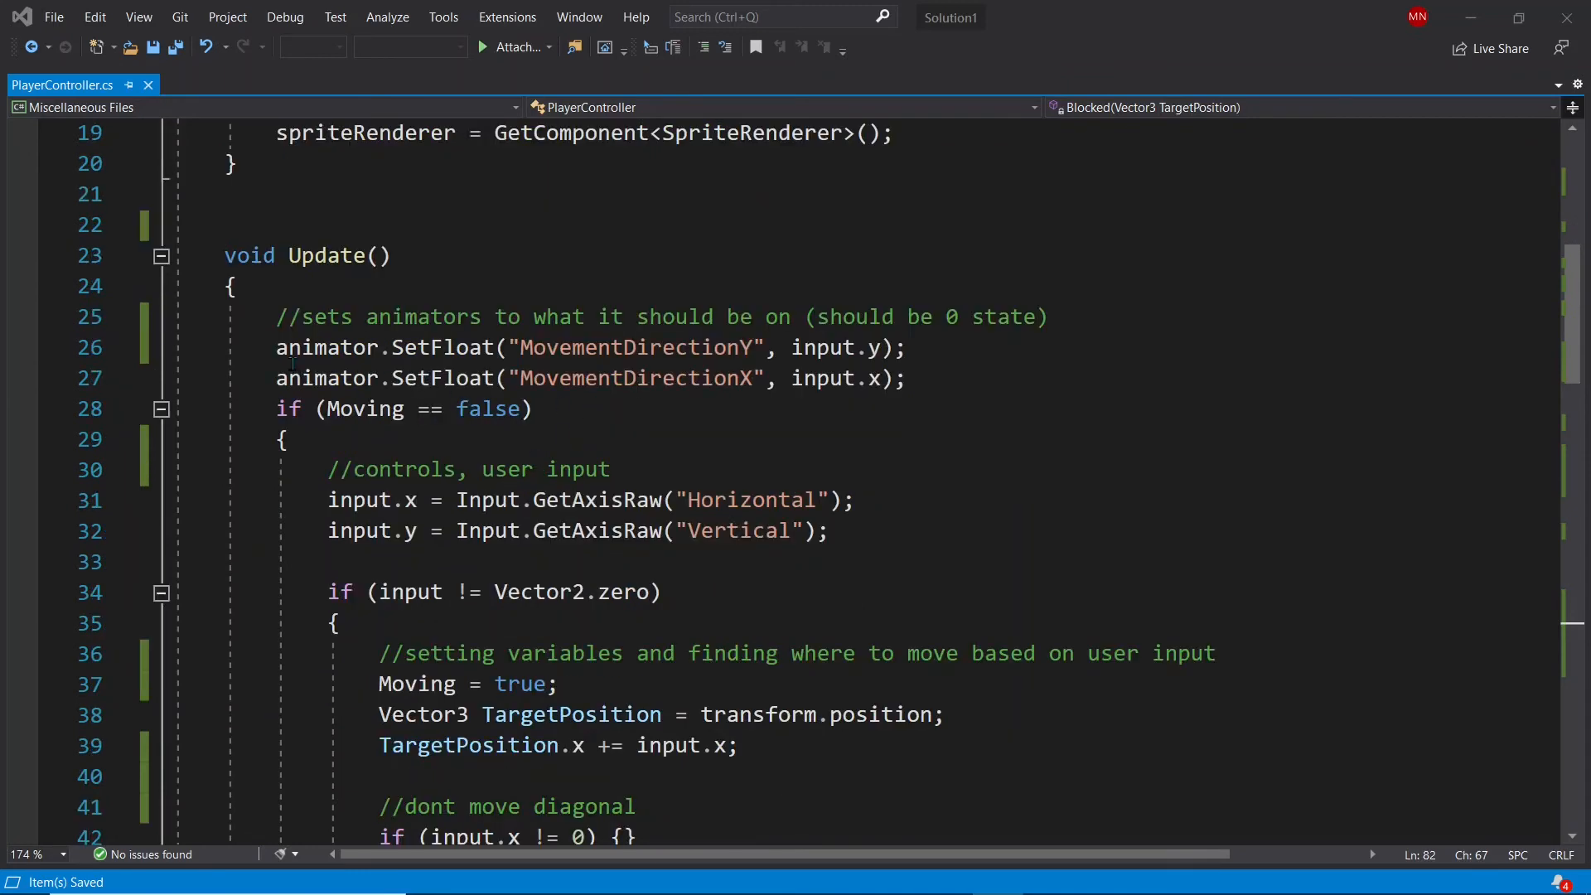
scroll(292, 365, down, 1)
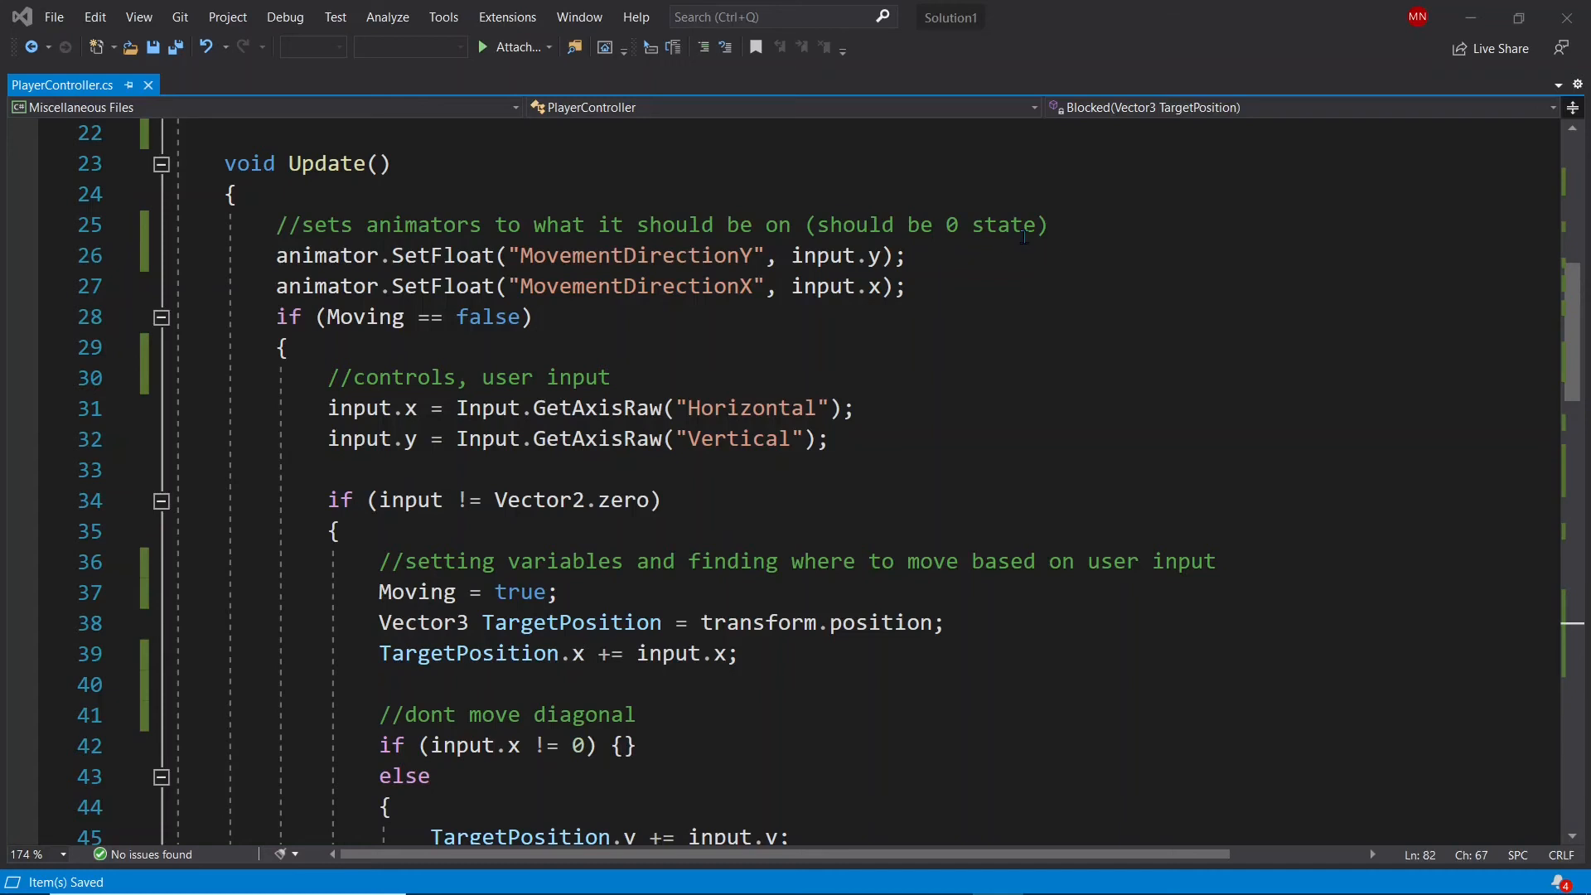
scroll(953, 399, down, 4)
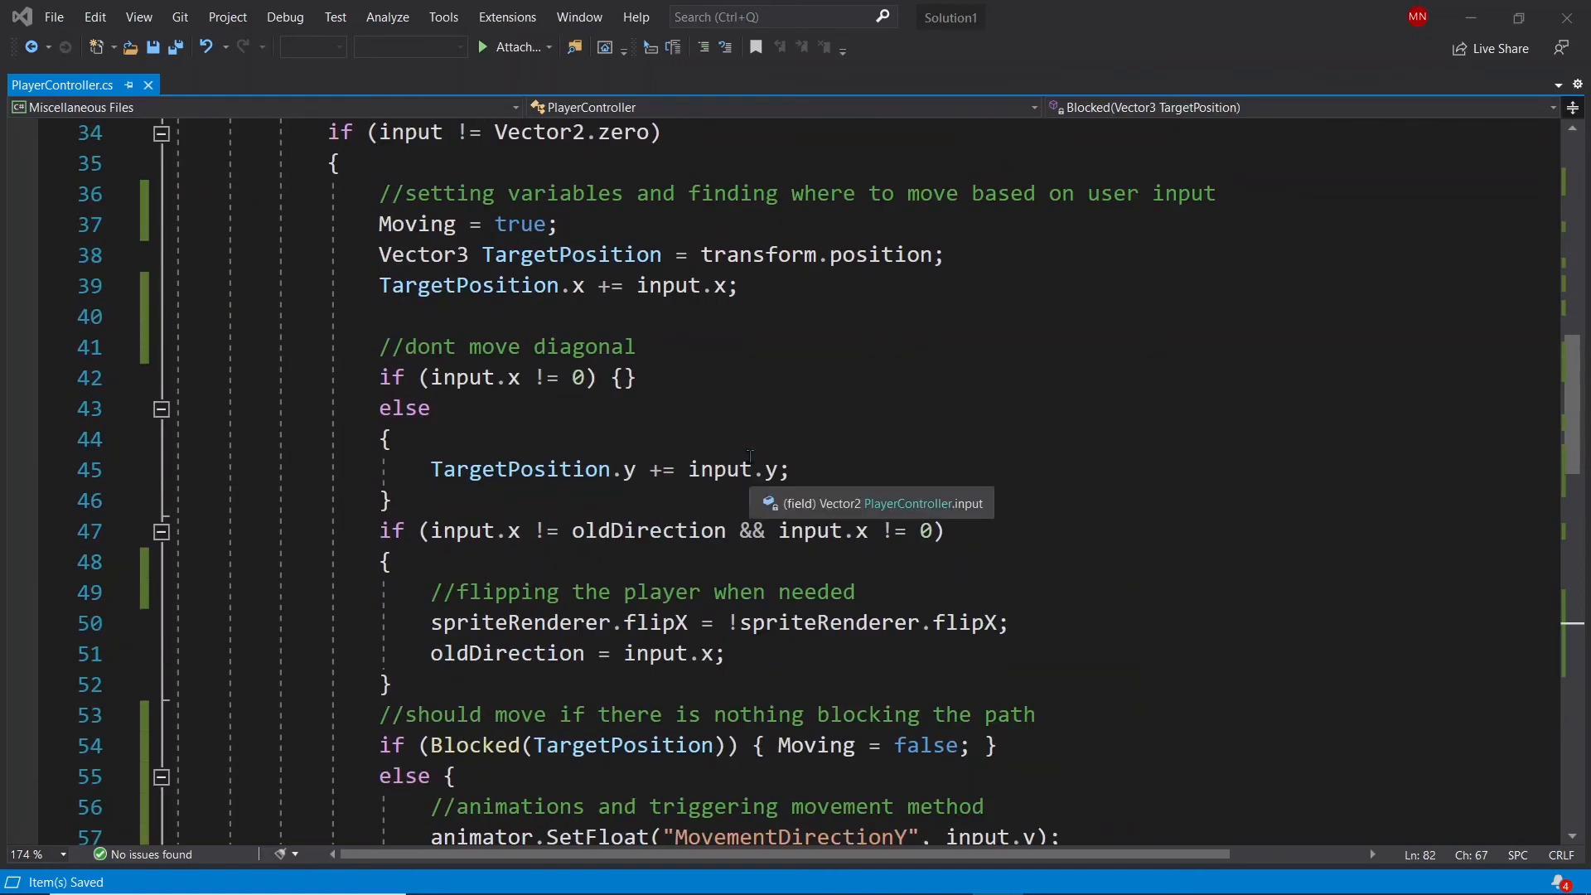
scroll(748, 390, down, 5)
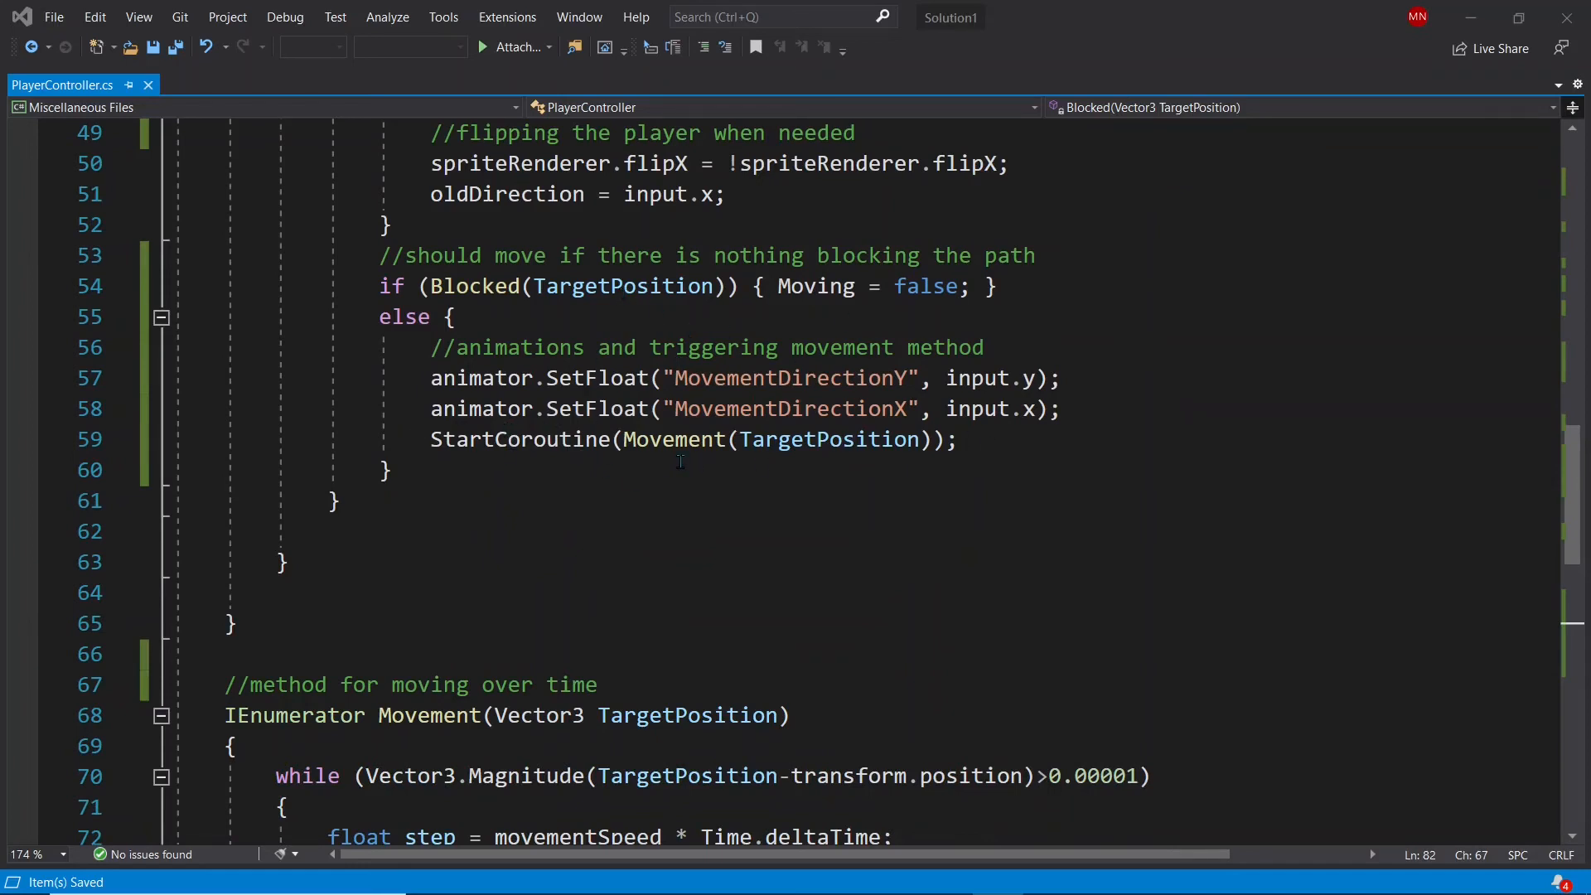
- Go back over the Update method, examining the input, target position, sprite flipping and Blocked condition in turn
scroll(679, 462, up, 16)
scroll(680, 461, down, 4)
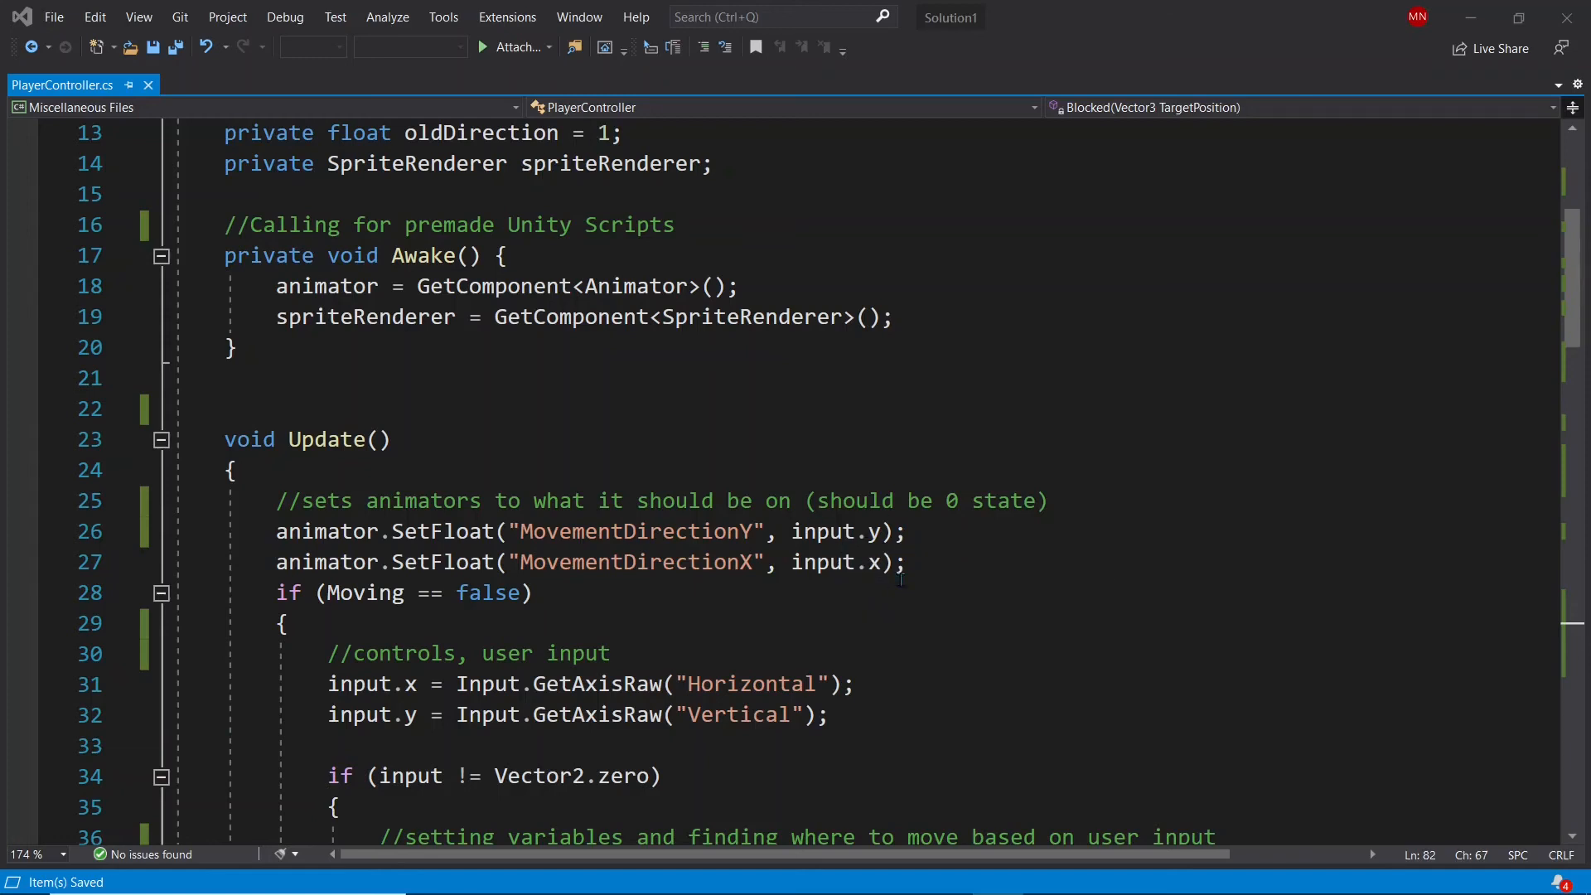
scroll(761, 626, down, 1)
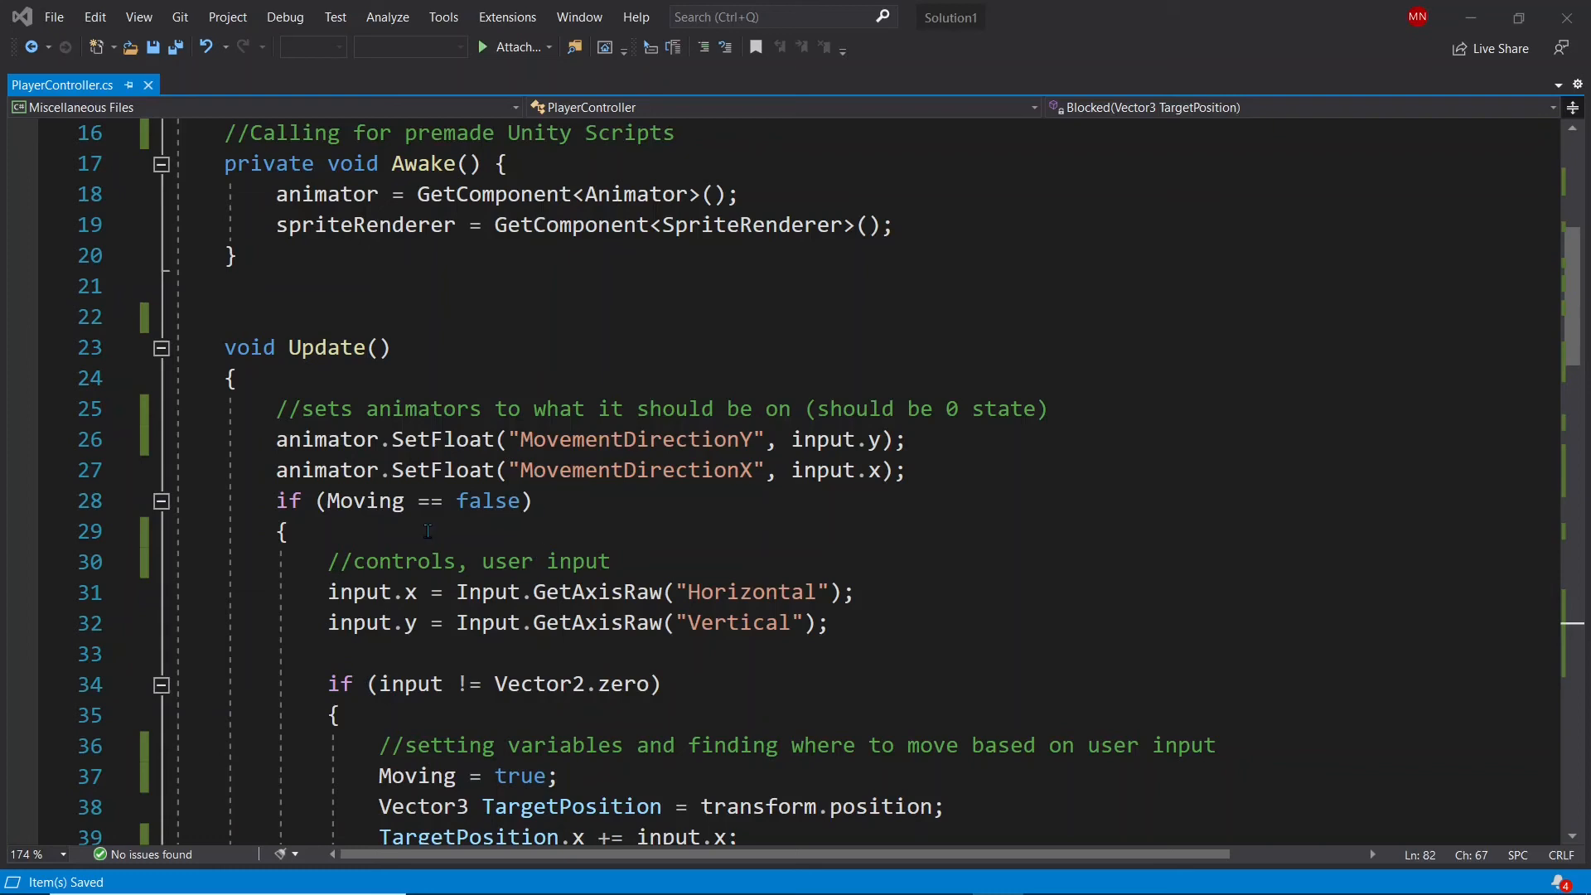
scroll(427, 532, down, 1)
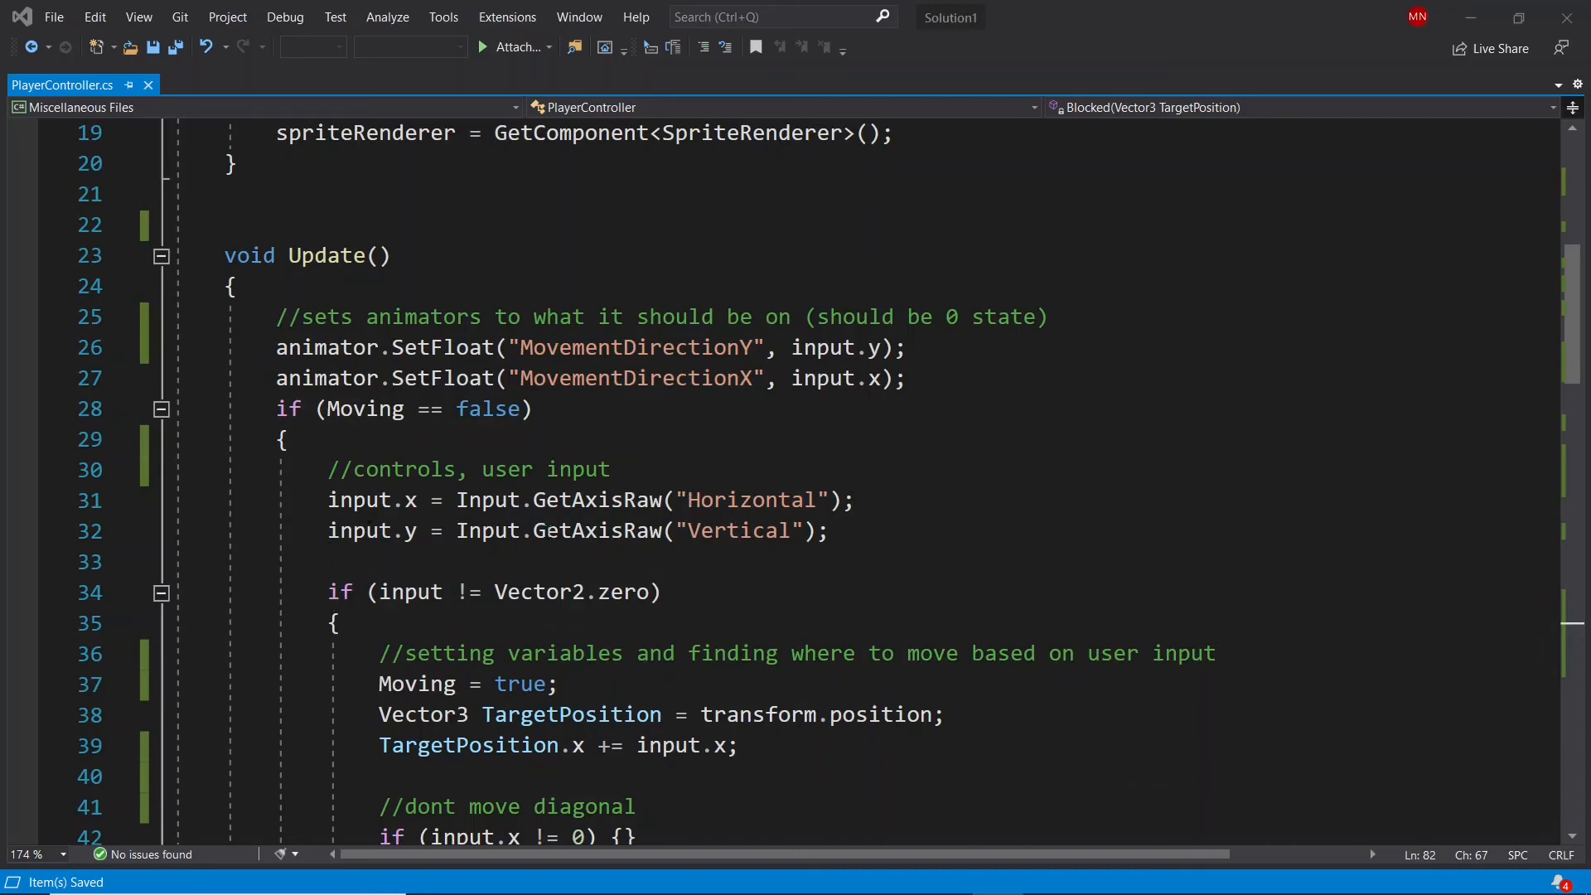
scroll(569, 487, down, 2)
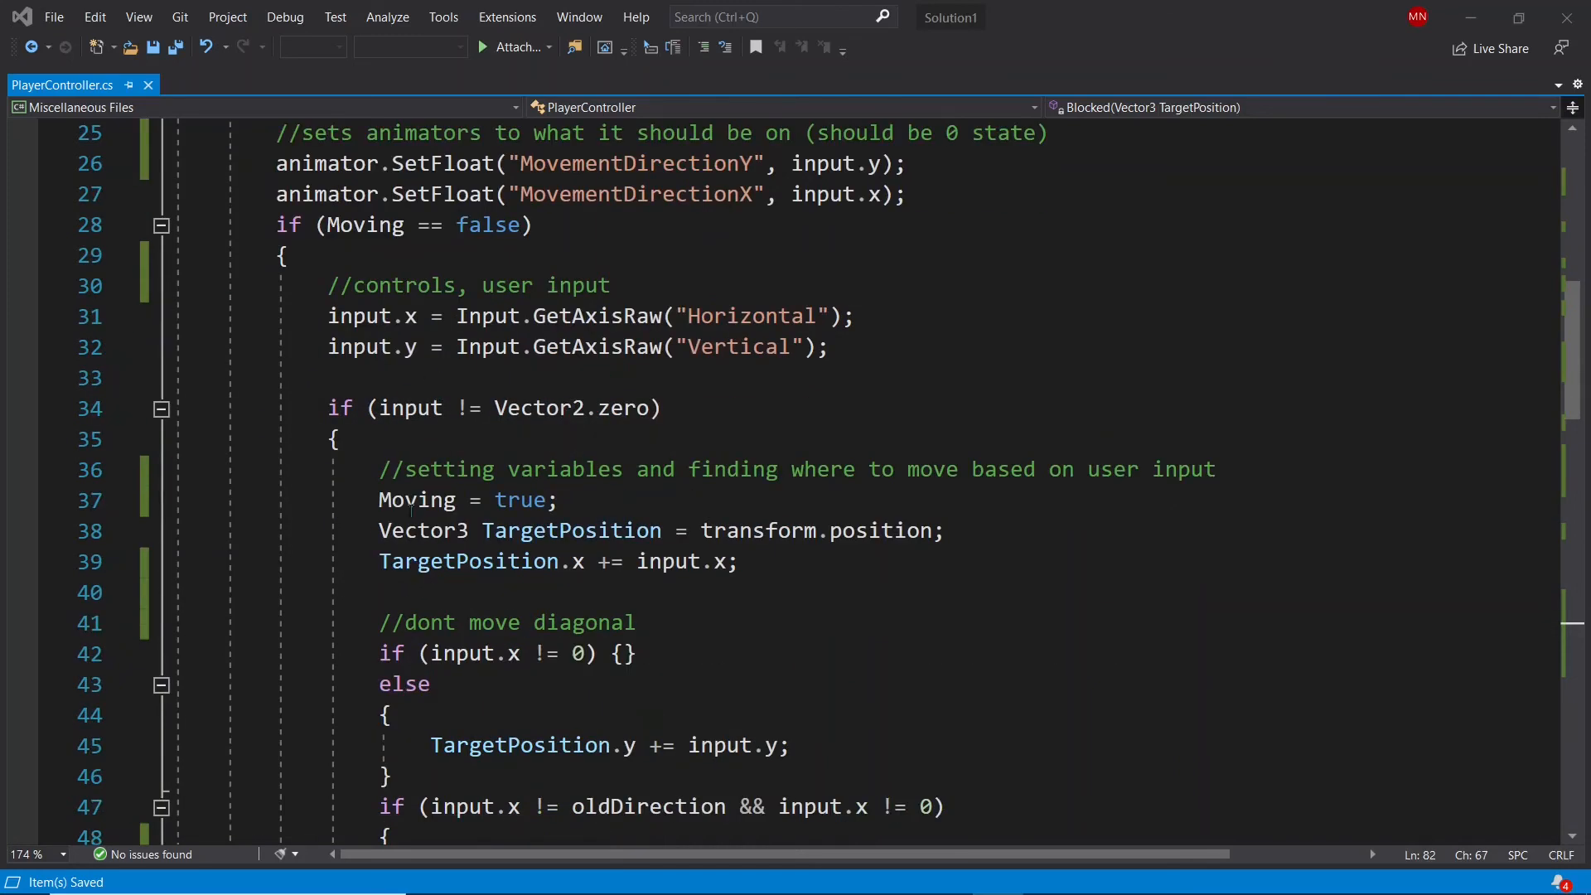
scroll(438, 455, down, 1)
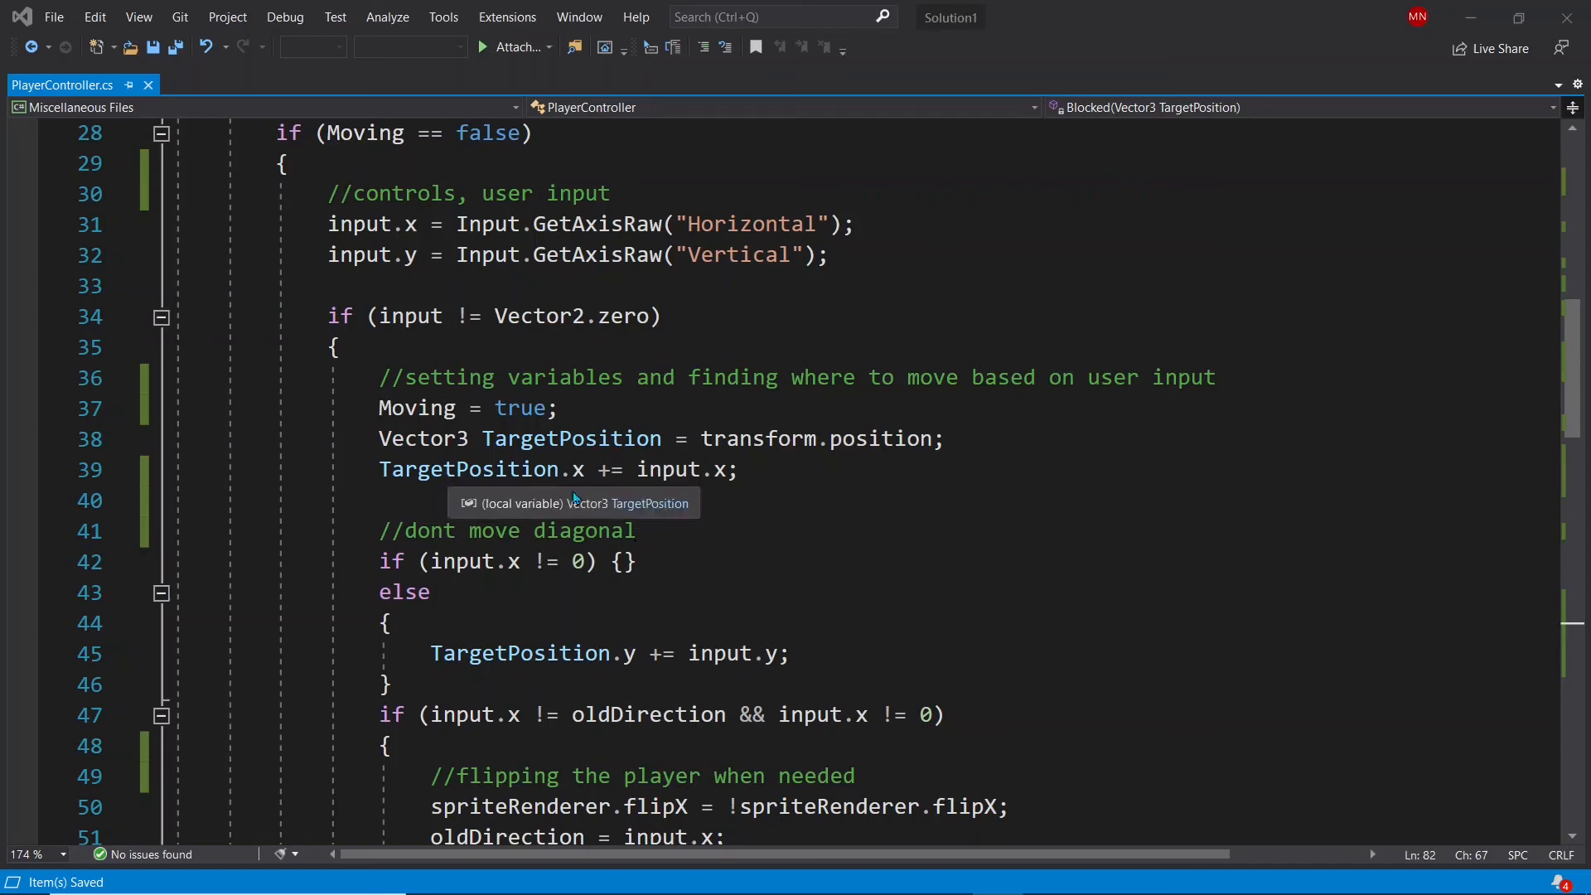
scroll(575, 497, down, 2)
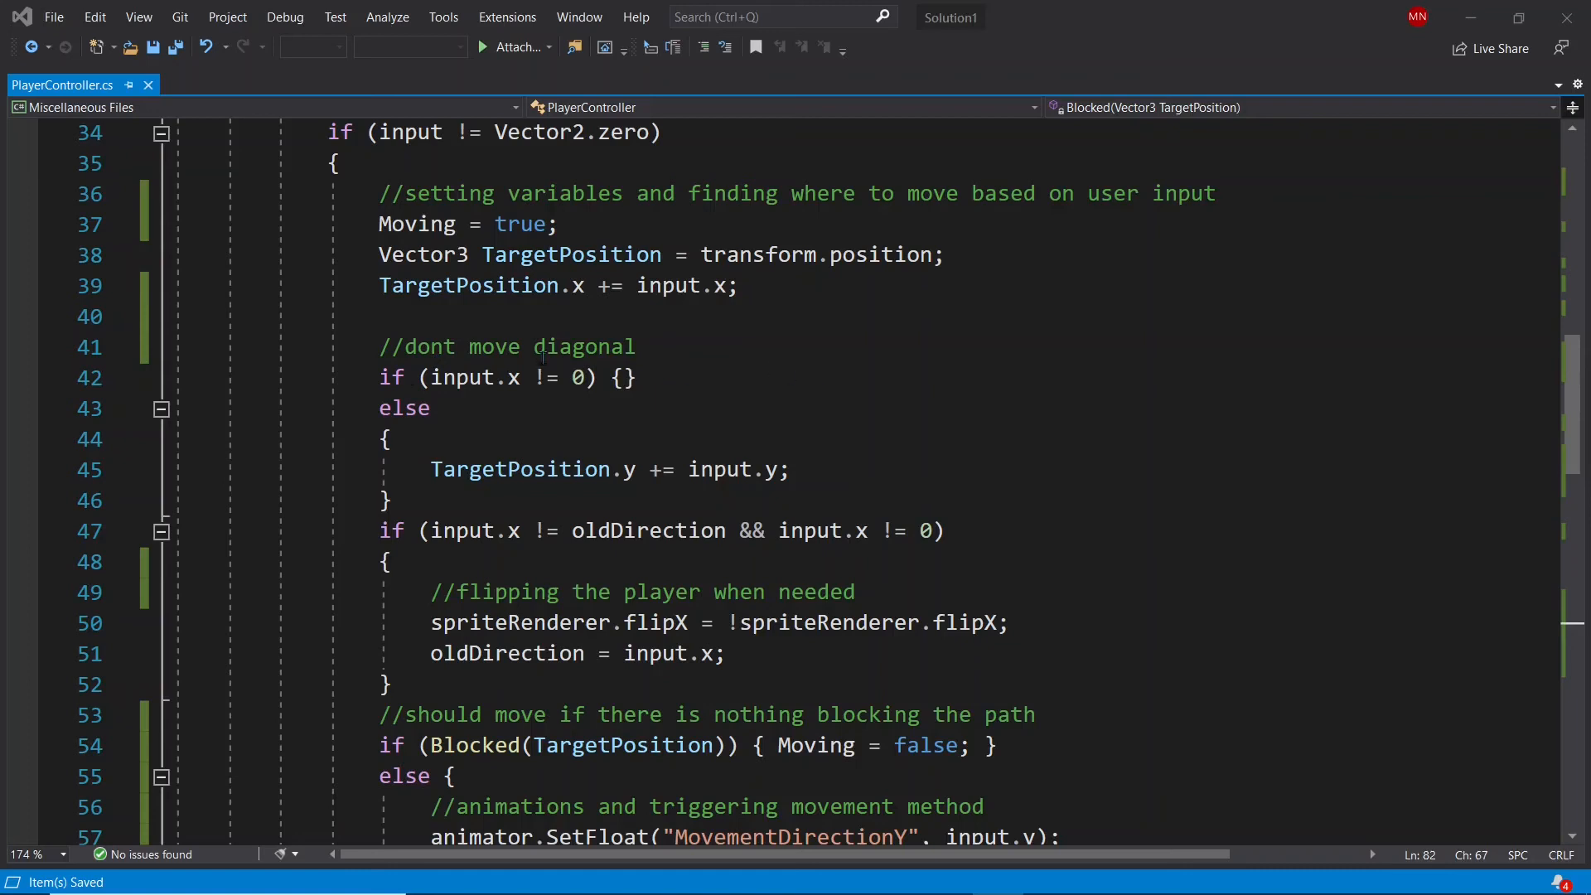
scroll(543, 358, down, 1)
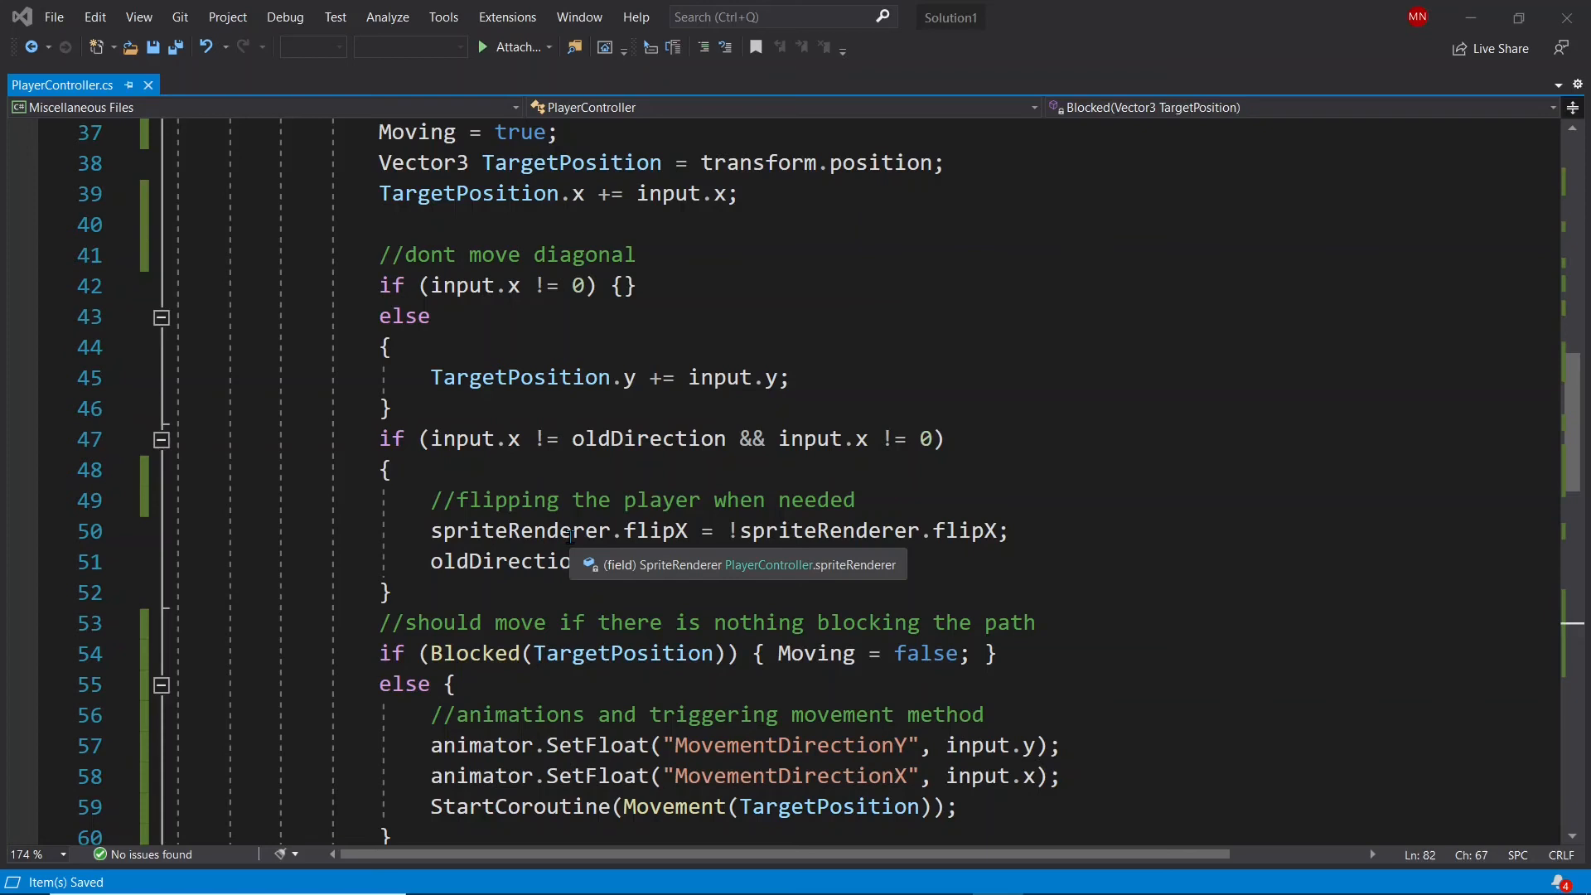
scroll(570, 537, down, 1)
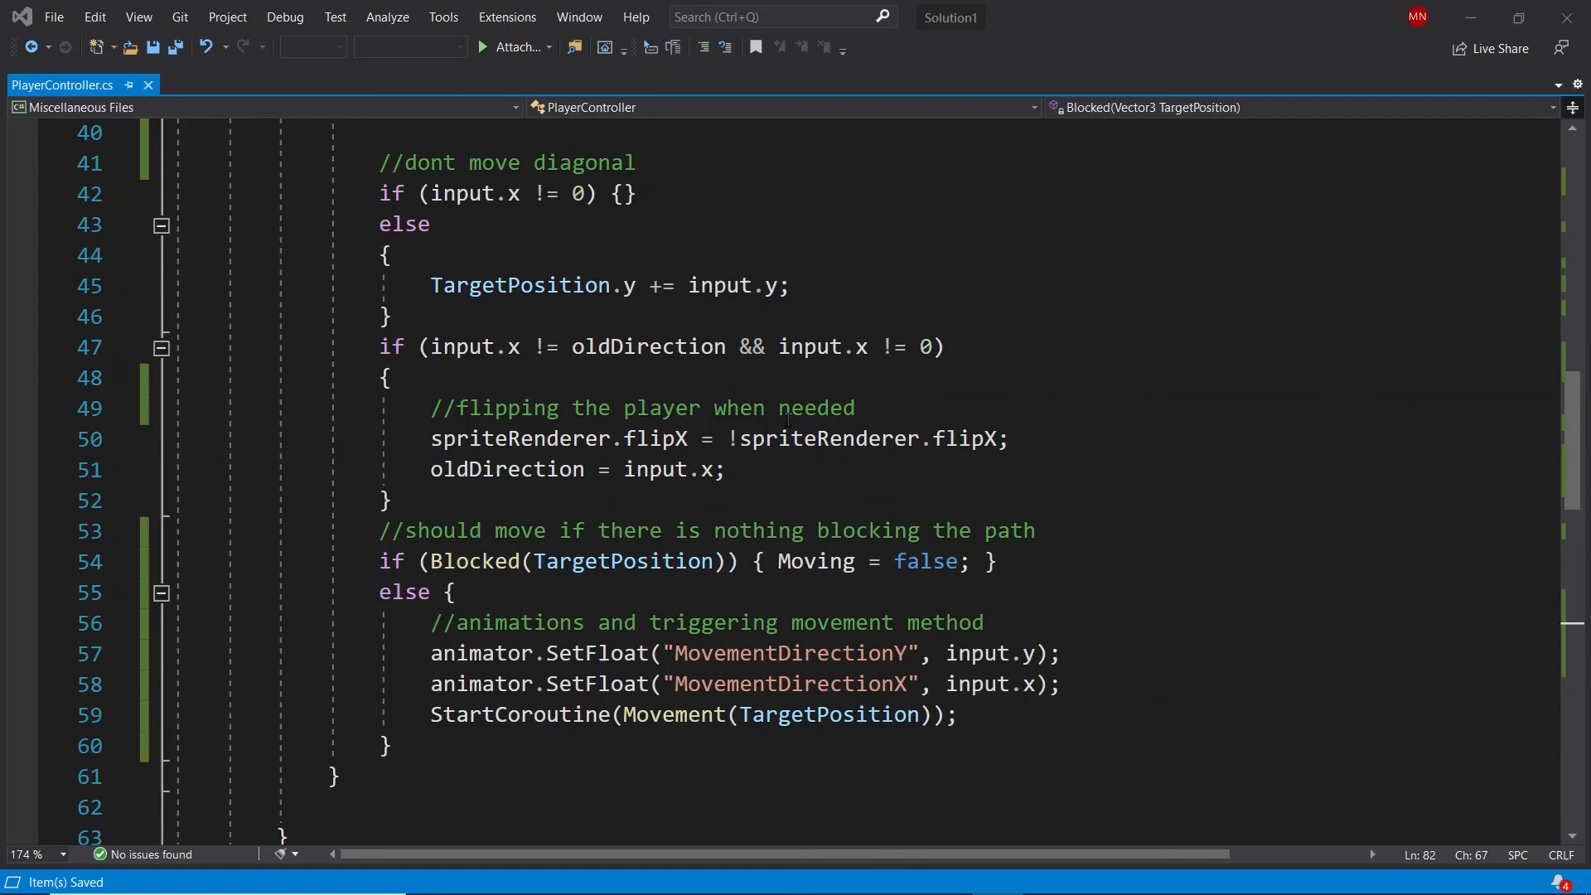
scroll(788, 421, down, 1)
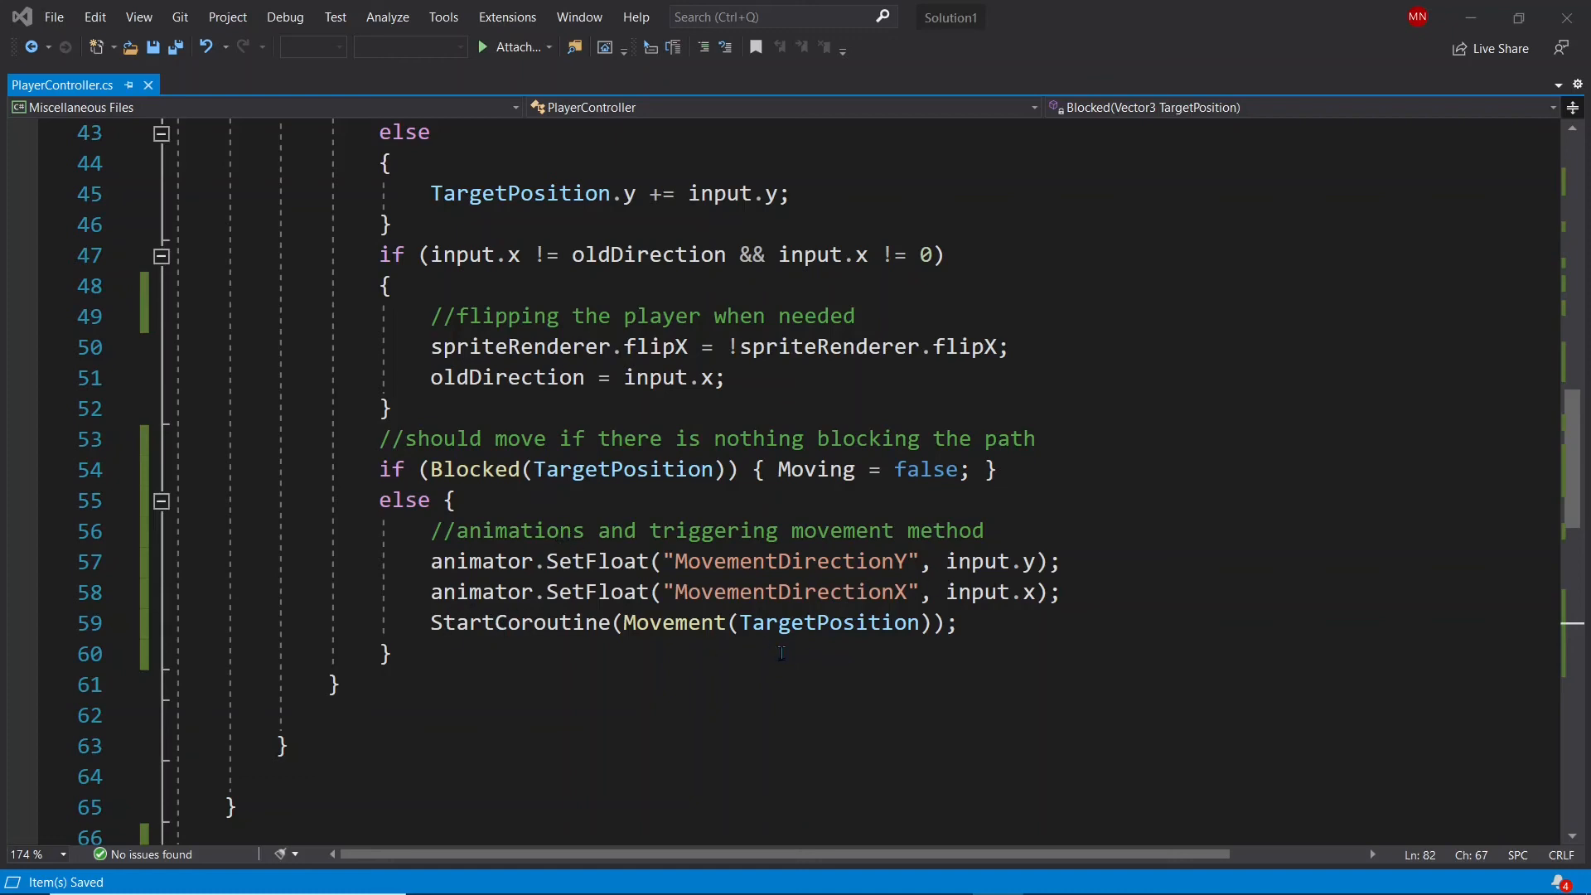
scroll(709, 637, down, 3)
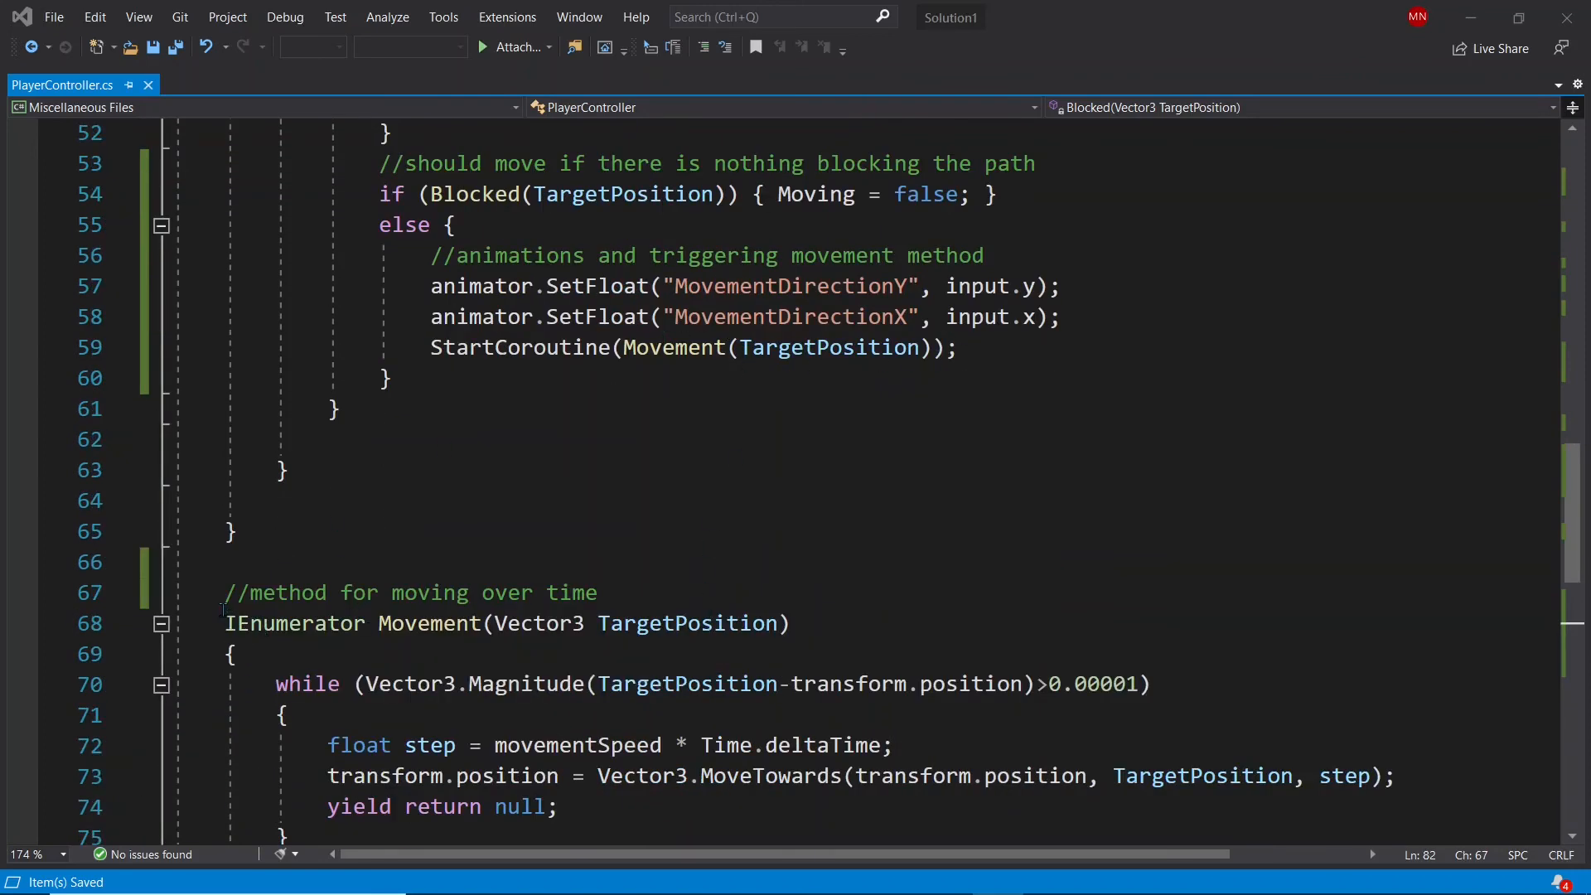
- Examine the Movement coroutine, highlighting its IEnumerator type and the Vector3.MoveTowards line inside the while loop
double_click(273, 623)
click(319, 624)
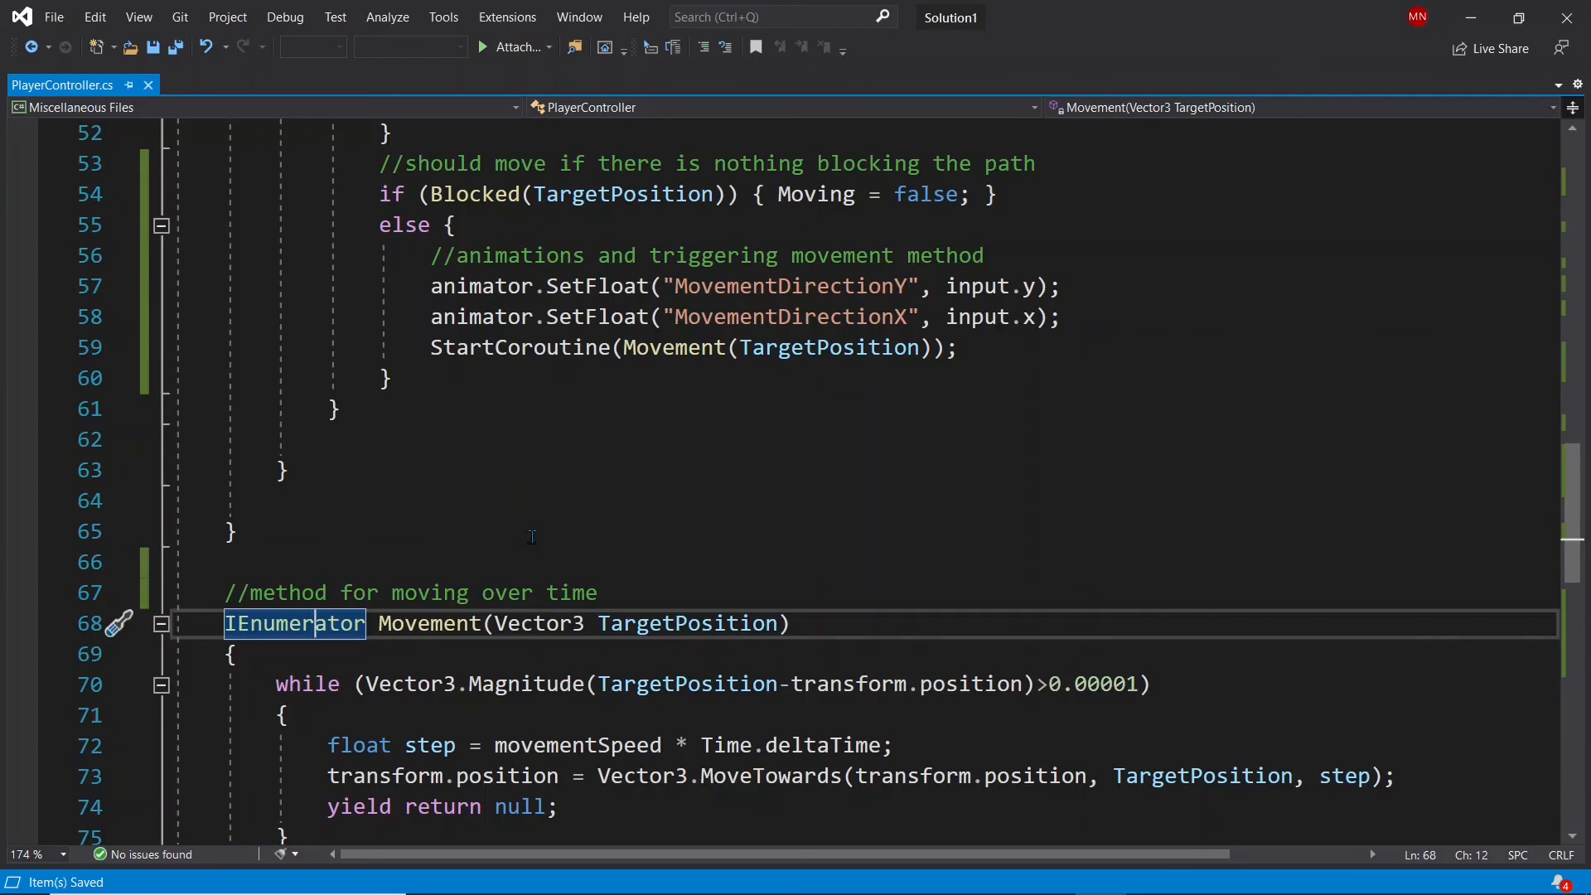
scroll(532, 537, down, 3)
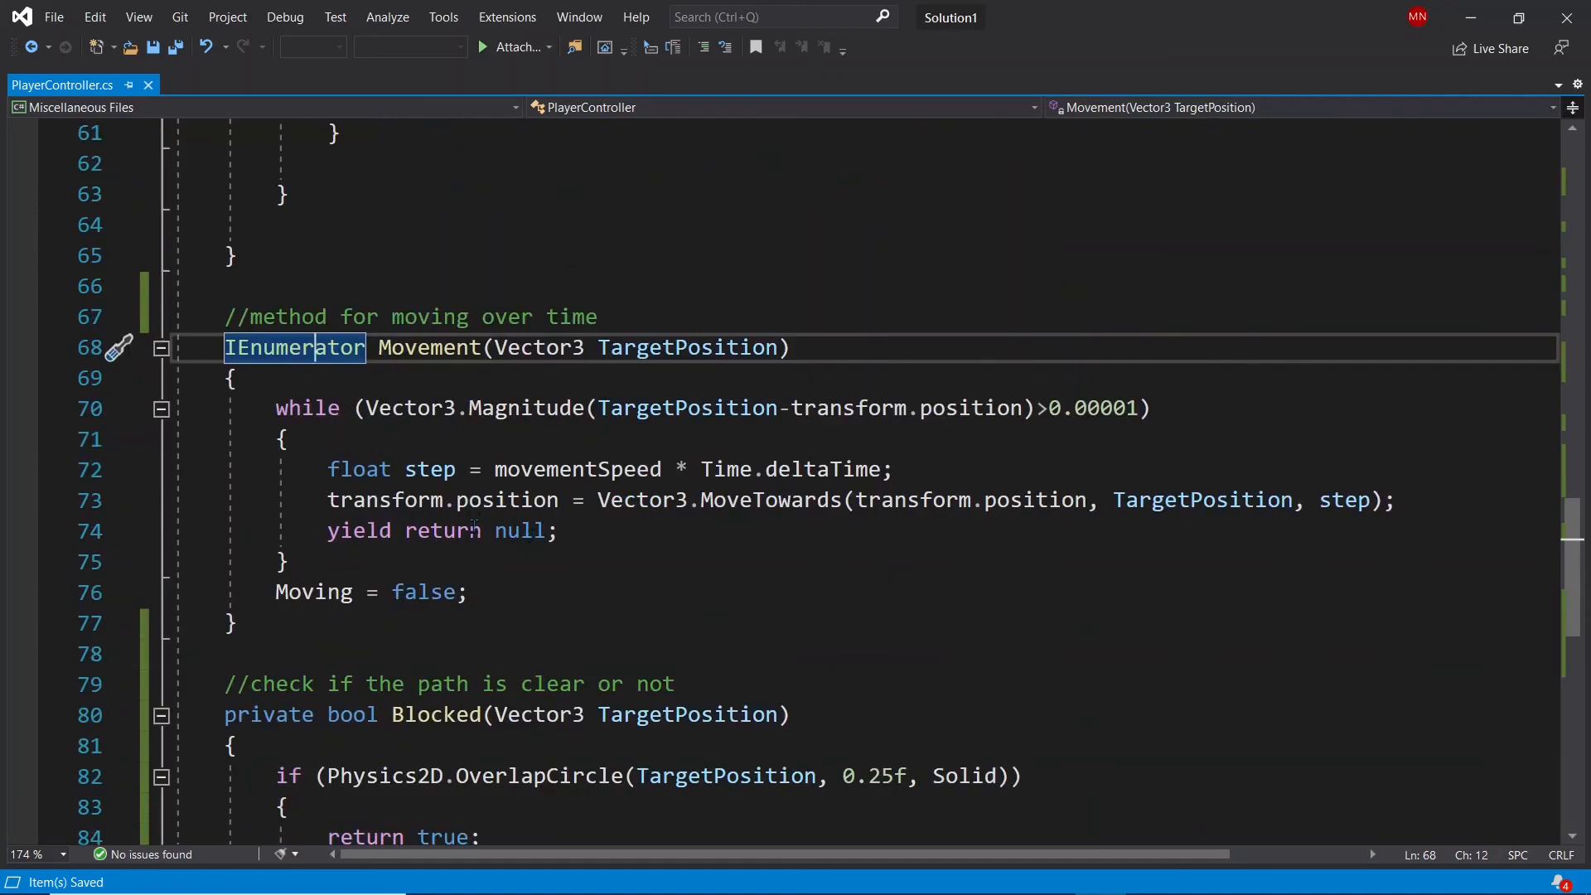
click(535, 501)
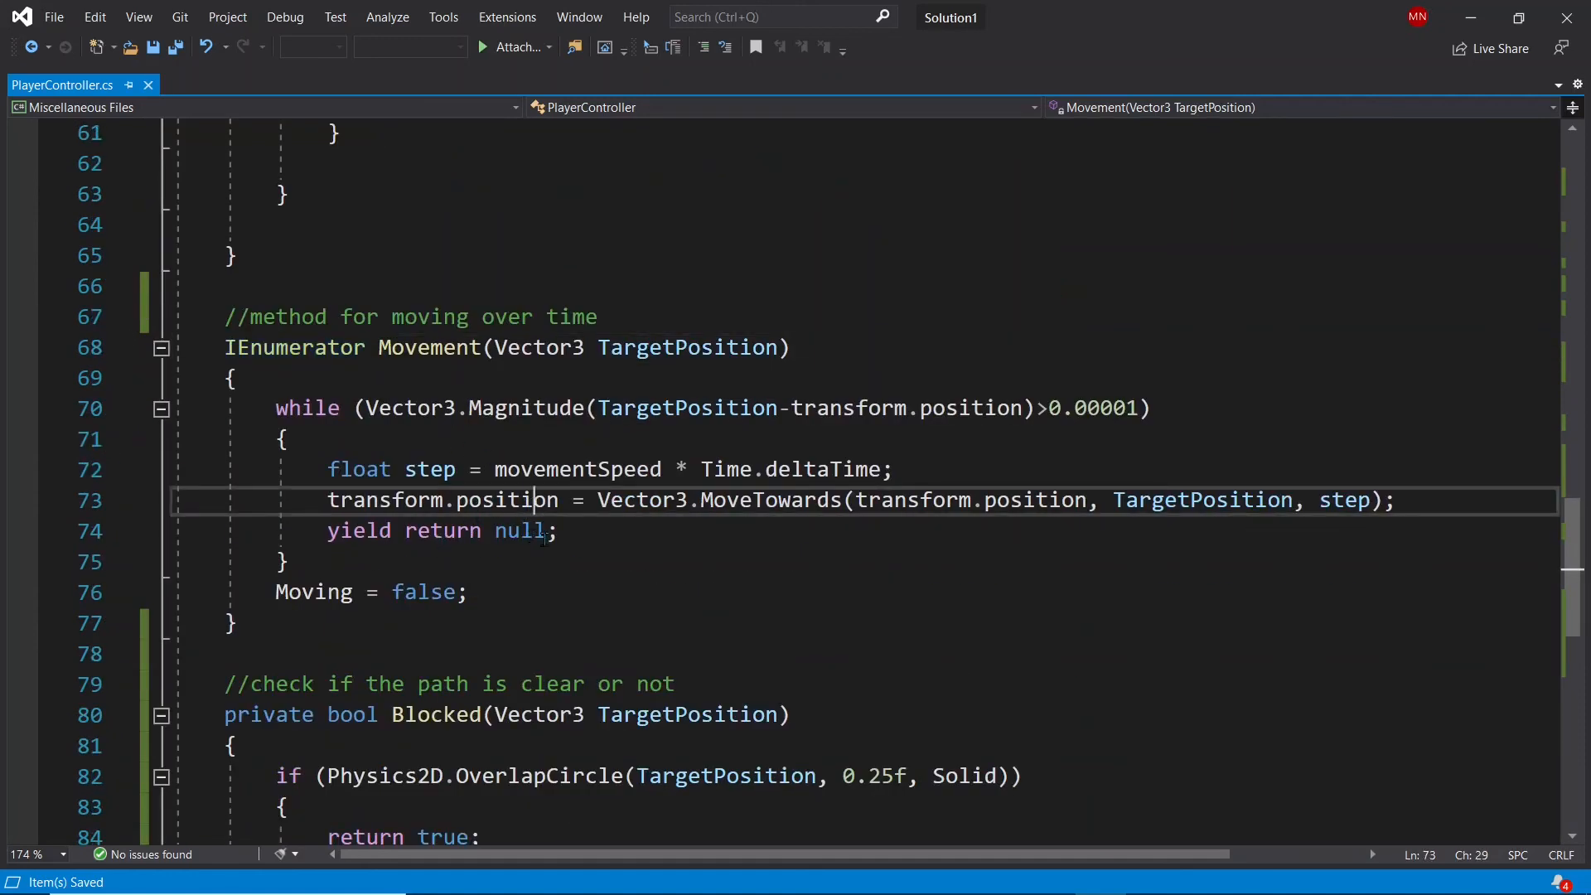
drag(560, 531, 323, 502)
double_click(324, 501)
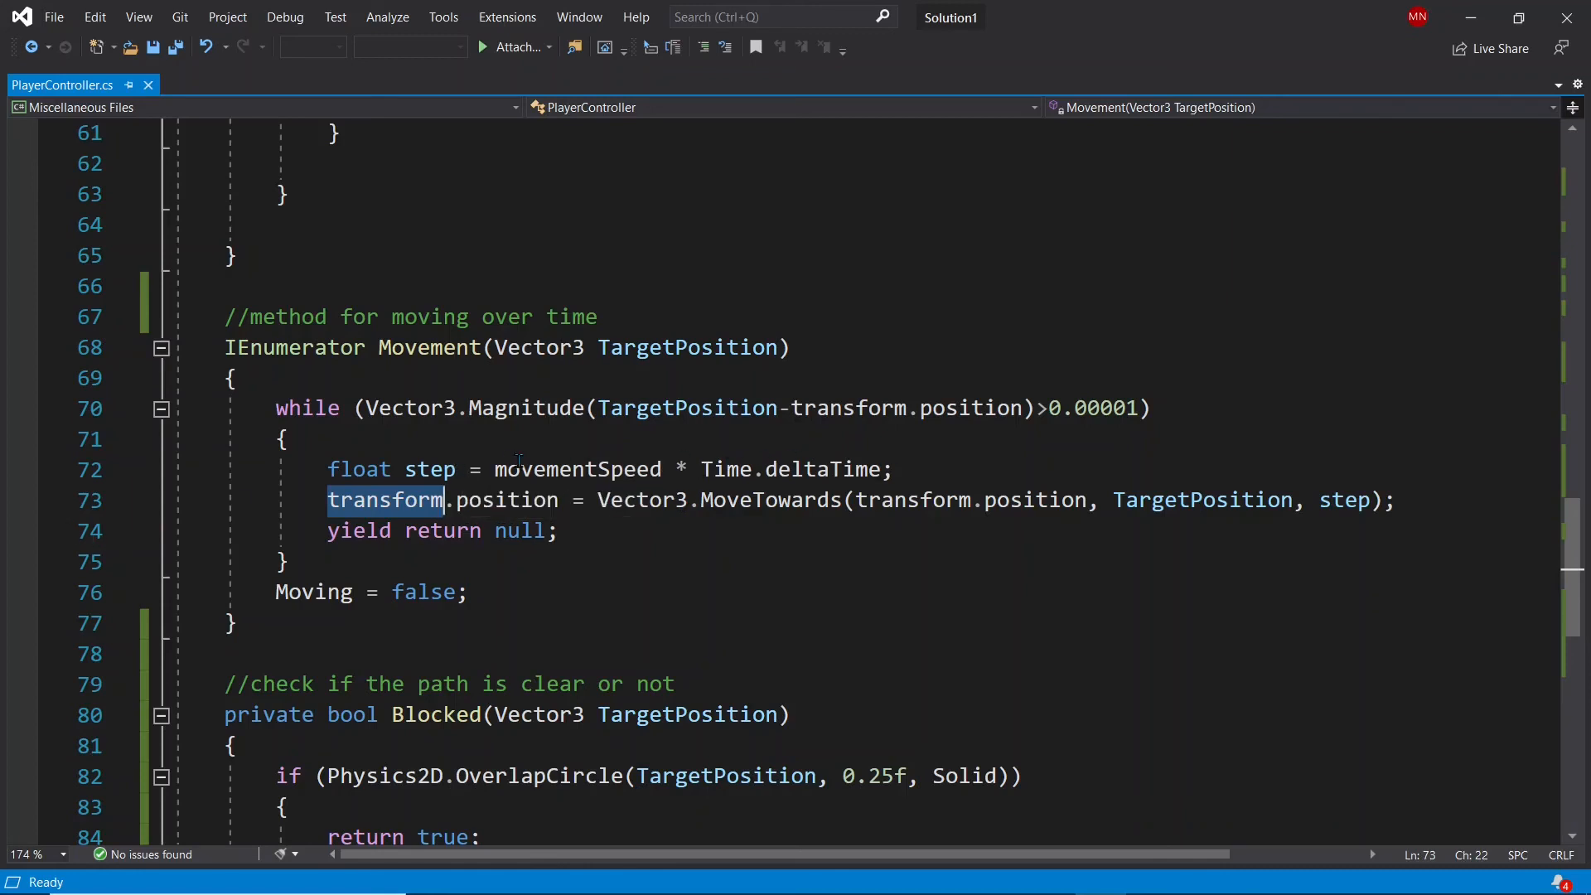
mouse_move(647, 475)
click(607, 500)
drag(611, 500, 978, 506)
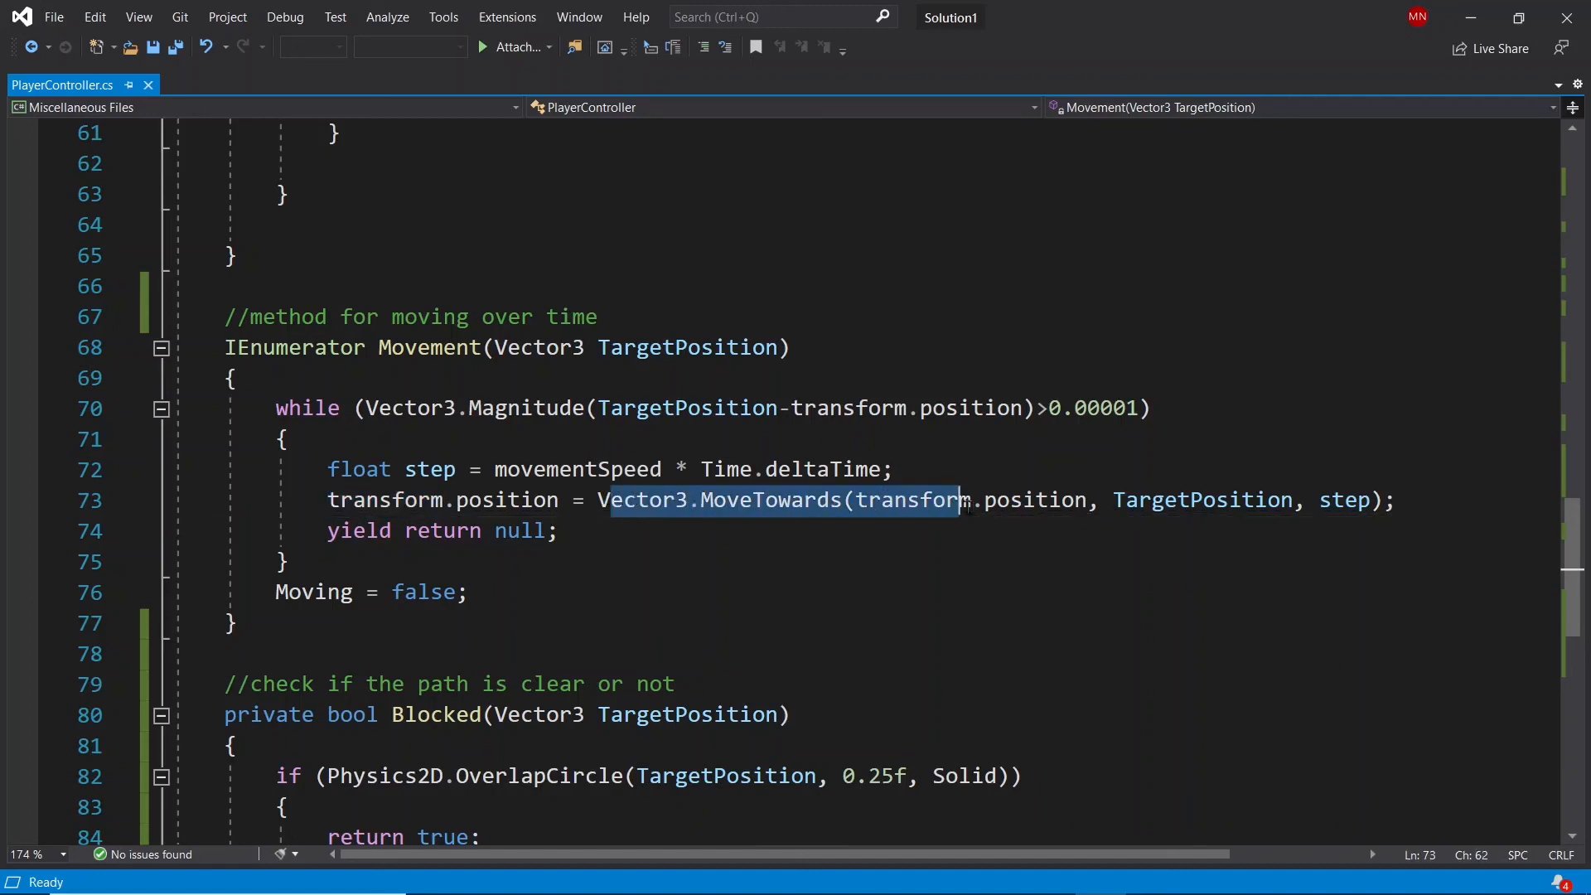
click(1000, 501)
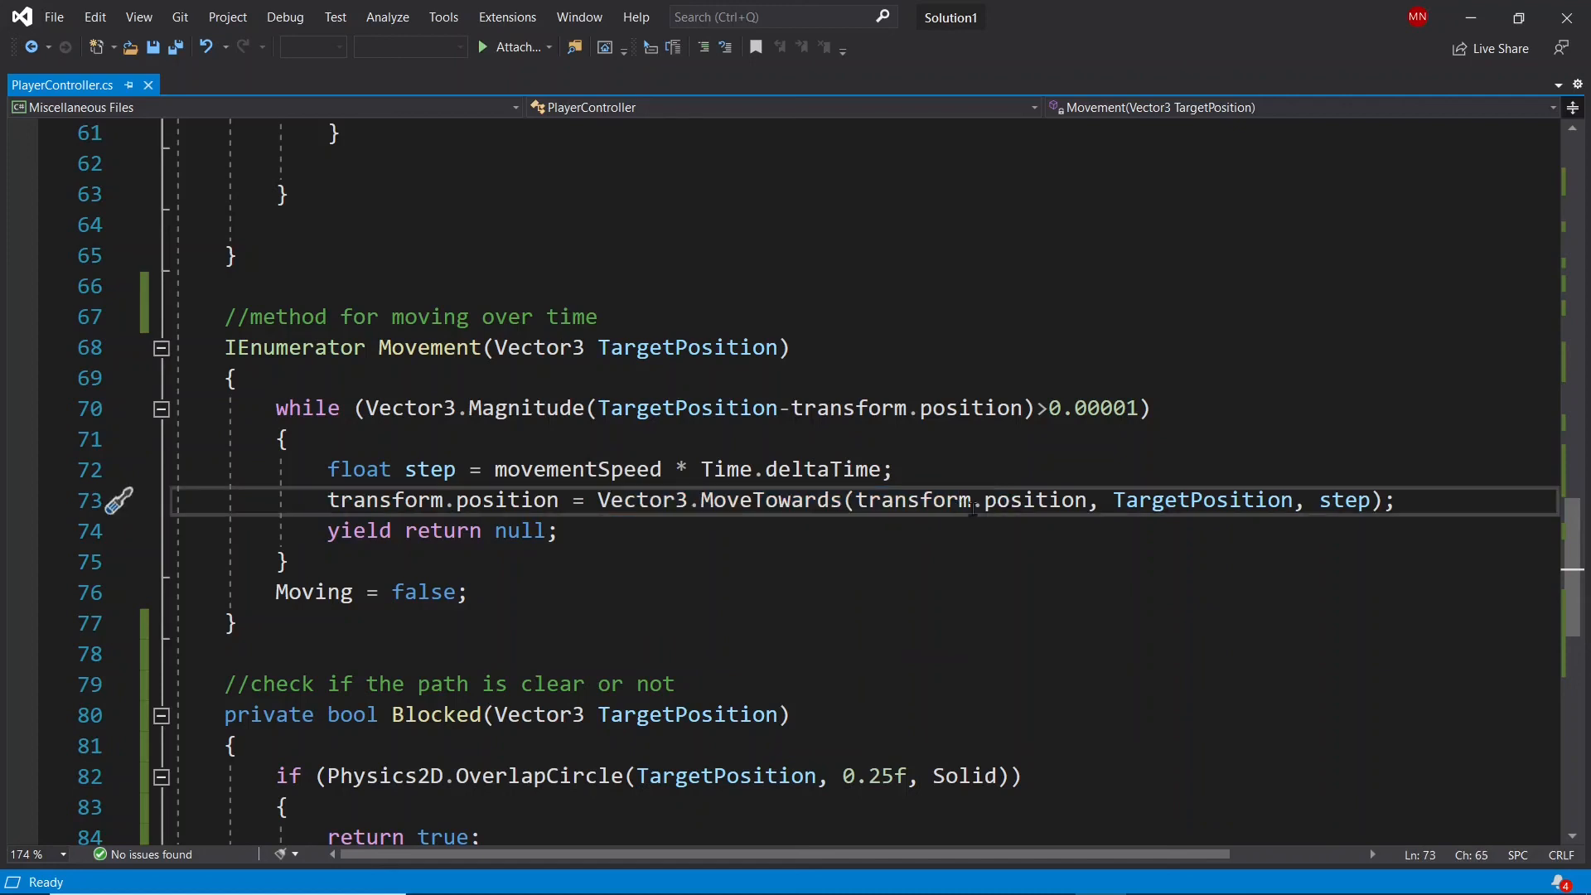
scroll(1156, 506, down, 1)
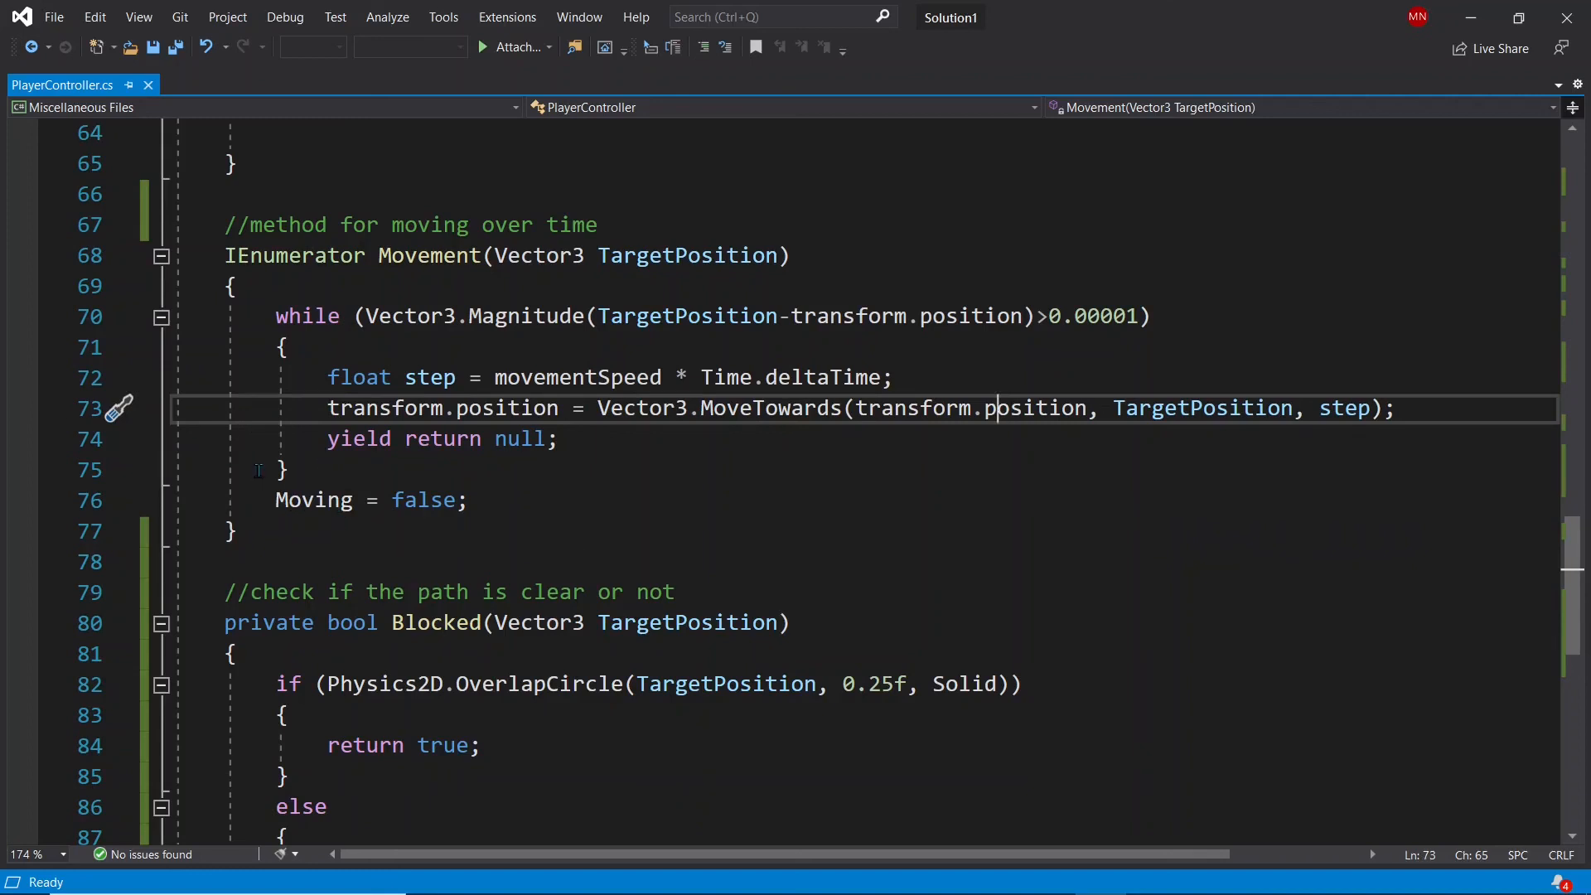
- Examine the Physics2D.OverlapCircle condition in the Blocked method and return to the code in Update that calls it
scroll(358, 744, down, 2)
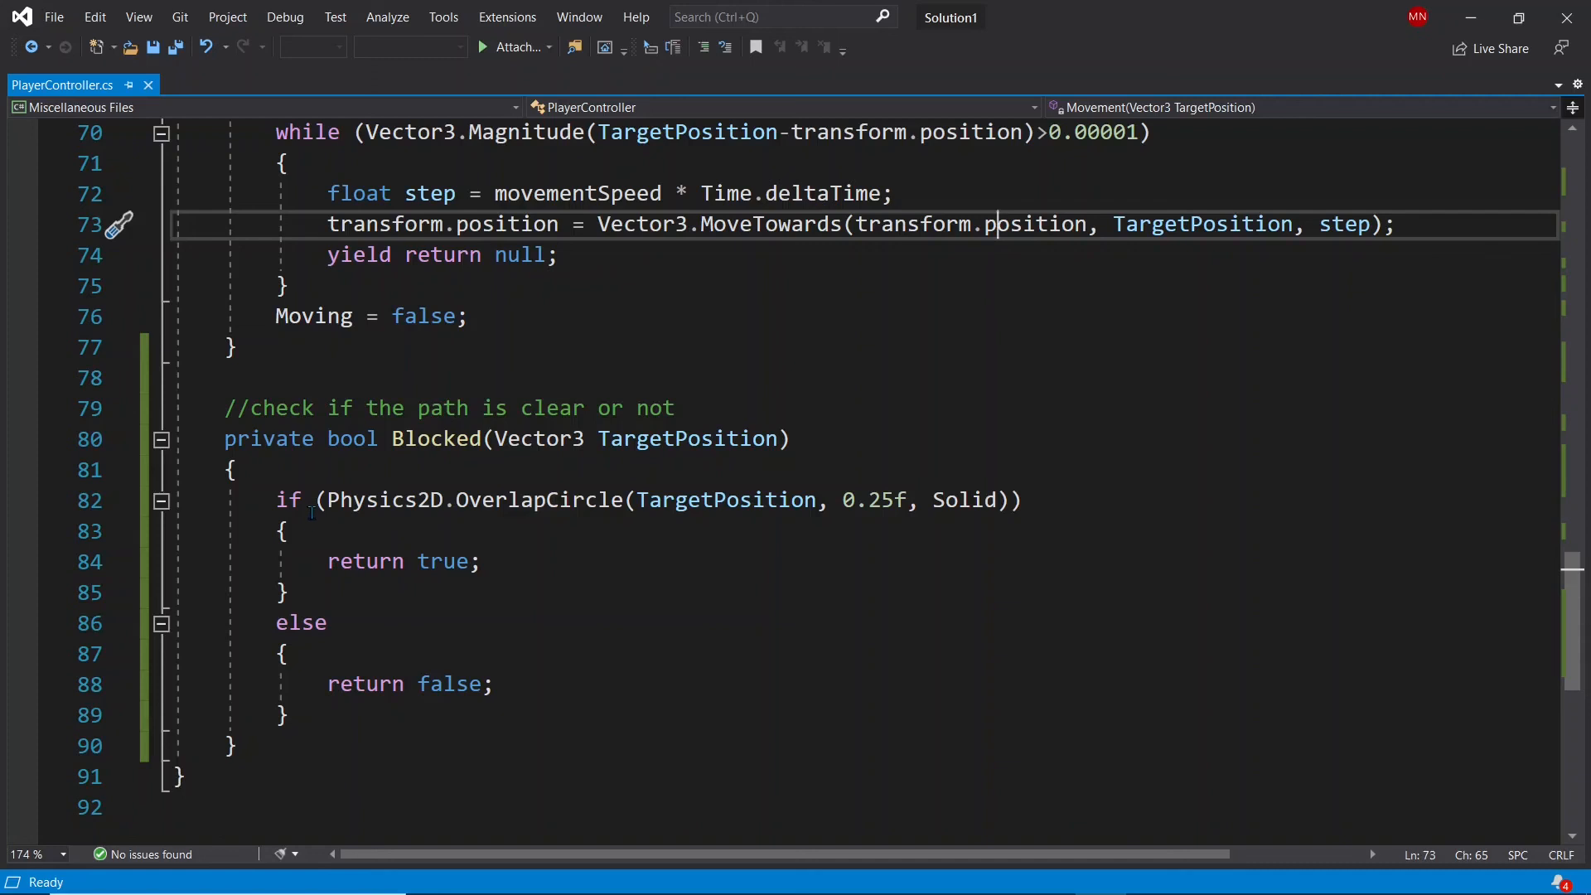
drag(315, 501, 853, 522)
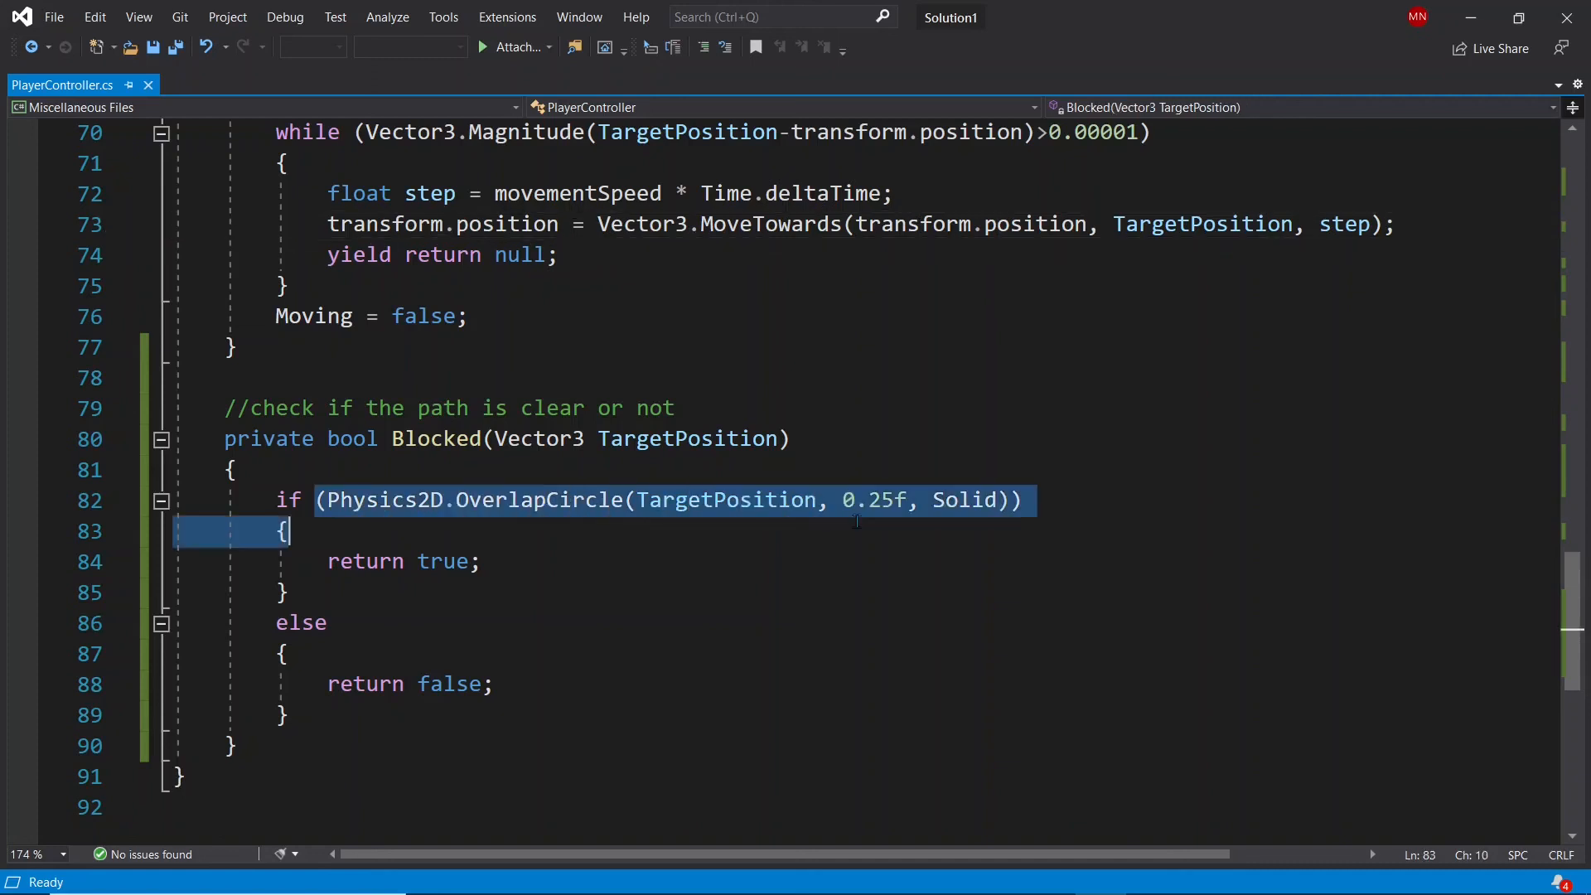
click(905, 522)
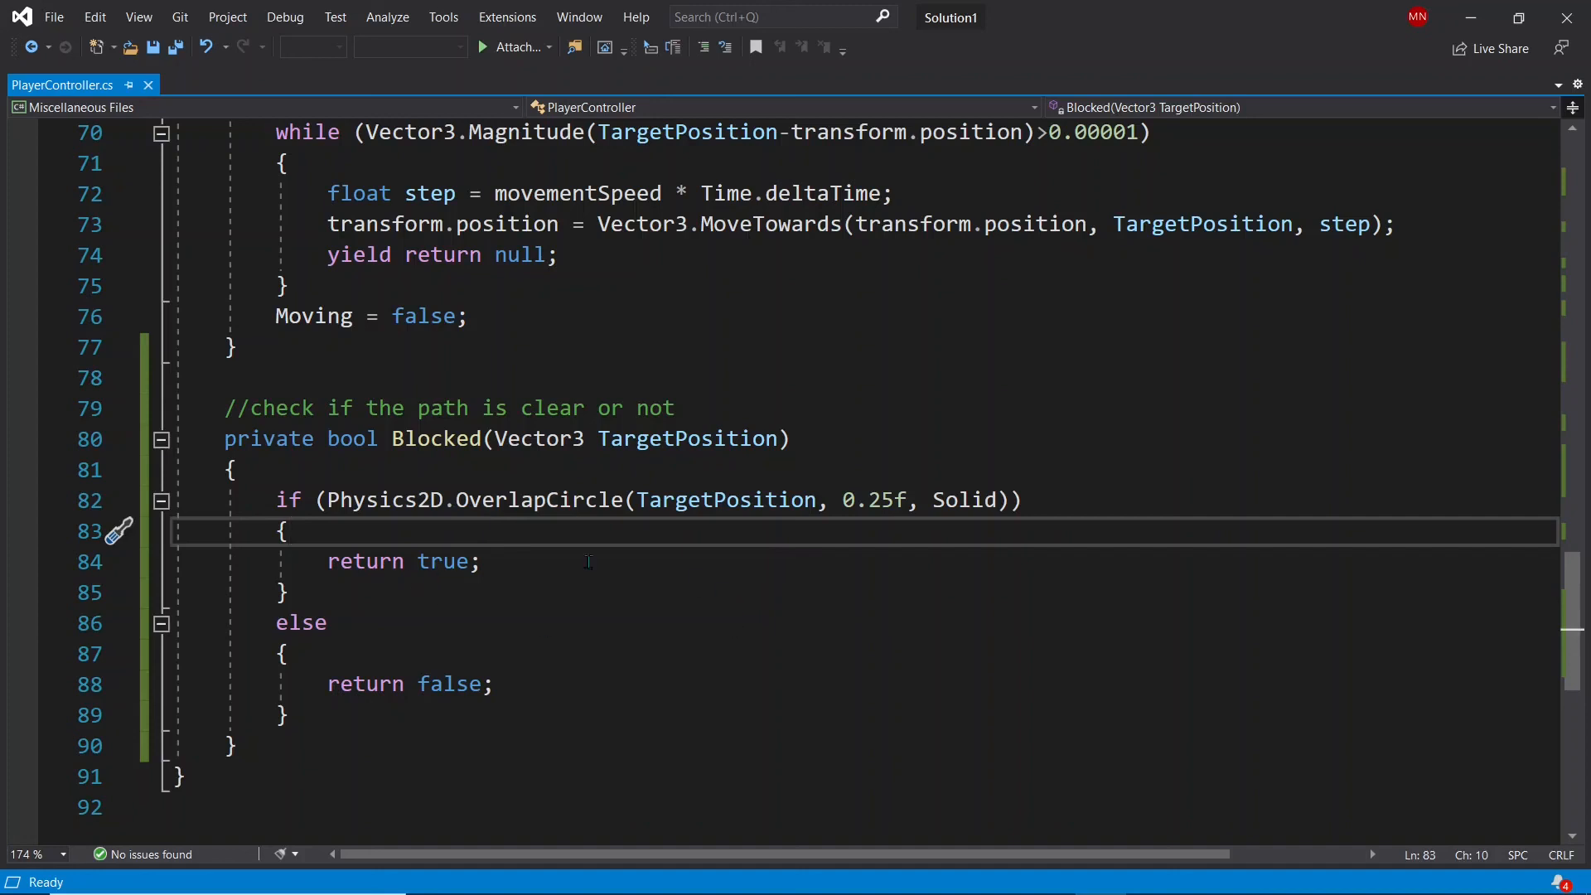
scroll(479, 630, up, 11)
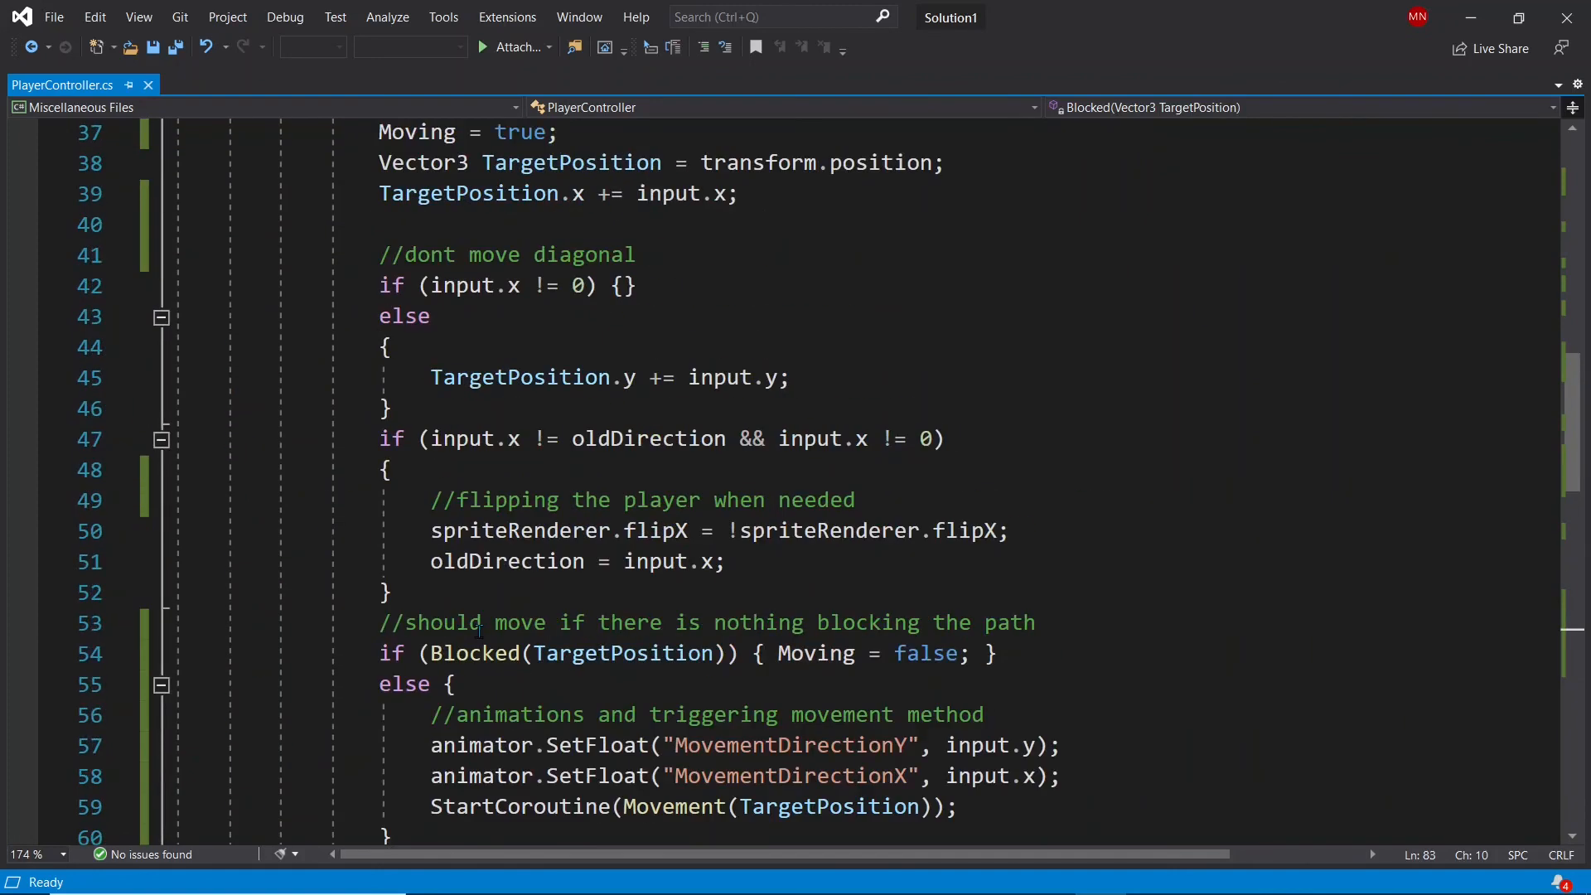
scroll(479, 630, up, 2)
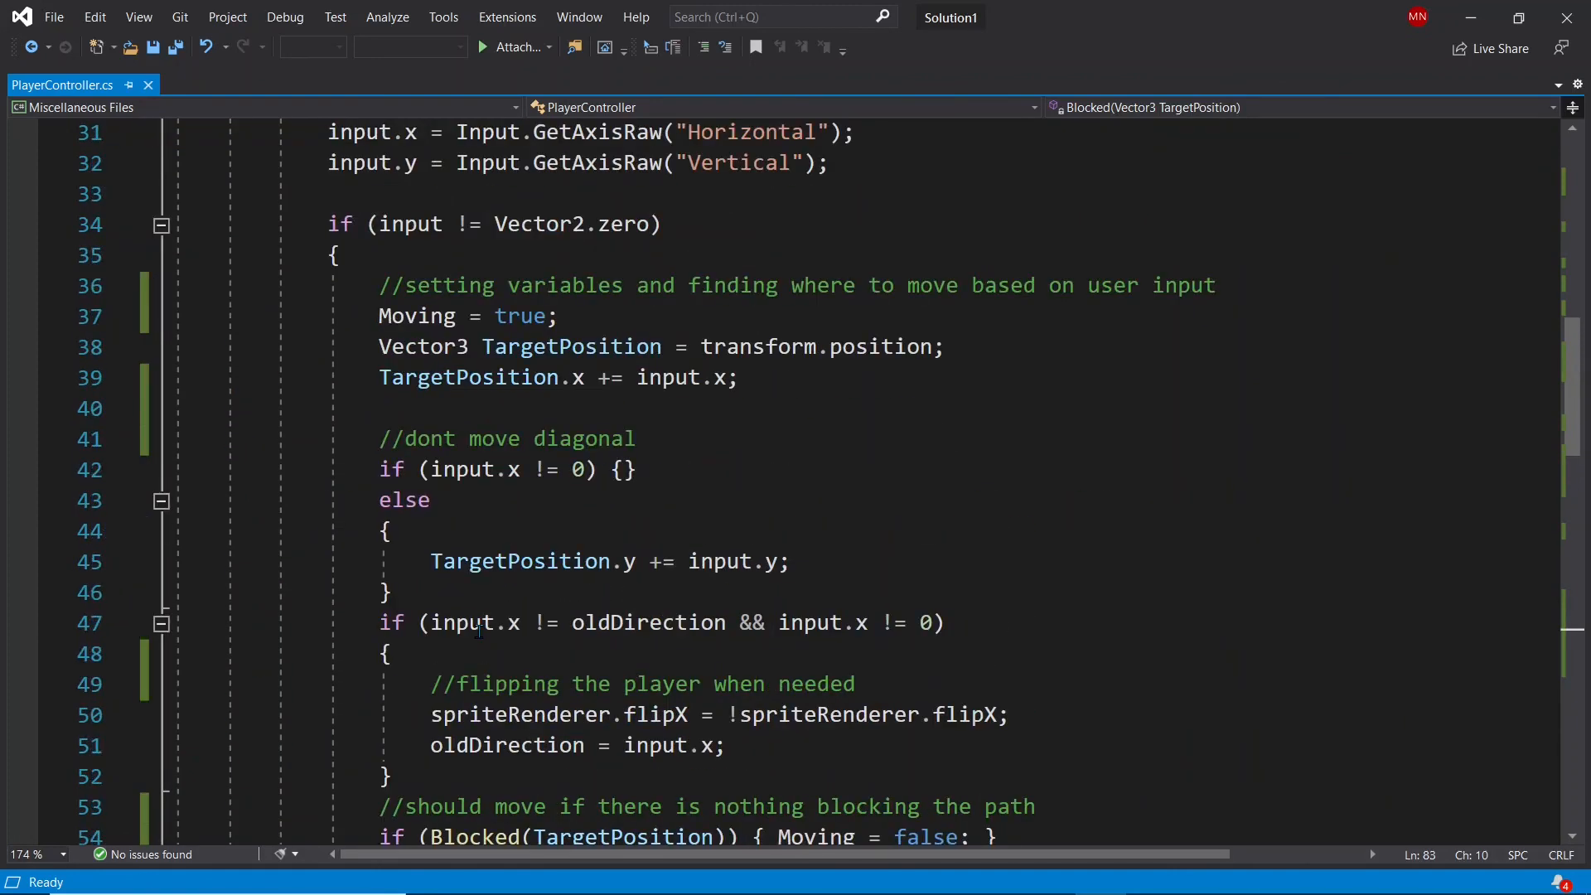